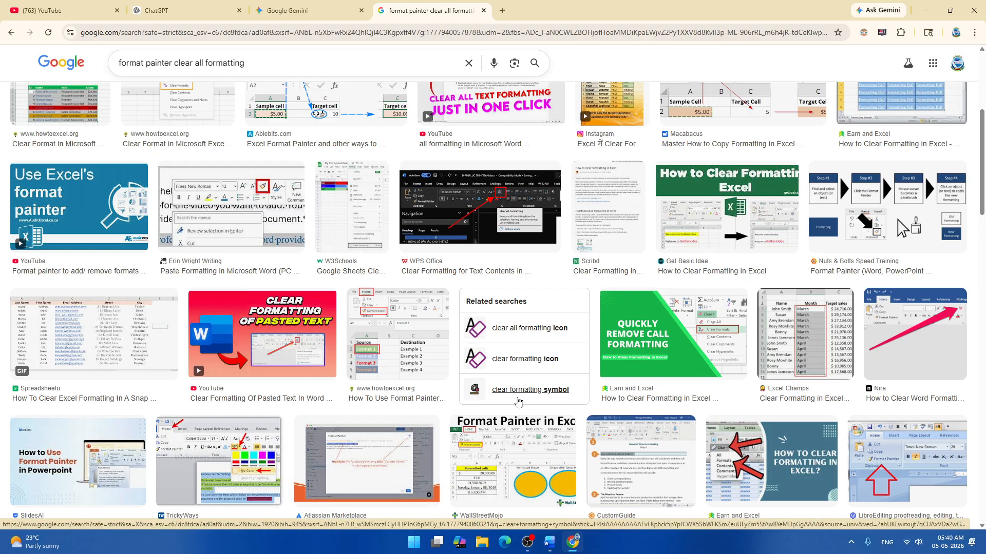
scroll(420, 325, "down", 5)
scroll(420, 325, "down", 10)
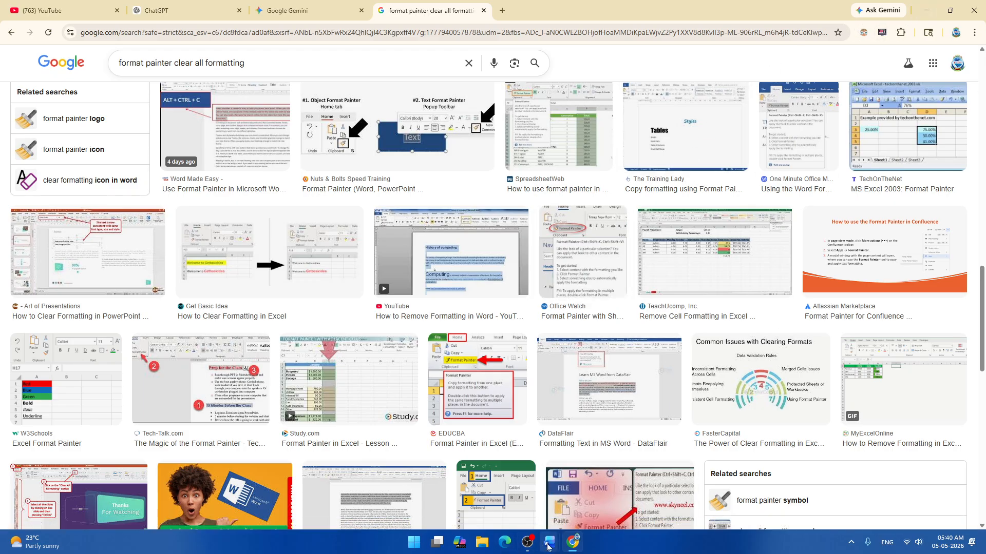
Switch to the Computer Practical 24-25 (Nov.) document in Word and look through its earlier pages.
mouse_move(549, 543)
mouse_move(616, 487)
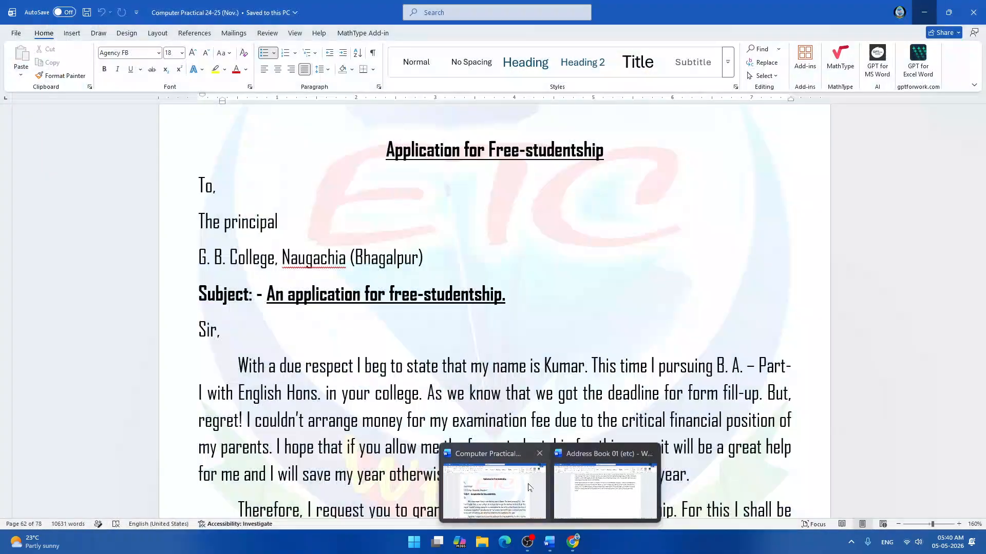
left_click(494, 490)
scroll(981, 421, "up", 10)
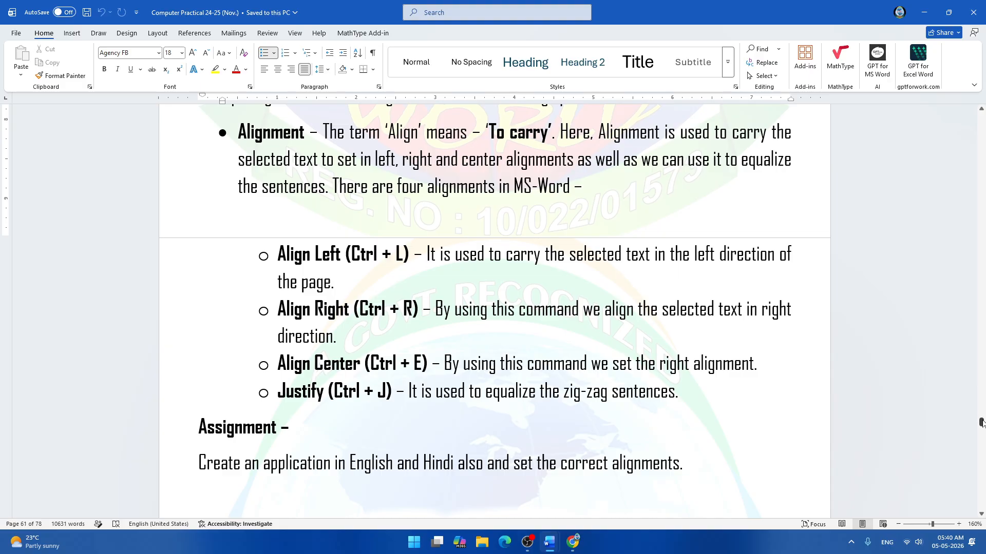
left_click_drag(981, 420, 980, 172)
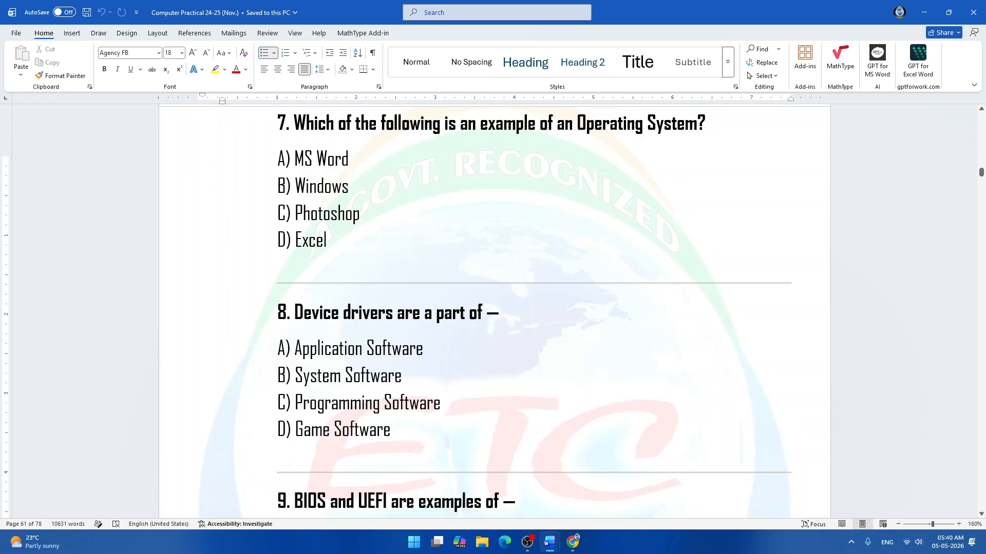
Switch to the Address Book 01 (etc) document and go to its beginning.
key("alt+Tab")
key("Tab")
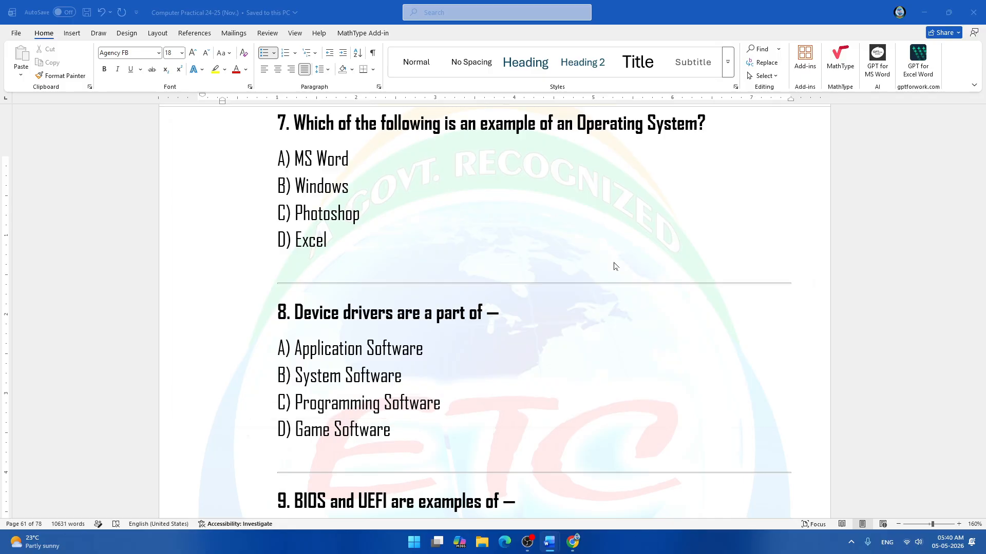
scroll(615, 266, "up", 7)
left_click_drag(980, 470, 981, 121)
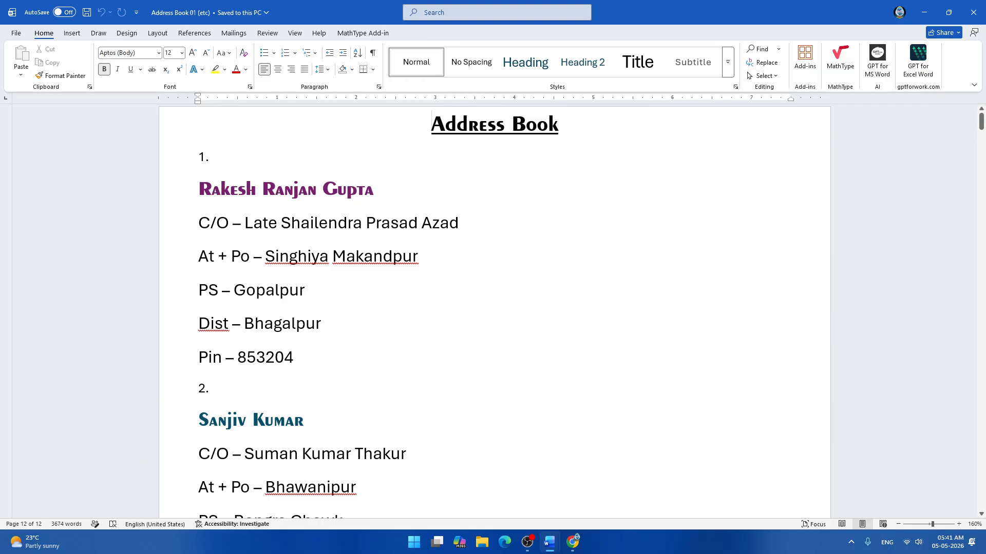
Select and copy the address list from the Address Book heading through the Pin line of entry 10.
key("shift+Down")
key("shift+Down")
key("shift+Down")
key("shift+Down")
key("shift+Down")
key("shift+Down")
key("shift+Down")
key("shift+Down")
key("shift+Down")
key("shift+Down")
key("shift+Down")
key("shift+Down")
key("shift+Down")
key("shift+Down")
key("shift+Down")
key("shift+Down")
key("shift+Down")
key("shift+Down")
key("shift+Down")
key("shift+Down")
key("shift+Down")
key("shift+Down")
key("shift+Down")
key("shift+Down")
key("shift+Down")
key("shift+Down")
key("shift+Down")
key("shift+Down")
key("shift+Down")
key("shift+Down")
key("shift+Down")
key("shift+Down")
key("shift+Down")
key("shift+Down")
key("shift+Down")
key("shift+Down")
key("shift+Down")
key("shift+Down")
key("shift+Down")
key("shift+Down")
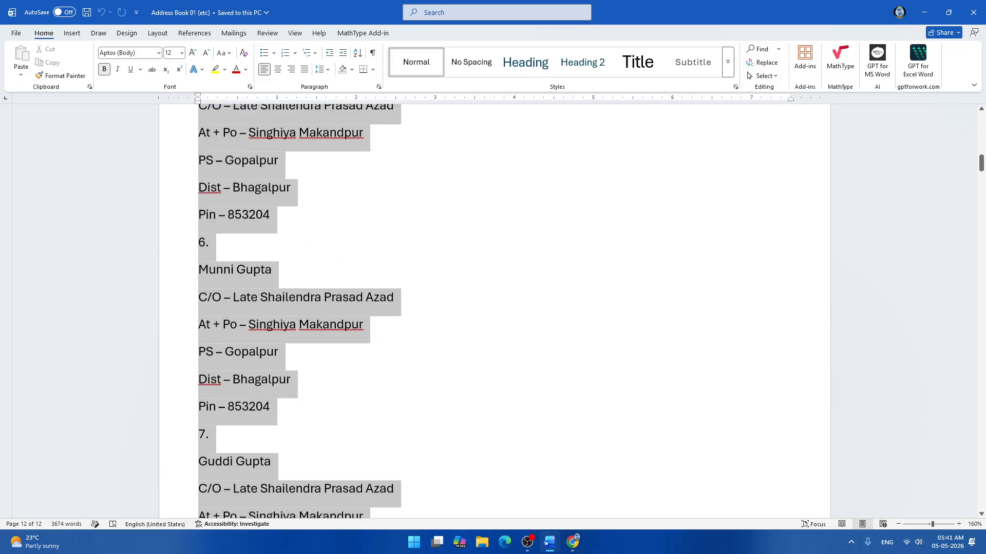
scroll(396, 244, "down", 3)
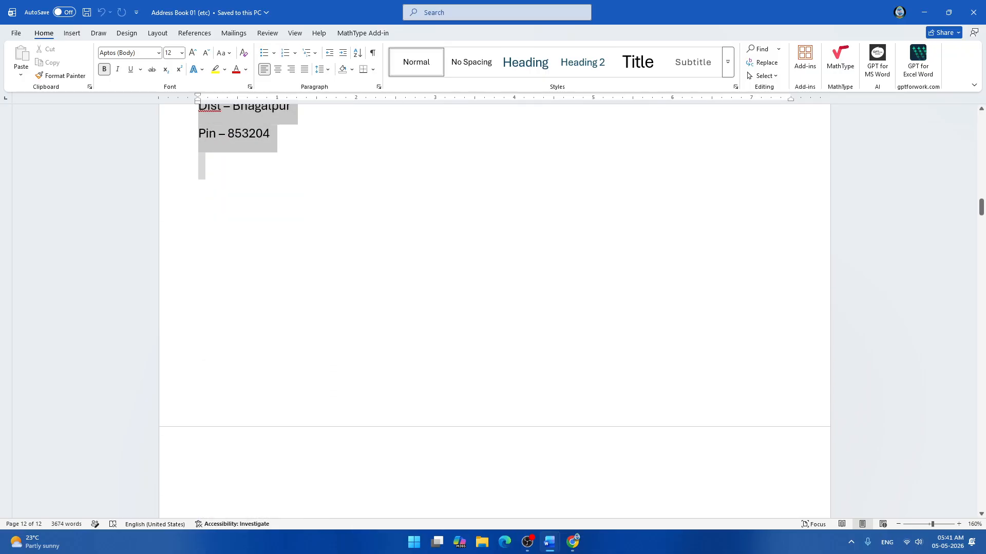
key("shift+Up")
key("shift+End")
scroll(395, 244, "up", 3)
scroll(395, 244, "up", 6)
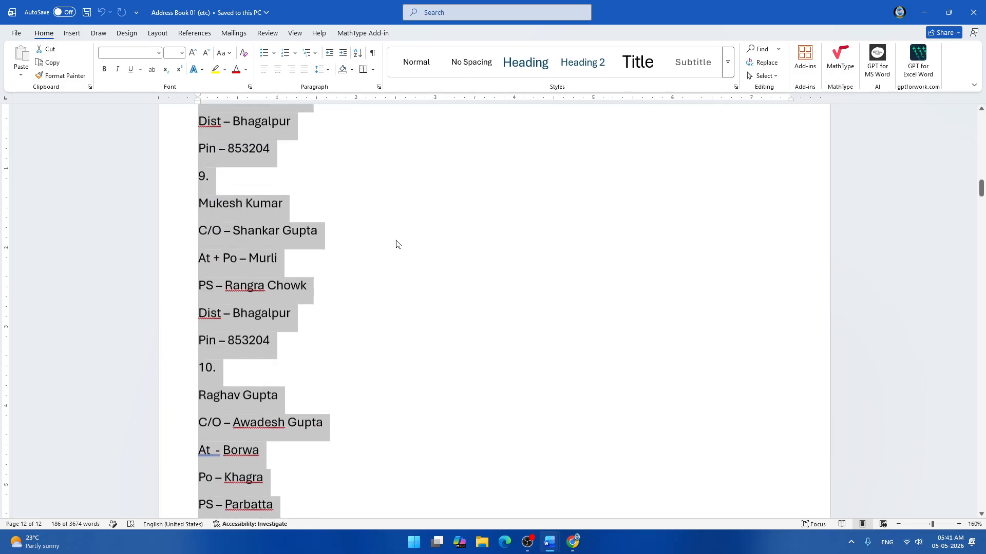
scroll(396, 243, "up", 3)
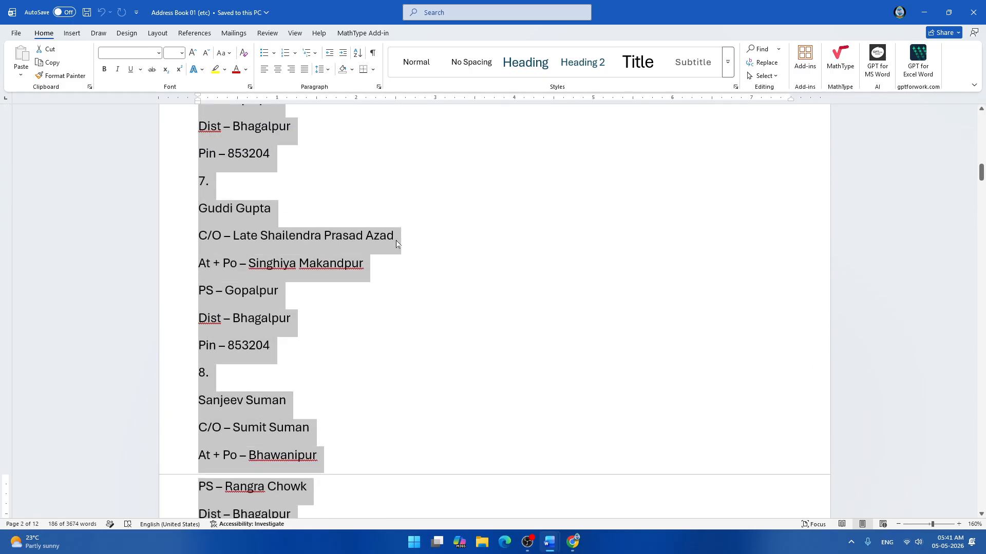
scroll(396, 244, "down", 4)
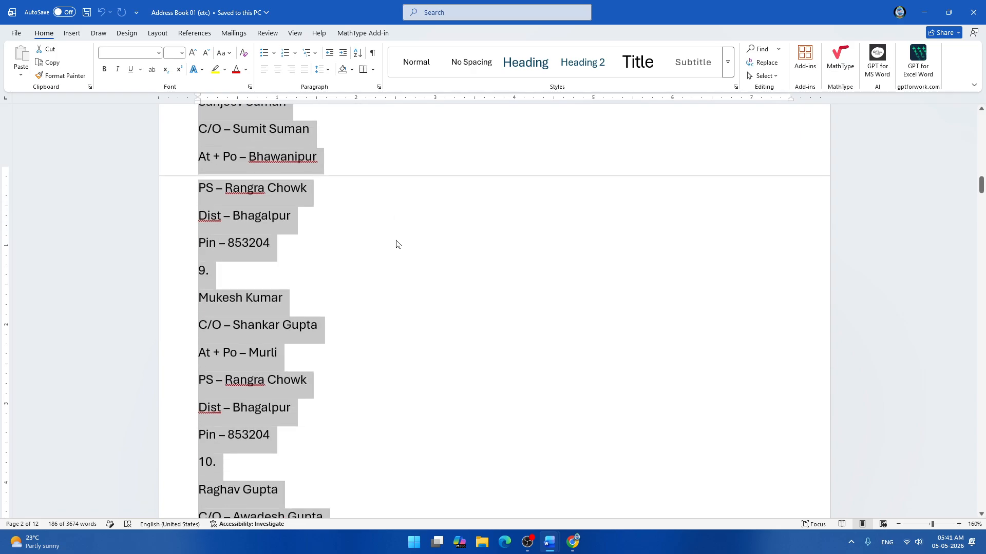
scroll(396, 244, "down", 4)
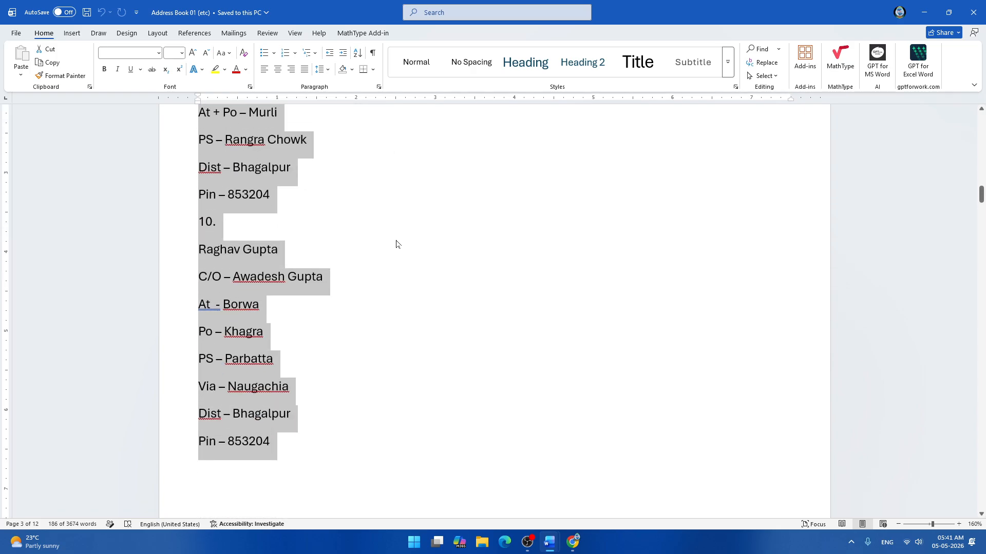
scroll(395, 243, "down", 2)
scroll(396, 244, "up", 2)
left_click(409, 340)
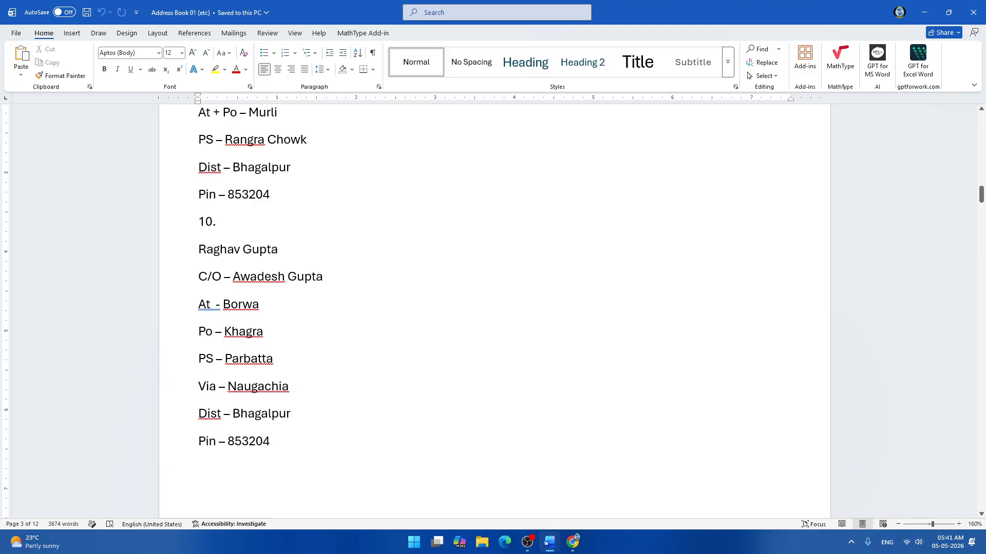
Paste the copied address list below the last paragraph at the end of the document.
key("ctrl+End")
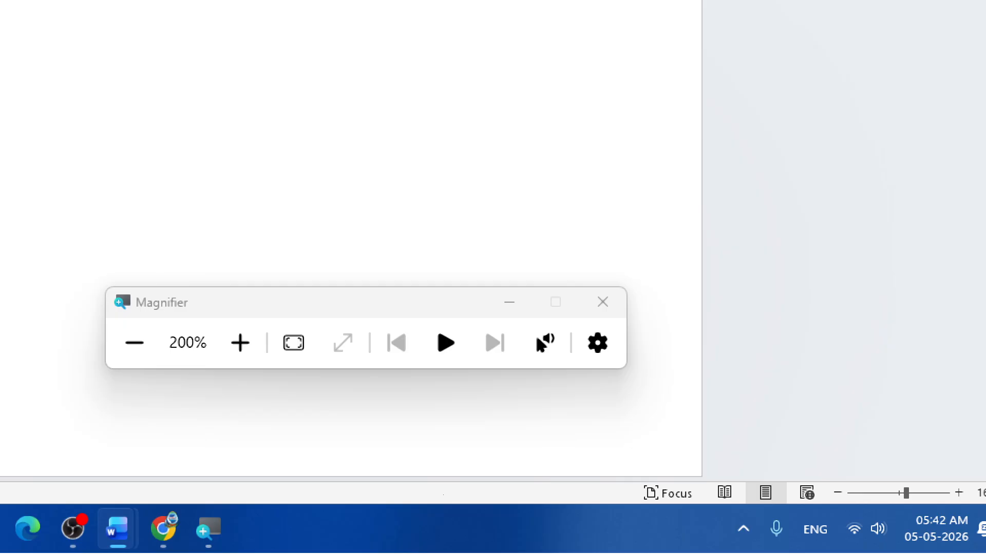
key("super+minus")
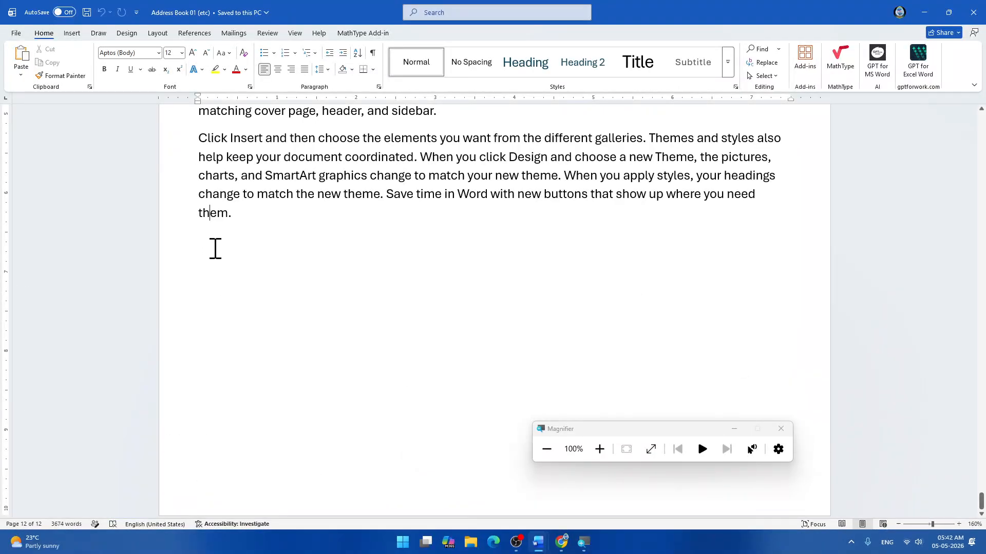
left_click(236, 241)
key("ctrl+v")
Show the white space between pages within the pasted address list.
scroll(231, 289, "up", 20)
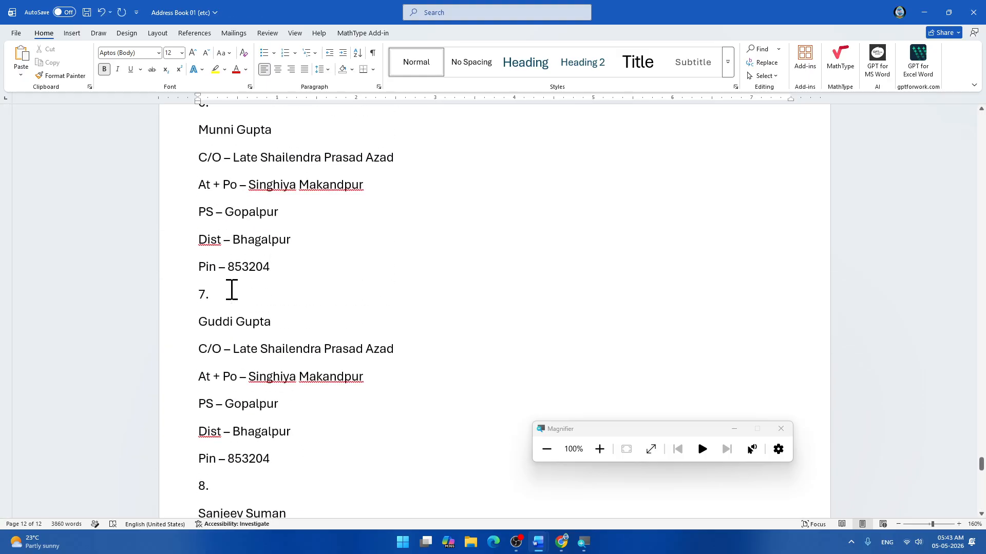
scroll(232, 289, "down", 10)
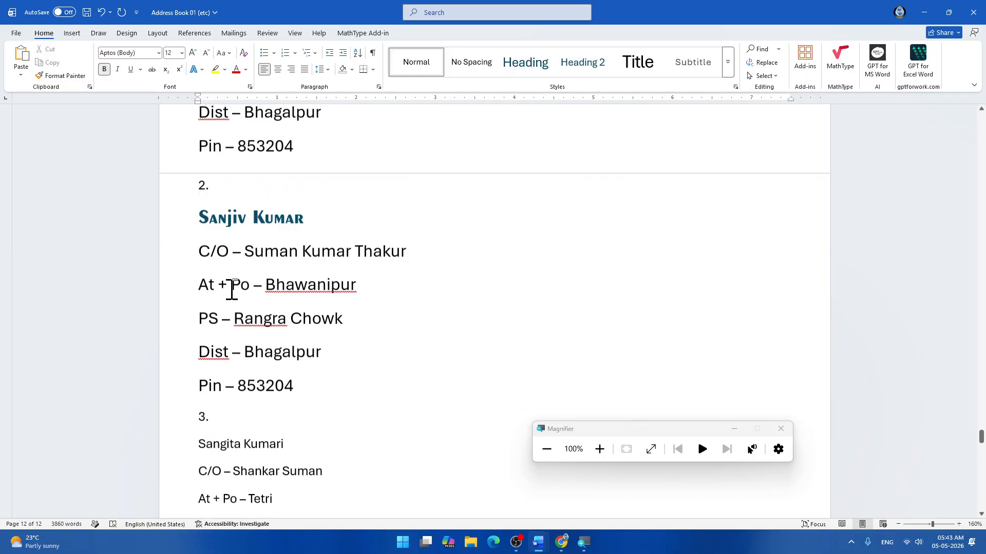
scroll(231, 289, "down", 3)
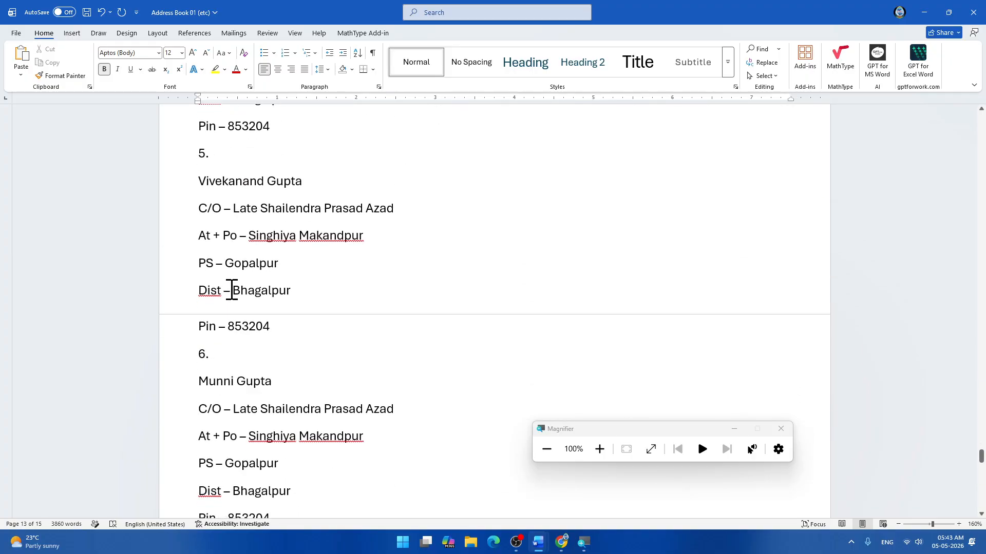
double_click(175, 311)
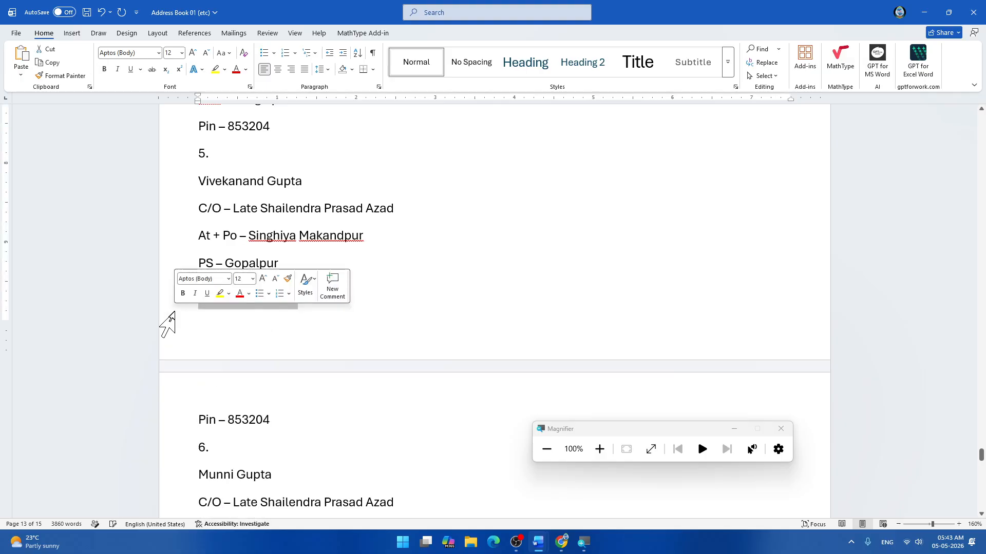
left_click(417, 387)
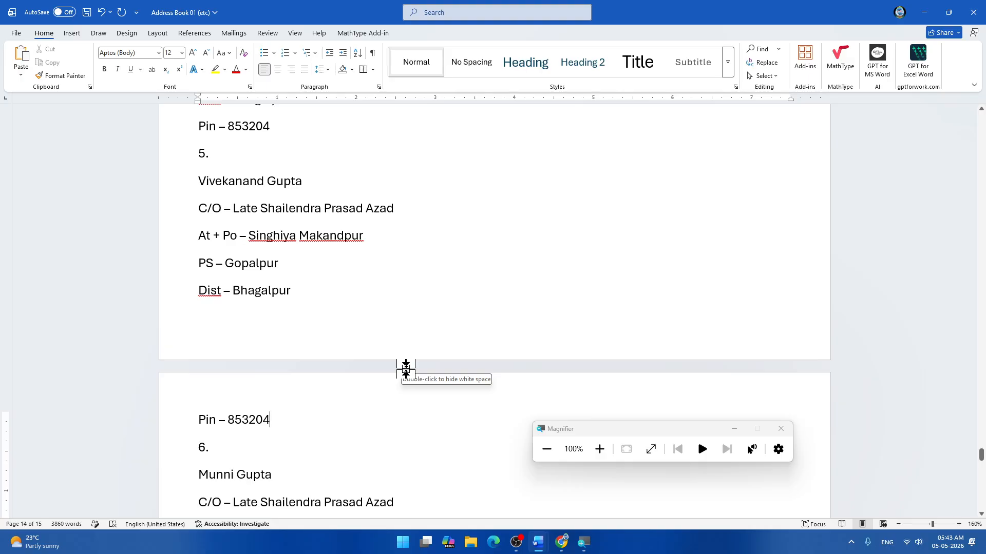
Insert blank lines before the pasted Address Book heading to move it to the start of a new page.
scroll(359, 379, "up", 10)
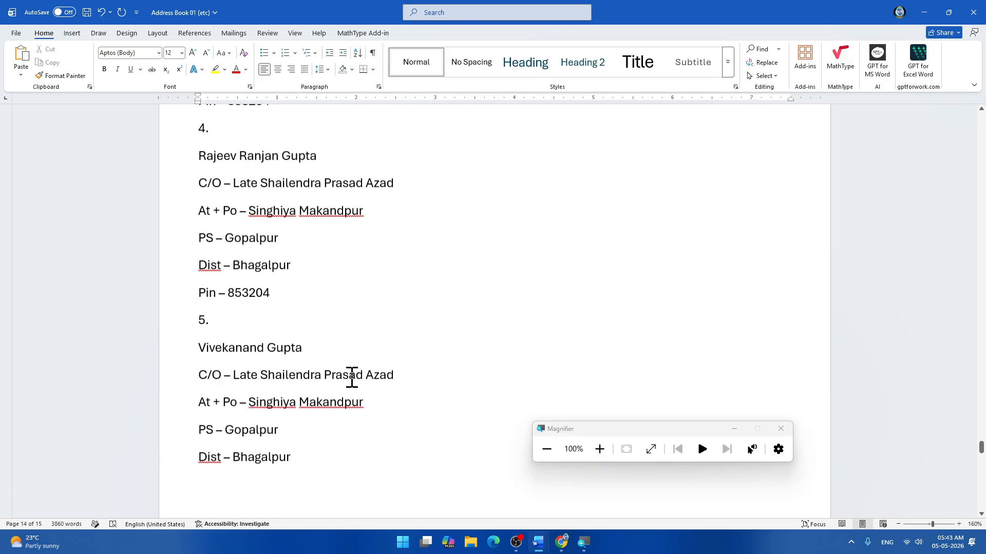
scroll(351, 378, "up", 10)
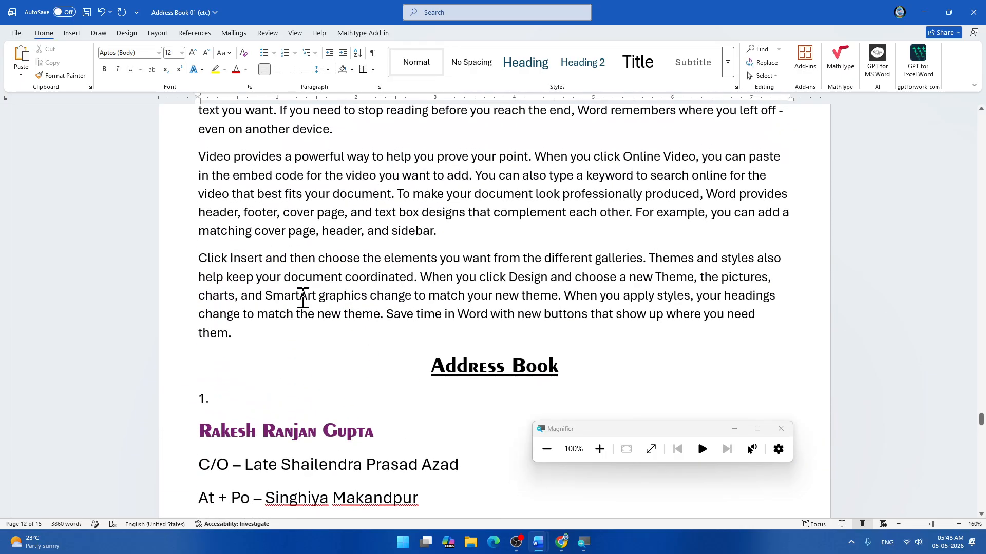
scroll(301, 303, "down", 5)
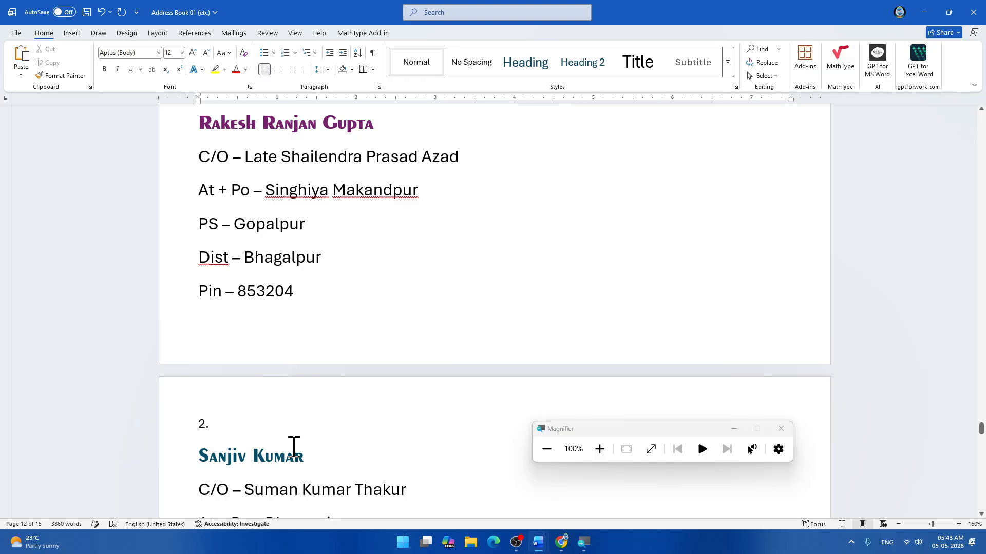
scroll(464, 244, "up", 5)
left_click(428, 289)
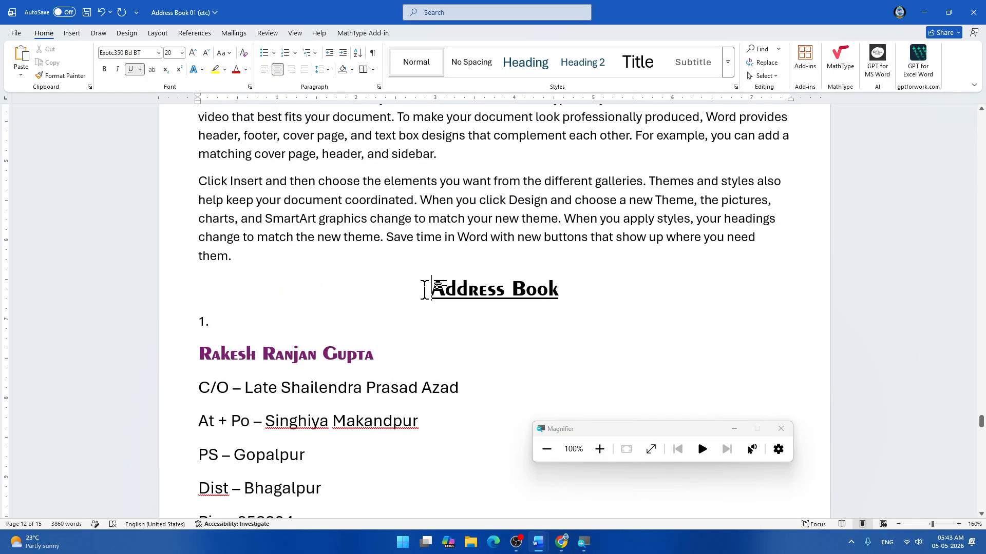
key("Return")
key("Return")
key("Return")
key("Return")
key("Return")
key("Return")
key("Return")
key("Return")
key("Return")
key("Return")
key("Return")
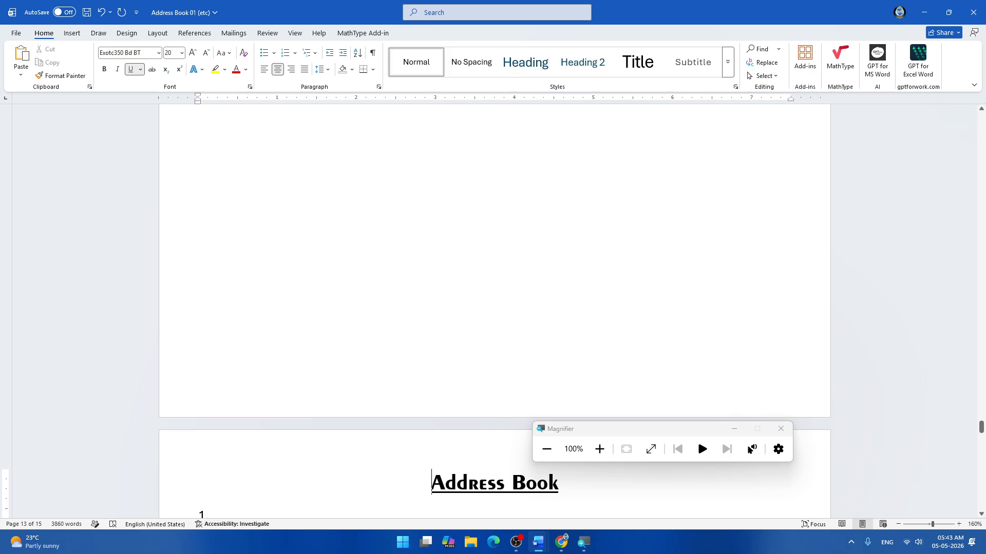
Compare the original address list at the document's beginning with the pasted copy at its end.
scroll(424, 265, "down", 5)
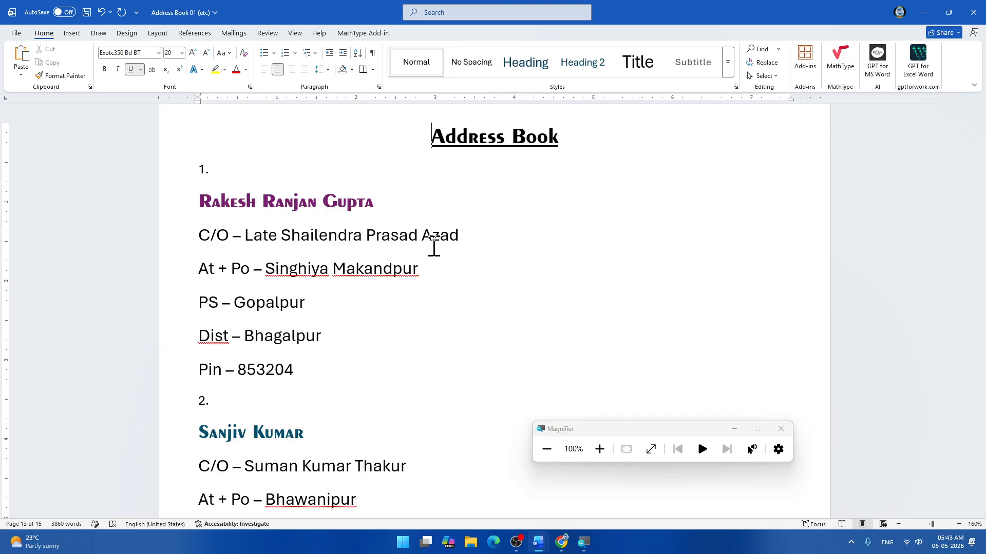
scroll(433, 247, "up", 2)
scroll(433, 247, "down", 15)
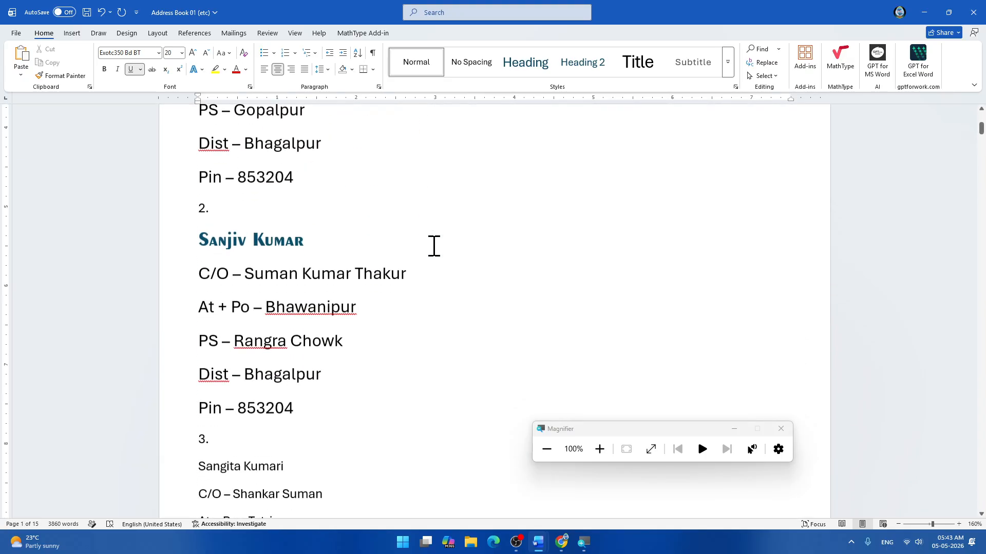
scroll(434, 247, "down", 20)
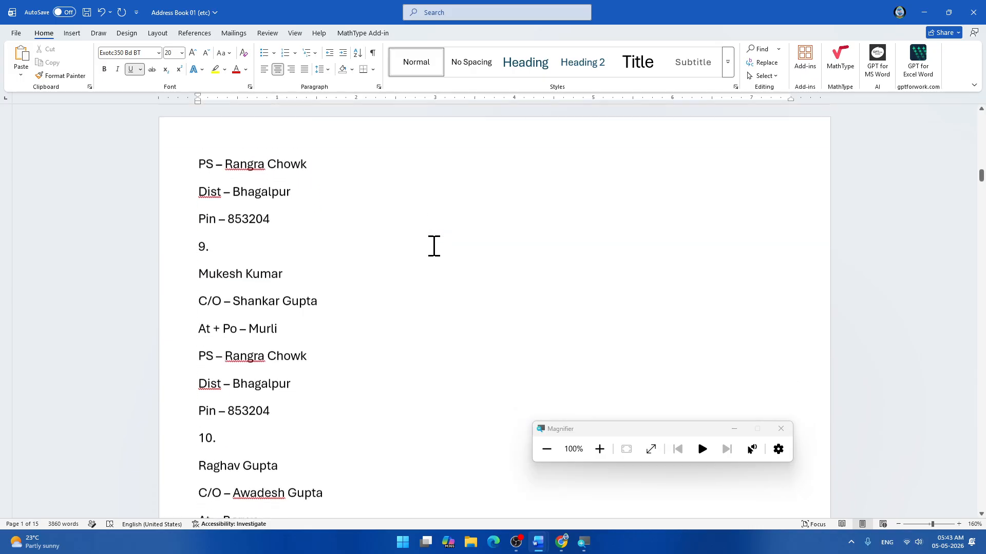
scroll(434, 246, "down", 10)
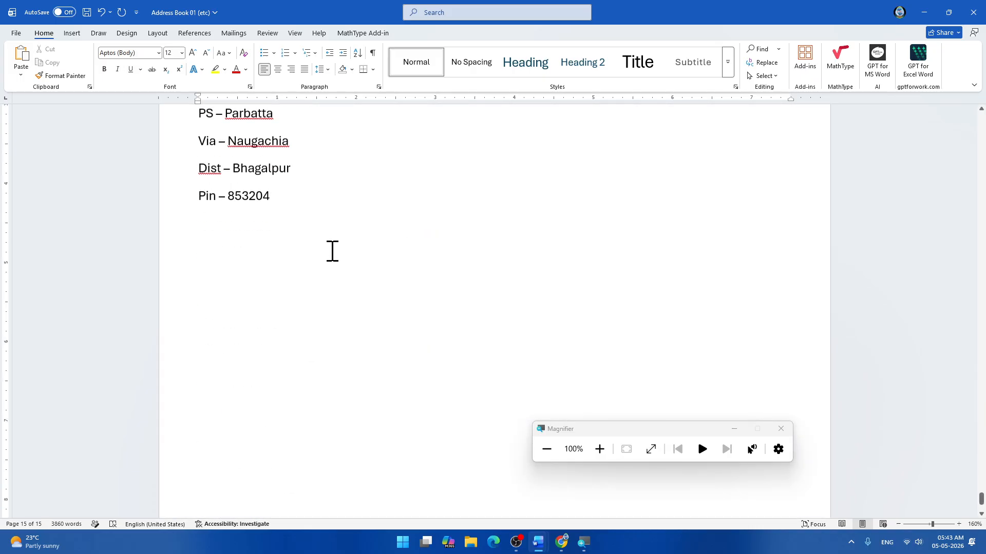
scroll(332, 251, "up", 20)
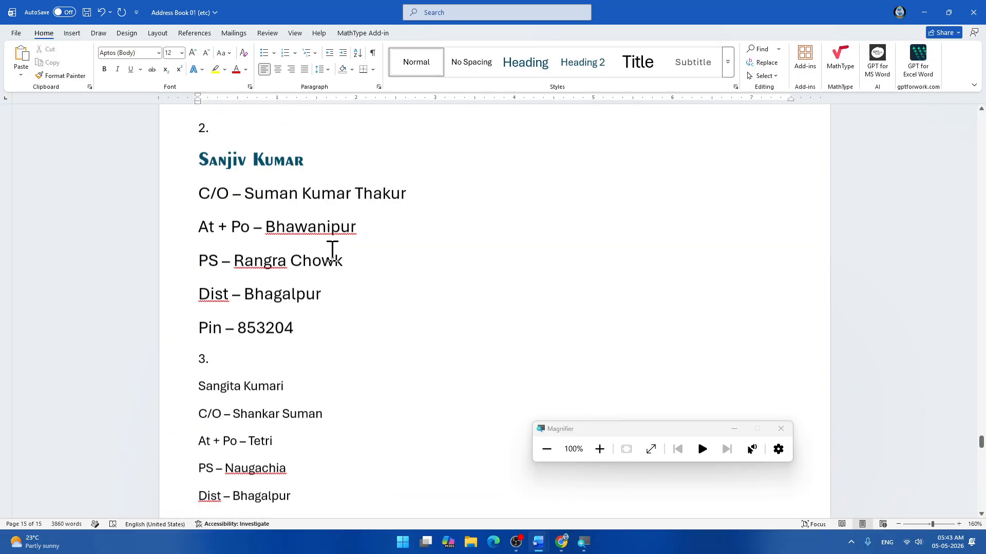
scroll(514, 283, "down", 1)
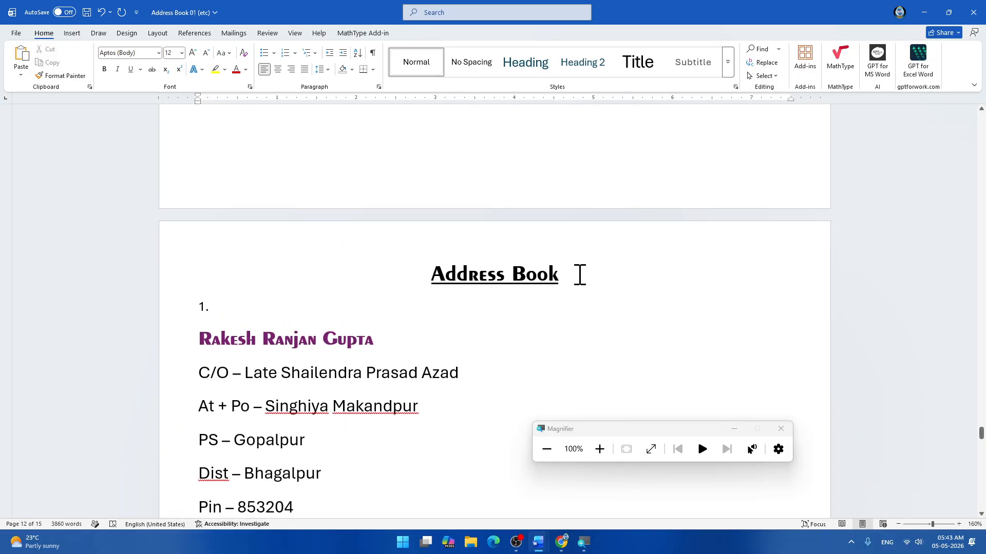
left_click(592, 284)
type("(")
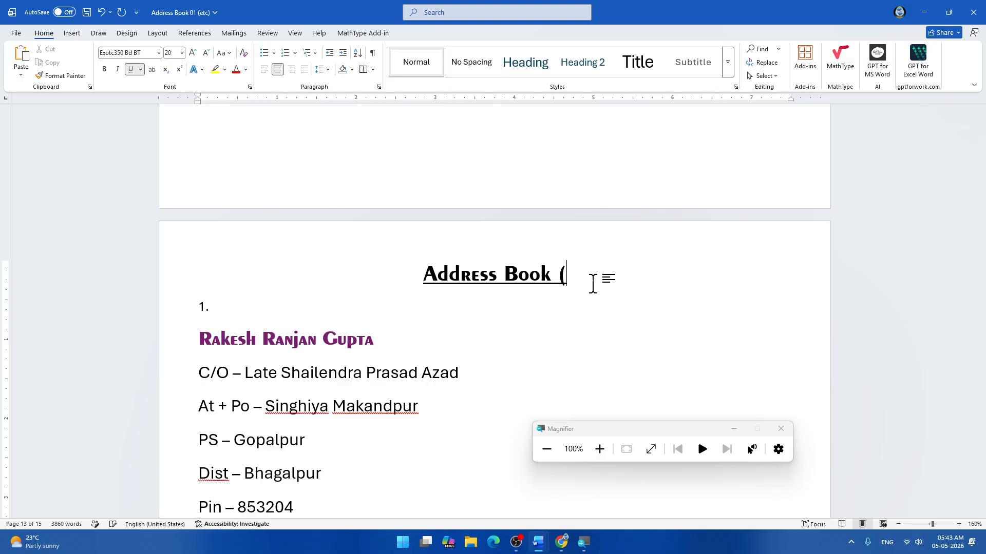
key("BackSpace")
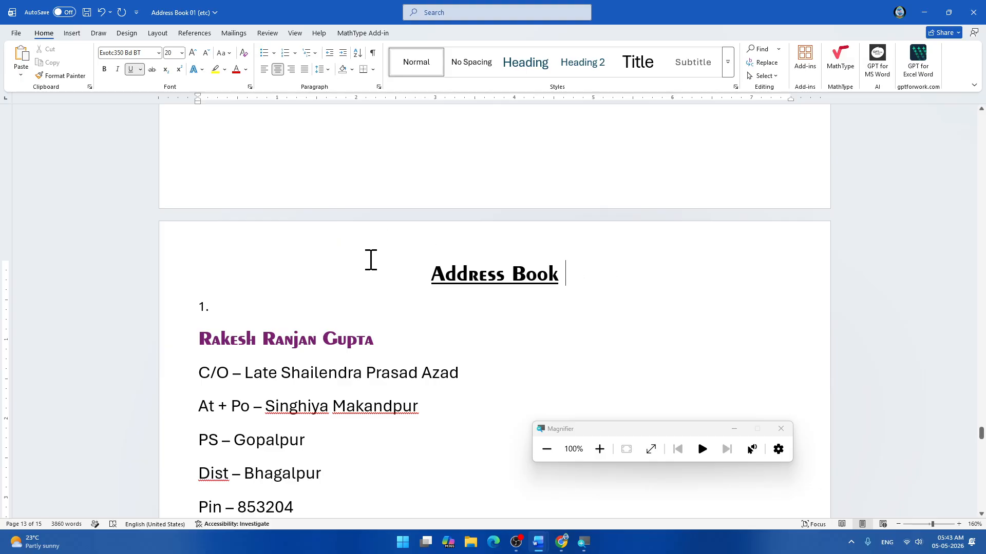
left_click(423, 268)
key("Return")
key("Up")
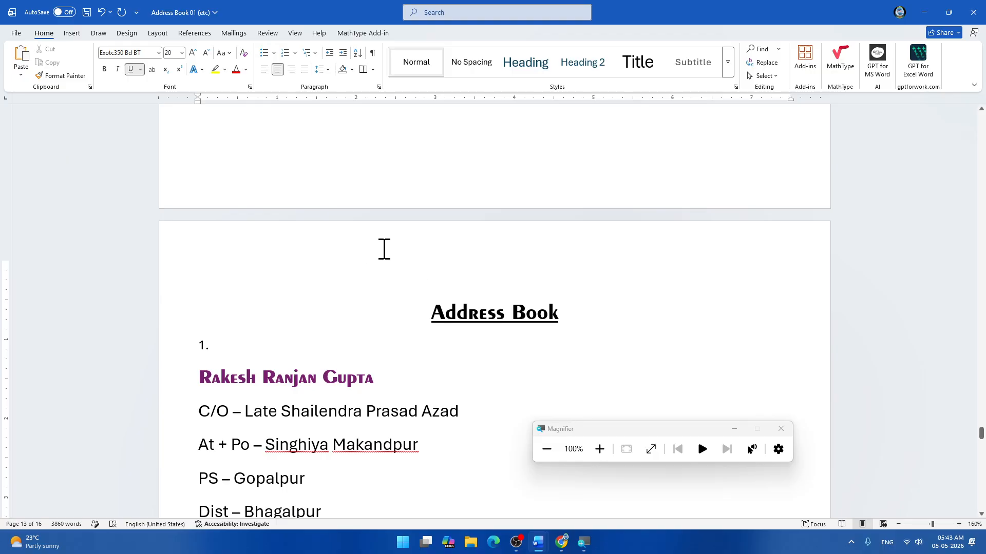
type("Uag")
key("BackSpace")
key("BackSpace")
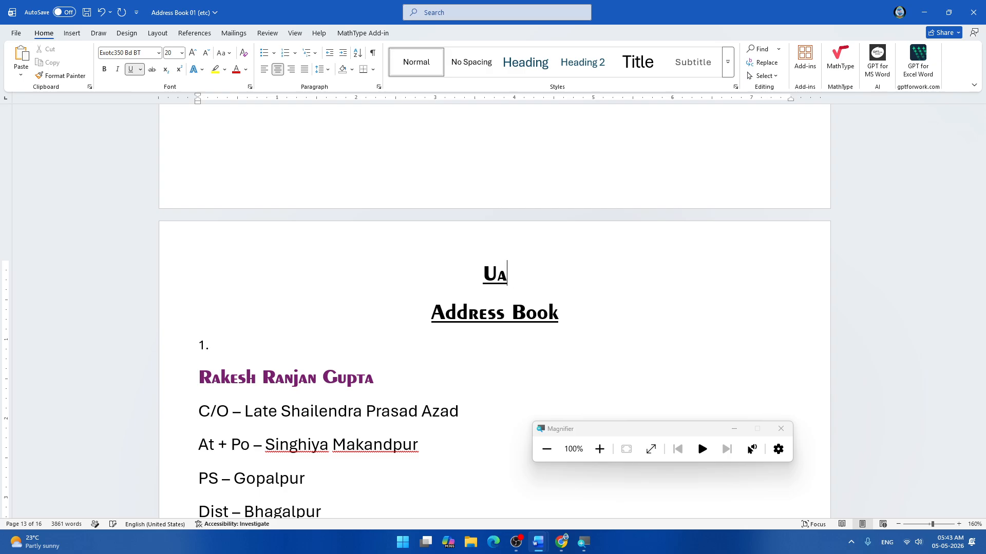
type("sage of")
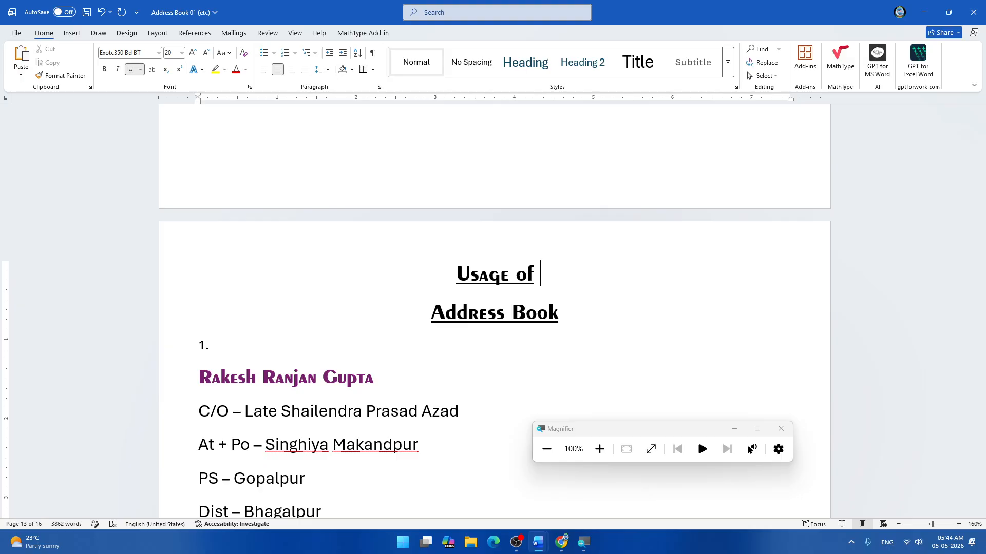
left_click(423, 314)
key("BackSpace")
key("BackSpace")
key("BackSpace")
key("BackSpace")
key("BackSpace")
key("BackSpace")
key("BackSpace")
key("BackSpace")
key("BackSpace")
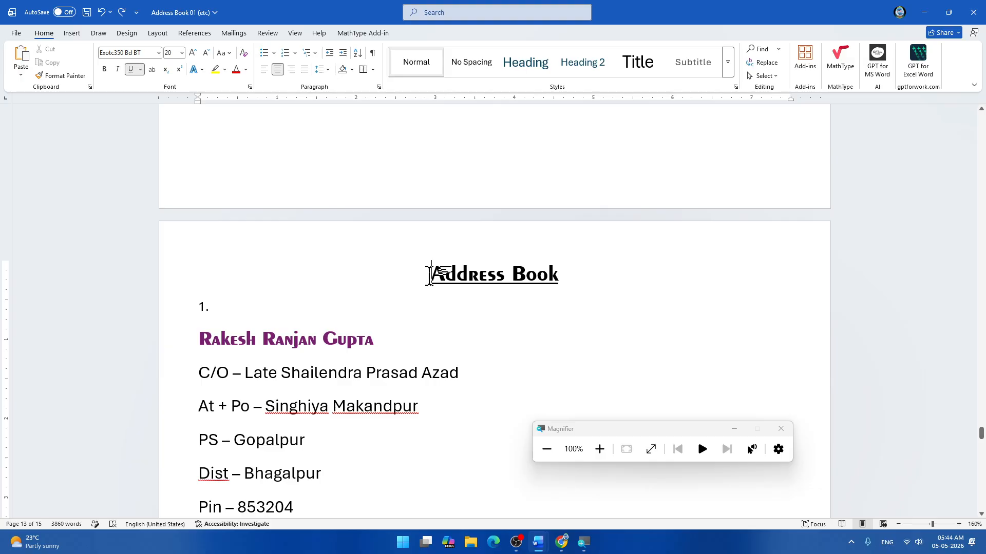
Add the title line "Usage of Format Painter" above the pasted Address Book heading.
key("Return")
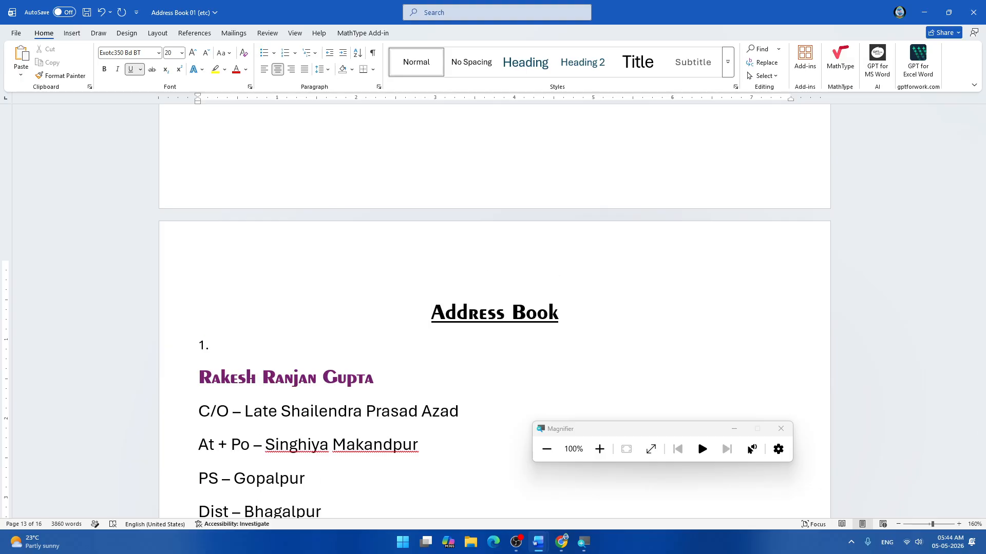
left_click(430, 263)
type("Uag")
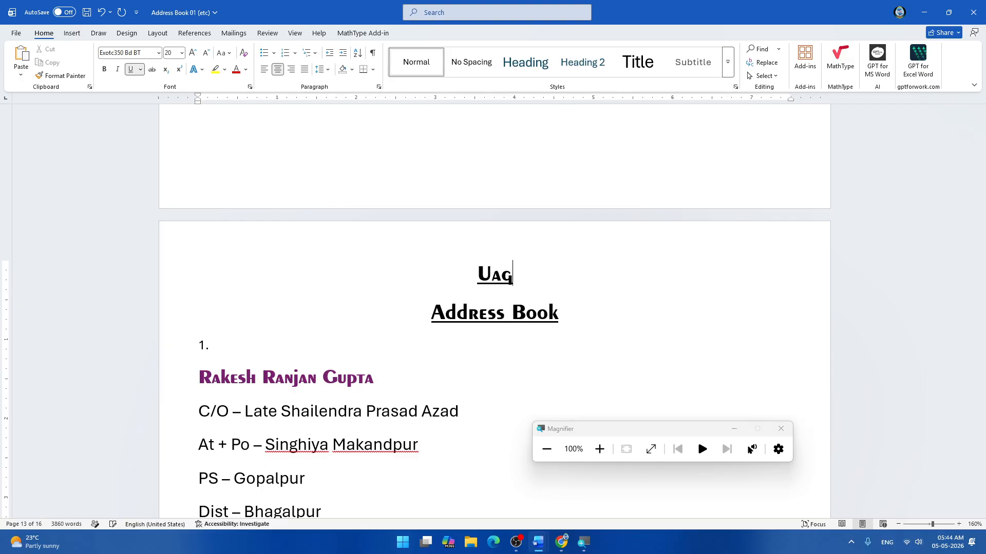
key("BackSpace")
type("s")
key("BackSpace")
key("BackSpace")
type("sage of")
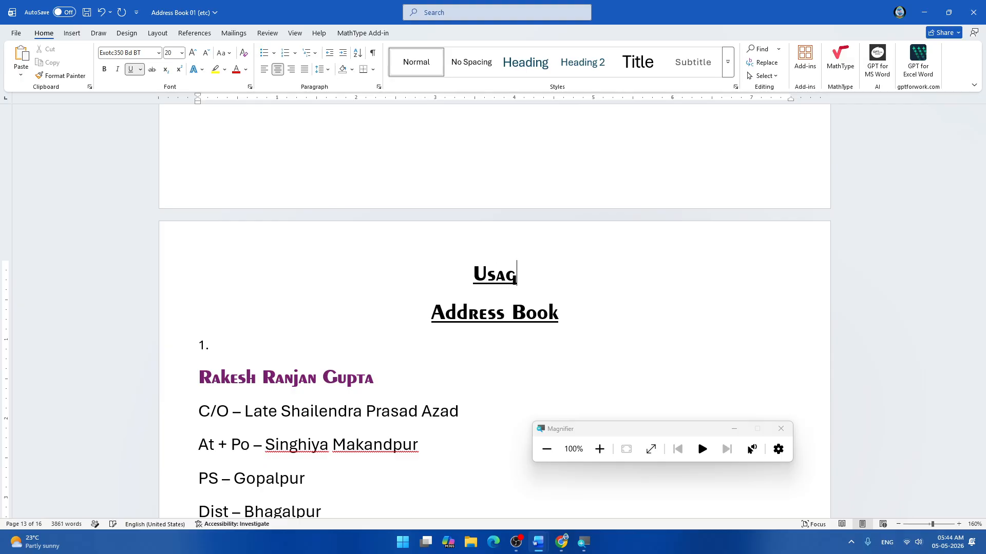
type(" For")
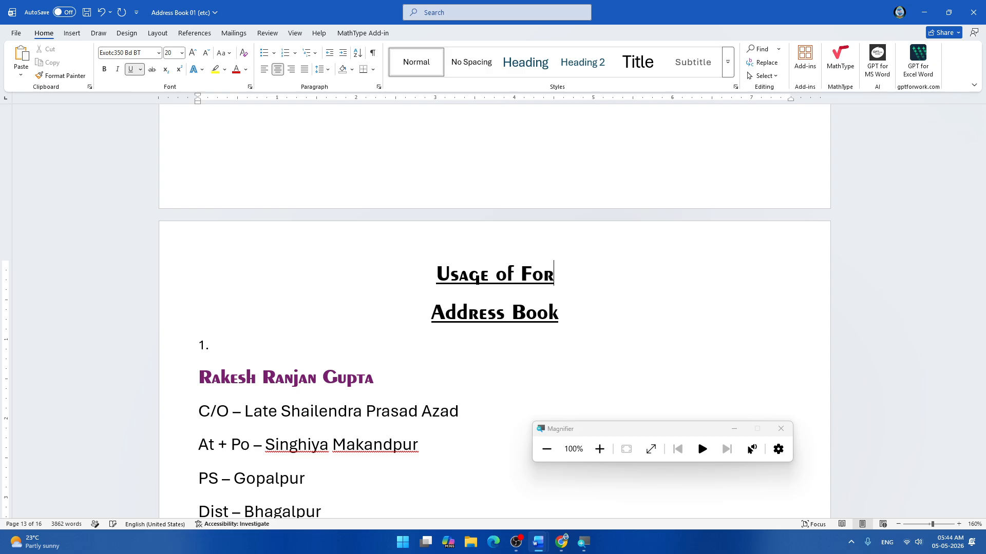
type("mat Painter")
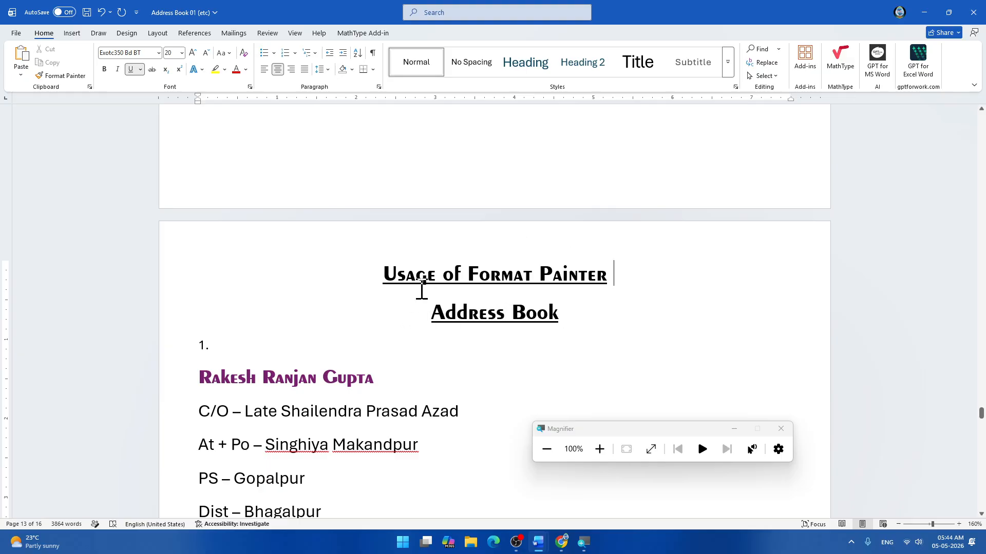
Format the "Usage of Format Painter" title in the Aileron Black font with the bright blue preset text effect.
left_click_drag(387, 271, 695, 257)
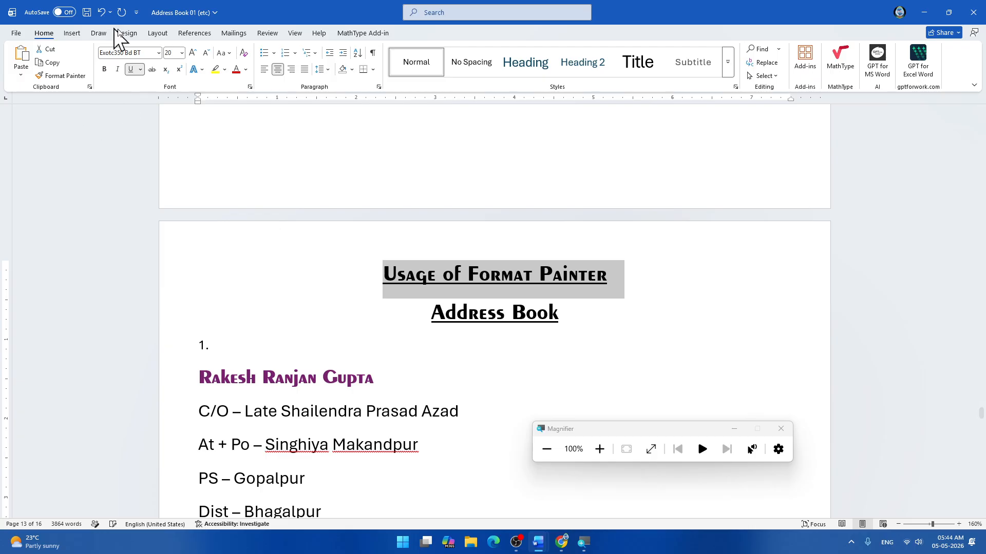
left_click(158, 54)
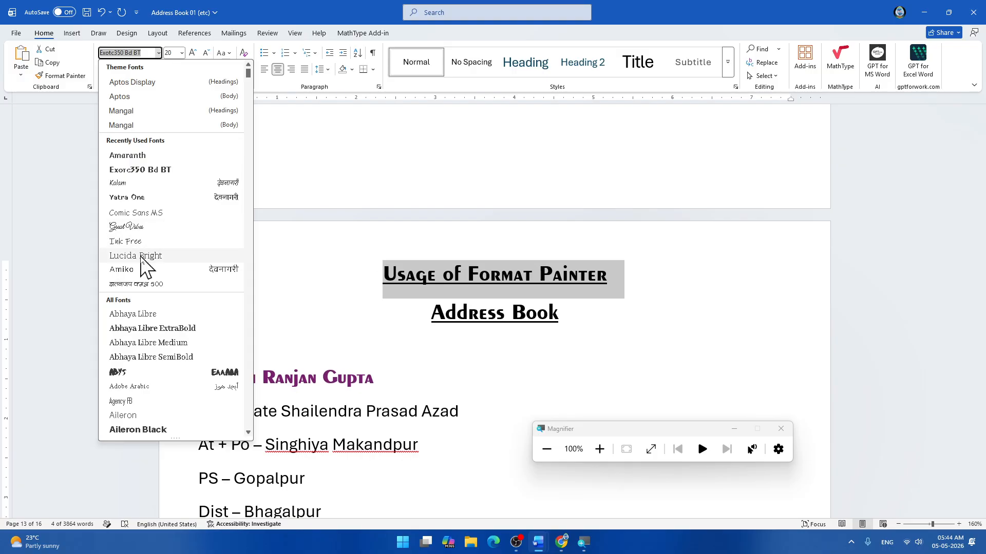
left_click(141, 430)
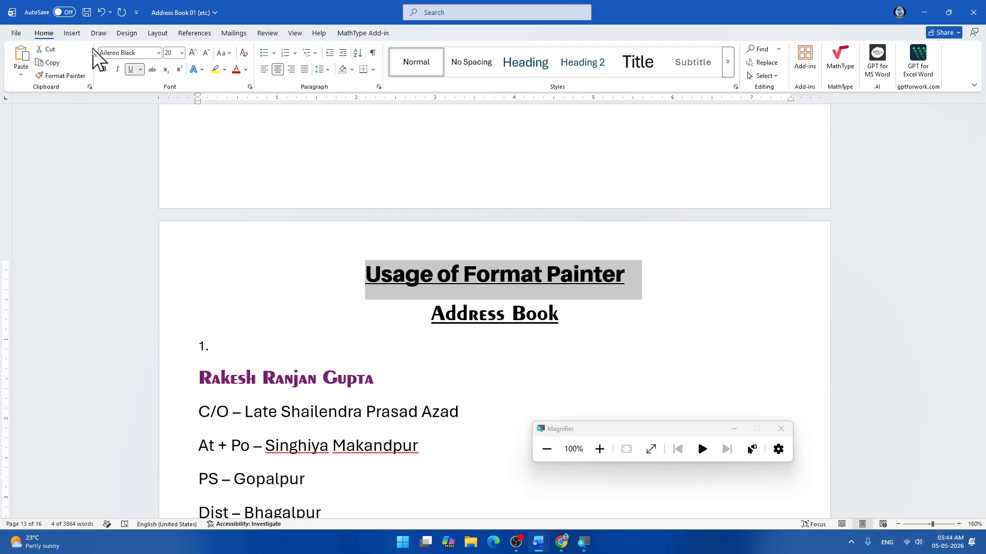
left_click(232, 75)
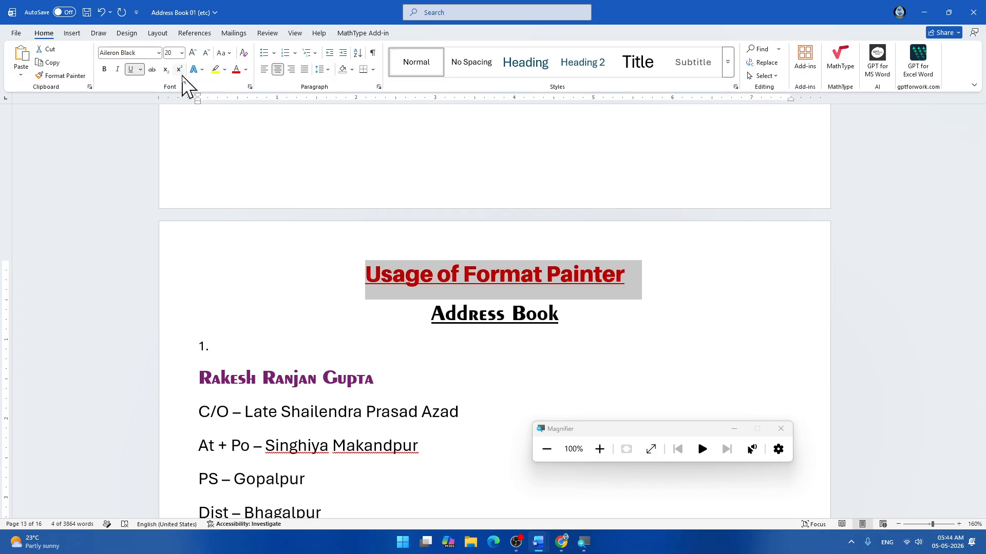
left_click(199, 70)
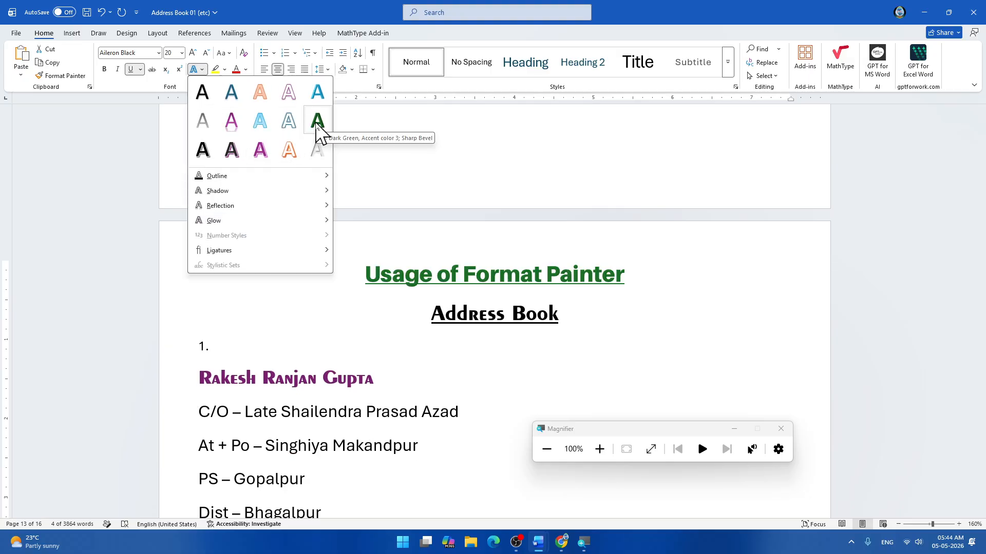
left_click(318, 94)
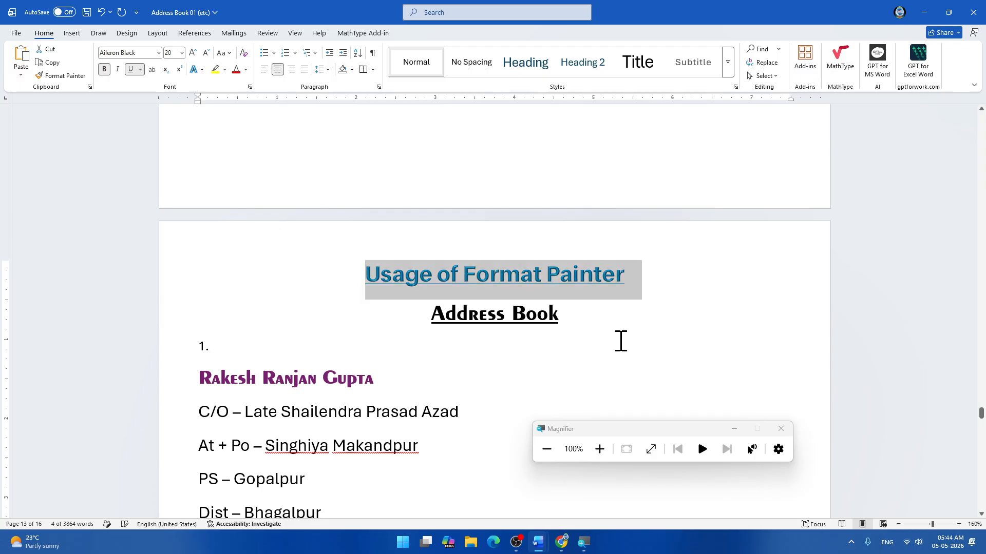
left_click(588, 340)
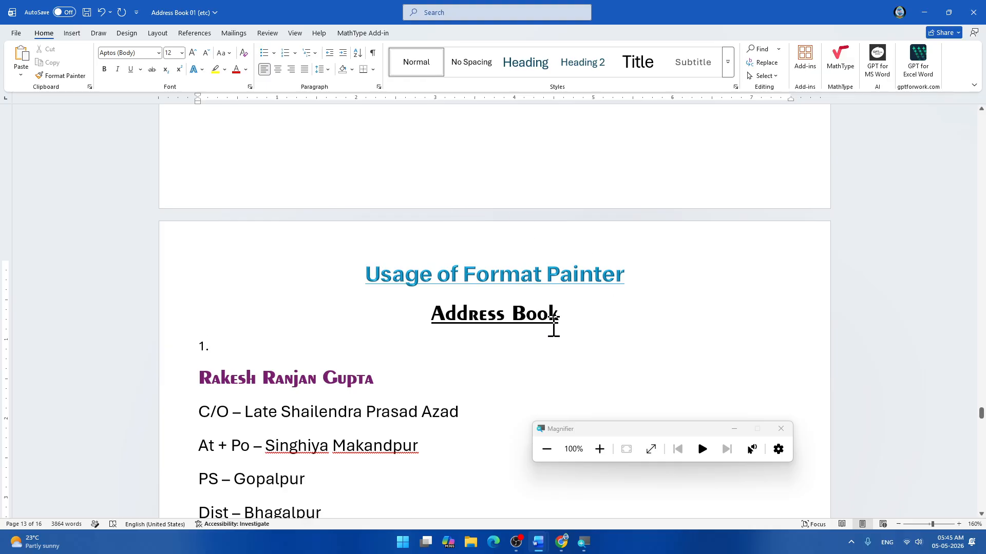
Insert a left-aligned line below the "Usage of Format Painter" title, with bold and underline turned off.
left_click(669, 281)
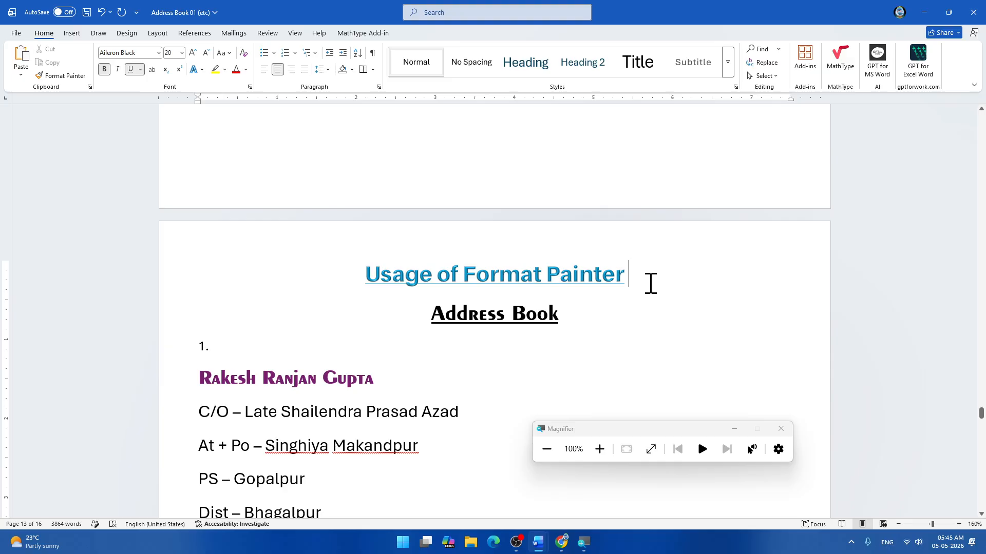
key("Return")
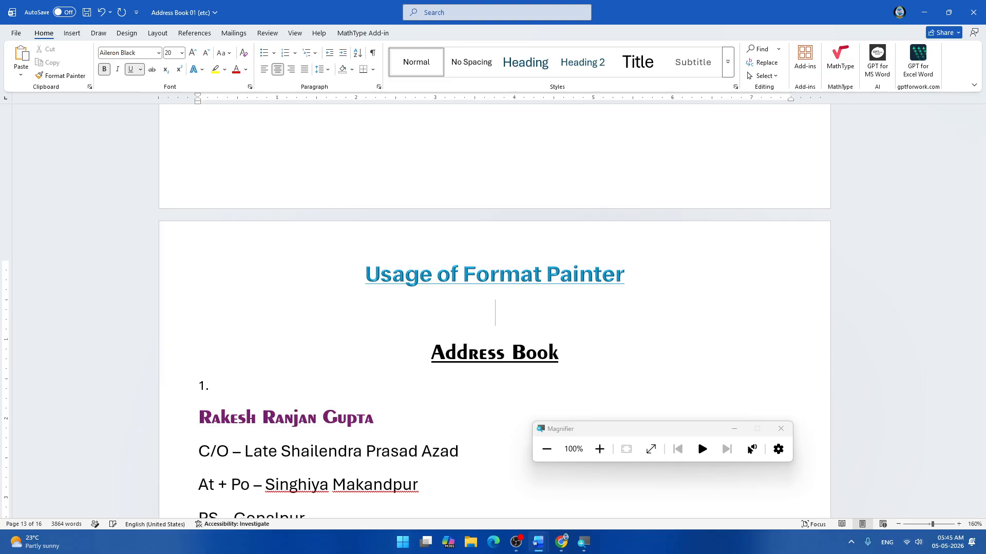
type("L")
key("BackSpace")
left_click(262, 72)
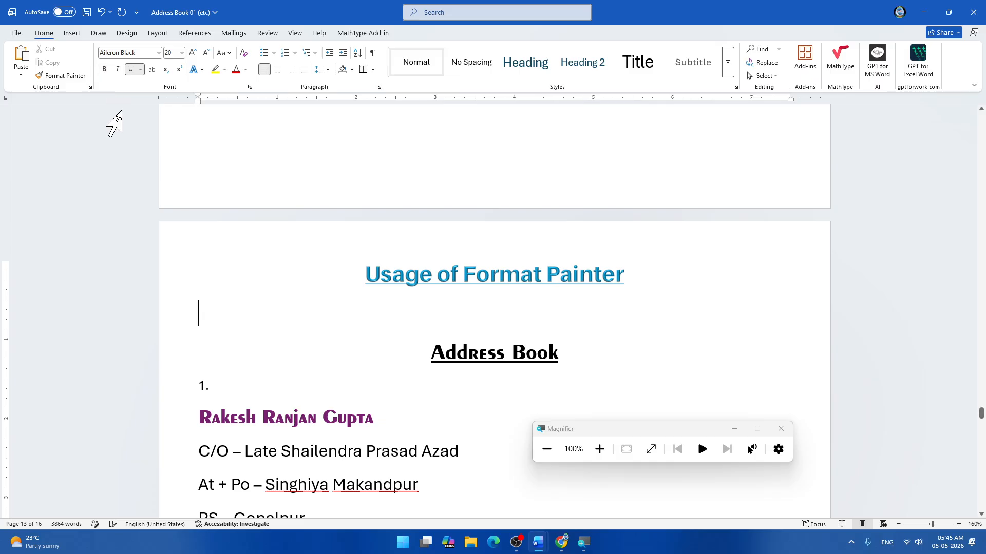
left_click(131, 70)
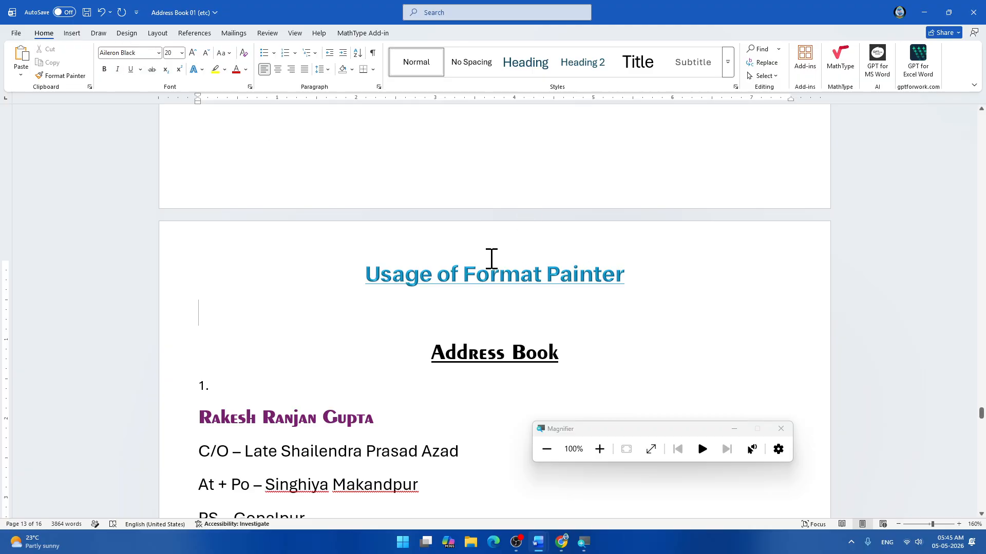
Enter the sample text "dfdf" below the title and format it with the black preset text effect and the Calibri font.
type("dfdf")
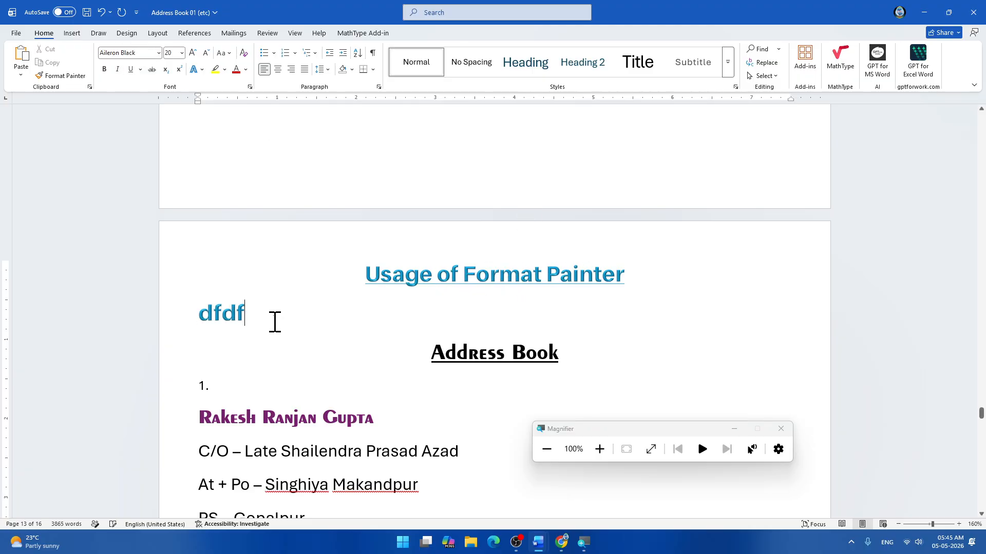
left_click_drag(257, 316, 161, 322)
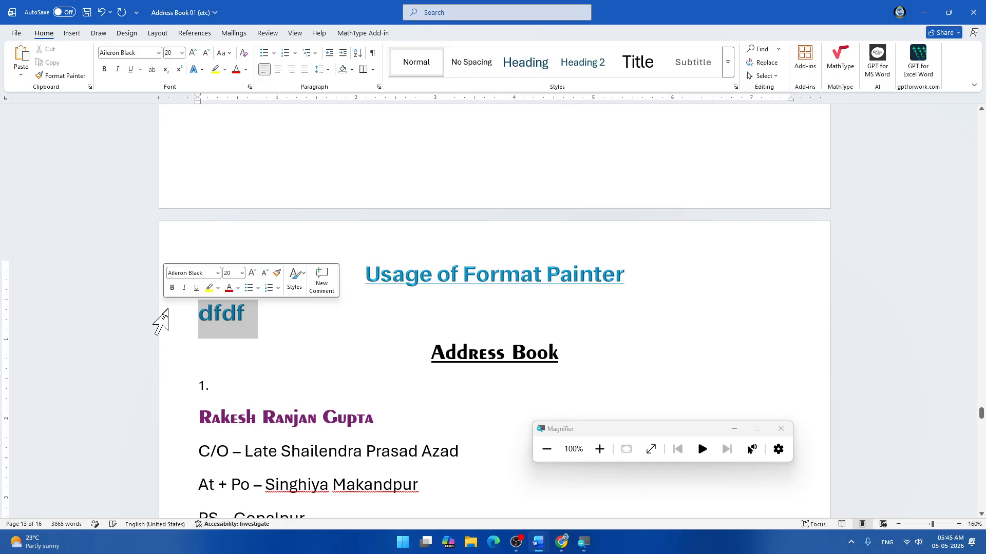
left_click(203, 70)
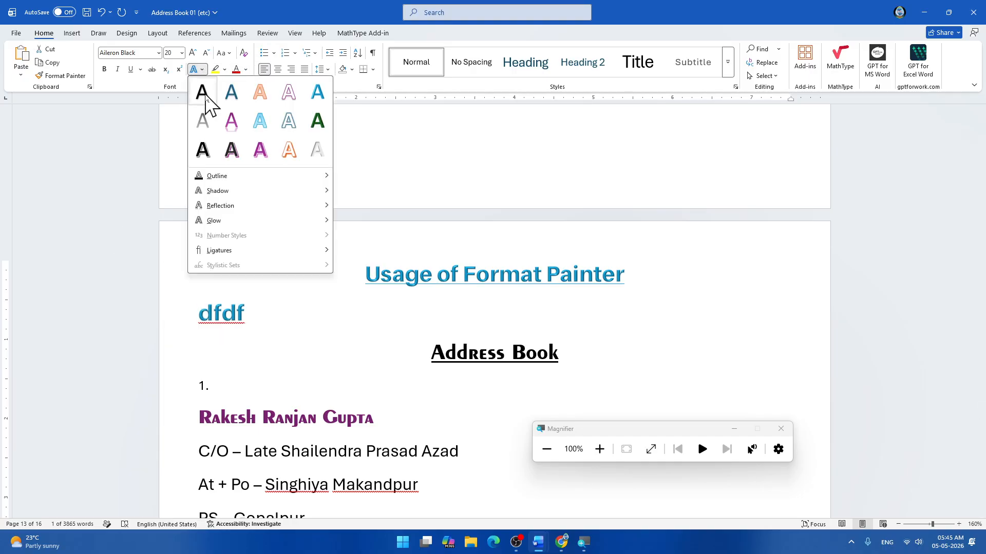
left_click(204, 98)
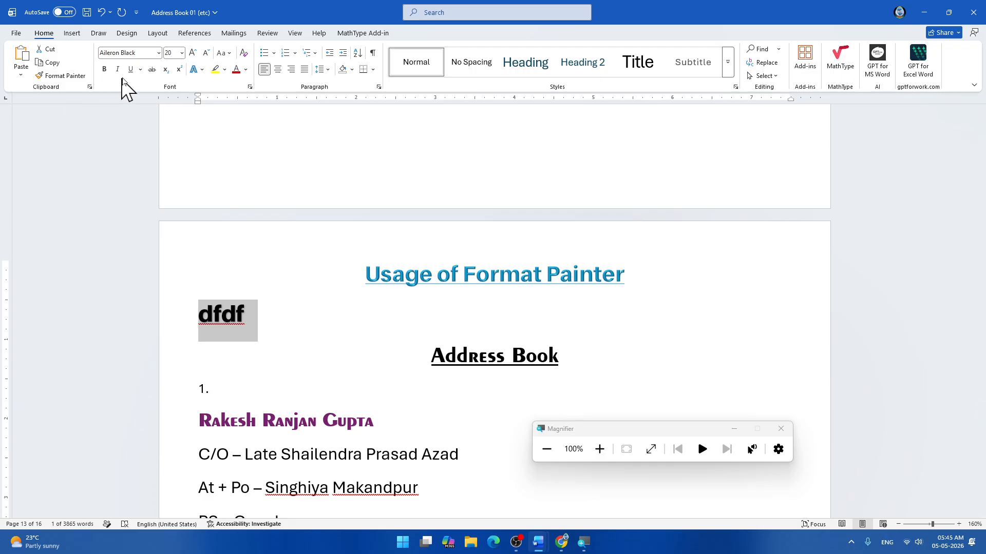
left_click(159, 53)
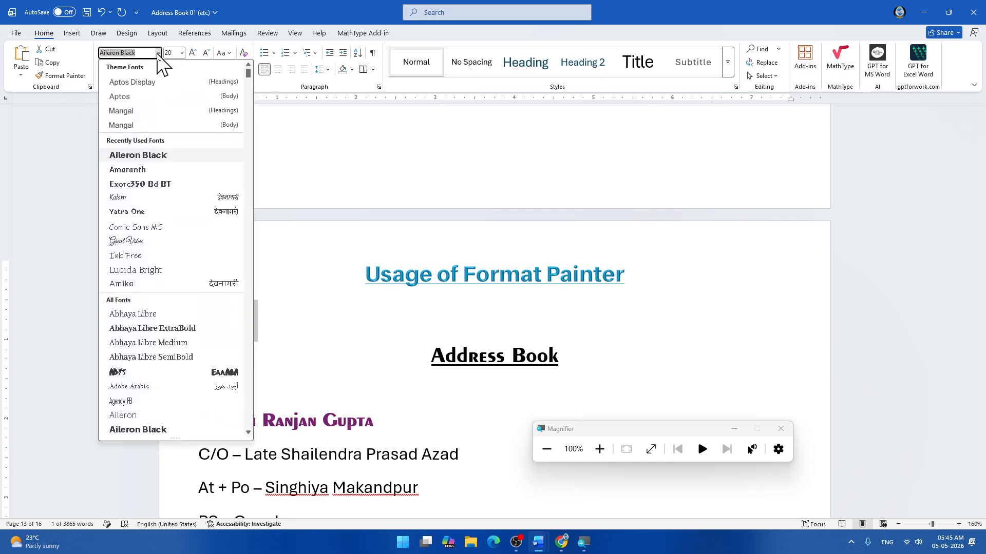
type("Calibri")
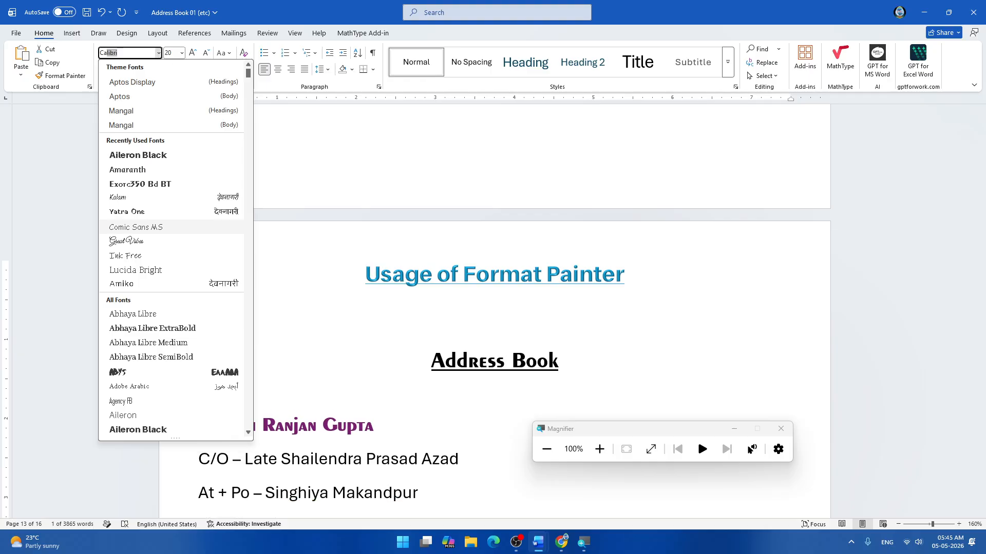
key("Return")
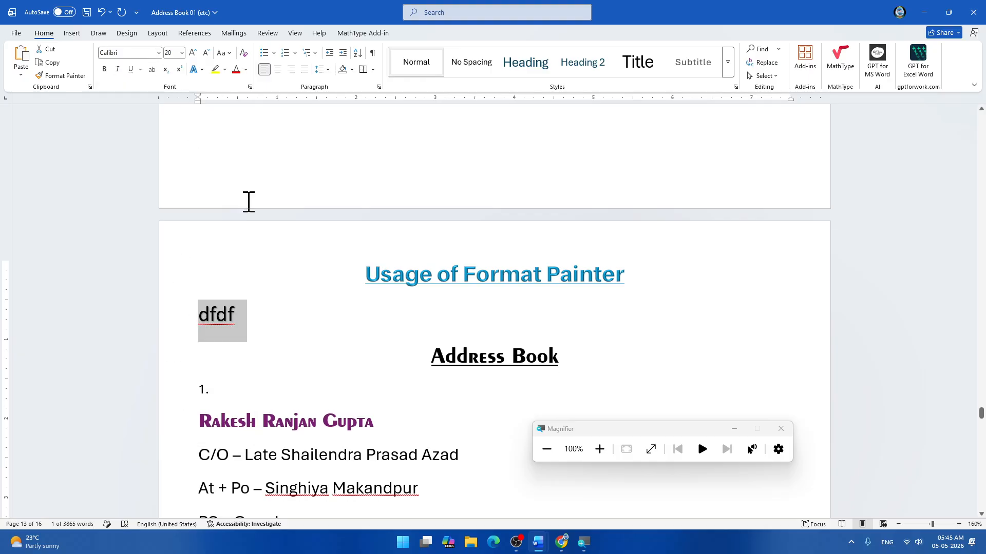
left_click(253, 322)
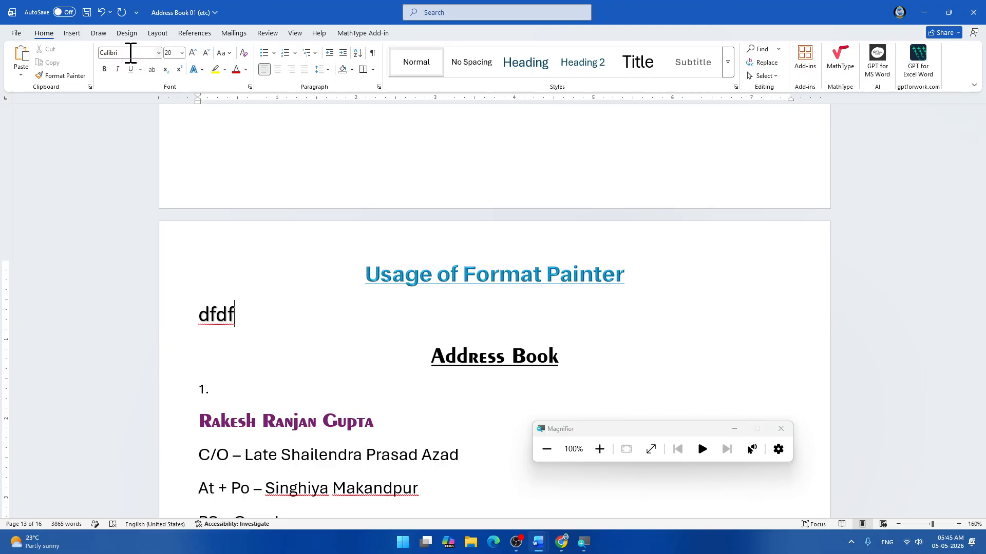
Set the font size of the "dfdf" sample text to 12.
left_click(181, 53)
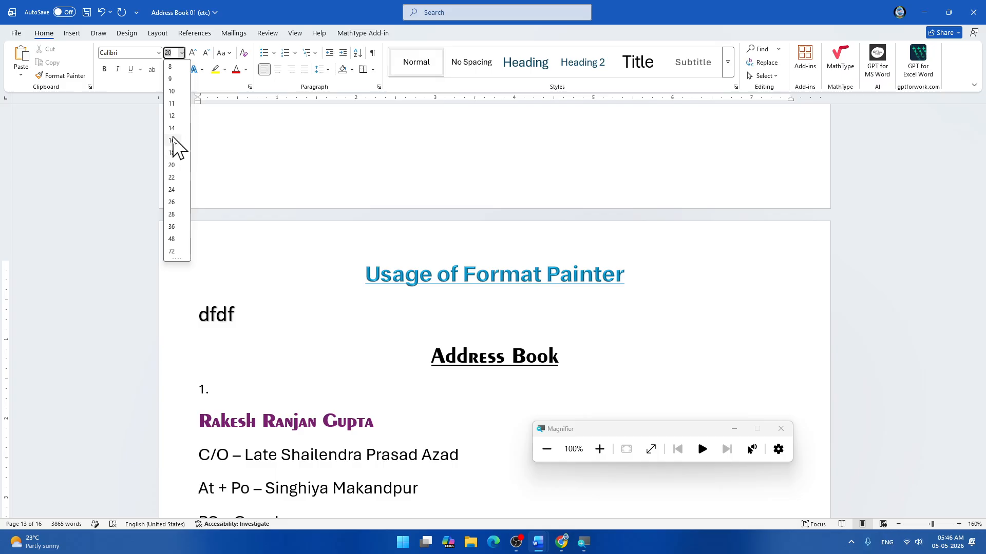
left_click(172, 128)
left_click_drag(260, 326, 186, 314)
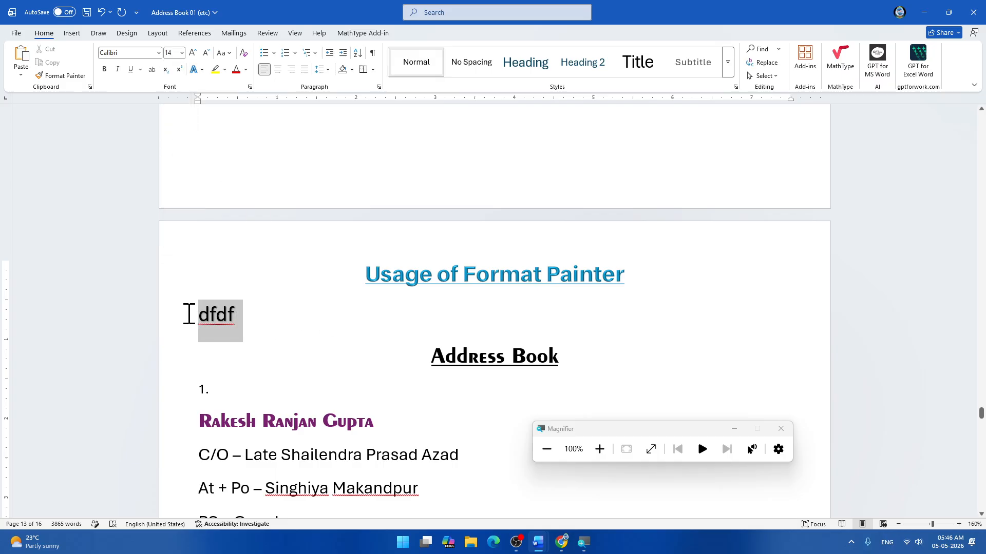
left_click(182, 52)
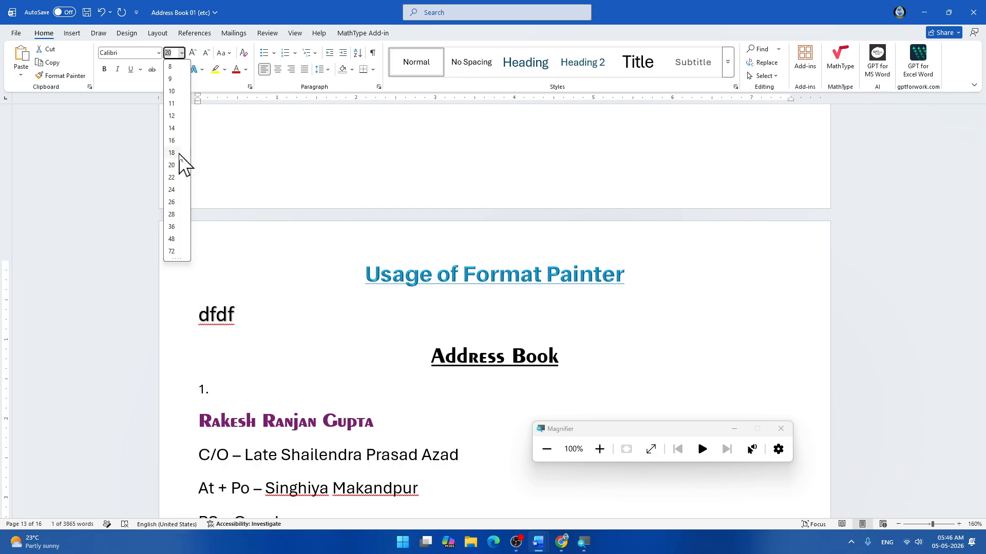
left_click(172, 117)
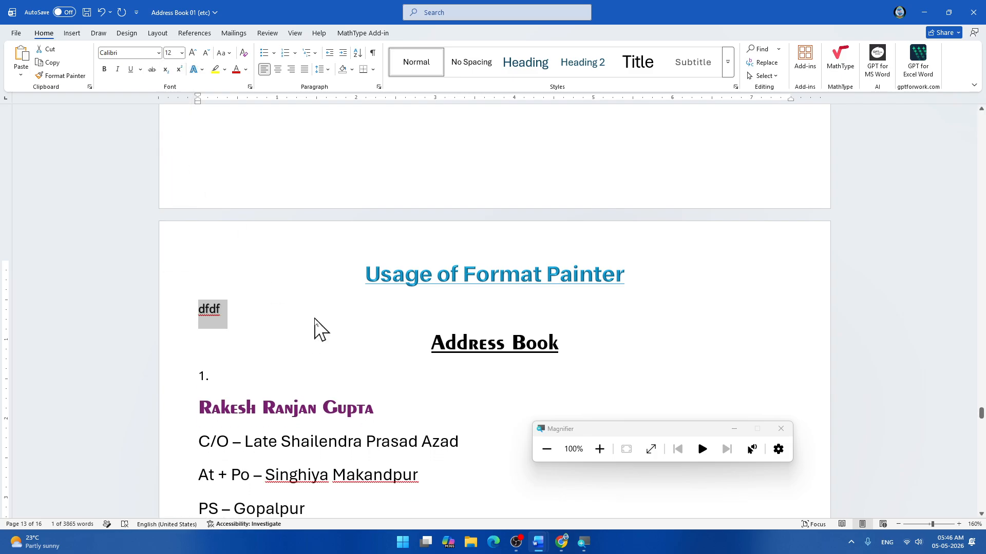
Replace the "dfdf" sample text below the title with "Note: -".
scroll(321, 335, "up", 4, "ctrl")
scroll(321, 338, "up", 1, "ctrl")
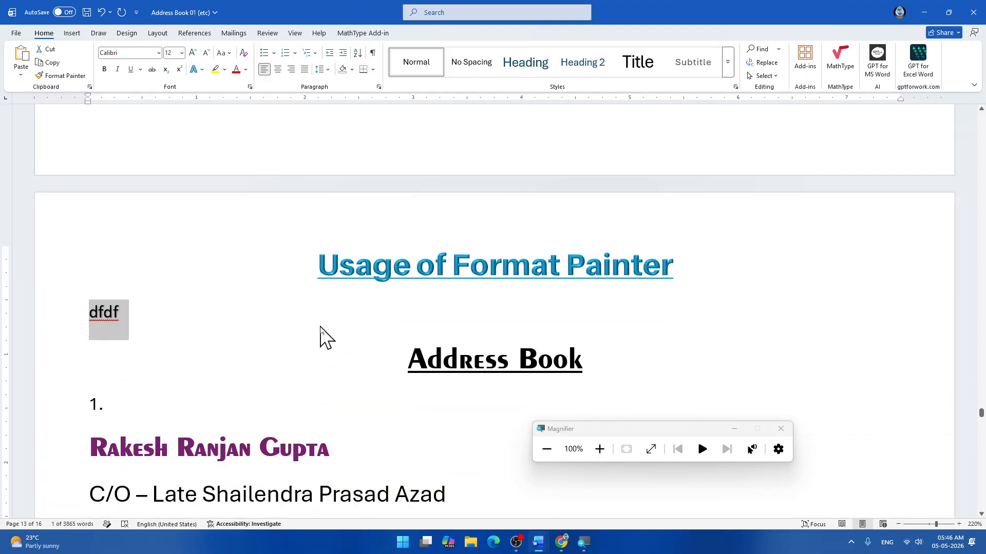
left_click(121, 317)
left_click_drag(121, 316, 21, 326)
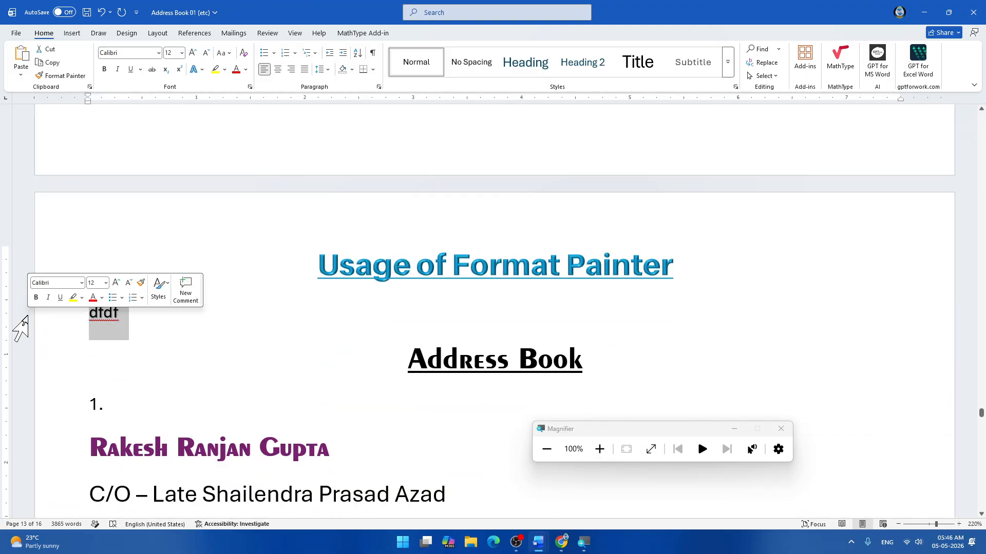
key("BackSpace")
type("Note: -")
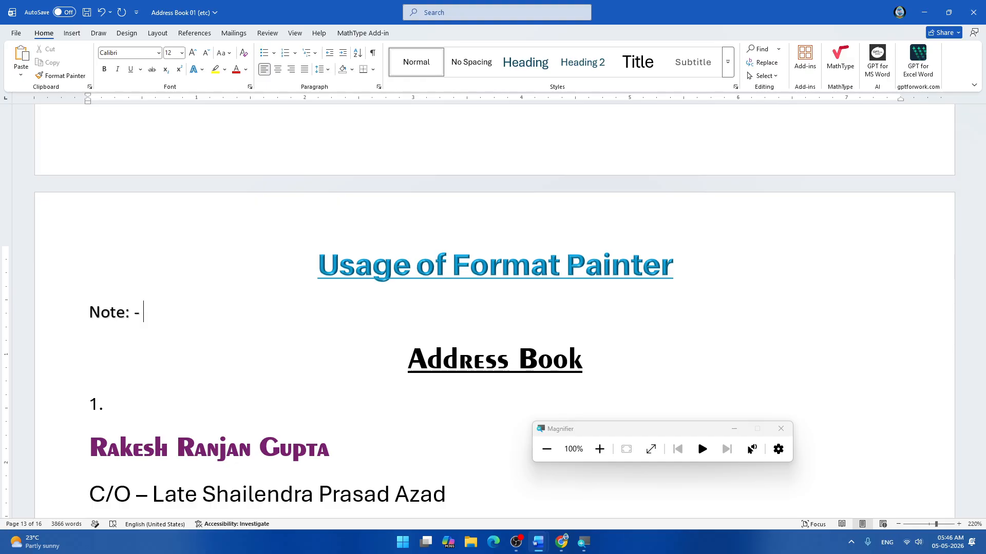
Start a bulleted line below "Note: -" with the text "Format Painter: -".
key("Return")
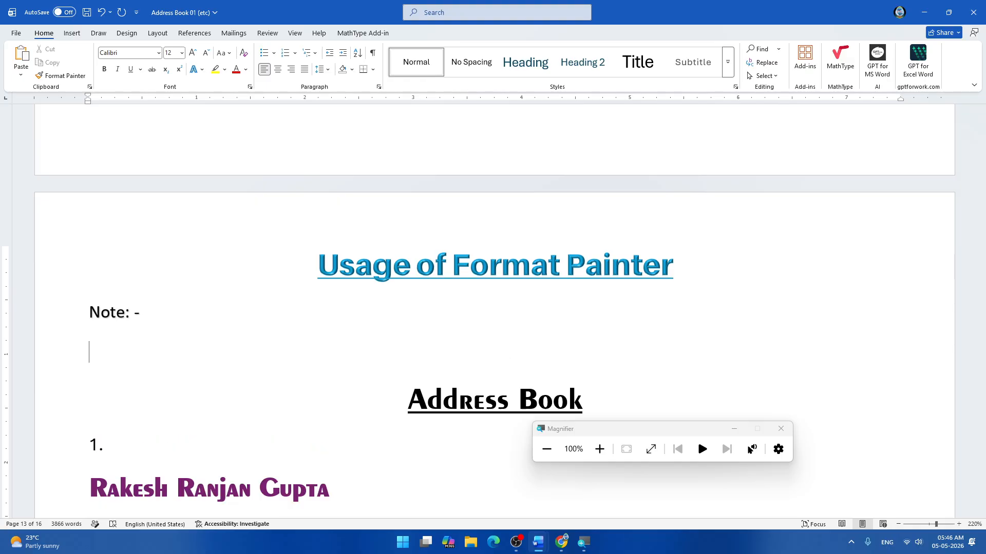
type("*")
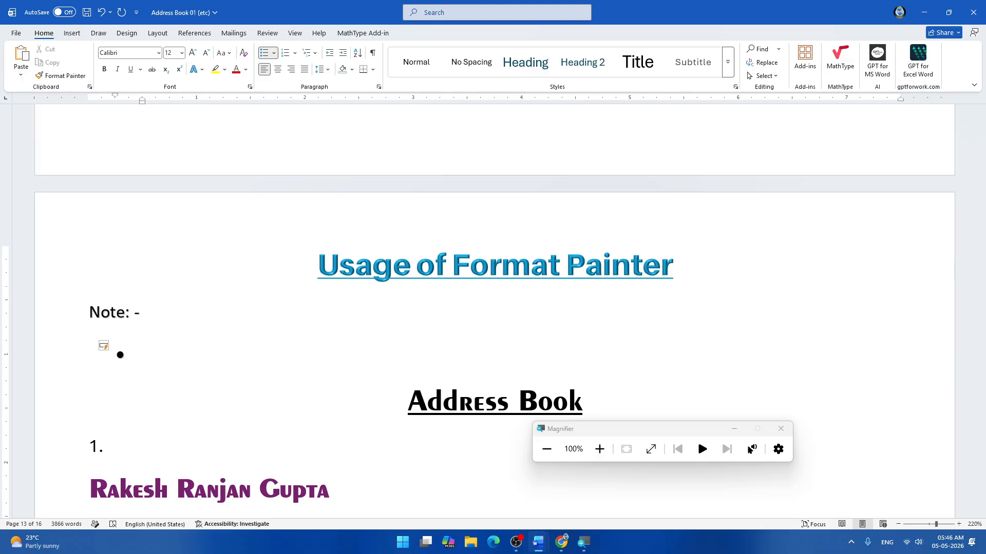
type("Fo")
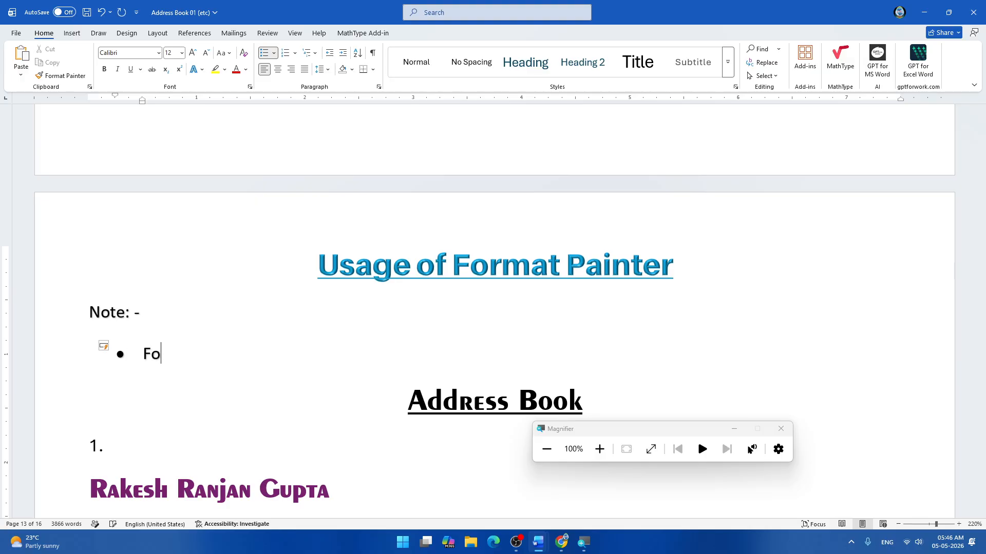
type("rmat Painter: -")
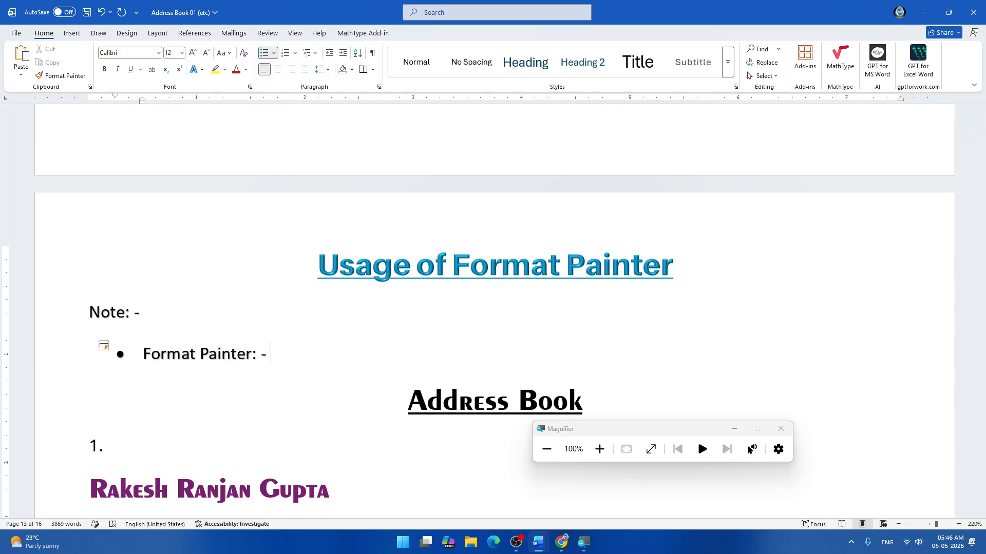
Continue the "Format Painter: -" bullet with the text "By applying this option we can apply".
scroll(241, 357, "up", 2, "ctrl")
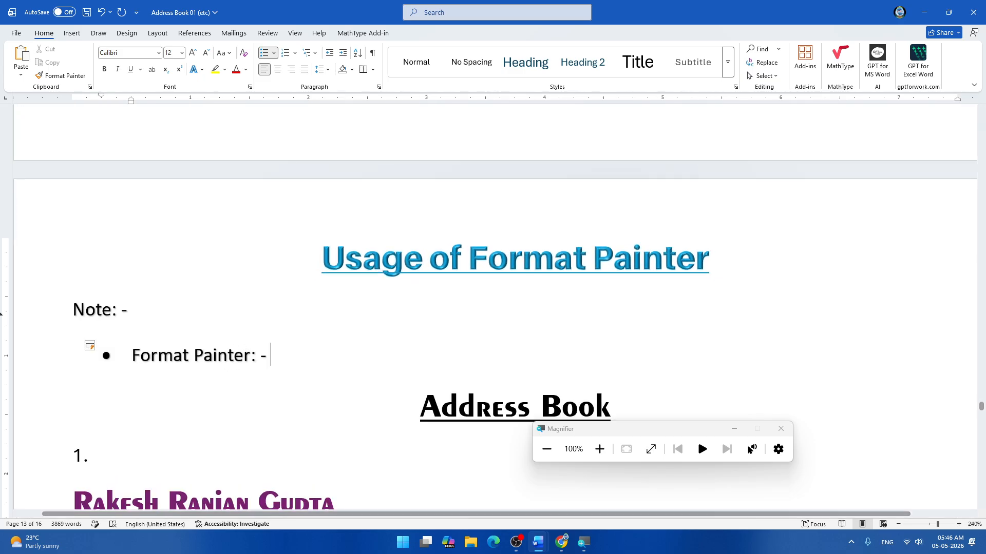
scroll(356, 308, "up", 4, "ctrl")
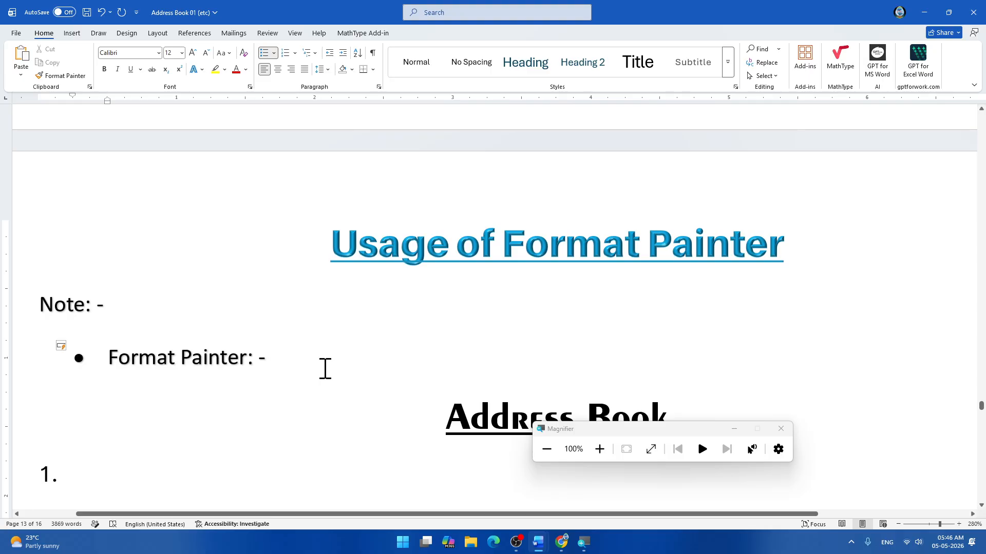
type("By applyi")
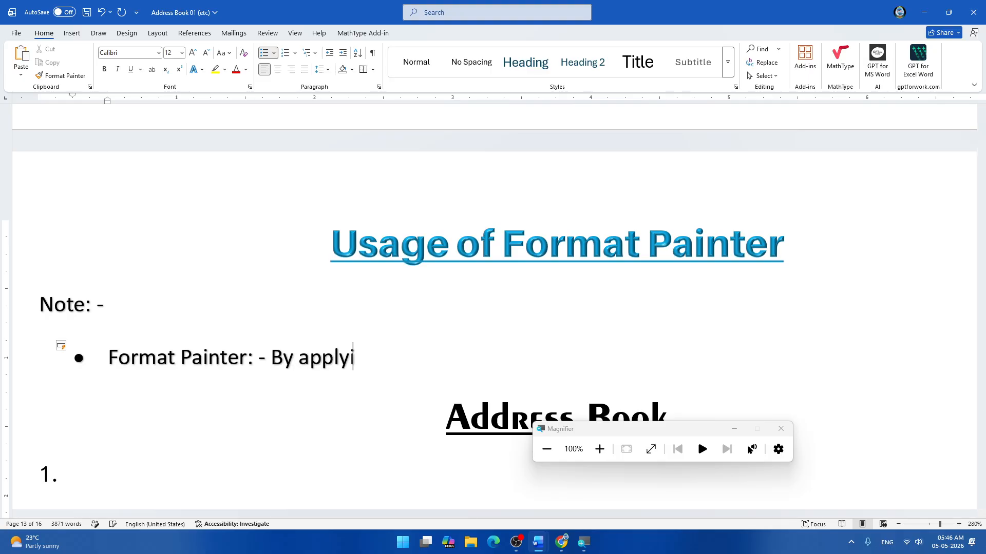
type("ng this otpi")
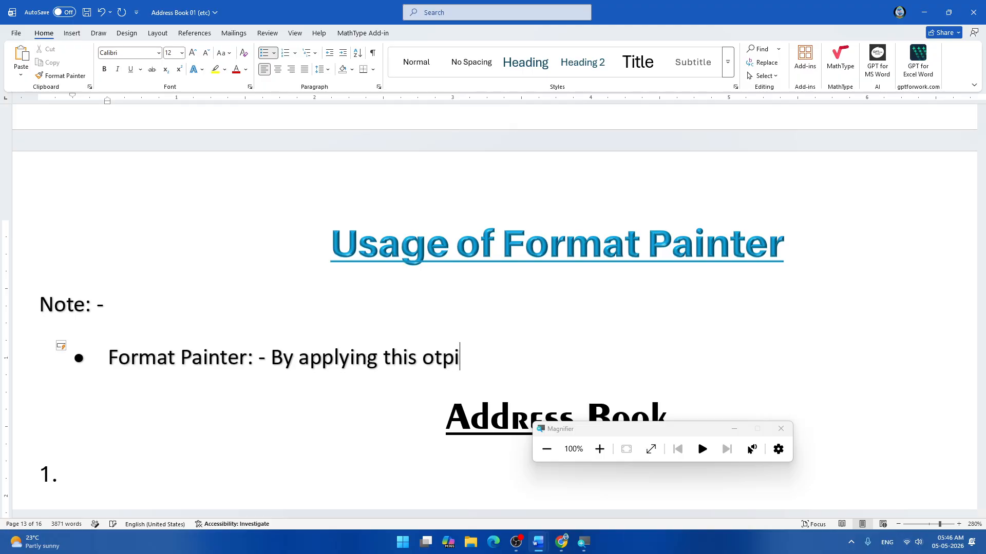
key("BackSpace")
key("BackSpace")
key("BackSpace")
type("ption")
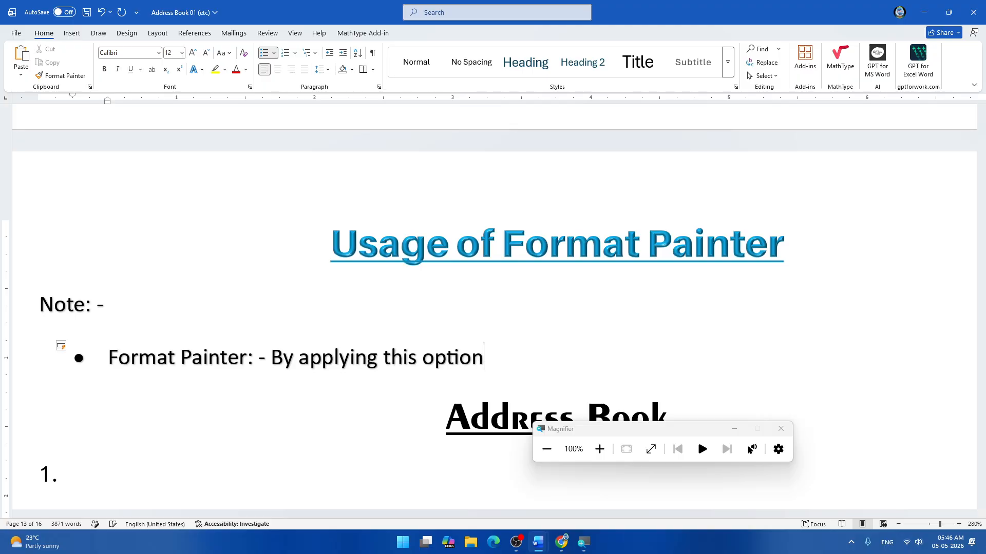
type(" we")
type("ca")
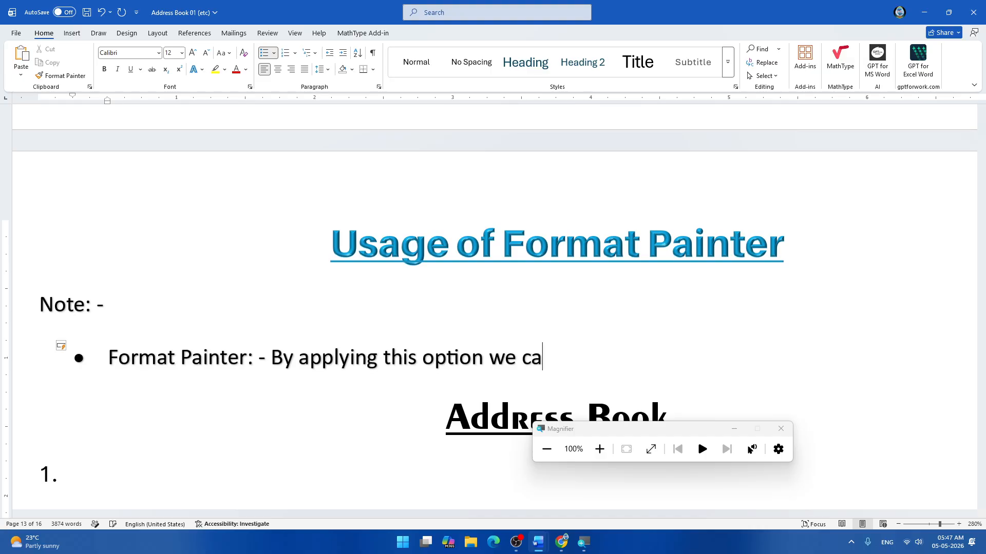
type("n apply")
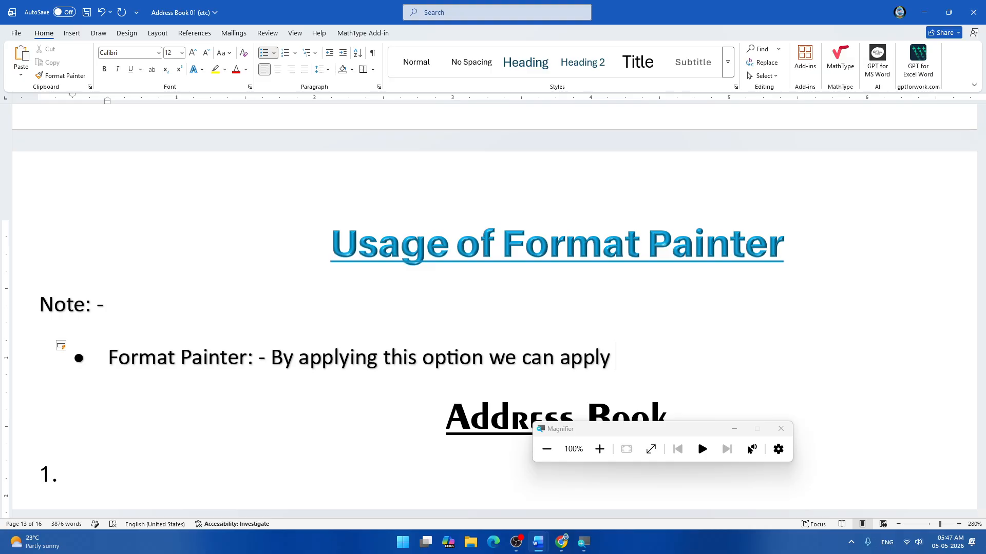
Complete the bullet's sentence with "the same format as applied on the selected text.".
type("he sameform")
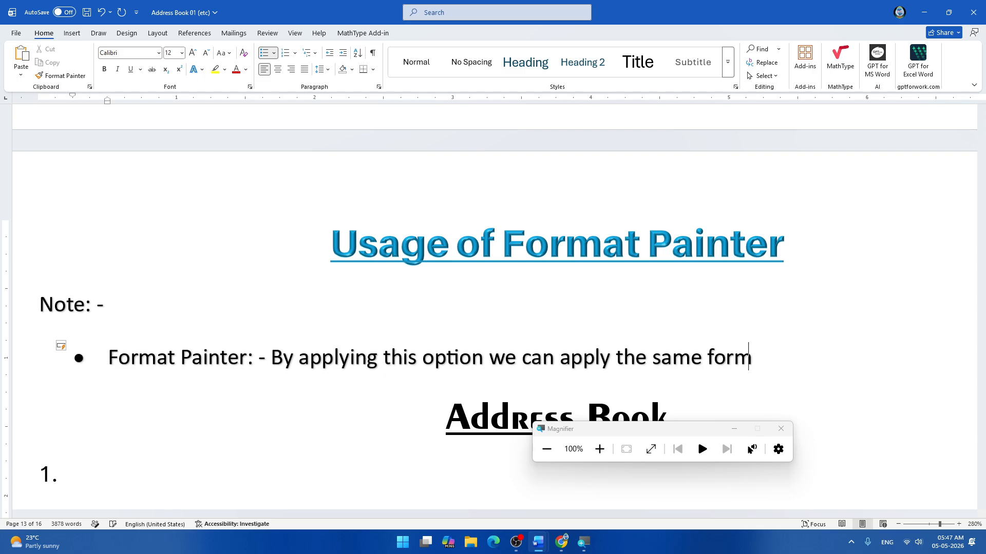
type("at")
type(" as appl")
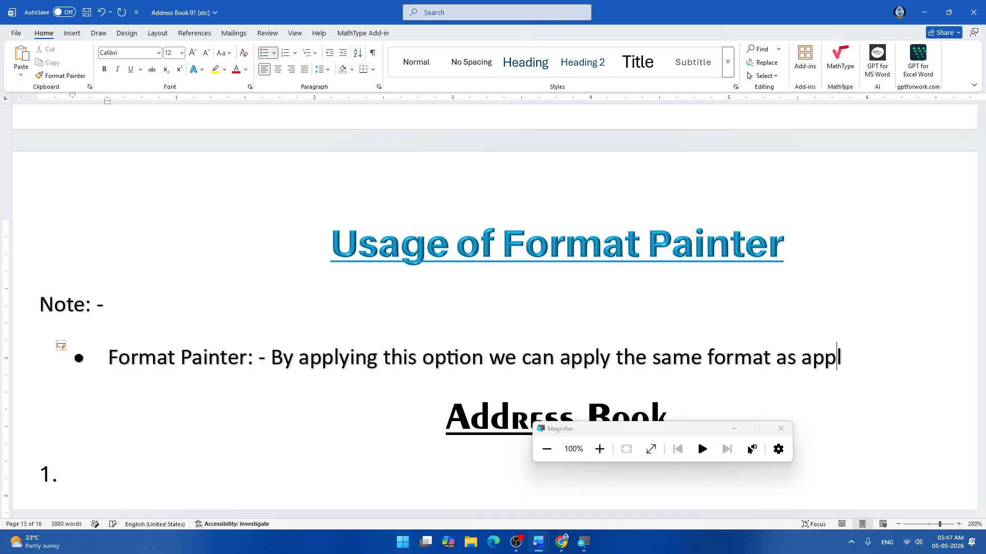
type("ied on the")
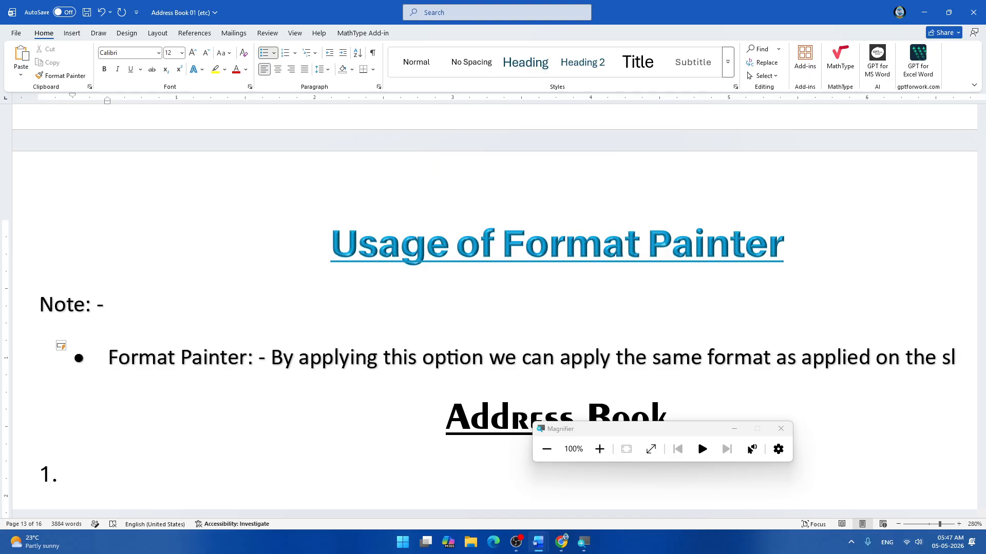
type(" selected ")
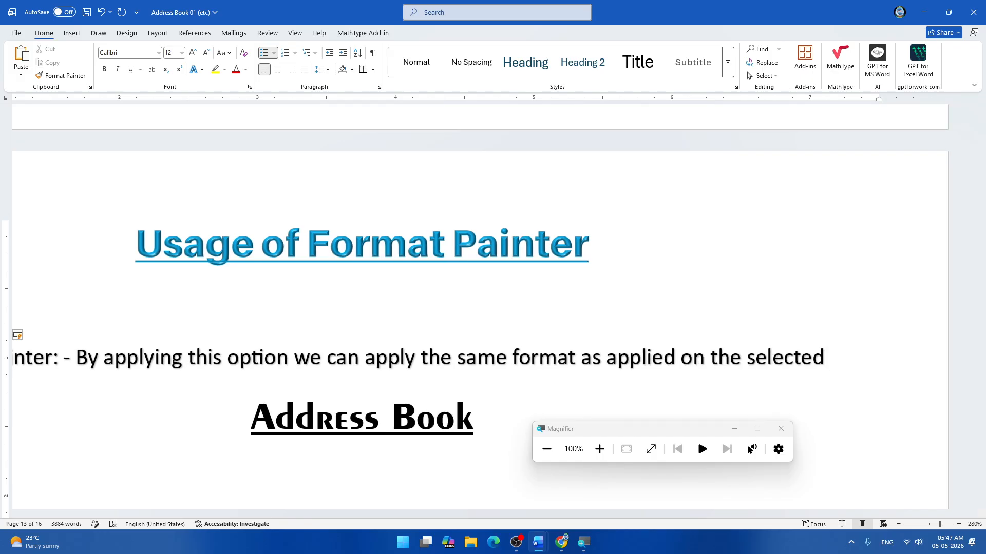
type("te")
type("s")
key("BackSpace")
key("BackSpace")
type("xt")
scroll(361, 376, "down", 3)
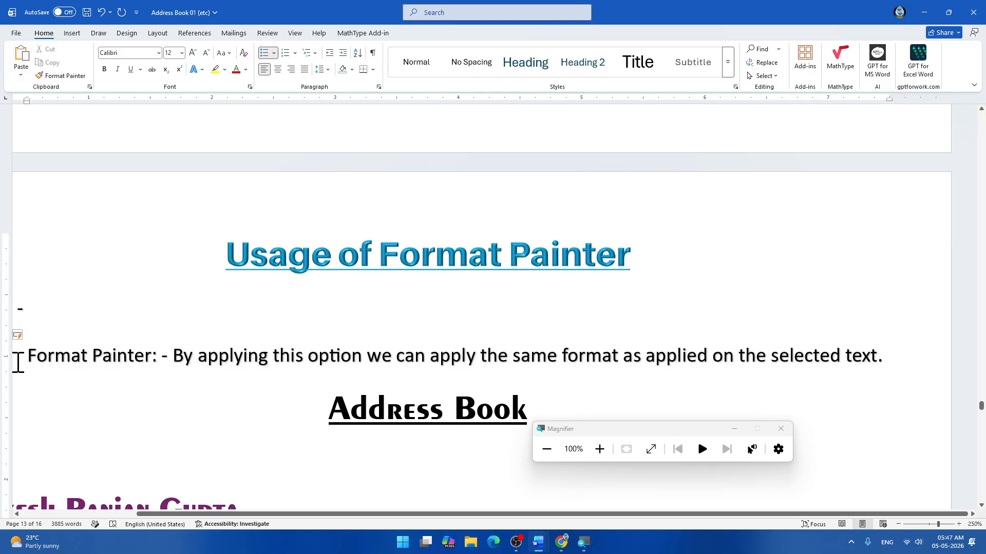
Increase the font size of the Format Painter bullet text to 16.
mouse_move(17, 353)
left_mouse_down()
mouse_move(704, 398)
mouse_move(919, 383)
left_mouse_up()
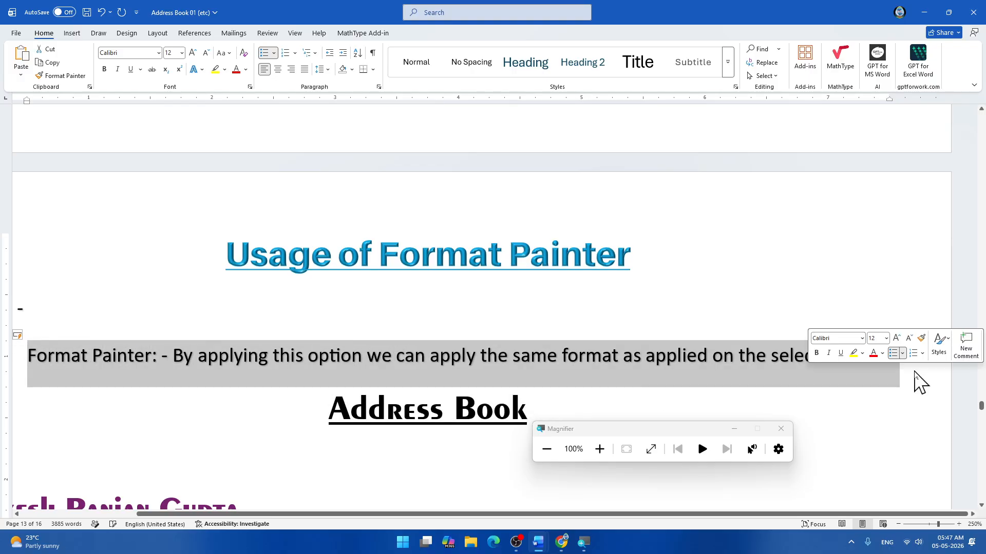
key("ctrl+shift+period")
key("ctrl+shift+period")
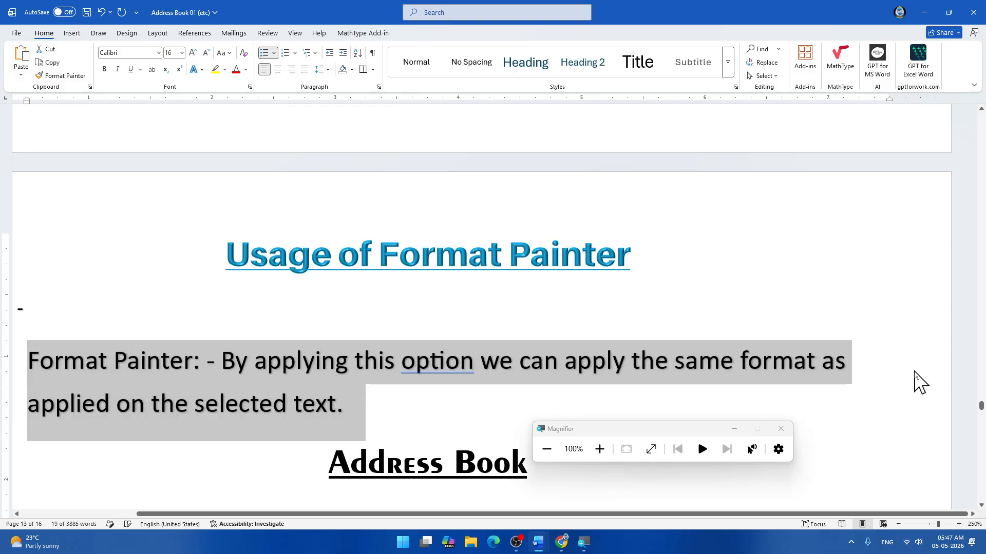
Accept the grammar suggestion "option," for the flagged word in the Format Painter bullet.
right_click(433, 369)
key("Escape")
left_click(421, 411)
right_click(449, 357)
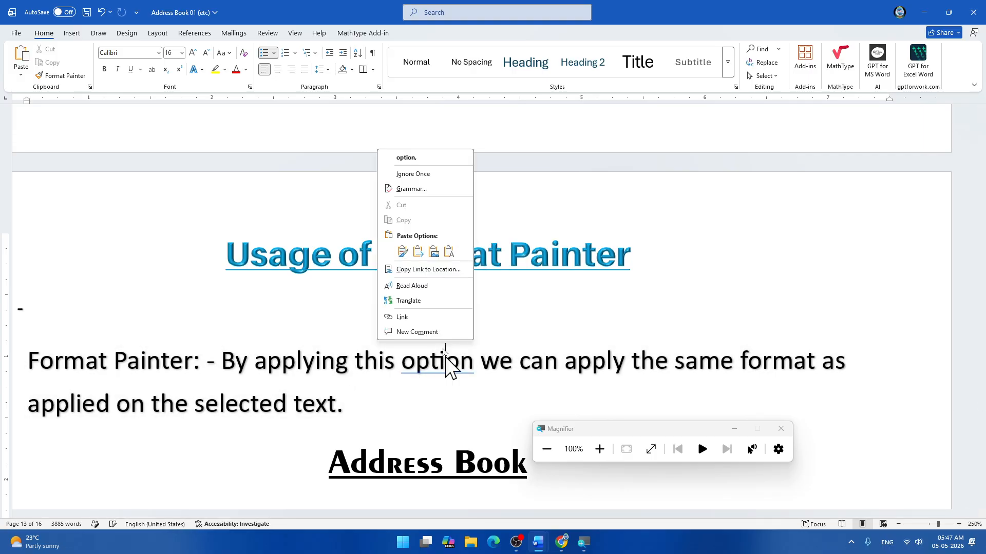
left_click(417, 161)
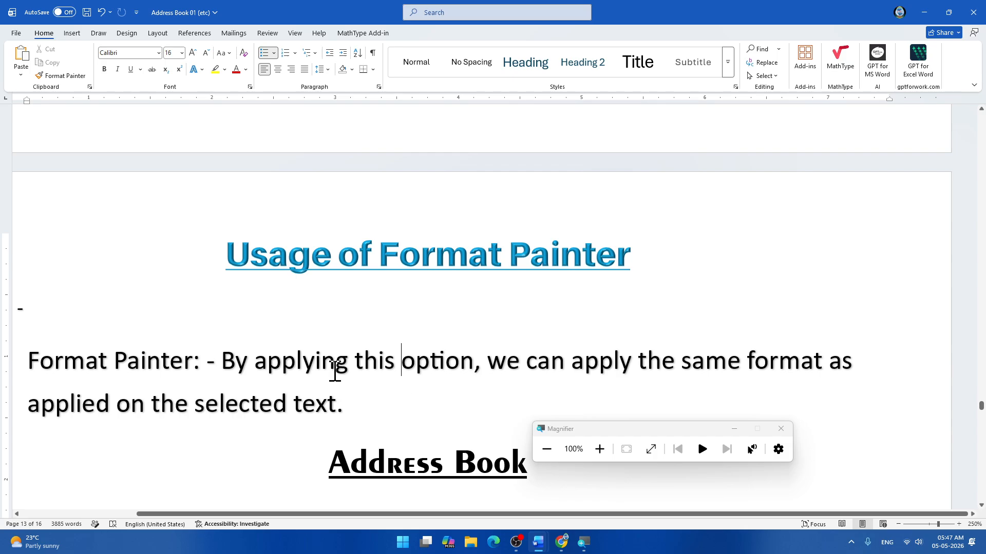
Use Format Painter to copy the "Address Book" heading's formatting onto the note and its bullet, and undo the change.
scroll(334, 371, "down", 3, "ctrl")
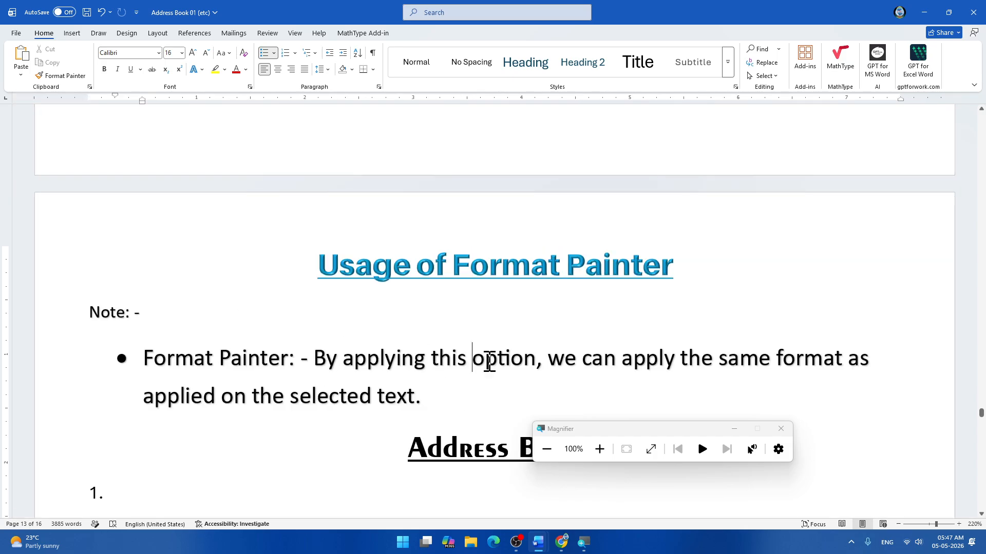
scroll(490, 355, "down", 3)
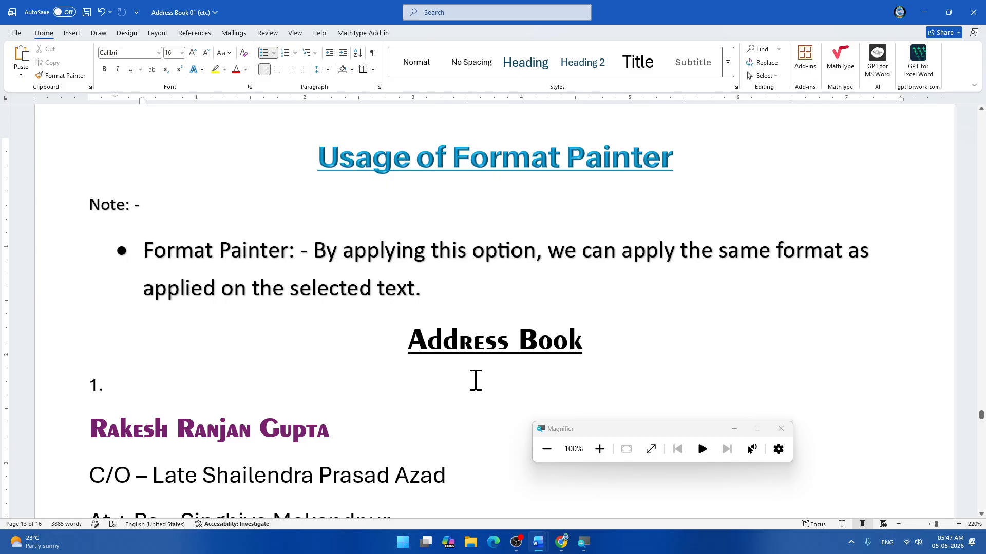
left_click_drag(407, 339, 604, 339)
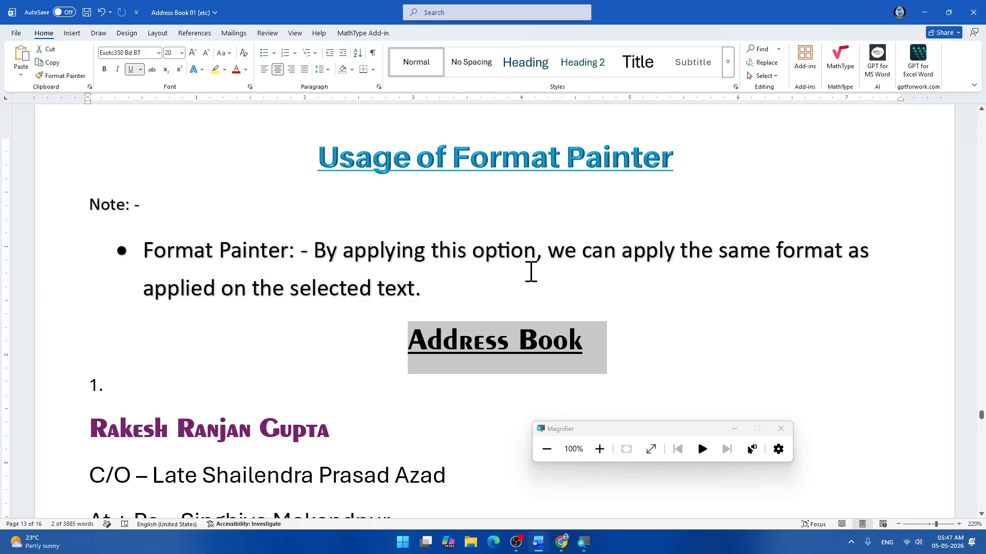
left_click(611, 370)
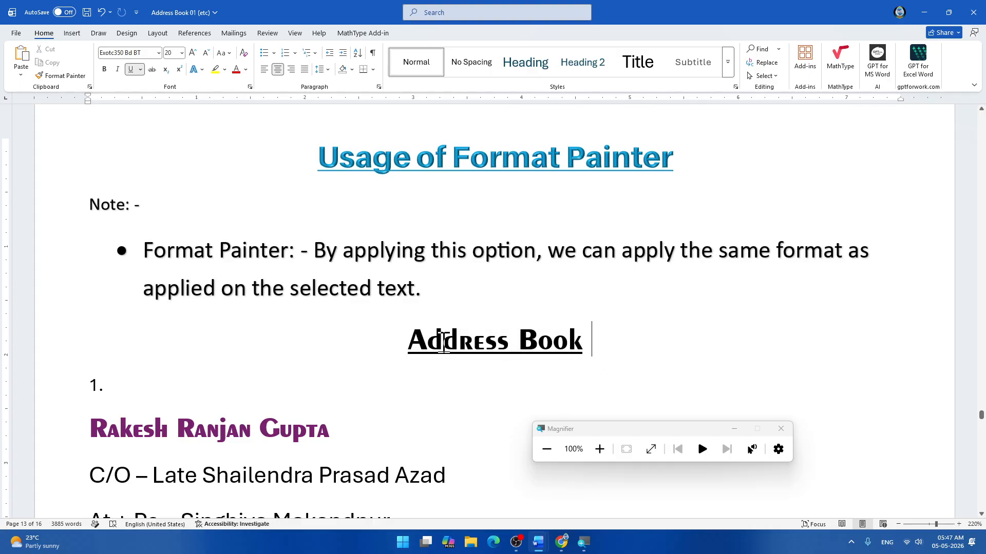
left_click(473, 340)
left_click(67, 77)
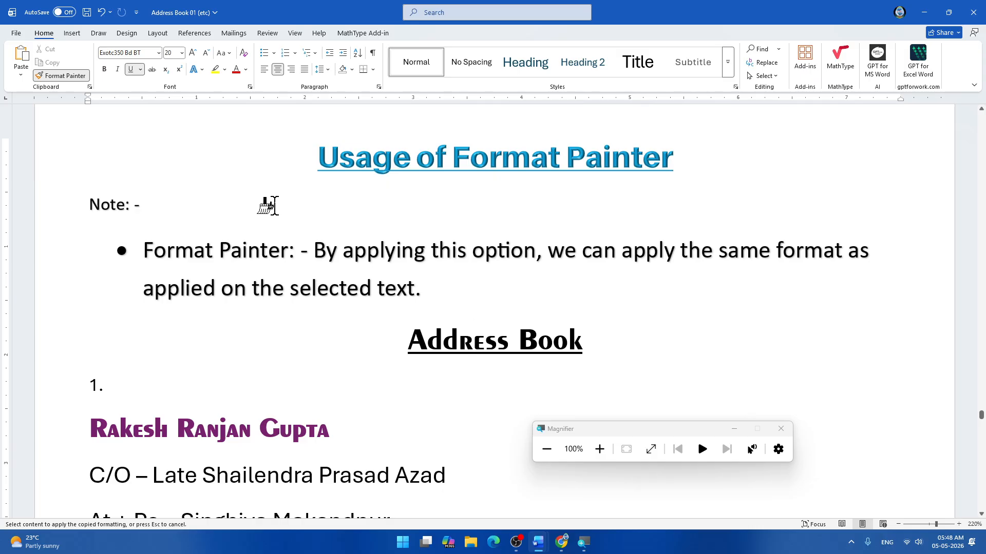
mouse_move(87, 200)
left_mouse_down()
mouse_move(418, 273)
mouse_move(449, 288)
mouse_move(446, 296)
left_mouse_up()
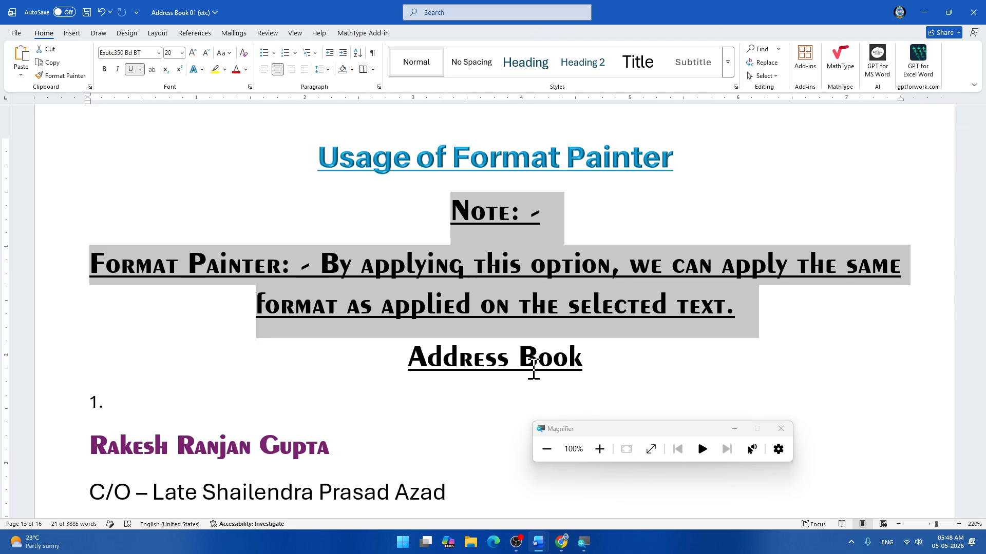
key("ctrl+z")
left_click(457, 260)
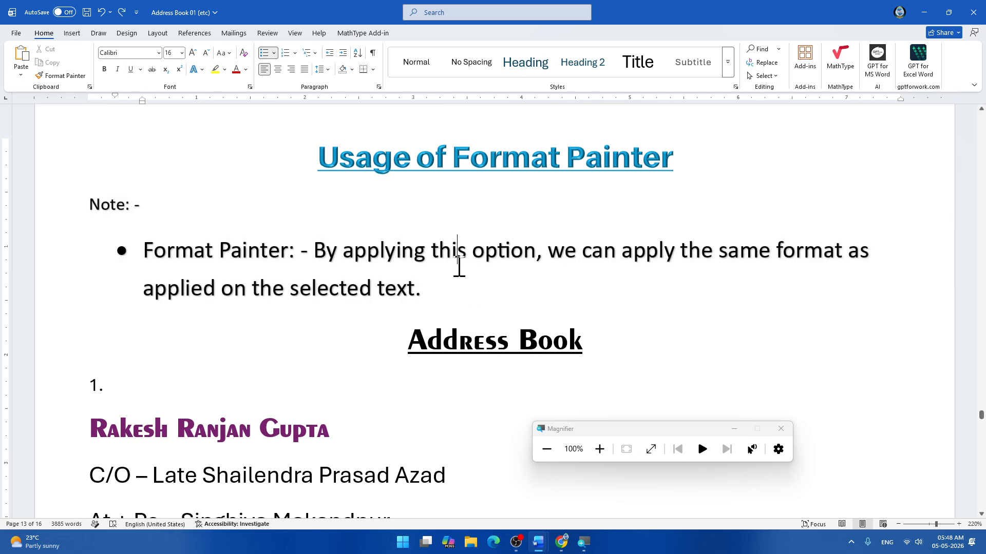
Use Format Painter to copy the "Usage of Format Painter" title's formatting onto the note and its bullet, and undo it.
left_click(392, 169)
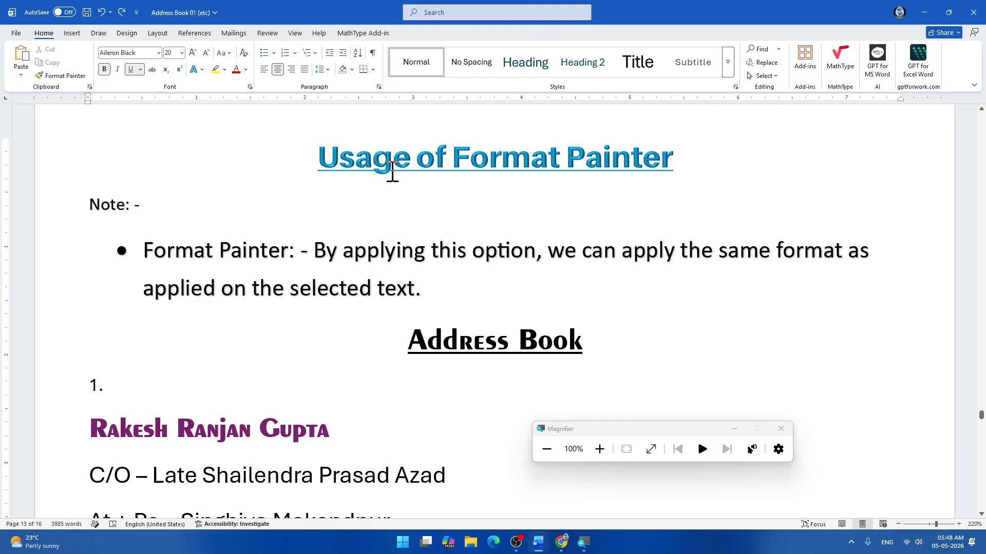
left_click(61, 75)
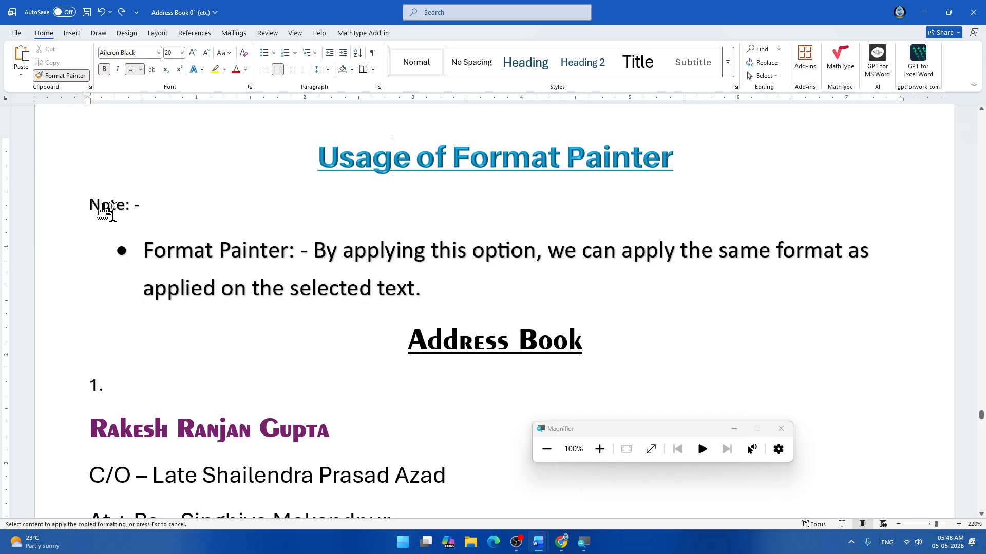
mouse_move(88, 204)
left_mouse_down()
mouse_move(297, 226)
mouse_move(458, 297)
left_mouse_up()
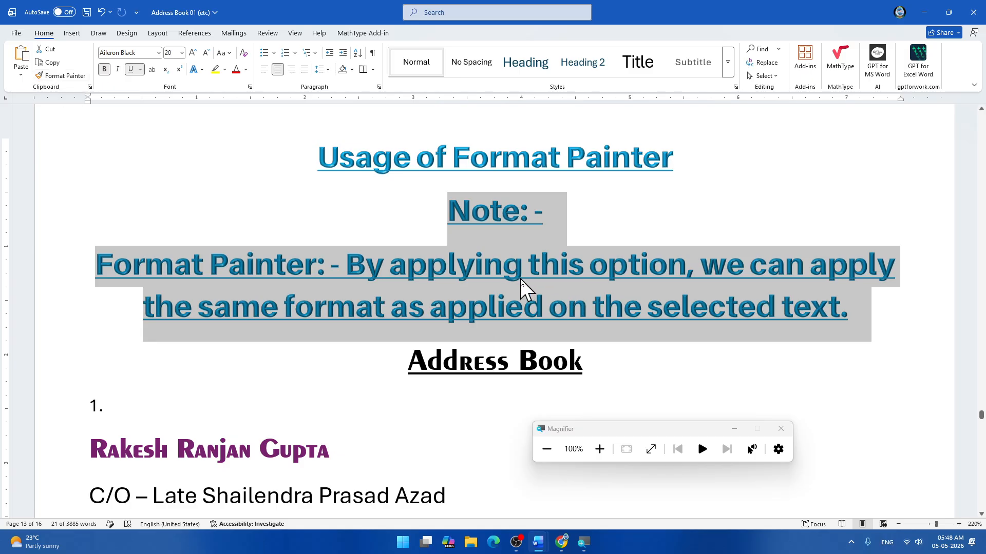
key("ctrl+z")
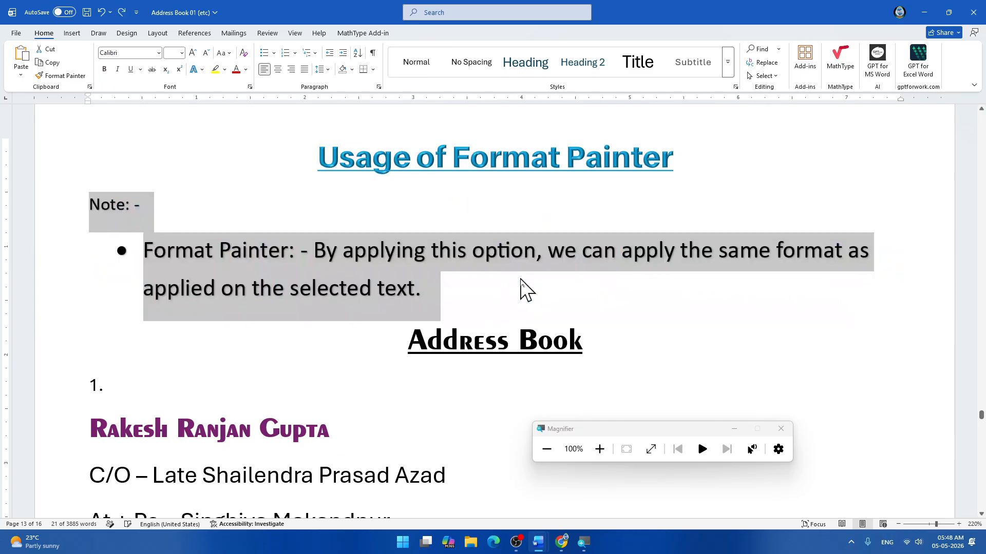
left_click(215, 350)
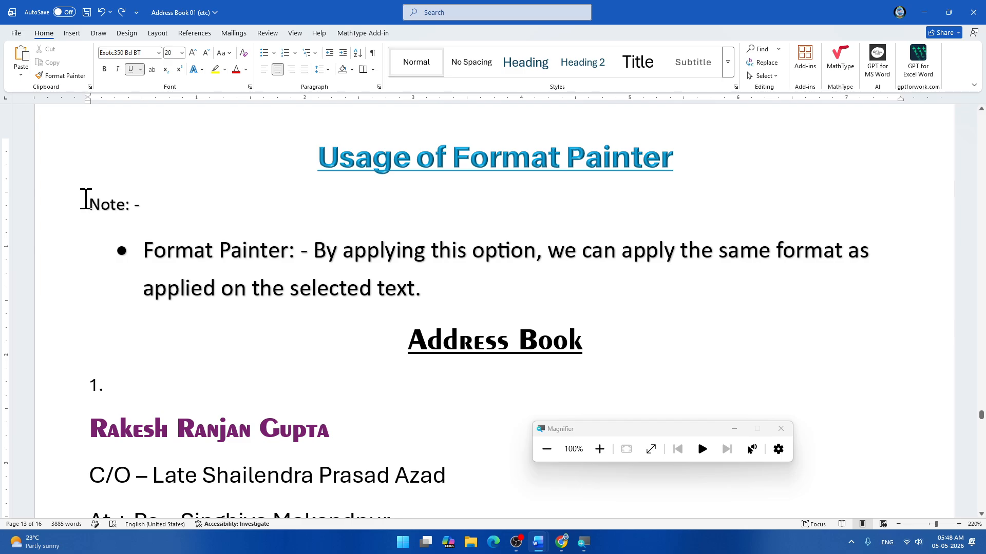
Use Format Painter to copy the Format Painter bullet text's formatting onto the "Note: -" line.
left_click_drag(85, 197, 152, 210)
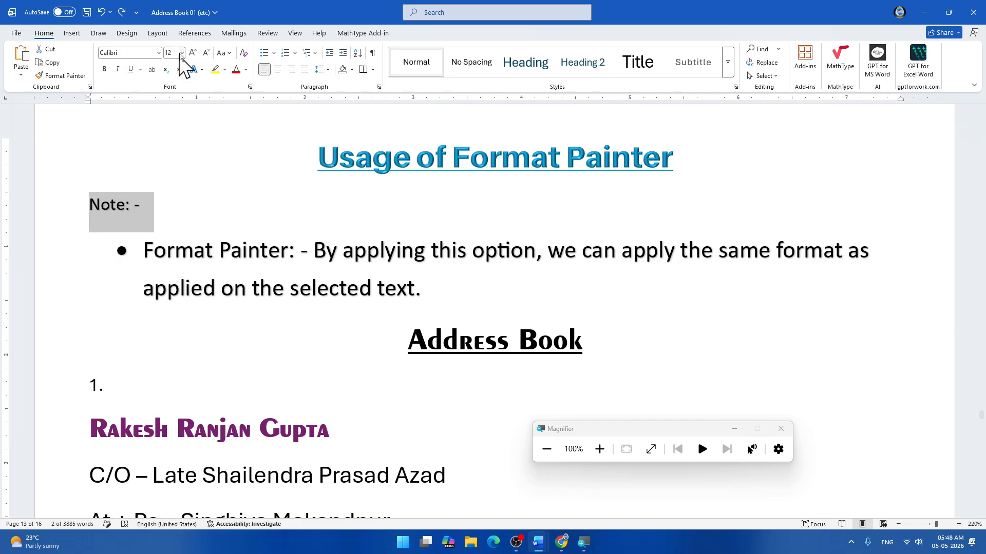
left_click(183, 266)
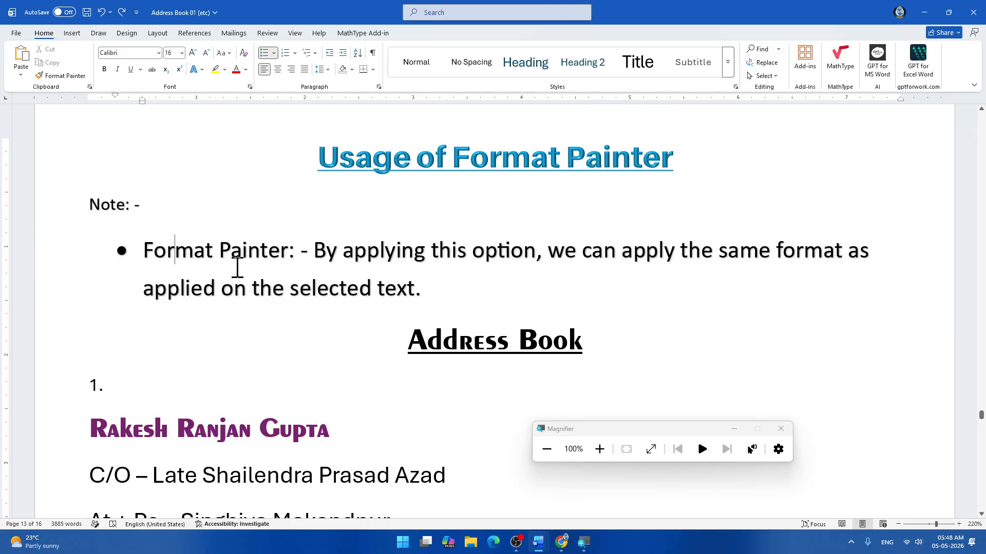
left_click(245, 251)
left_click(61, 75)
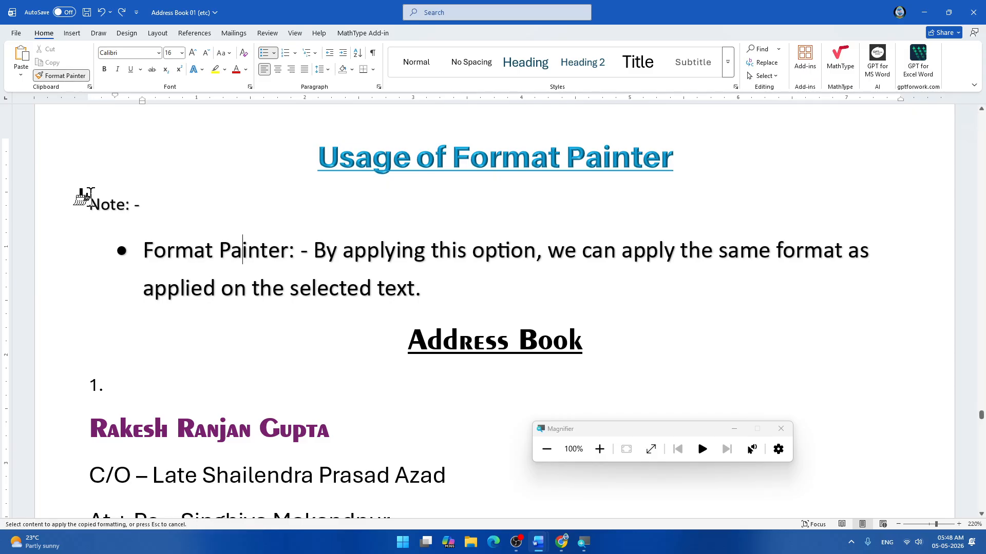
left_click_drag(110, 201, 140, 205)
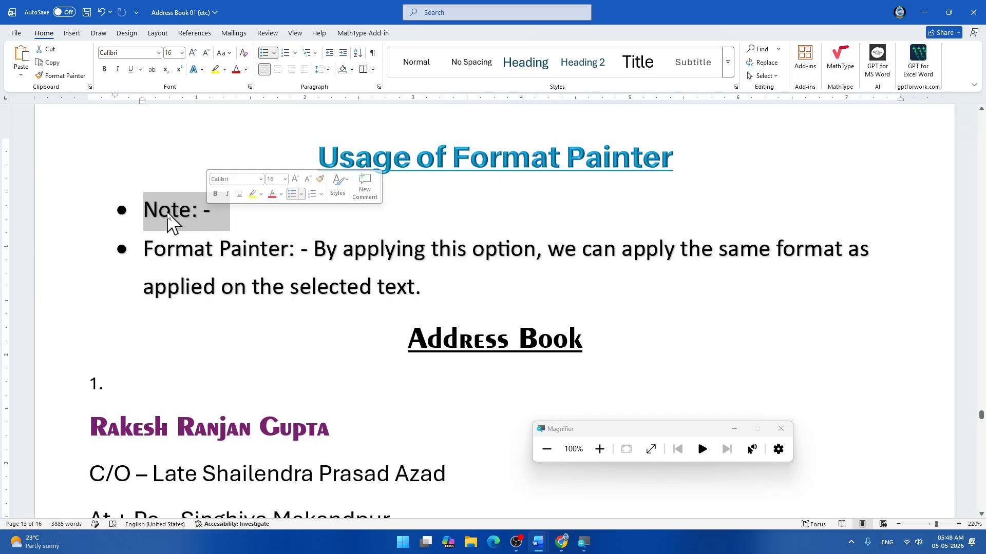
Remove the bullet and indent from the "Note: -" line, and save the document.
left_click(142, 209)
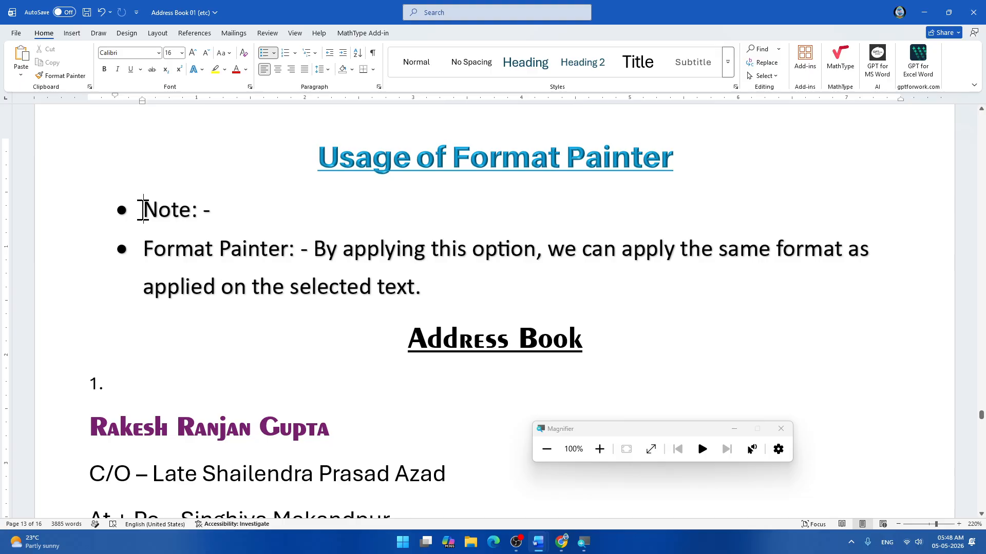
key("ctrl+z")
key("ctrl+z")
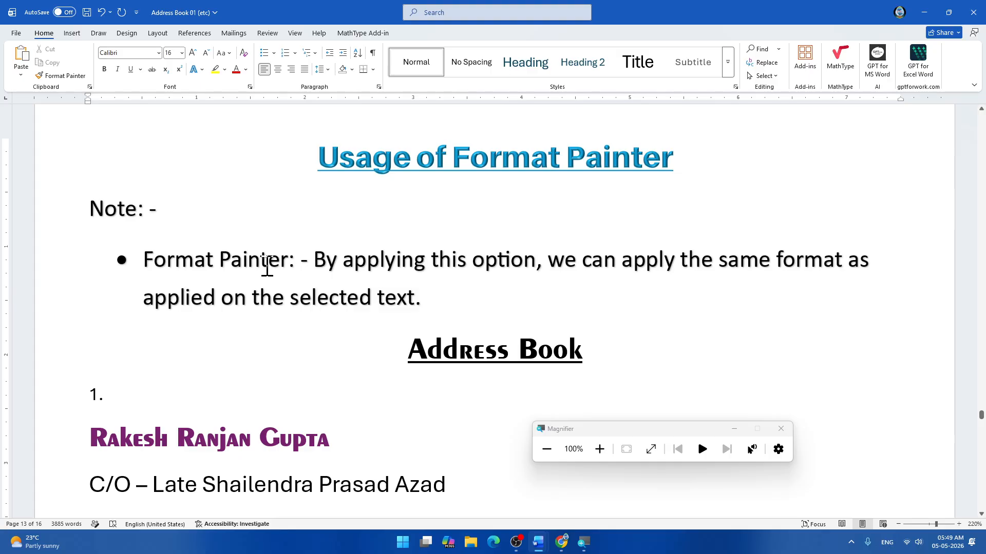
key("ctrl+s")
Examine which entries in the address list are already formatted and which still have plain names and address lines.
scroll(390, 352, "down", 10)
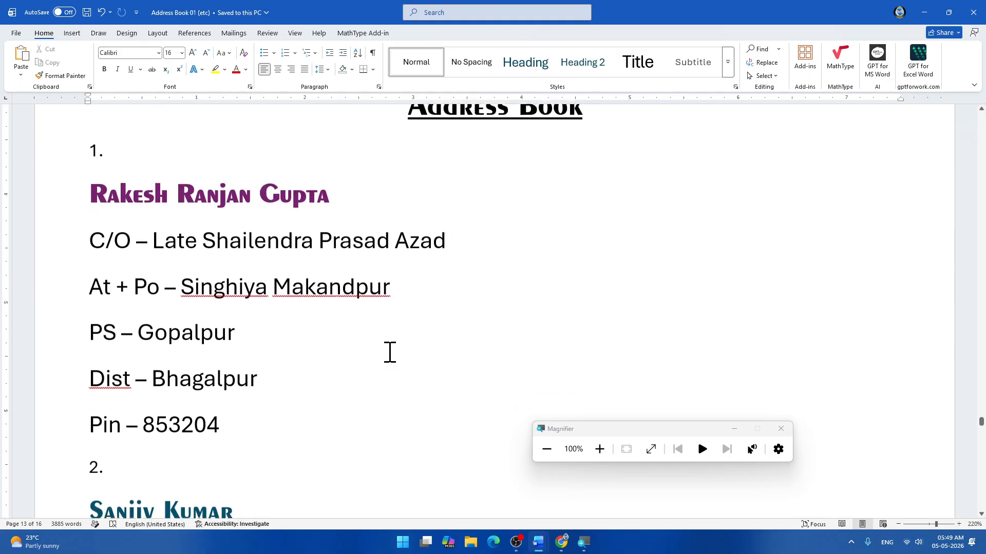
scroll(205, 380, "down", 5)
scroll(262, 313, "up", 7)
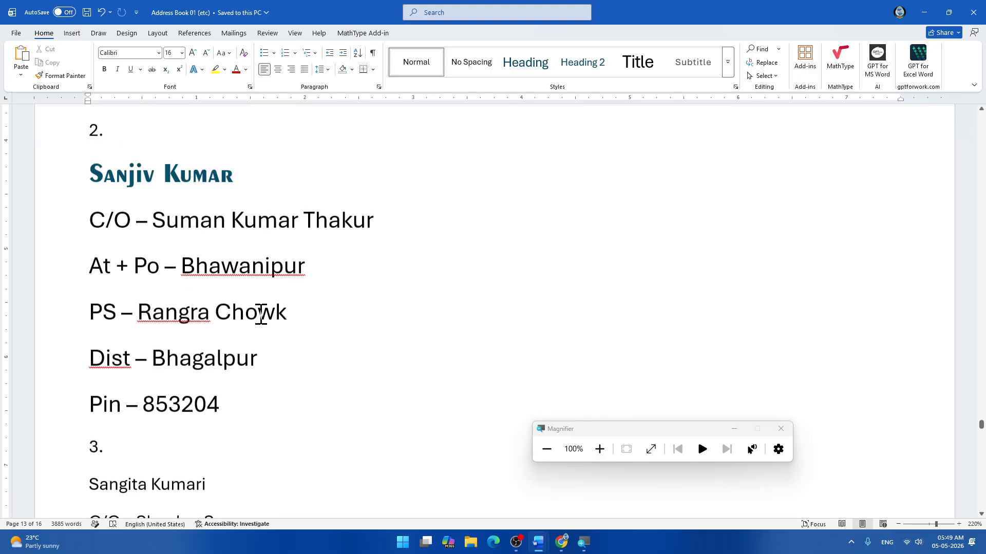
scroll(261, 314, "up", 3)
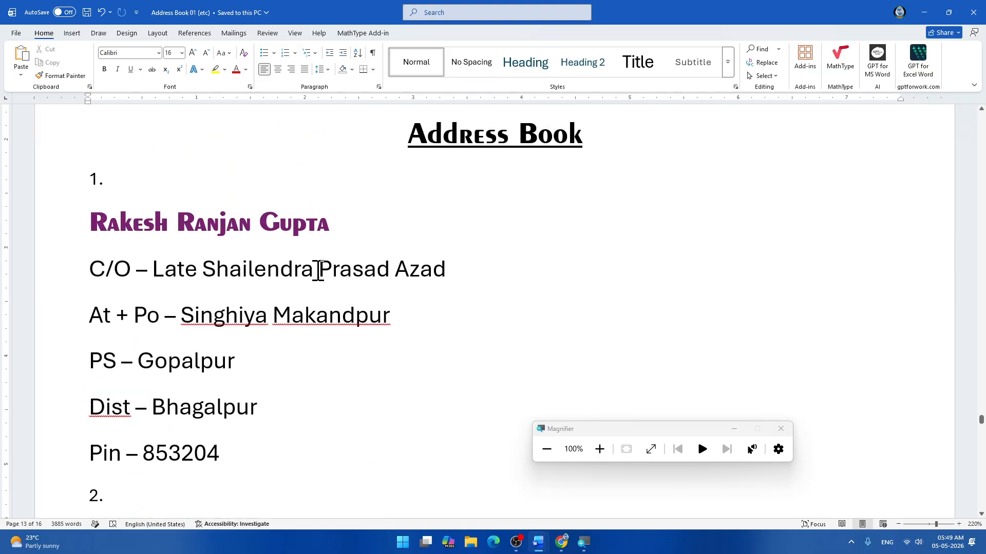
scroll(167, 288, "down", 7)
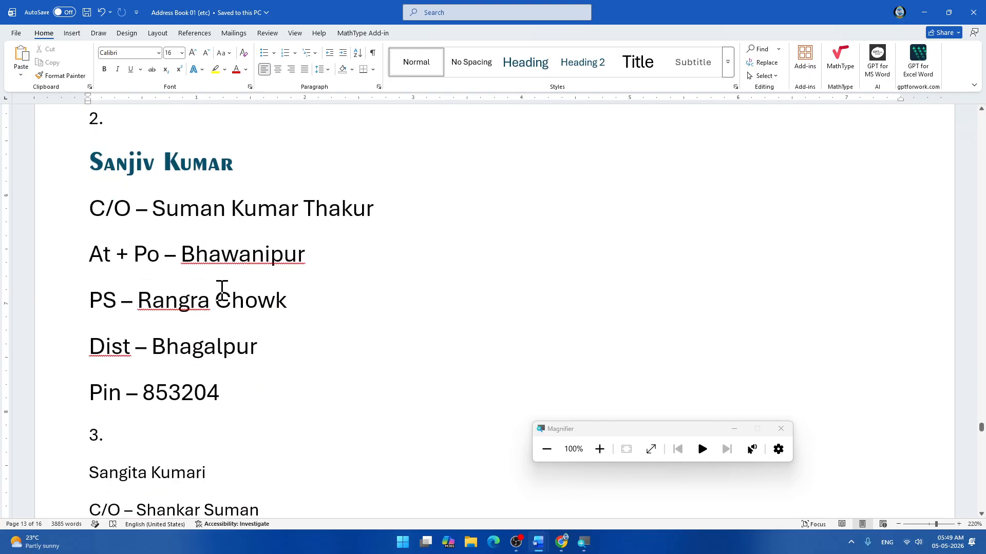
scroll(220, 286, "down", 3)
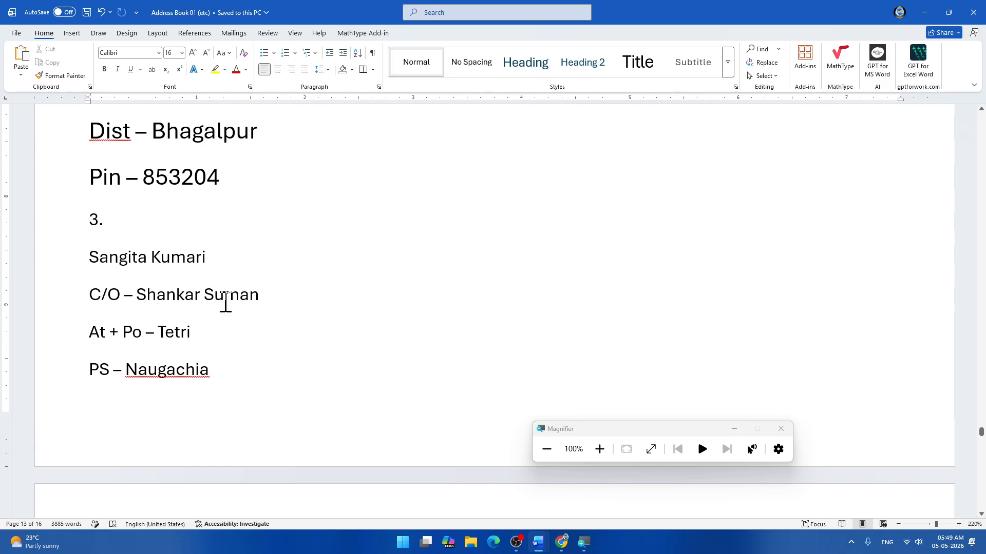
scroll(226, 302, "up", 5)
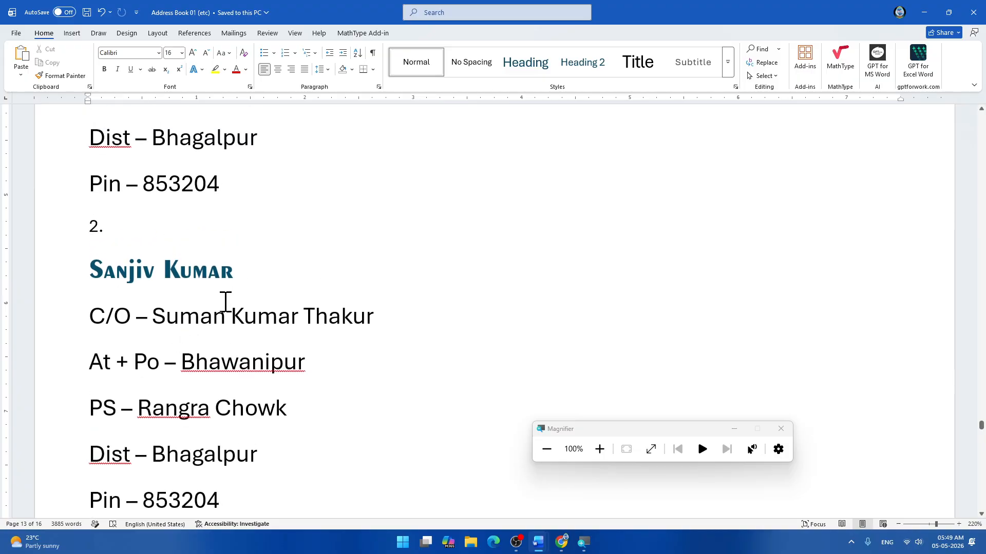
scroll(150, 270, "down", 4)
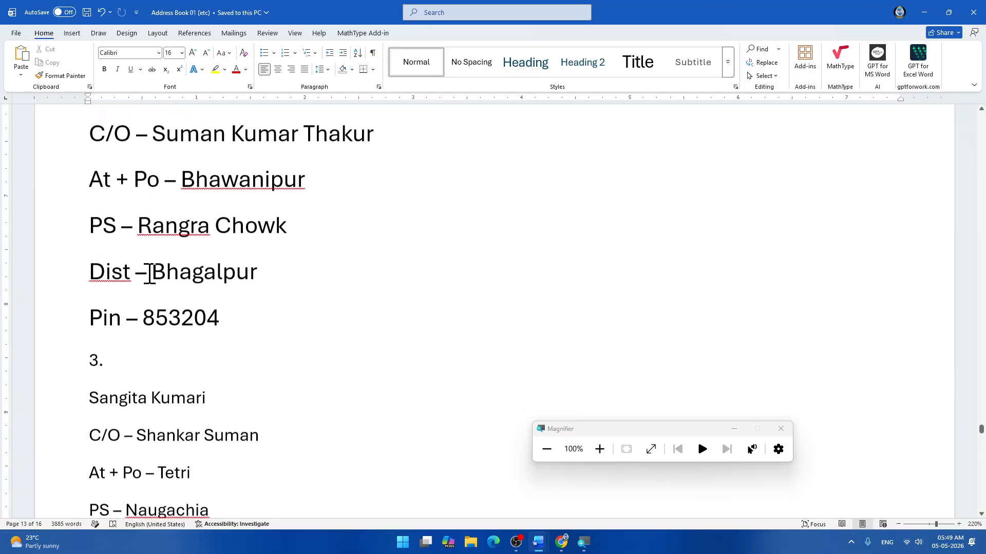
scroll(185, 216, "up", 2)
scroll(189, 232, "up", 1)
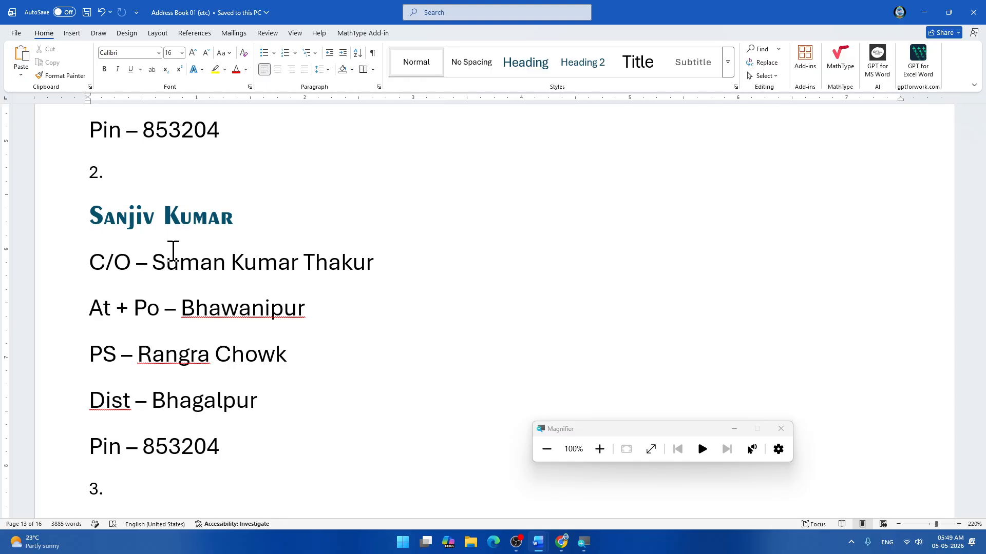
scroll(173, 251, "down", 5)
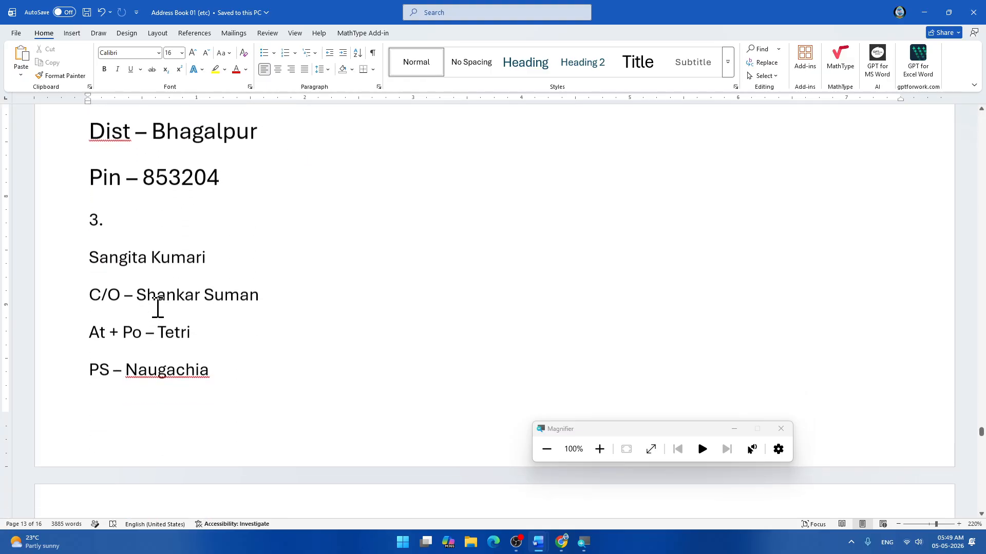
scroll(150, 291, "down", 5)
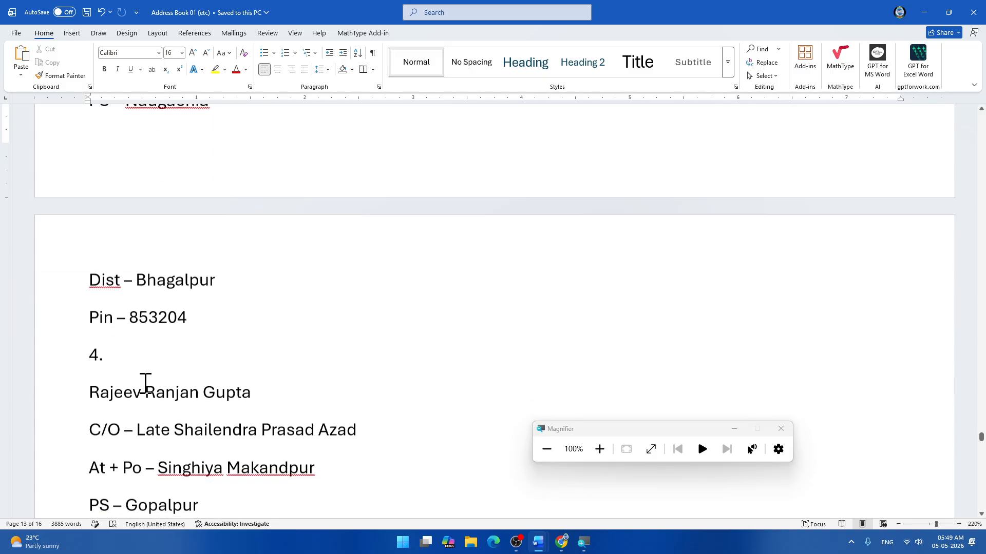
Hide the white space between pages at the page break within the third address entry.
double_click(241, 205)
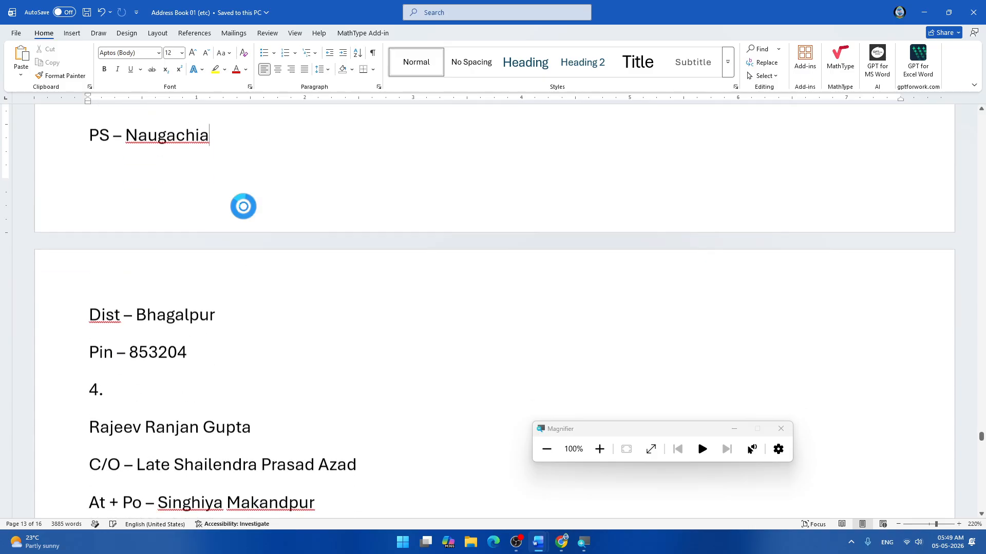
double_click(251, 248)
double_click(279, 239)
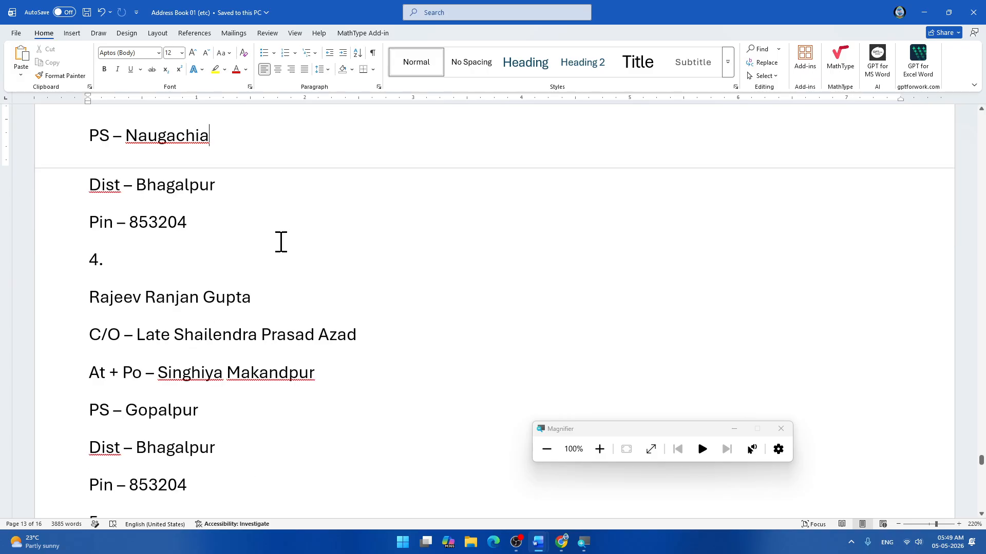
Use Format Painter to copy the formatting of the first entry's name onto the third entry's name.
scroll(170, 362, "up", 2)
scroll(170, 363, "down", 17)
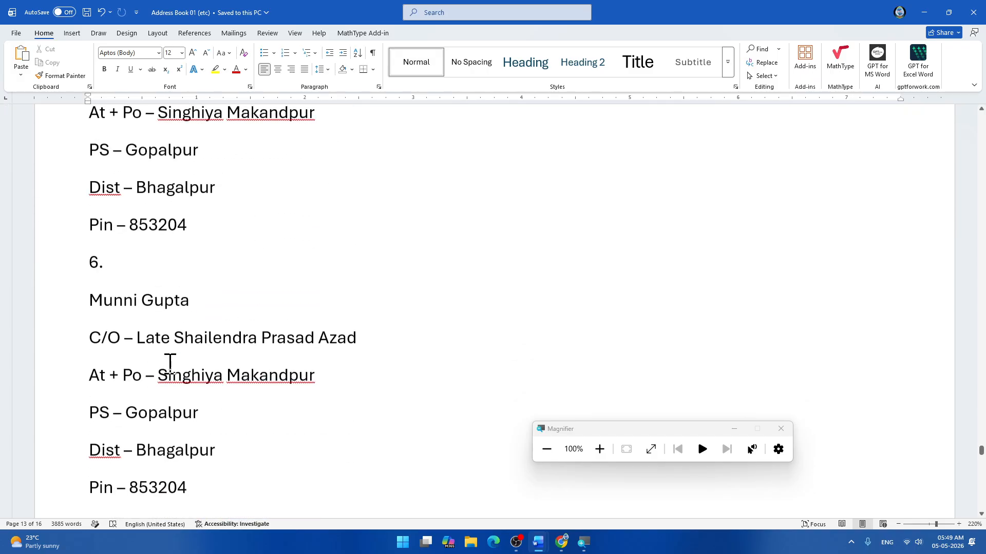
scroll(170, 363, "up", 20)
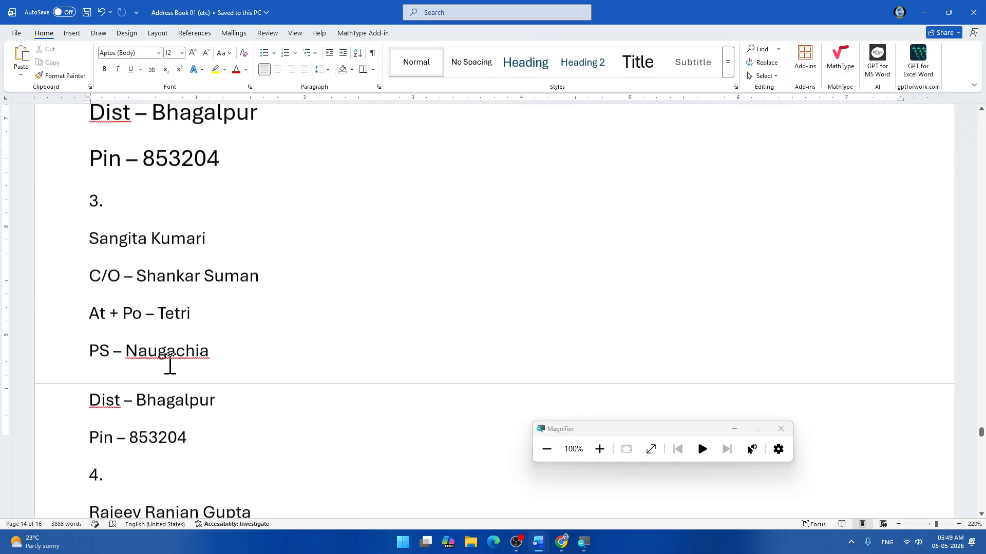
scroll(169, 363, "up", 5)
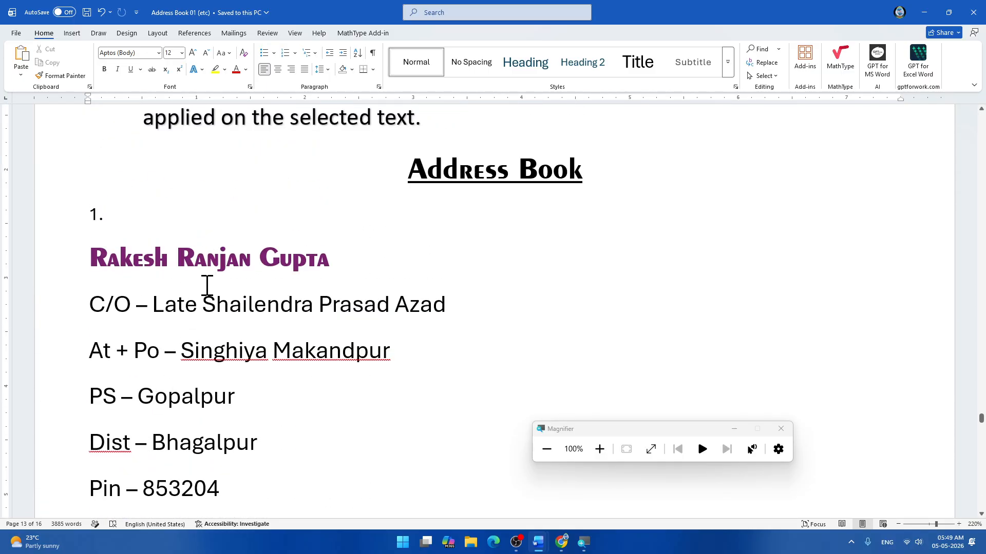
scroll(206, 286, "down", 3)
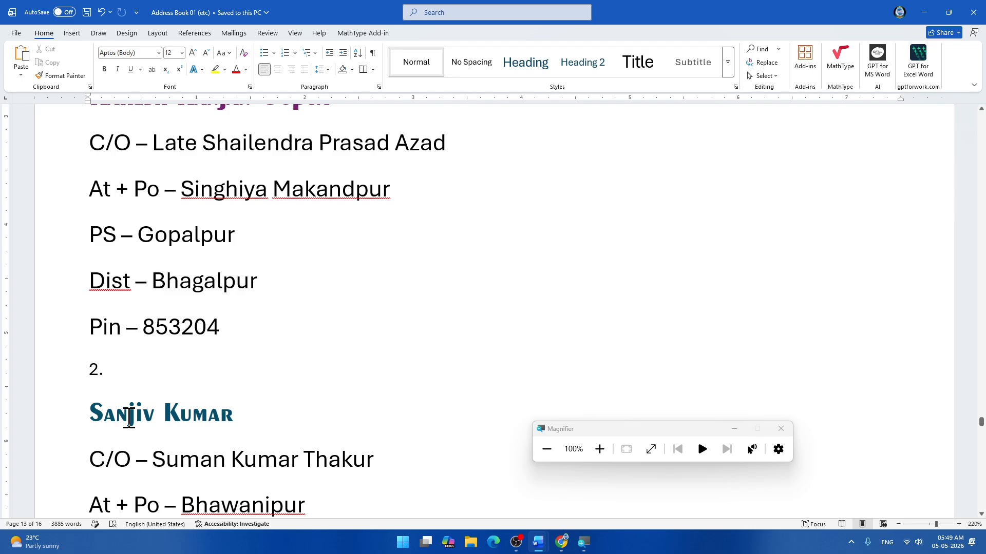
scroll(129, 417, "up", 5)
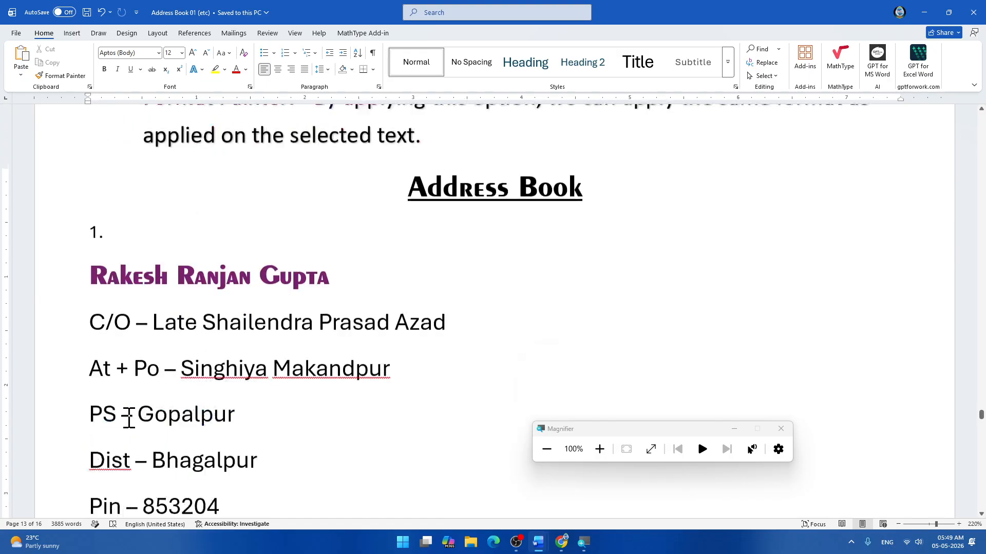
scroll(187, 388, "down", 3)
left_click(214, 257)
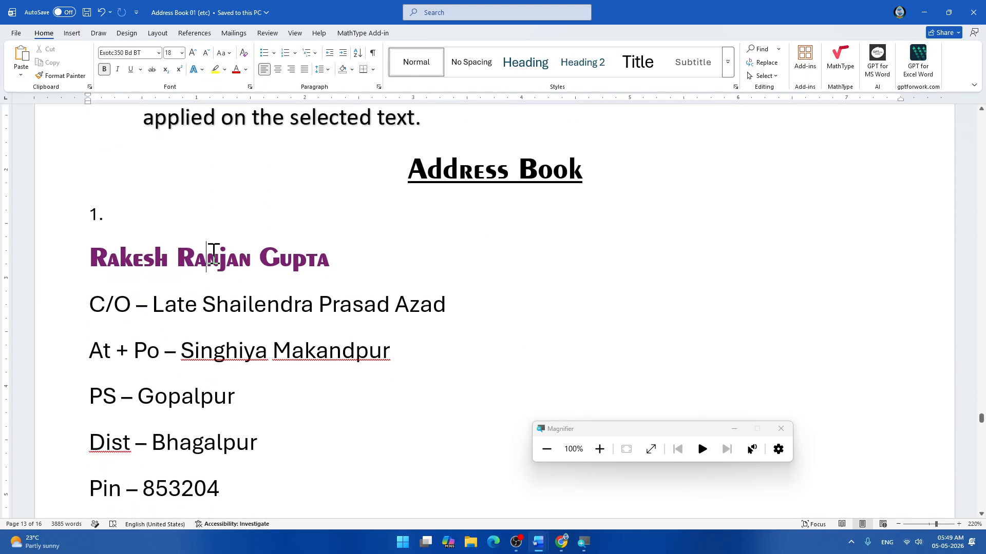
left_click(72, 77)
scroll(202, 220, "down", 10)
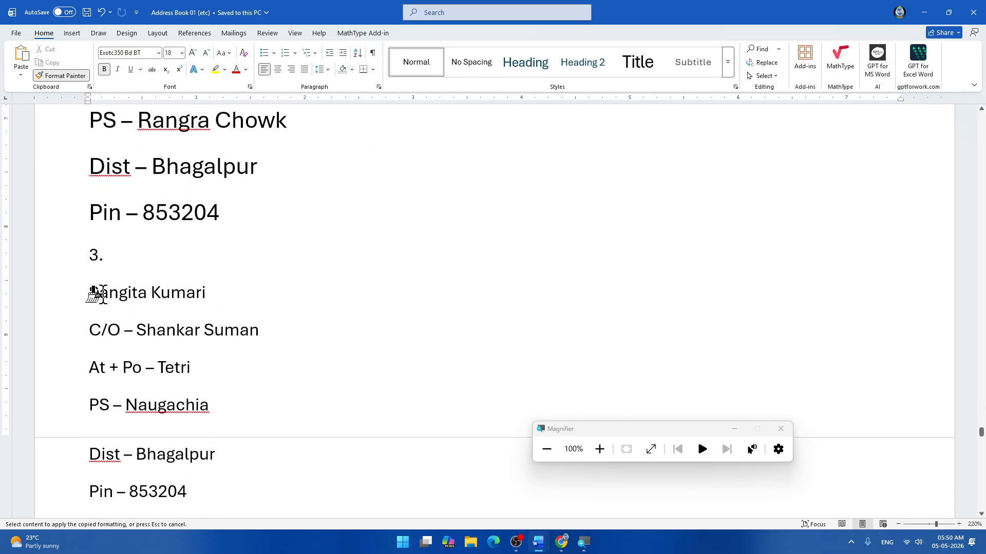
left_click_drag(81, 288, 247, 291)
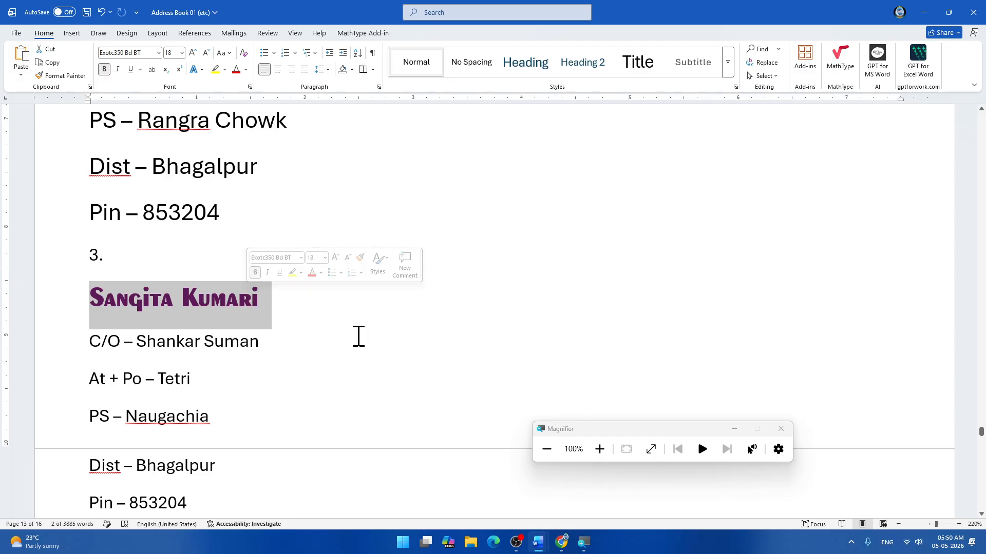
Use Format Painter to copy the first entry's address-line formatting onto the third entry's lines from C/O through Pin.
scroll(359, 336, "up", 10)
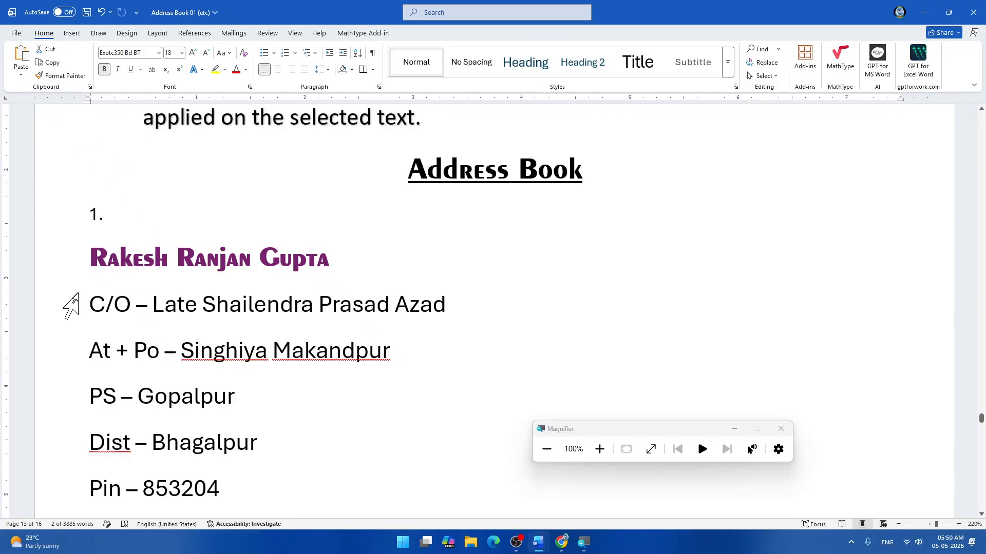
left_click_drag(70, 306, 260, 246)
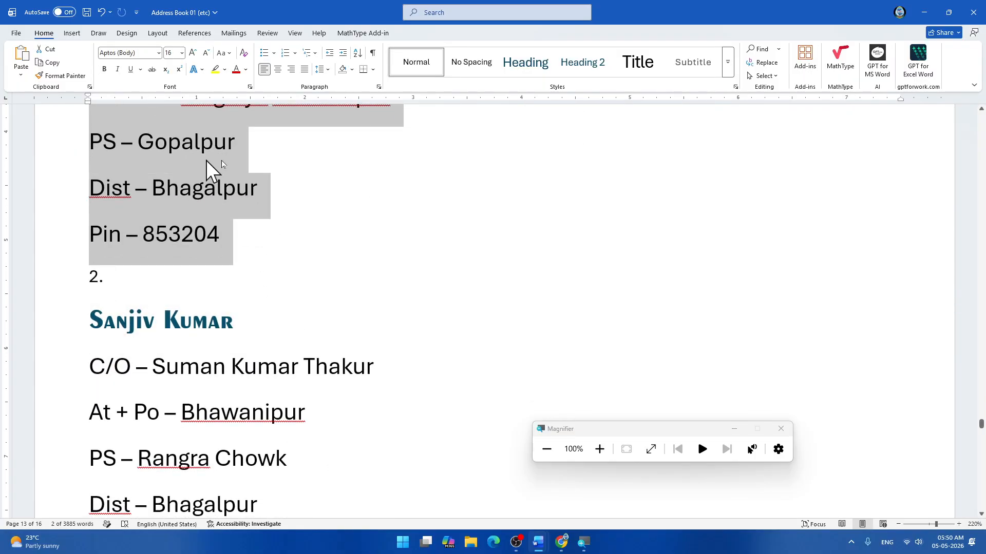
left_click(374, 237)
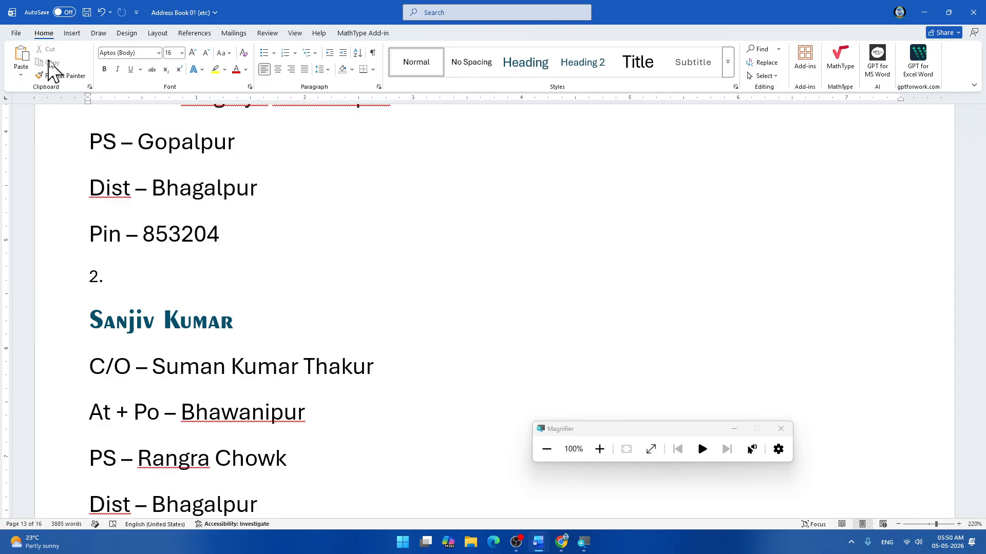
left_click(60, 76)
scroll(169, 226, "down", 10)
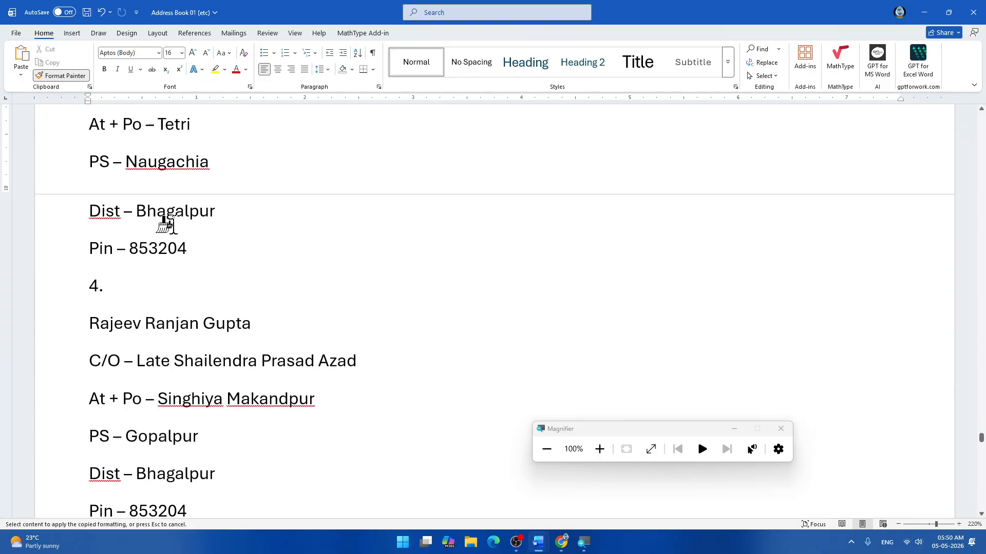
scroll(167, 226, "up", 4)
scroll(166, 226, "down", 5)
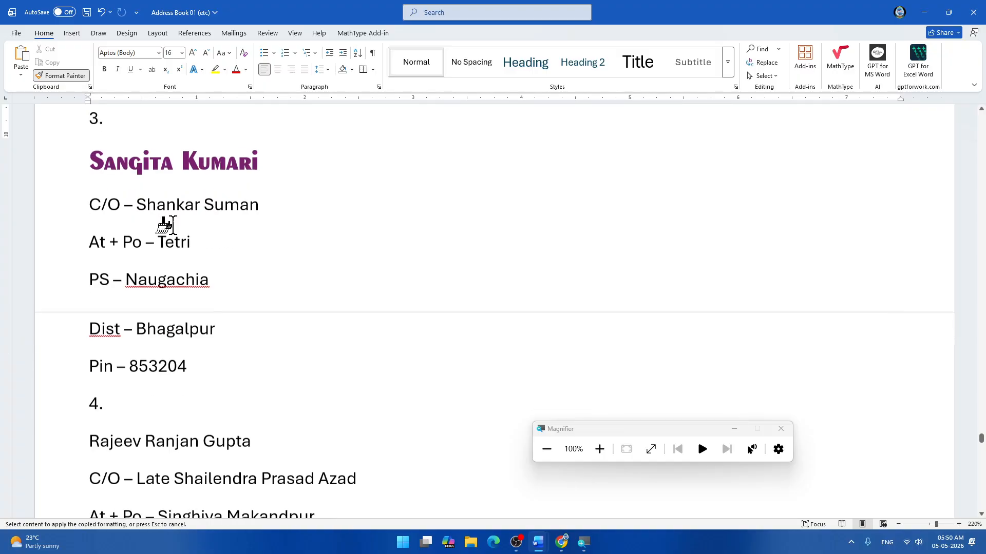
scroll(165, 223, "up", 3)
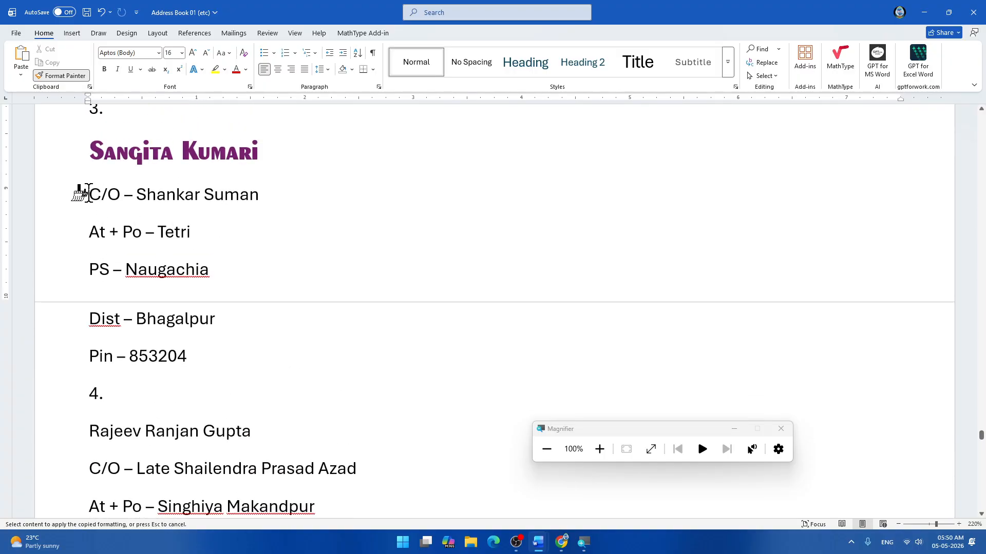
mouse_move(86, 194)
left_mouse_down()
mouse_move(179, 281)
mouse_move(206, 367)
left_mouse_up()
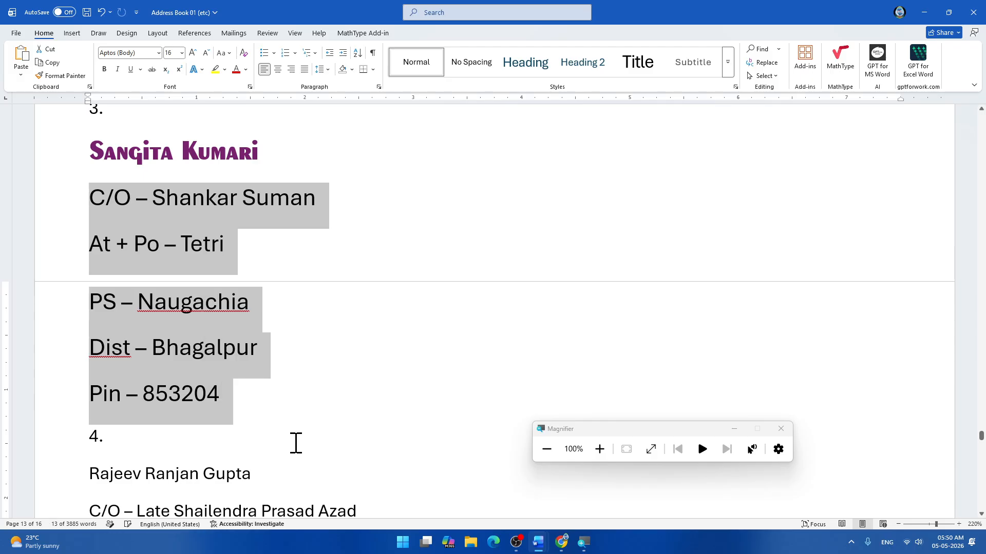
left_click(271, 431)
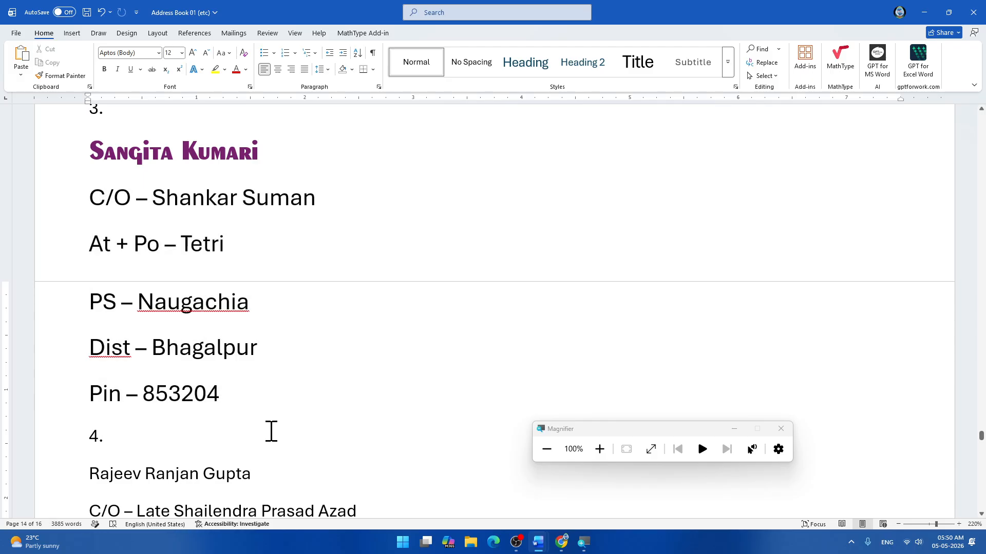
scroll(271, 432, "up", 6)
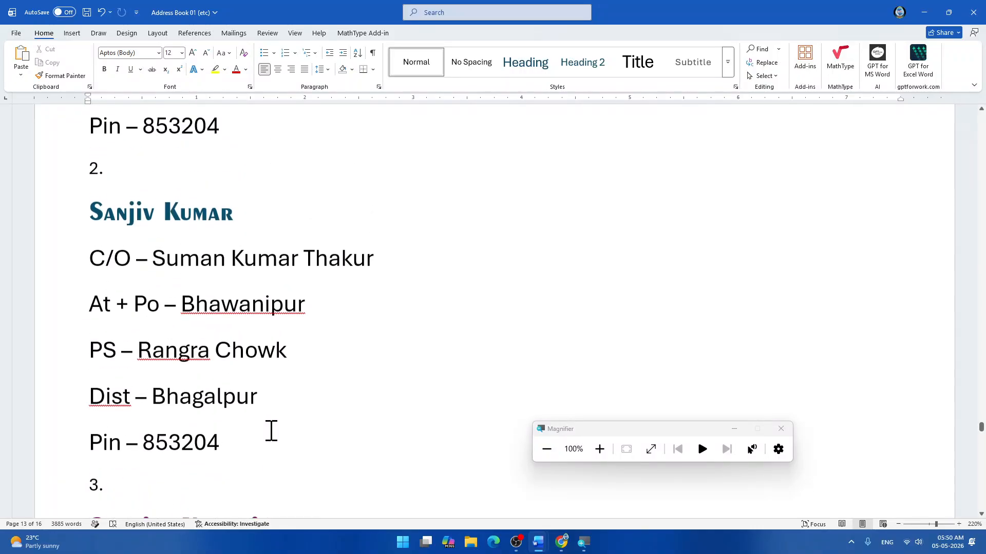
Try to copy the whole third entry's formatting onto the entire fourth entry with Format Painter, and undo it.
scroll(270, 370, "down", 7)
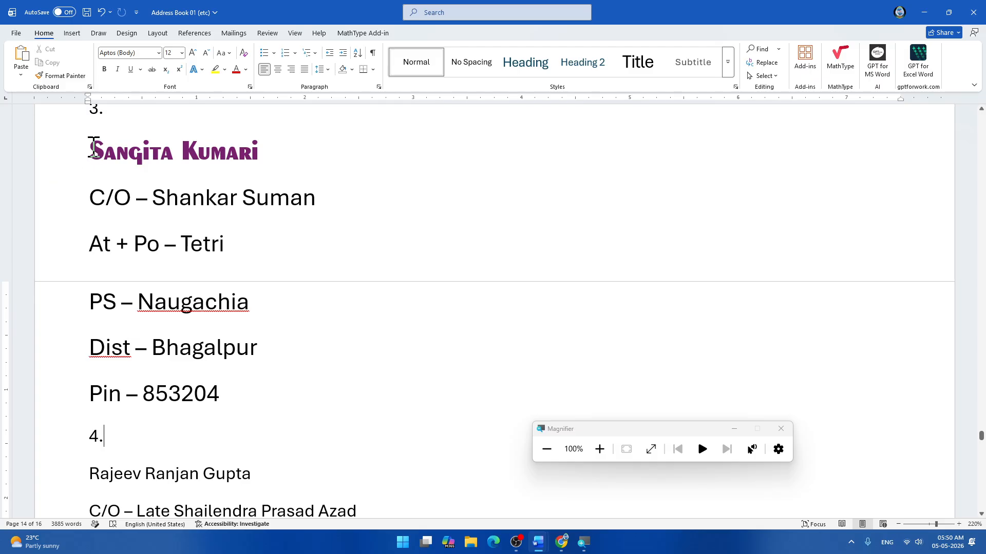
left_click_drag(91, 150, 256, 409)
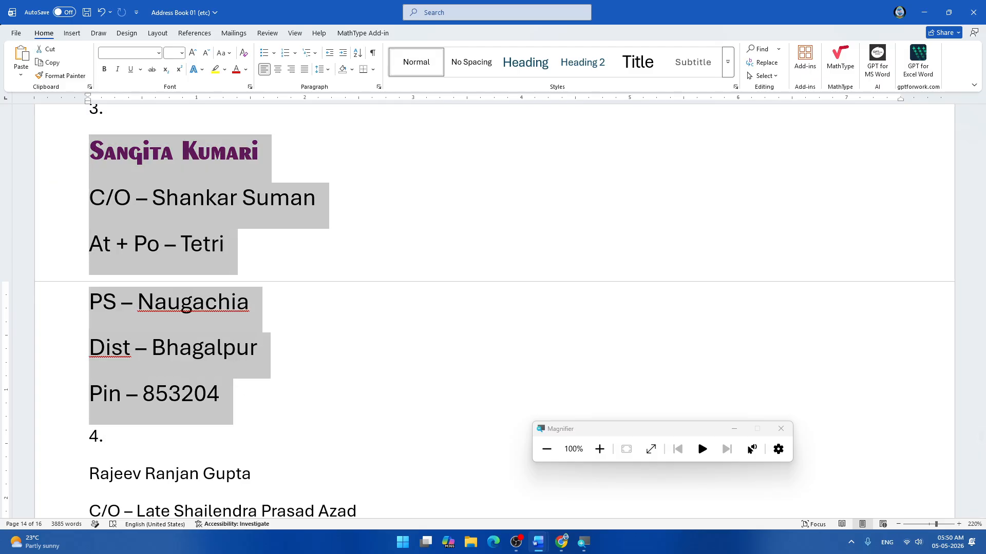
left_click(77, 77)
scroll(424, 305, "down", 2)
scroll(424, 305, "down", 2)
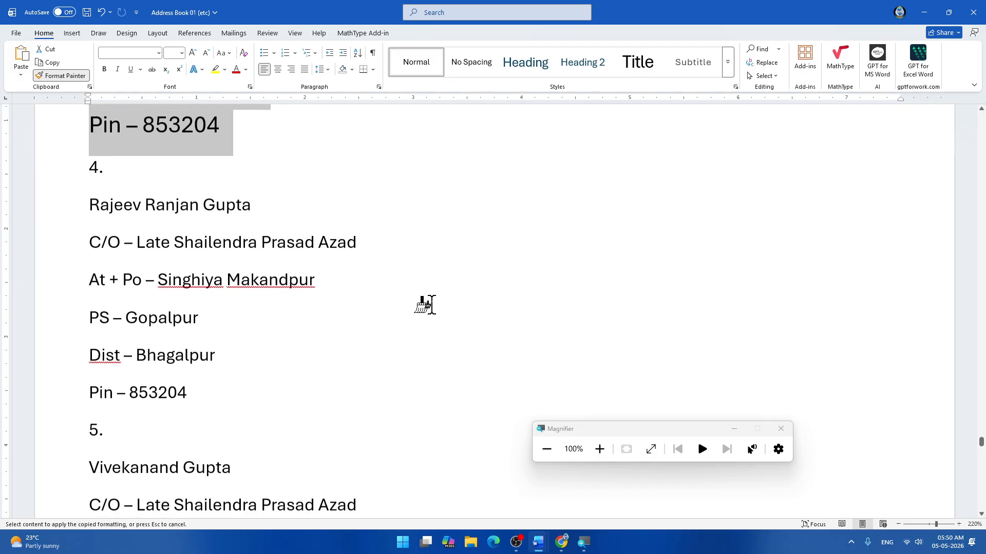
mouse_move(87, 204)
left_mouse_down()
mouse_move(171, 281)
mouse_move(230, 395)
left_mouse_up()
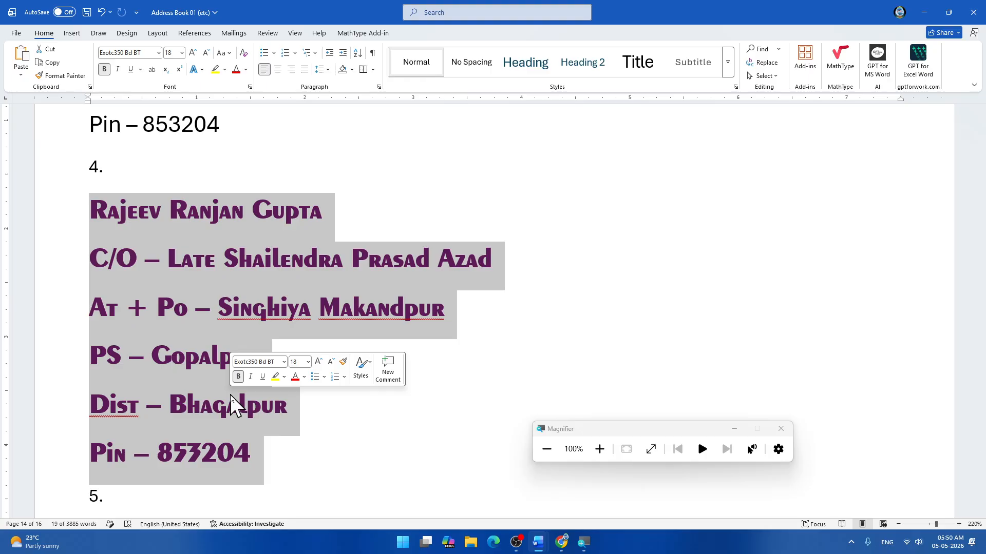
key("ctrl+z")
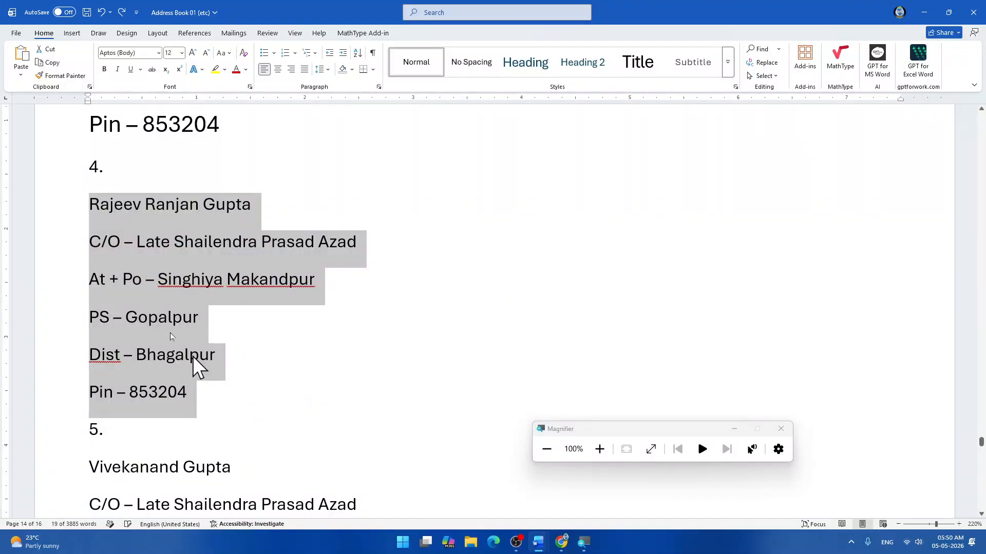
Use Format Painter to copy the formatting of the third entry's name onto the fourth entry's name only.
scroll(288, 385, "up", 3)
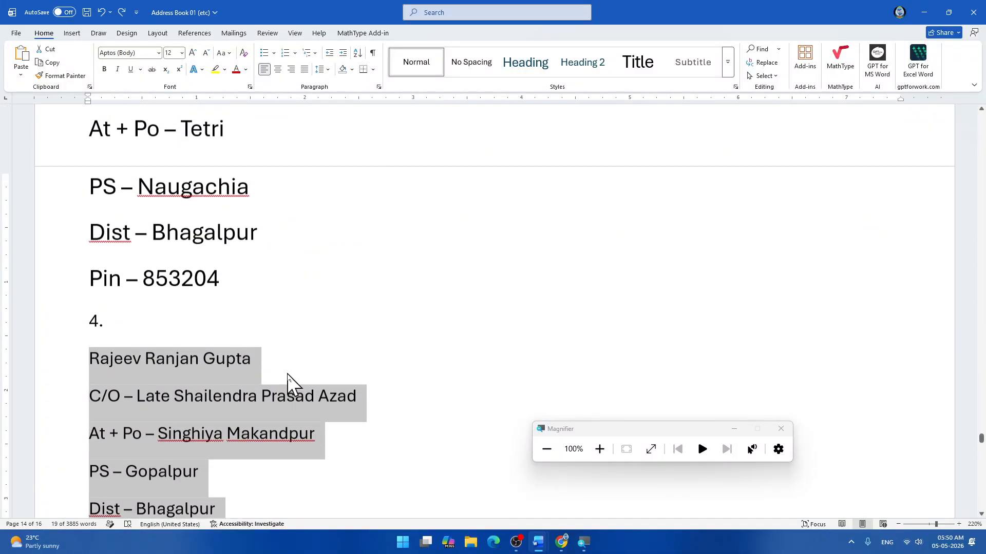
scroll(268, 271, "up", 6)
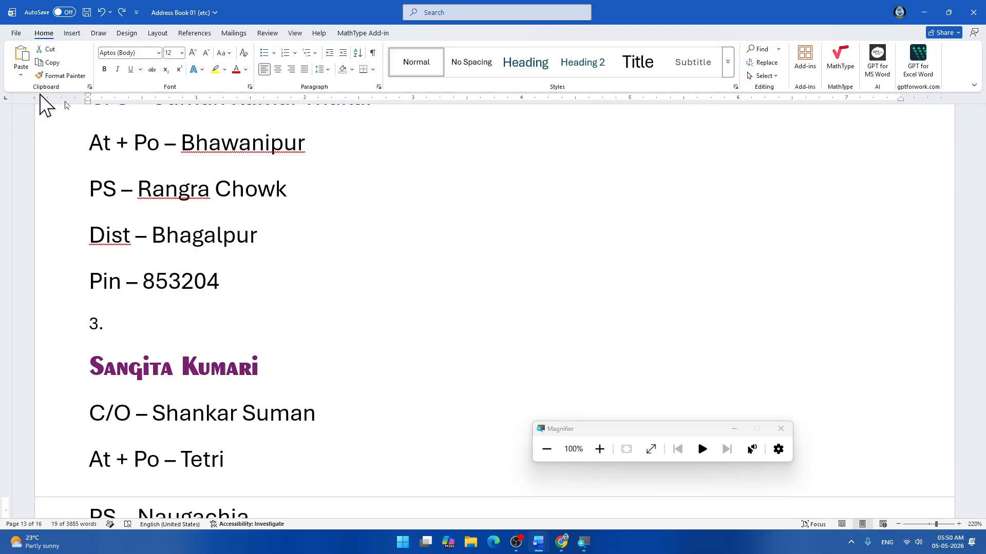
scroll(234, 162, "down", 3)
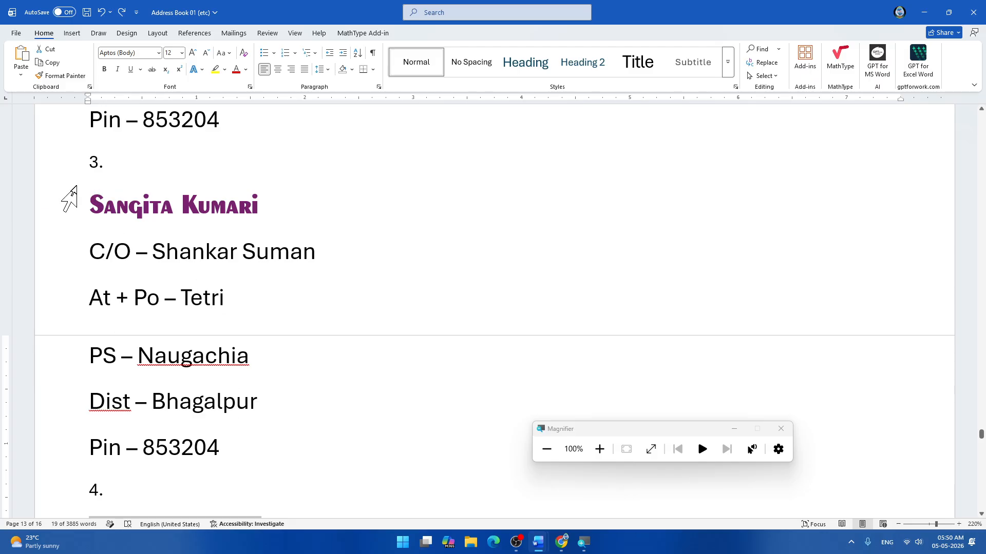
left_click(130, 205)
left_click(57, 76)
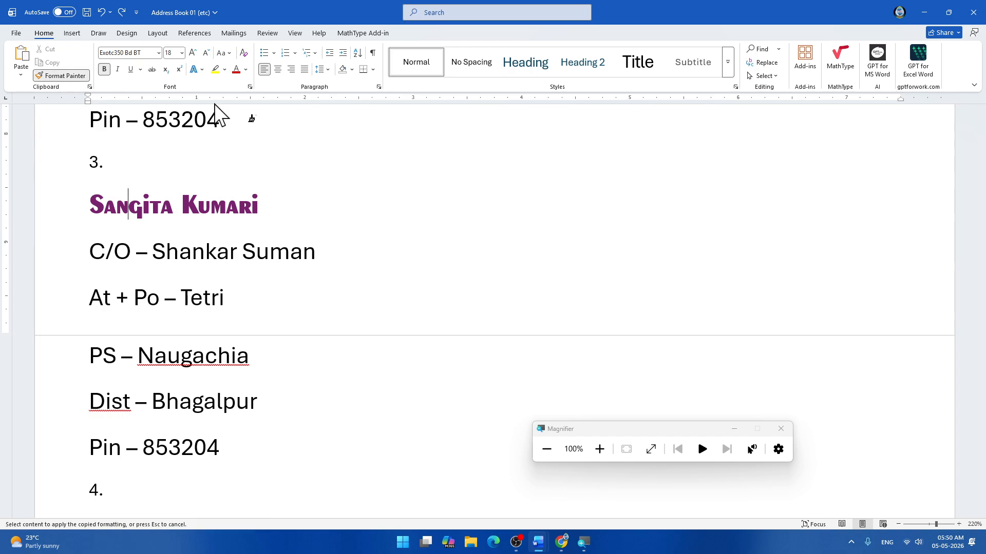
scroll(260, 176, "down", 4)
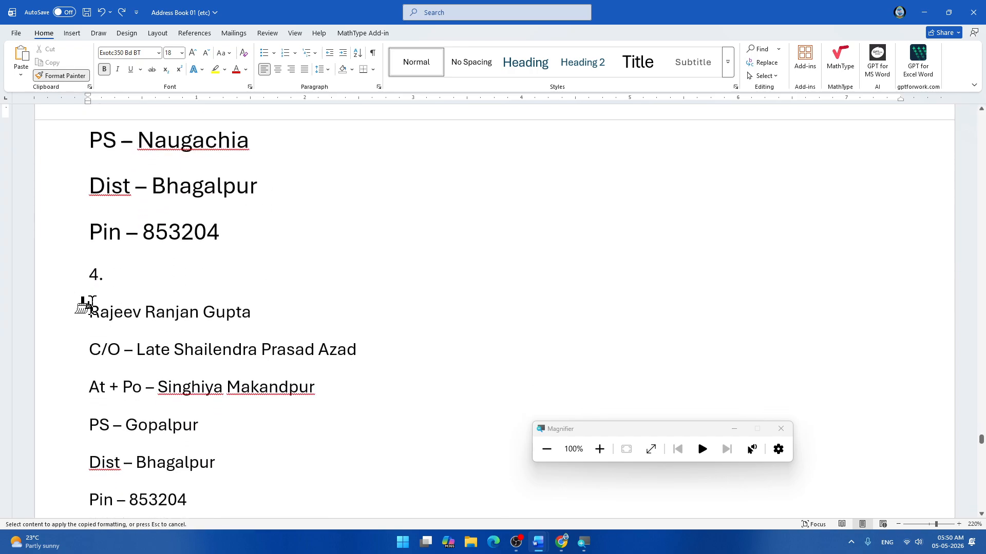
left_click_drag(91, 303, 352, 334)
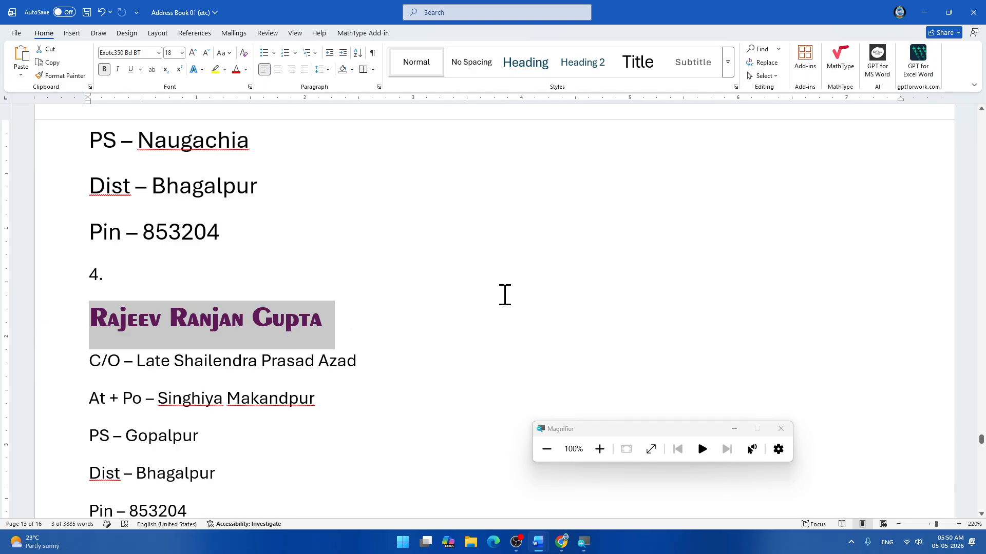
left_click(152, 380)
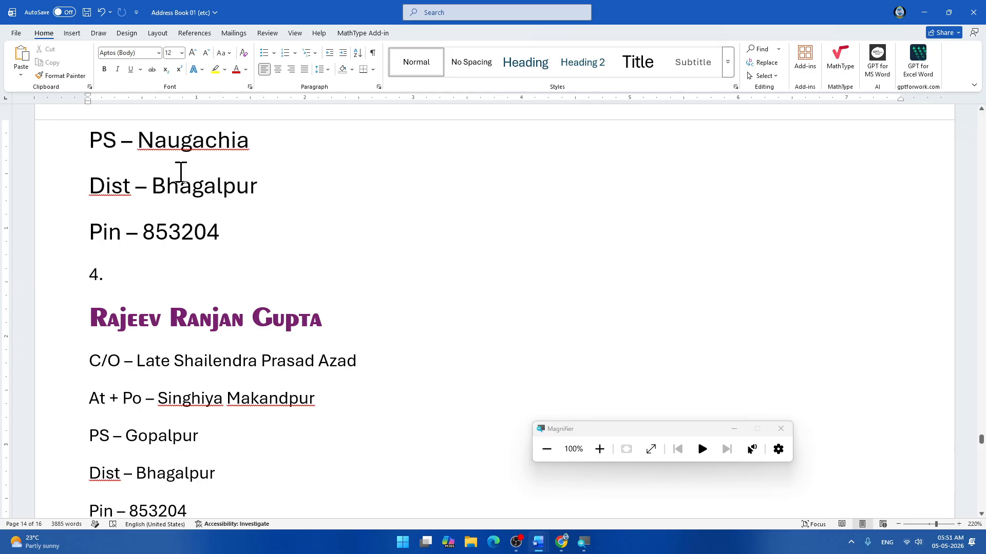
Use Format Painter to copy the third entry's PS line formatting onto the fourth entry's lines from C/O through Pin.
left_click(167, 144)
left_click(50, 76)
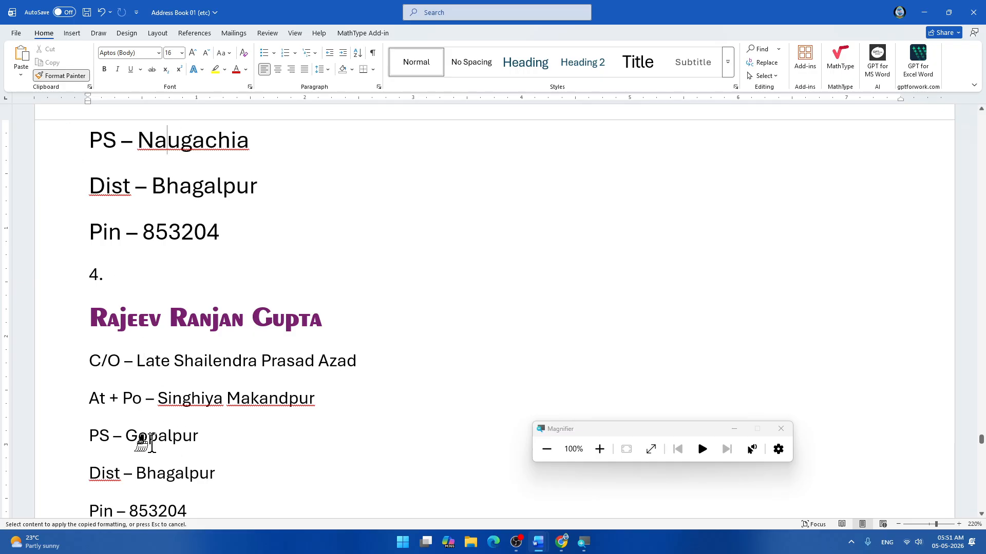
mouse_move(89, 361)
left_mouse_down()
mouse_move(194, 439)
mouse_move(230, 500)
mouse_move(182, 310)
mouse_move(200, 293)
mouse_move(245, 319)
left_mouse_up()
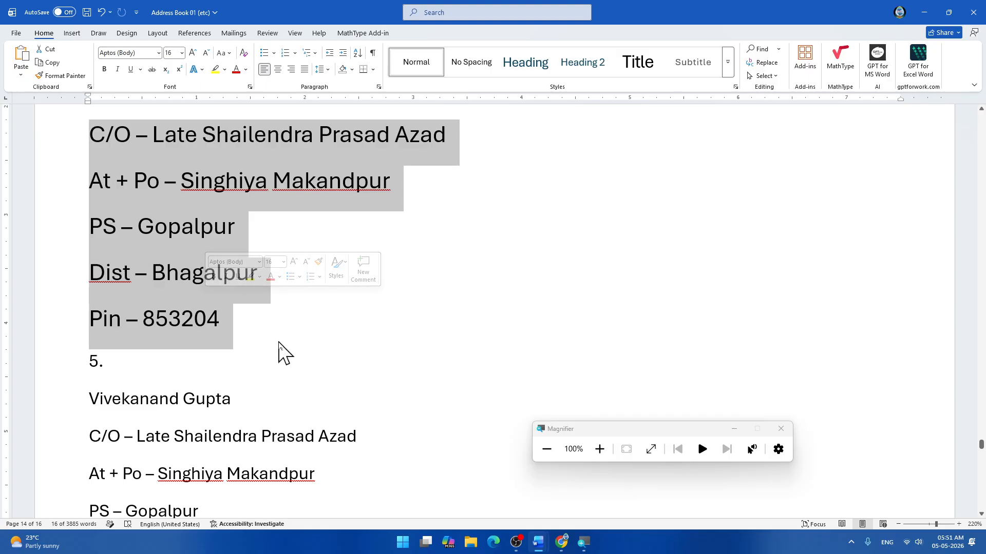
Use Format Painter to copy the teal formatting of the second entry's name onto the fifth entry's name.
scroll(279, 352, "up", 10)
scroll(259, 391, "up", 10)
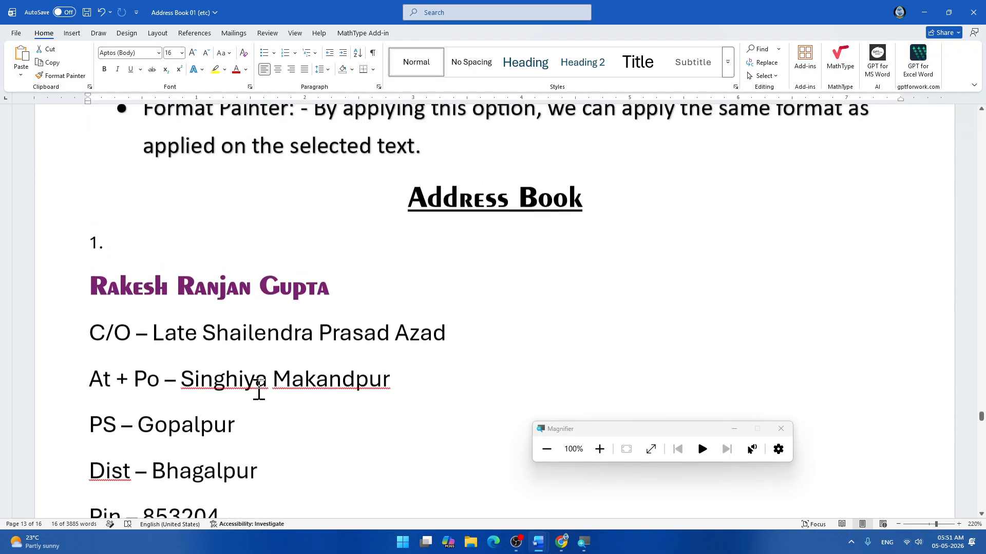
scroll(260, 387, "down", 5)
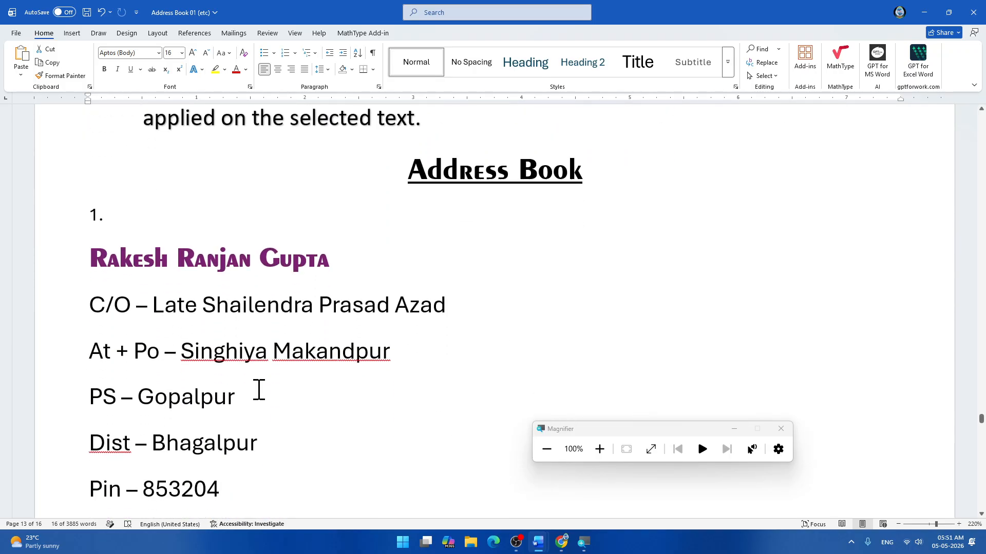
scroll(303, 293, "down", 10)
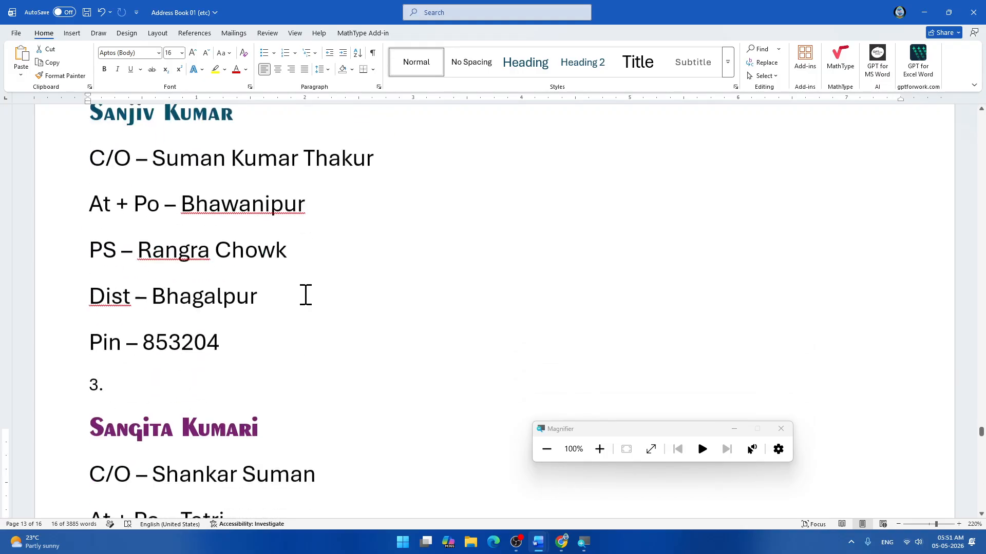
scroll(288, 300, "up", 5)
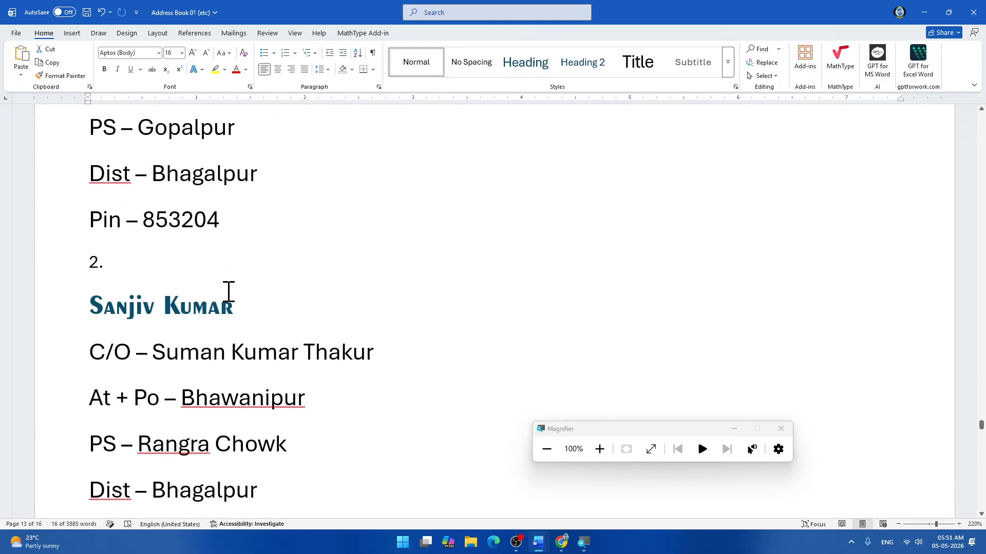
scroll(249, 309, "up", 6)
scroll(249, 308, "down", 7)
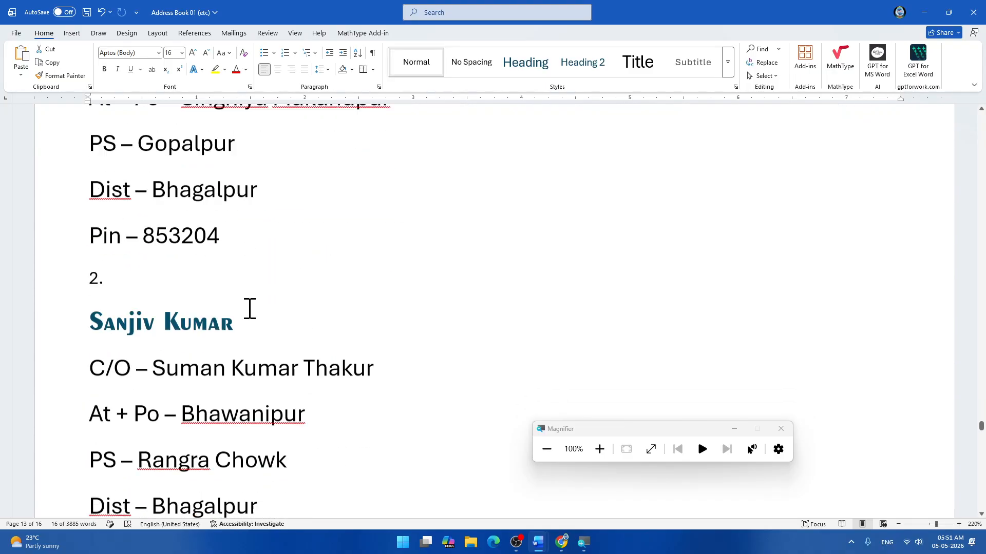
left_click(176, 255)
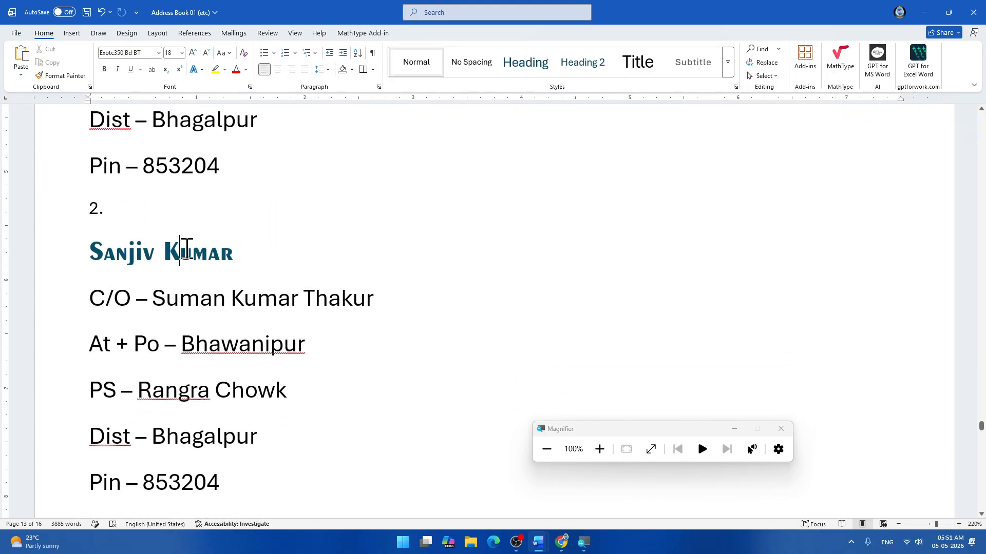
left_click(61, 75)
scroll(341, 290, "down", 15)
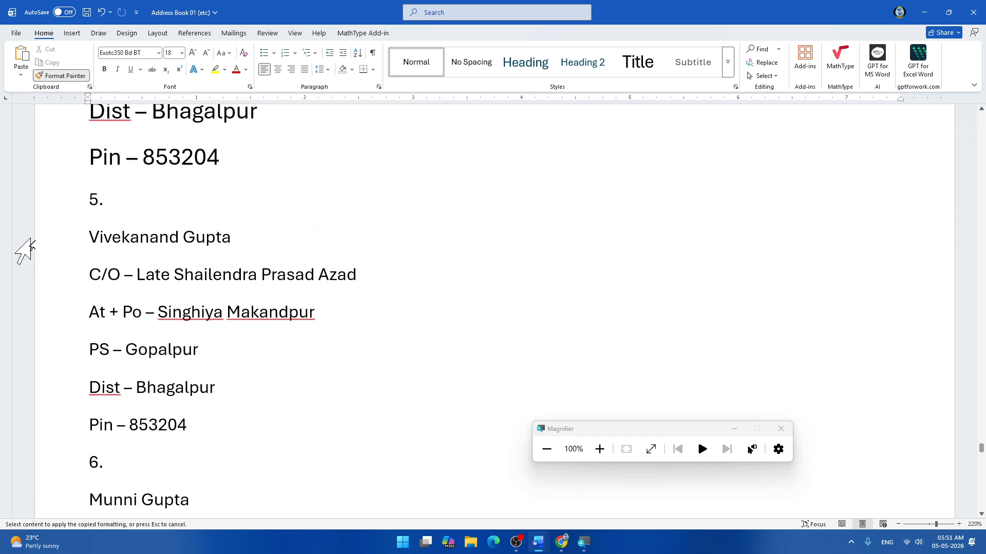
left_click_drag(87, 237, 293, 242)
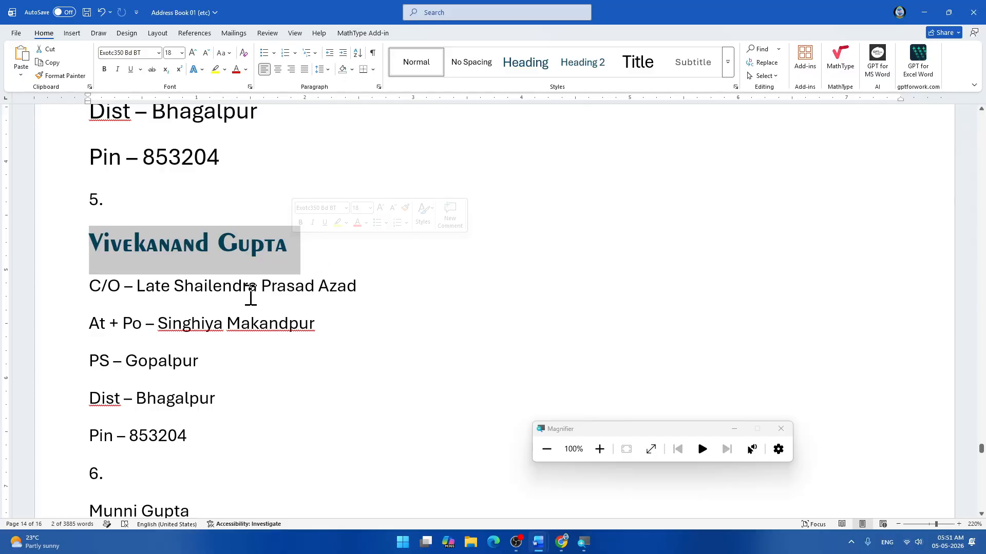
Use Format Painter to copy the fourth entry's Pin line formatting onto the fifth entry's lines from C/O through Pin.
left_click(180, 157)
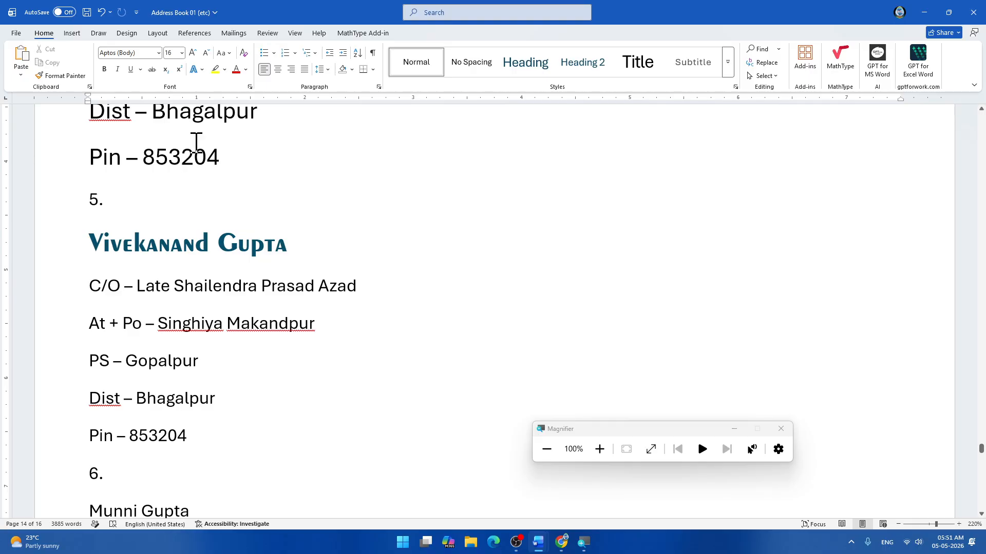
left_click(60, 76)
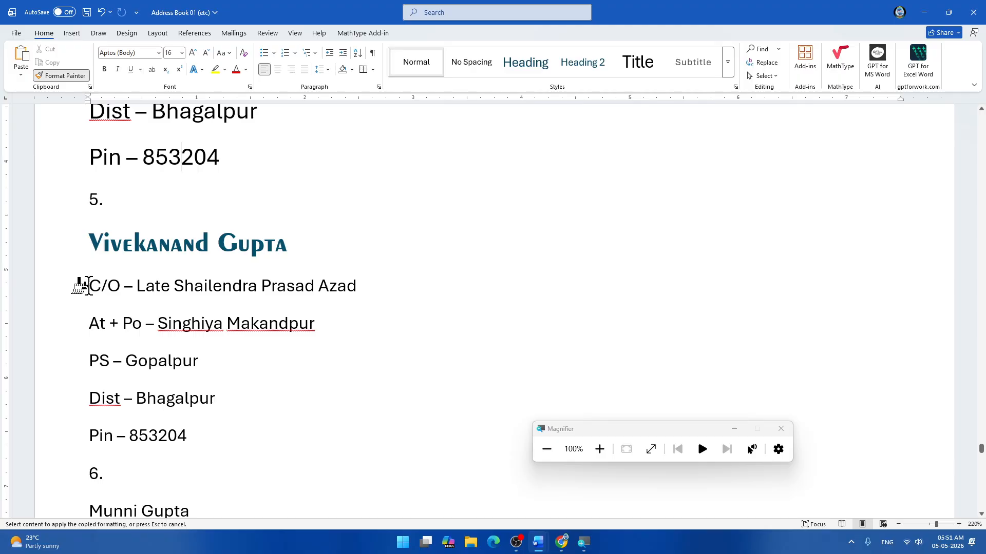
left_click_drag(82, 286, 226, 431)
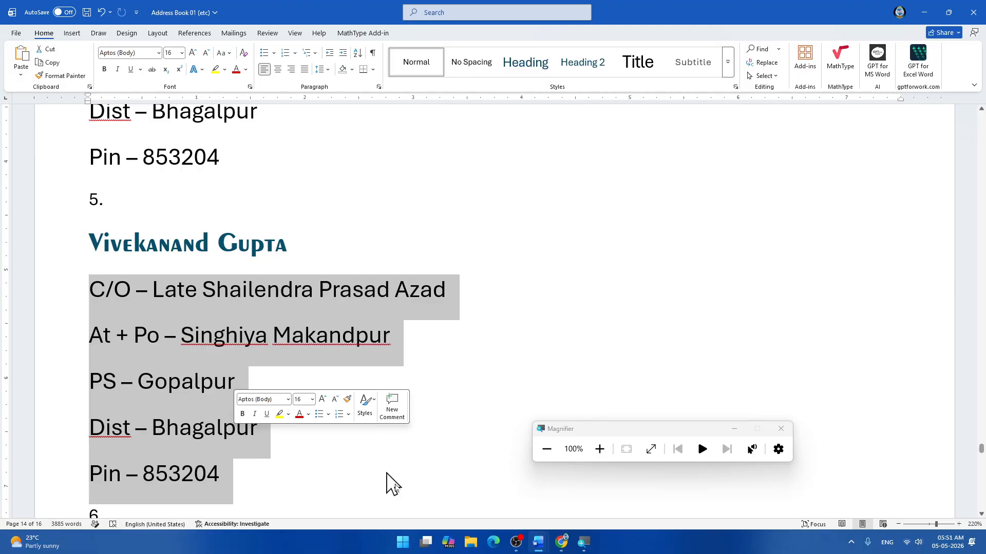
left_click(289, 515)
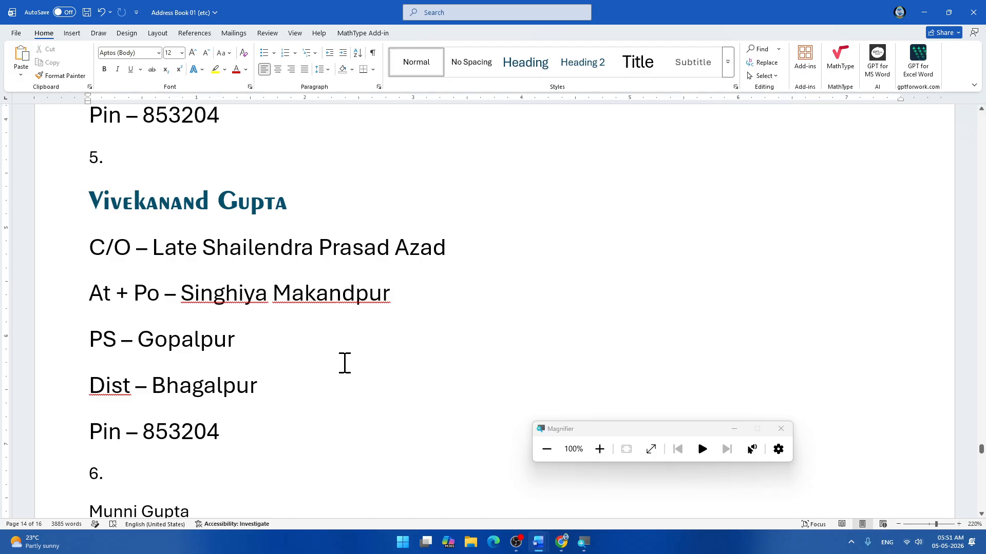
Use Format Painter to copy the formatting of the fifth entry's name onto the sixth entry's name.
scroll(307, 379, "down", 3)
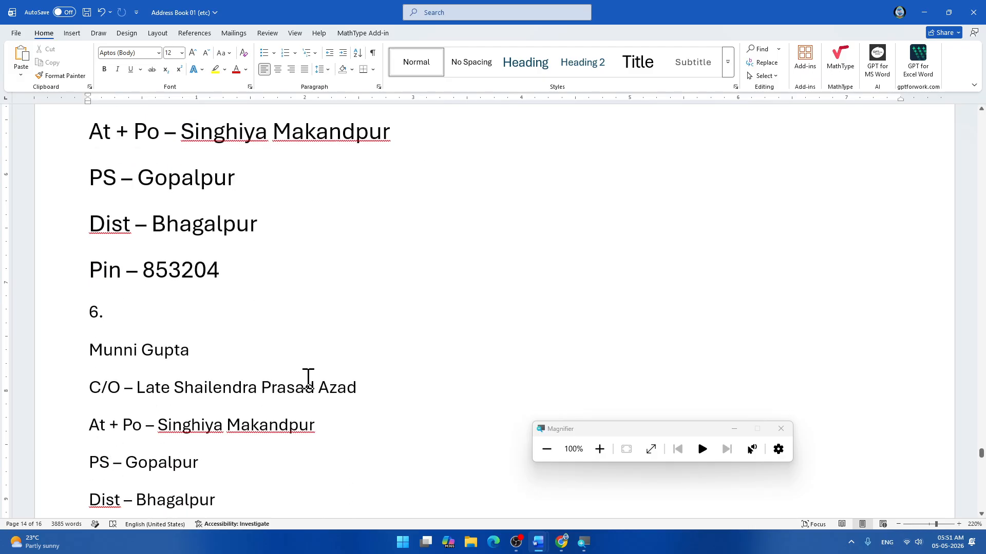
scroll(310, 381, "up", 2)
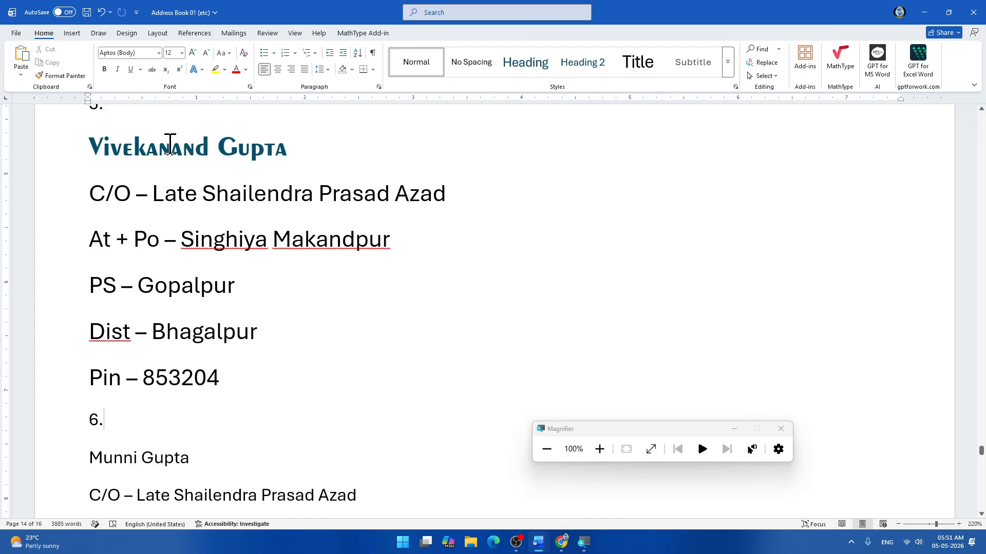
left_click(170, 146)
scroll(290, 302, "down", 4)
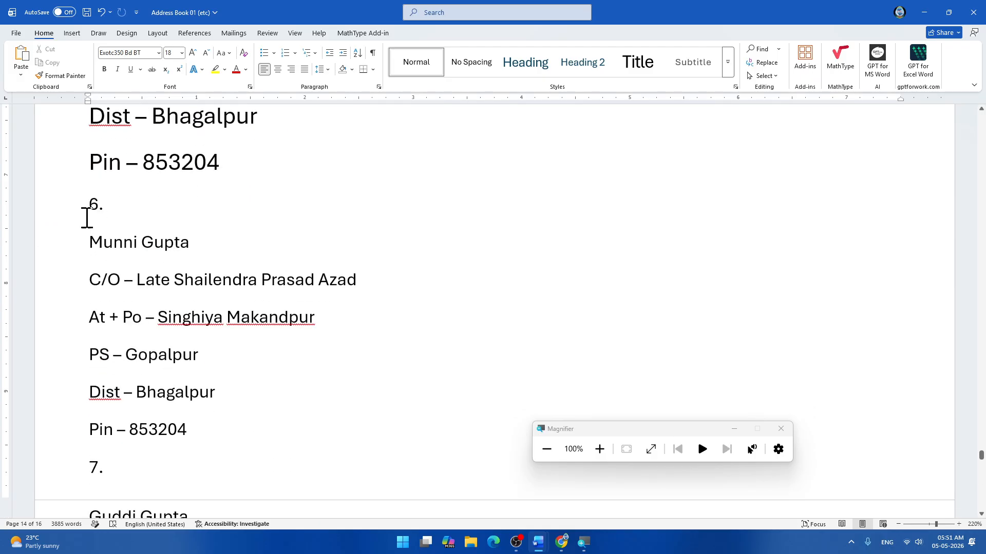
left_click(66, 76)
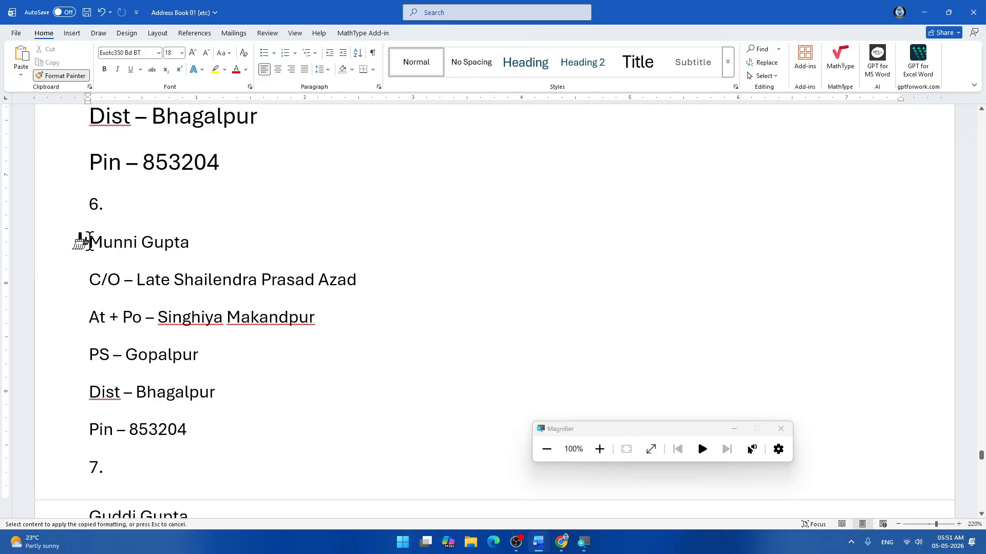
left_click_drag(81, 241, 202, 250)
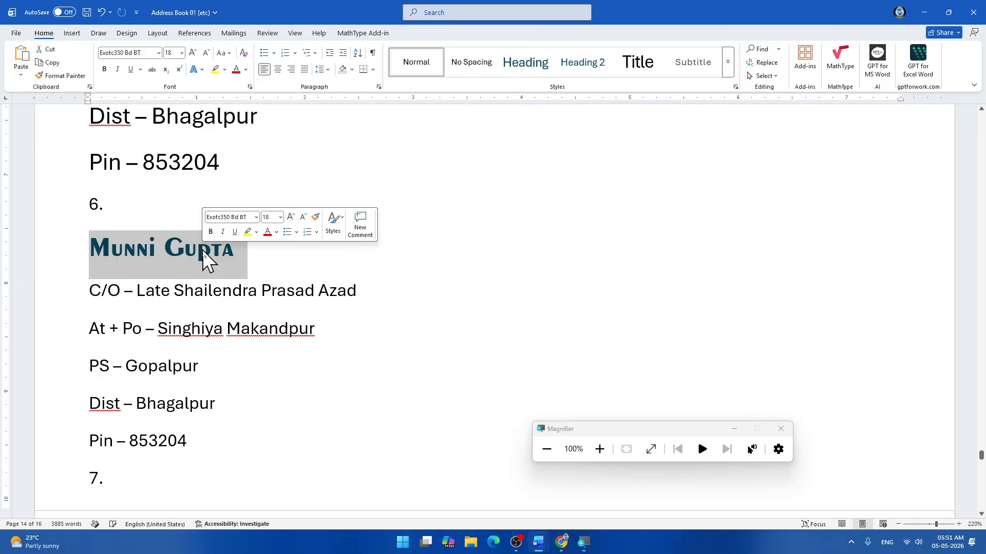
Use Format Painter to copy the fifth entry's Pin line formatting onto the sixth entry's lines from C/O through Pin.
left_click(185, 159)
left_click(66, 76)
left_click_drag(85, 288, 186, 441)
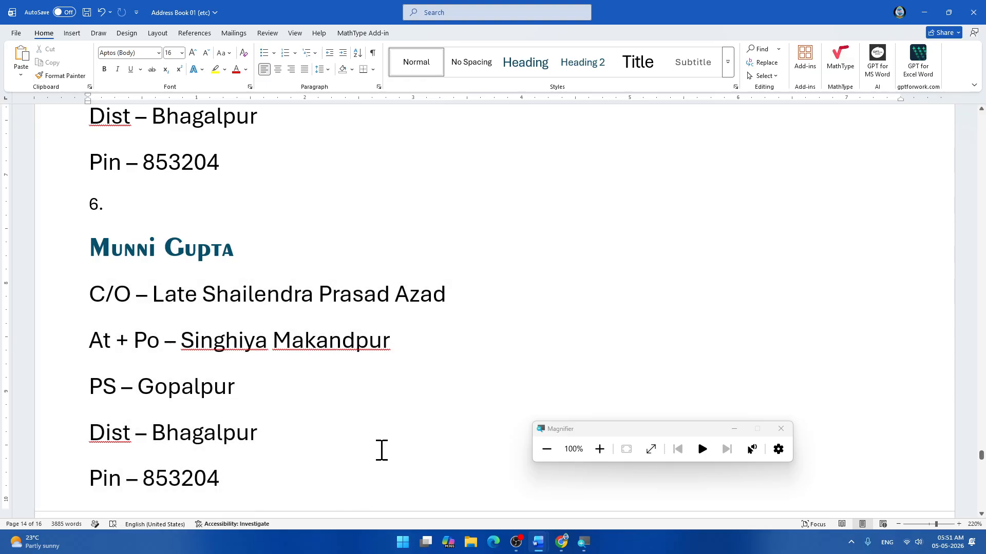
Use Format Painter to copy the teal formatting of the sixth entry's name onto the seventh entry's name.
scroll(367, 407, "down", 5)
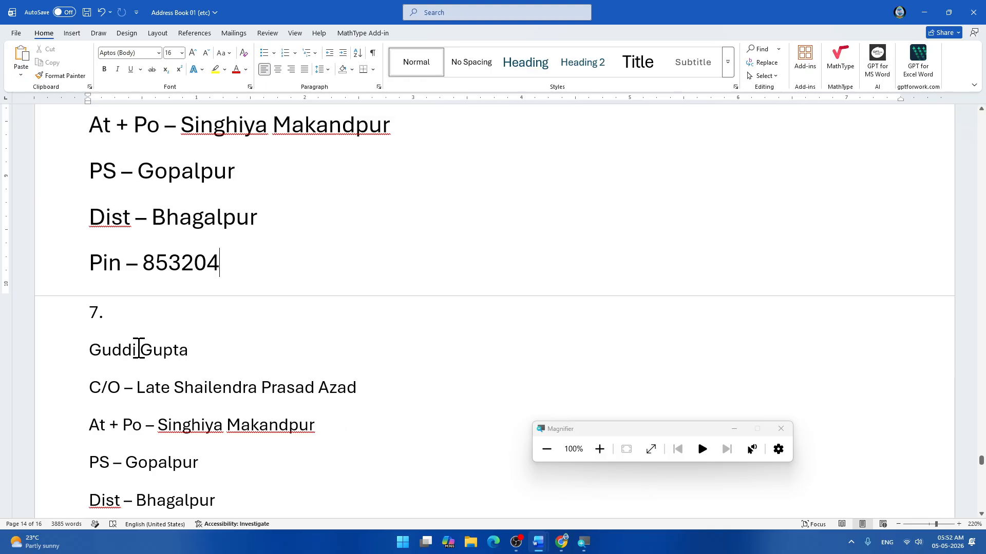
scroll(139, 347, "up", 4)
left_click(148, 251)
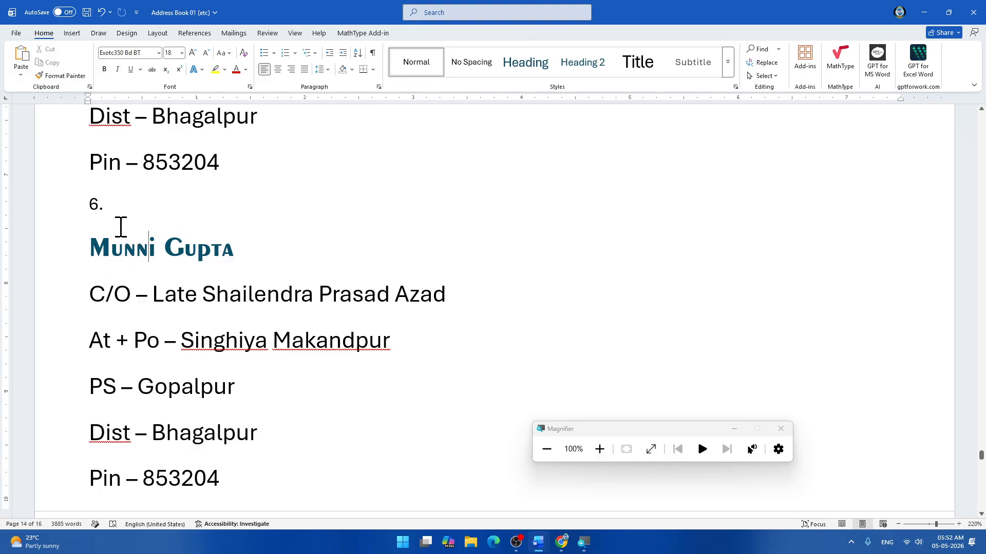
left_click(59, 77)
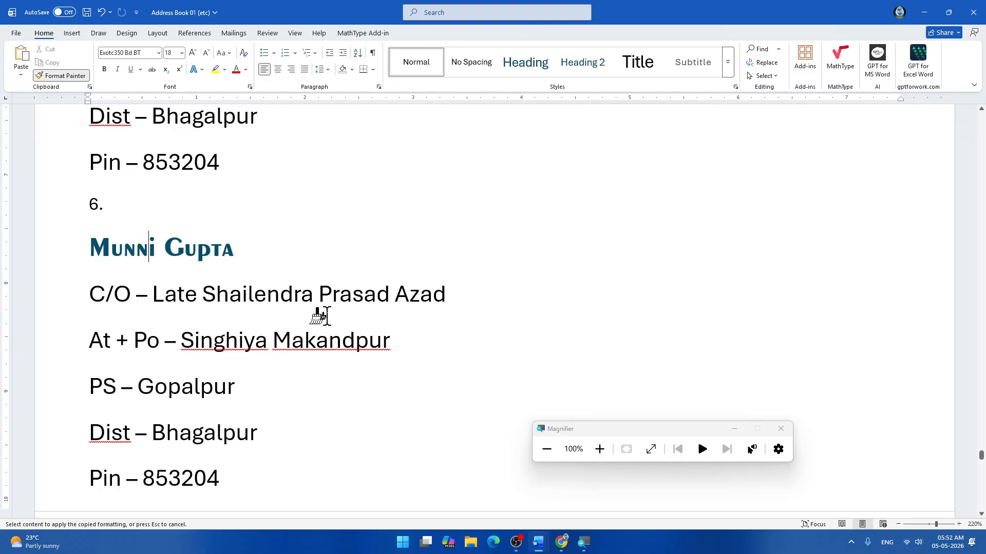
scroll(318, 315, "down", 5)
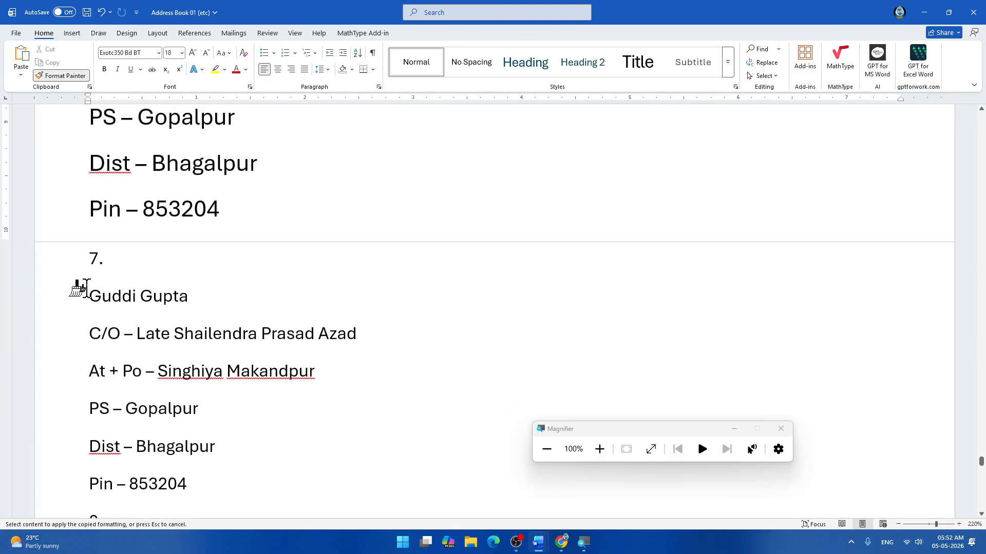
left_click_drag(87, 290, 194, 295)
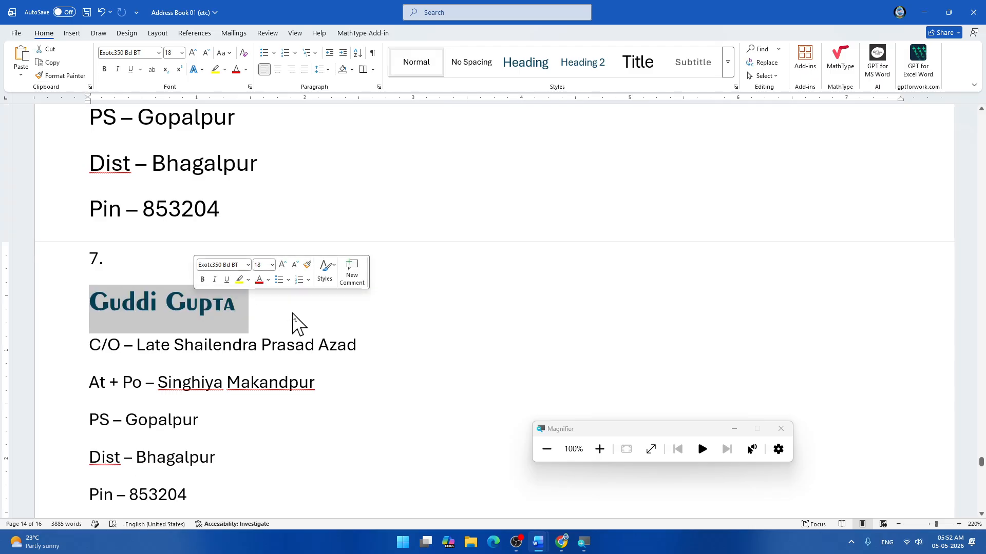
left_click(293, 321)
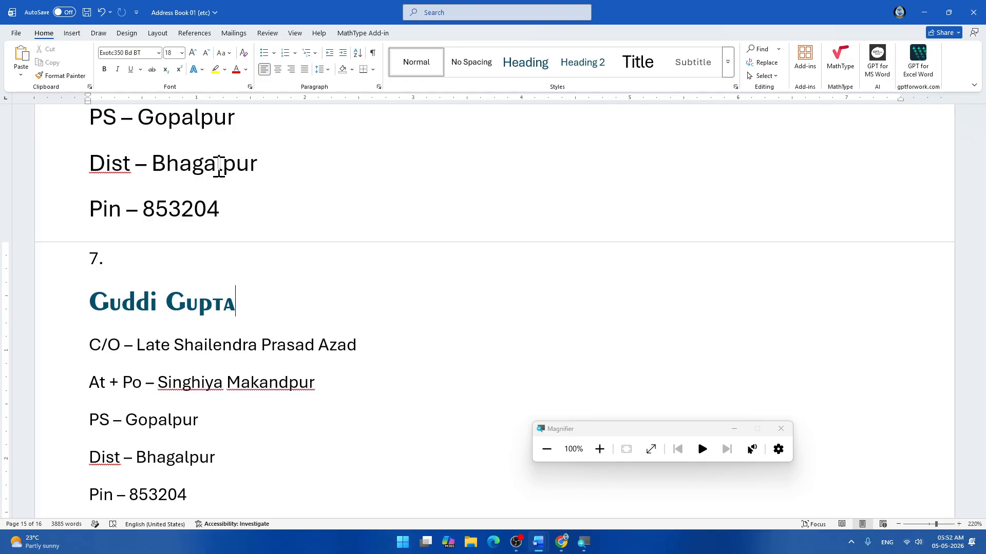
Use Format Painter to copy the sixth entry's Dist line formatting onto the seventh entry's lines from C/O through Pin.
scroll(308, 260, "down", 3)
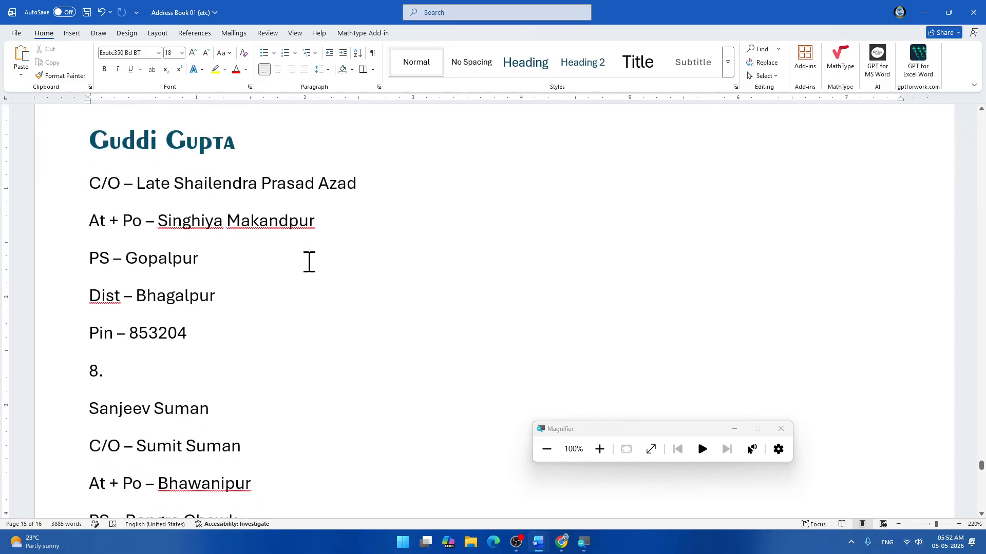
scroll(185, 200, "up", 2)
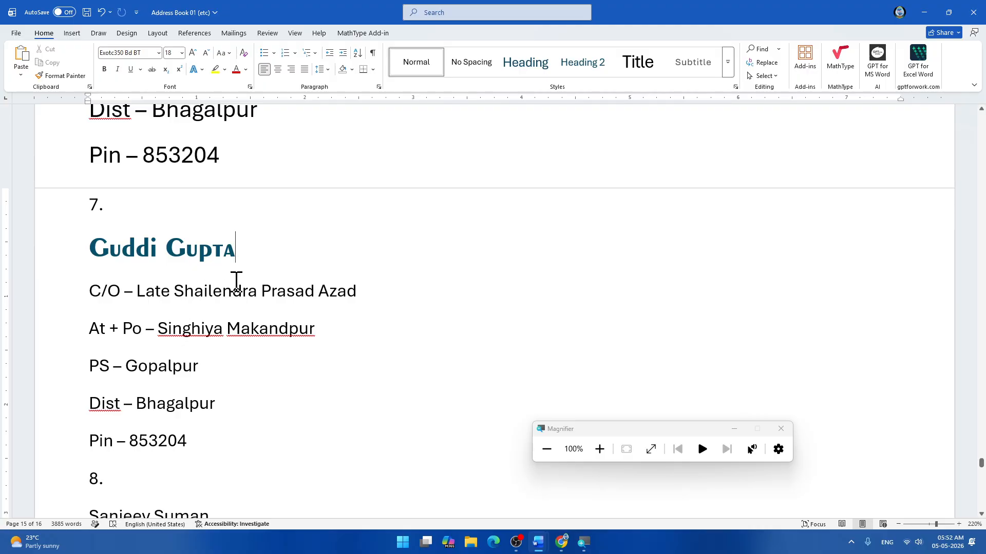
scroll(240, 287, "up", 1)
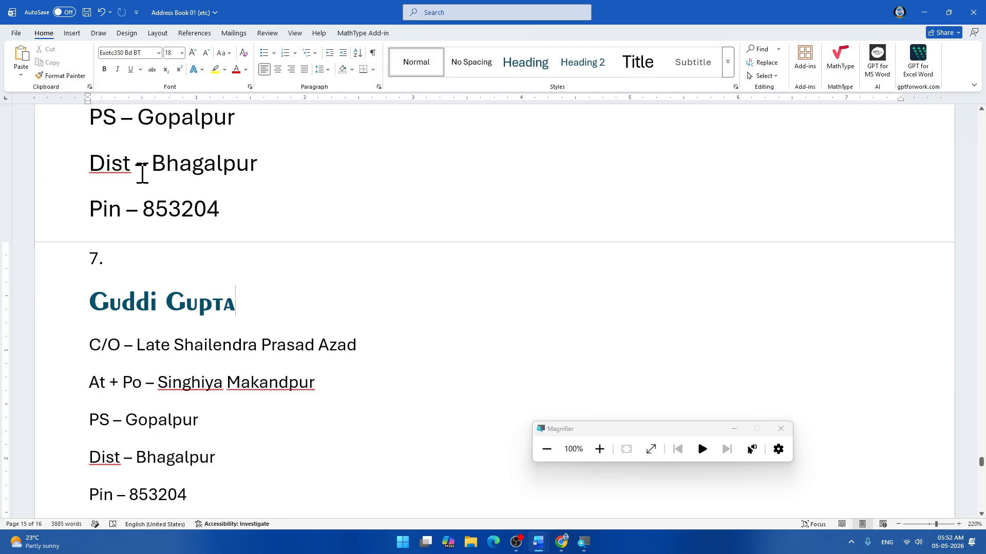
left_click(182, 164)
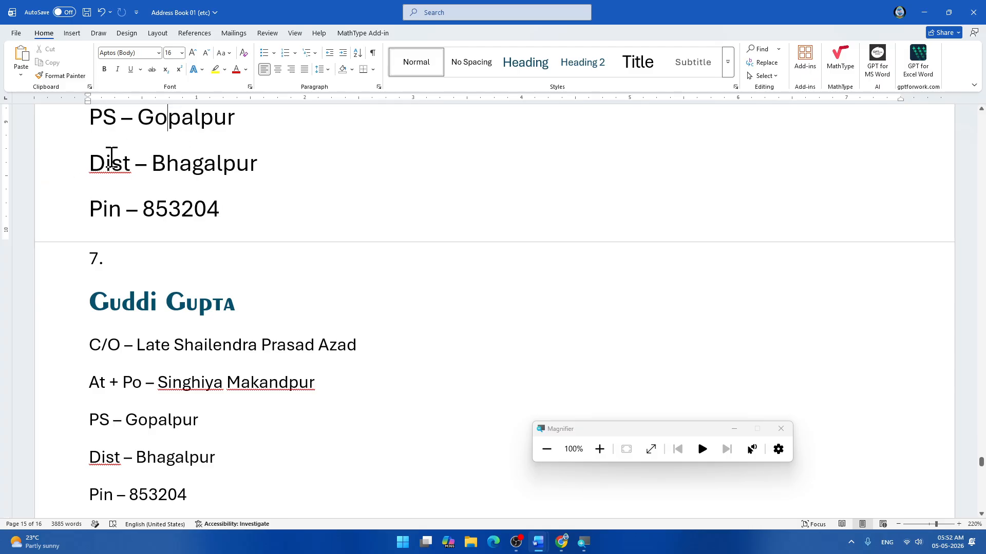
left_click(219, 174)
left_click(61, 76)
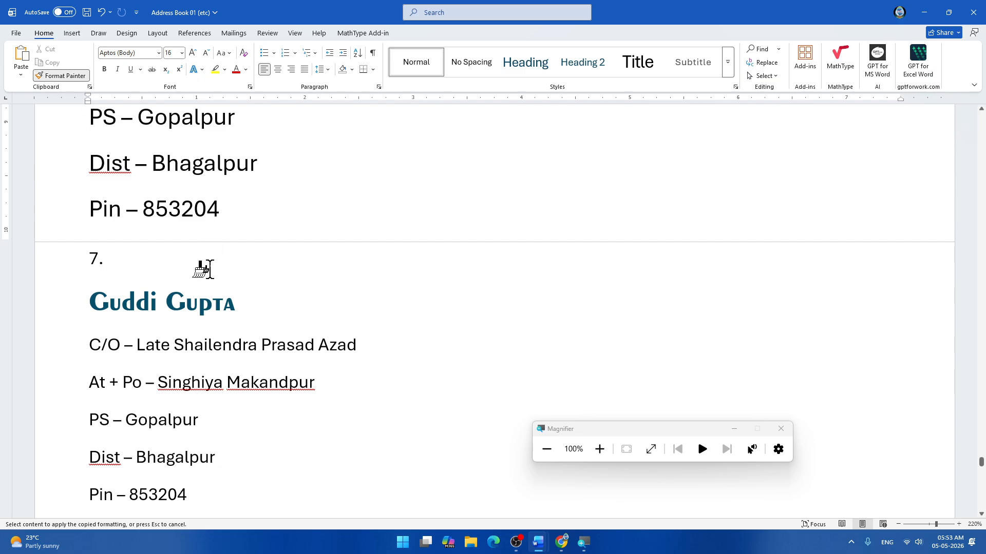
scroll(203, 266, "down", 3)
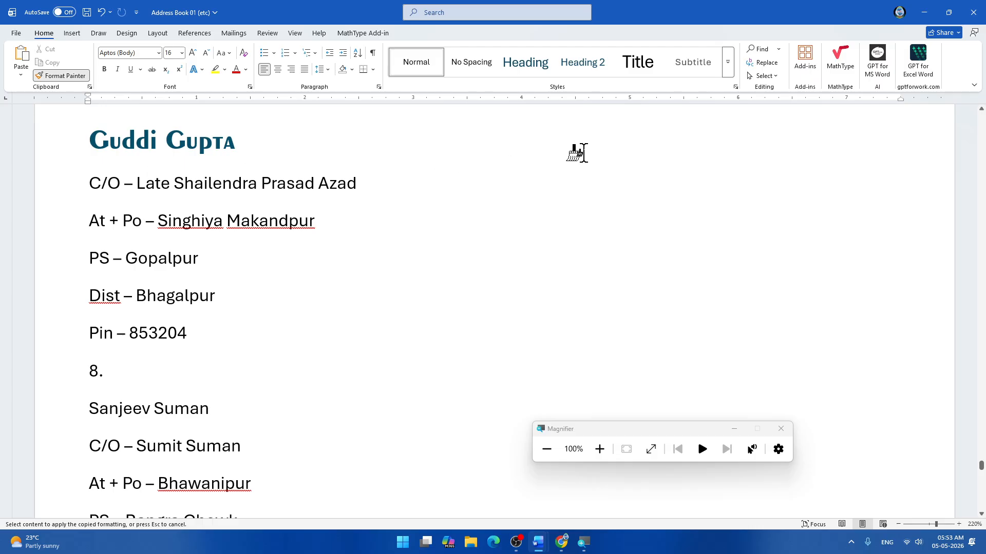
left_click_drag(88, 184, 229, 338)
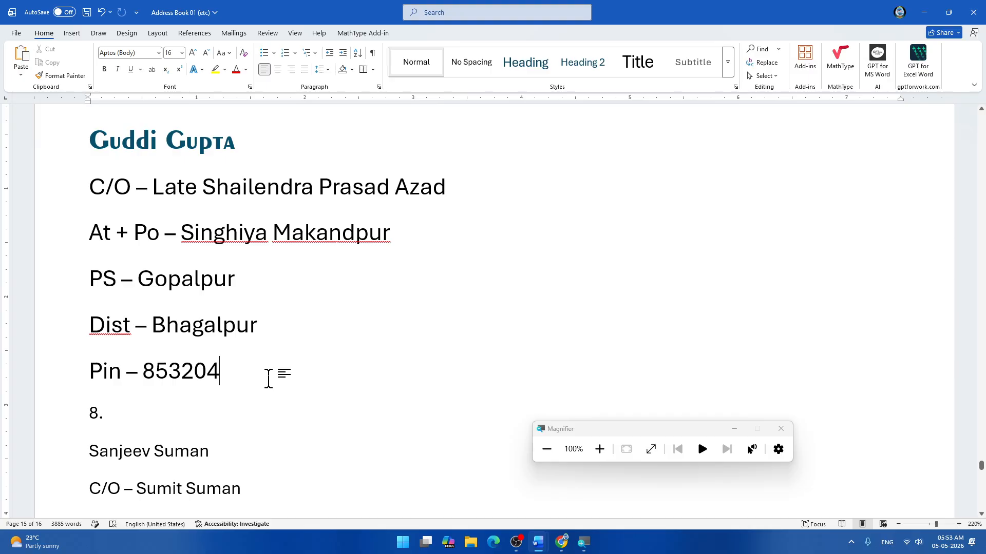
Use Format Painter to copy the purple formatting of the fourth entry's name onto the eighth entry's name.
scroll(268, 379, "up", 12)
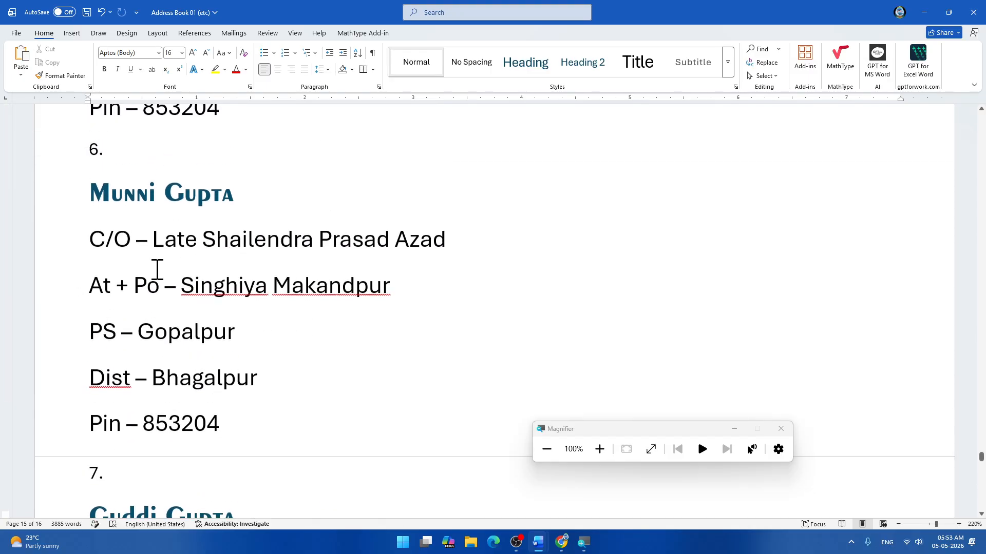
scroll(170, 254, "up", 1)
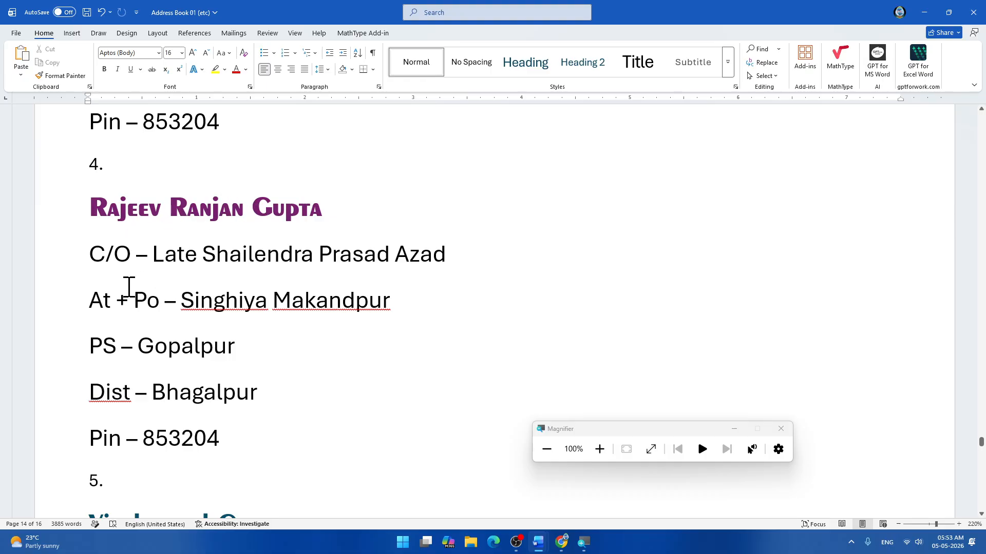
left_click(212, 209)
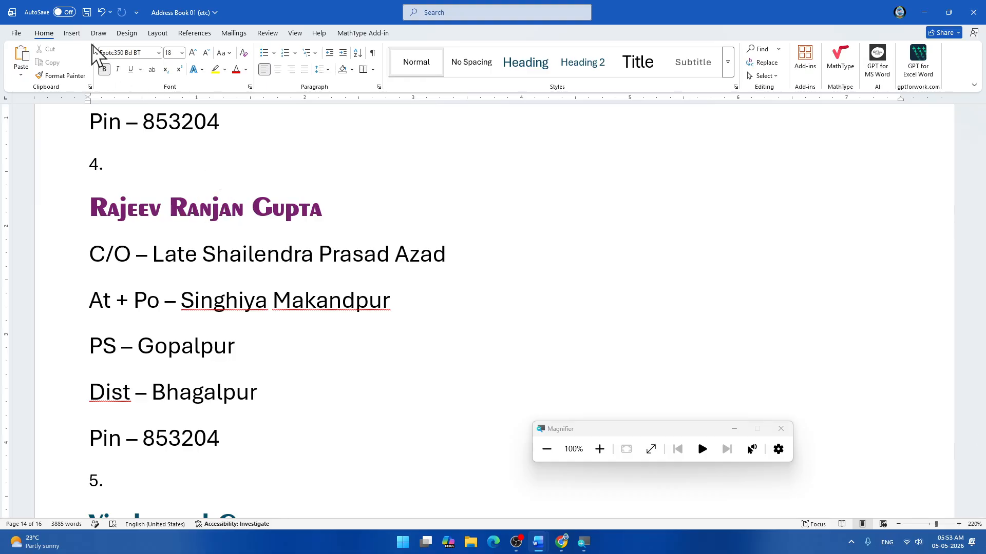
left_click(65, 77)
scroll(321, 380, "down", 15)
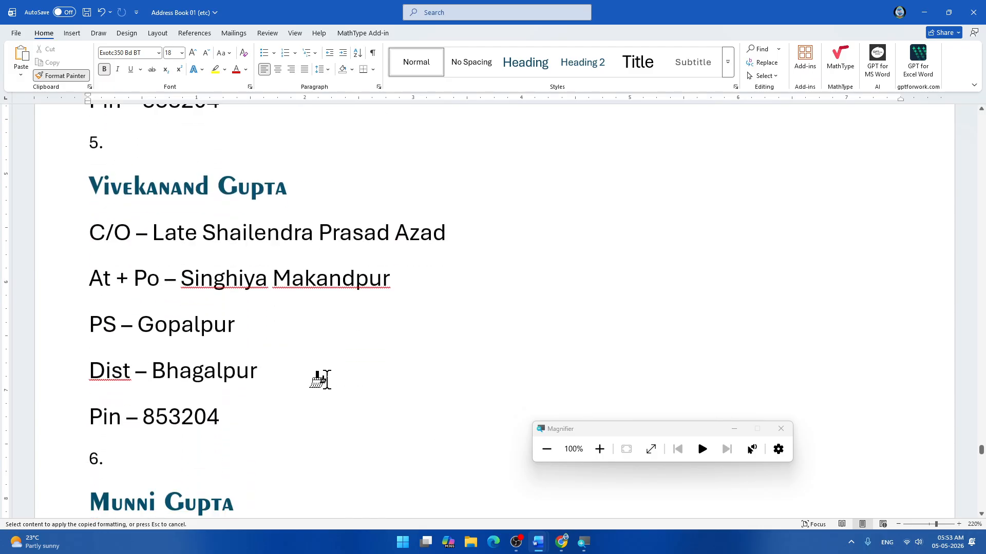
scroll(321, 380, "down", 5)
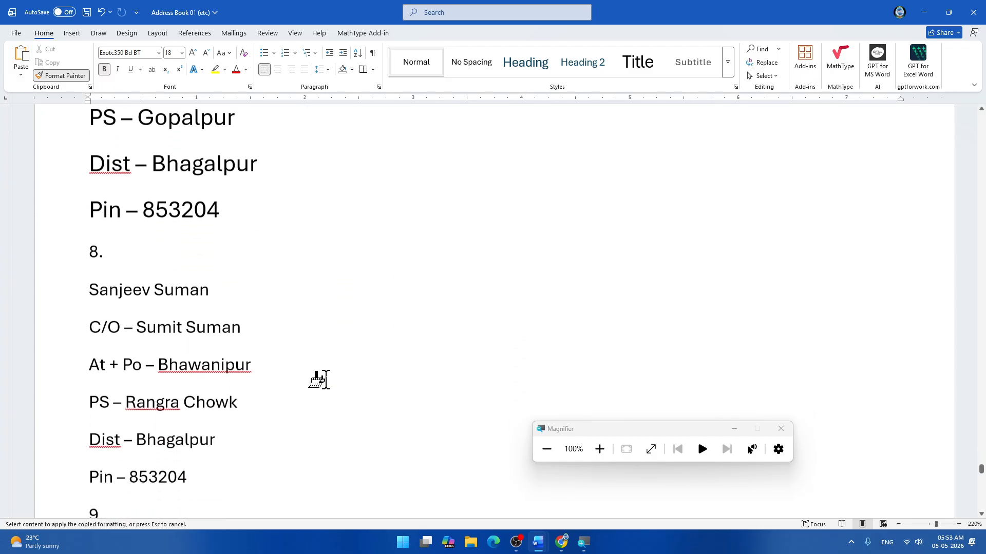
left_click_drag(91, 287, 235, 293)
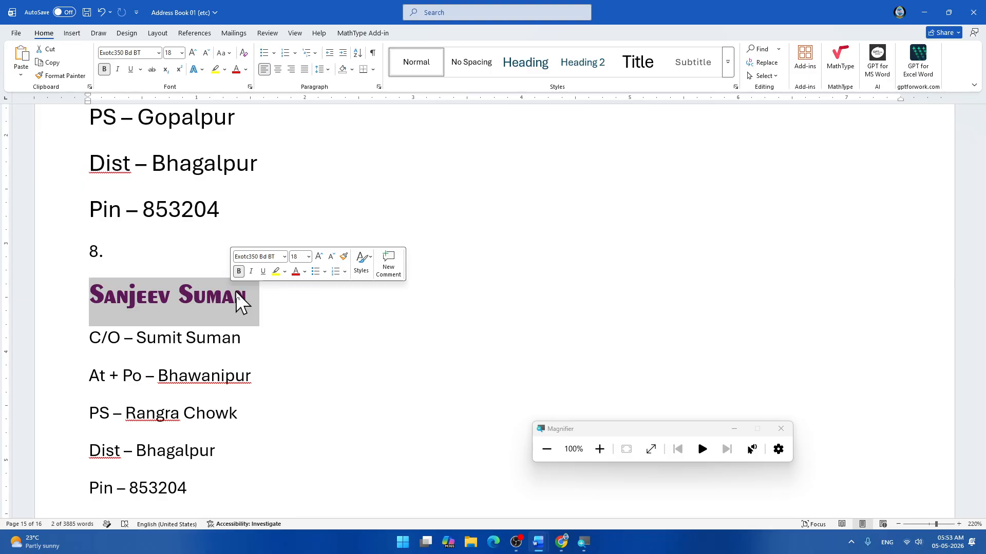
left_click(206, 371)
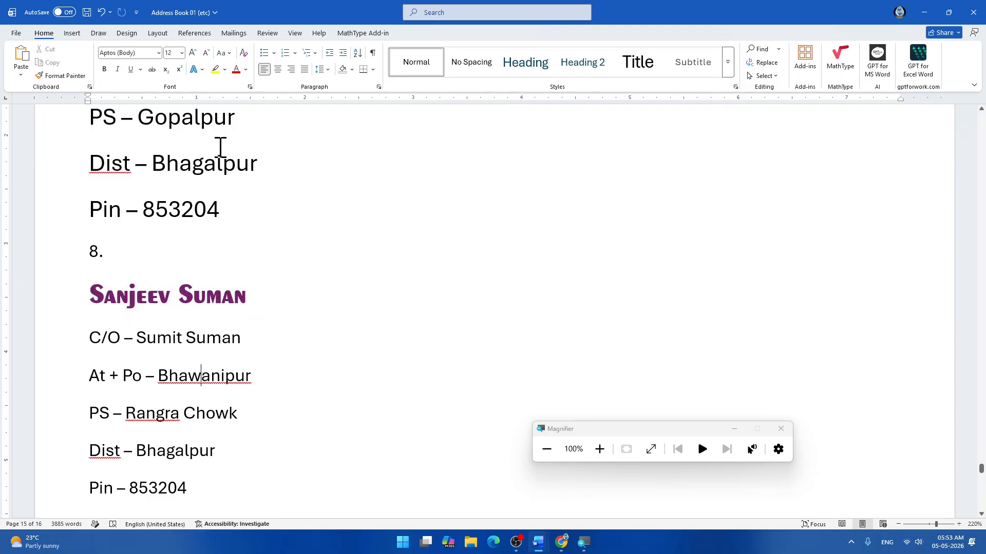
Use Format Painter to copy the seventh entry's Dist line formatting onto the eighth entry's lines from C/O through Pin.
left_click(204, 166)
left_click(61, 76)
mouse_move(88, 339)
left_mouse_down()
mouse_move(255, 438)
mouse_move(260, 515)
mouse_move(221, 403)
left_mouse_up()
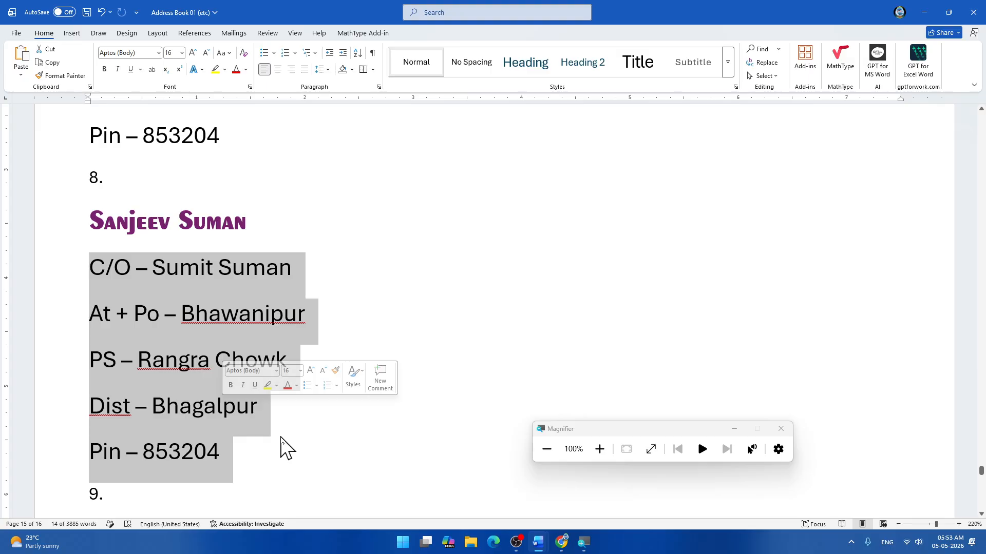
Use Format Painter to copy the teal formatting of the seventh entry's name onto the ninth entry's name.
scroll(282, 447, "down", 3)
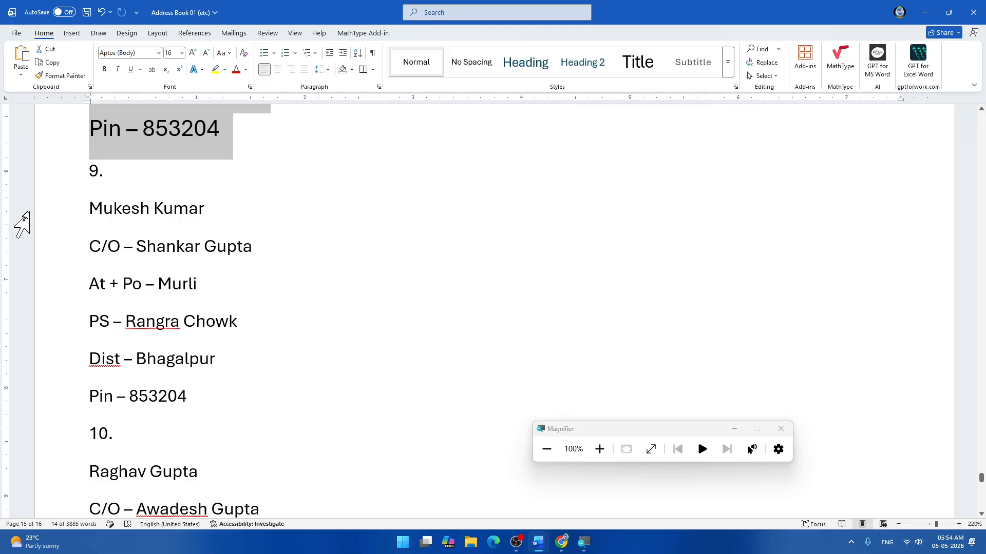
left_click(183, 175)
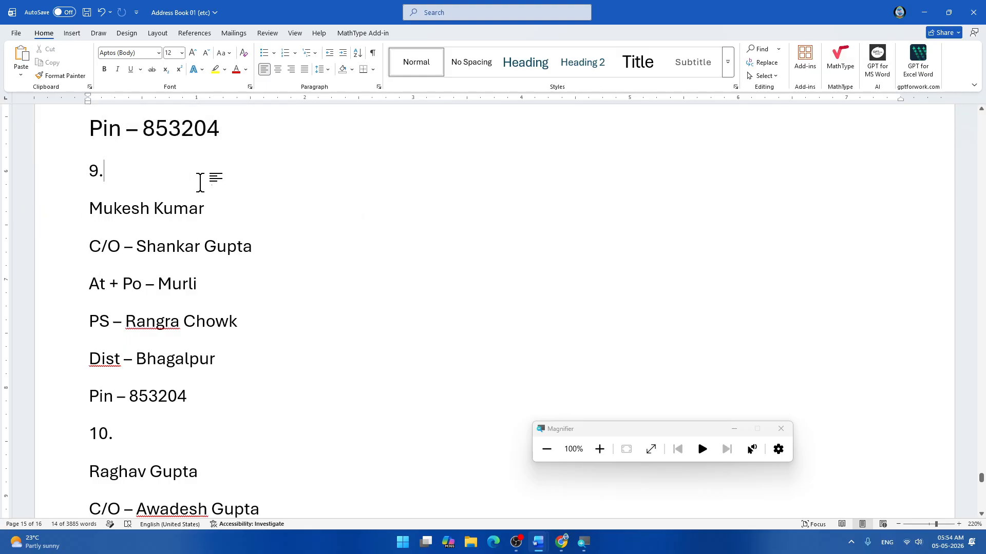
scroll(205, 195, "up", 7)
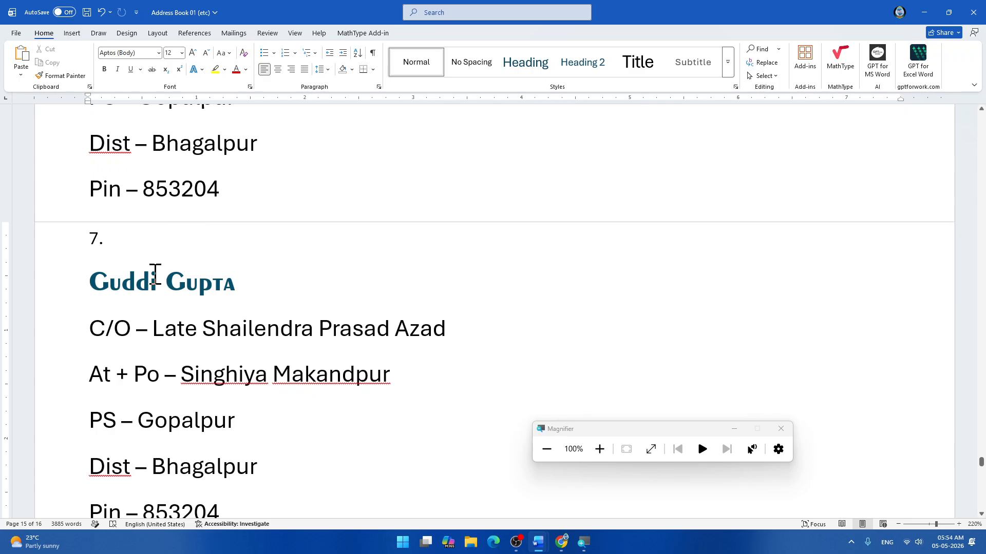
scroll(147, 281, "down", 3)
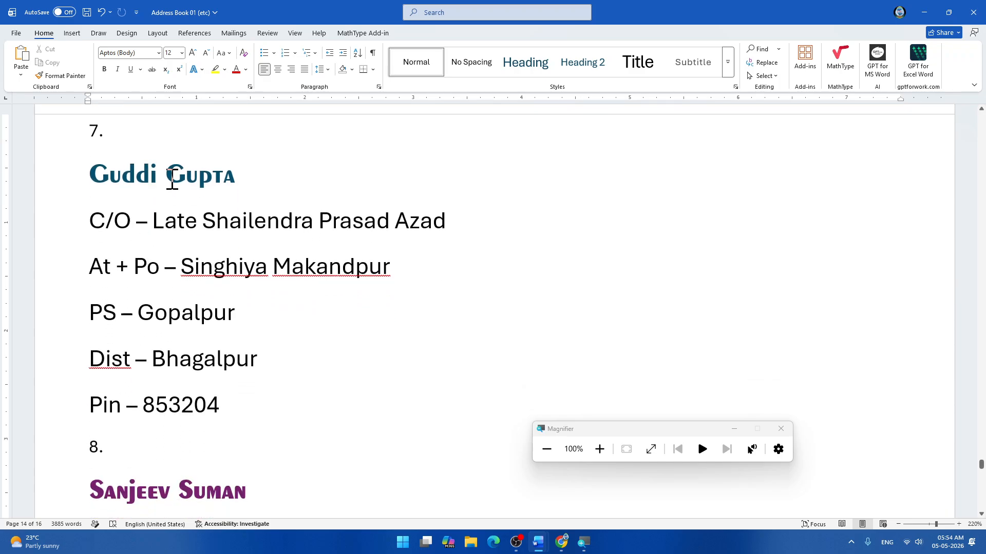
left_click(132, 173)
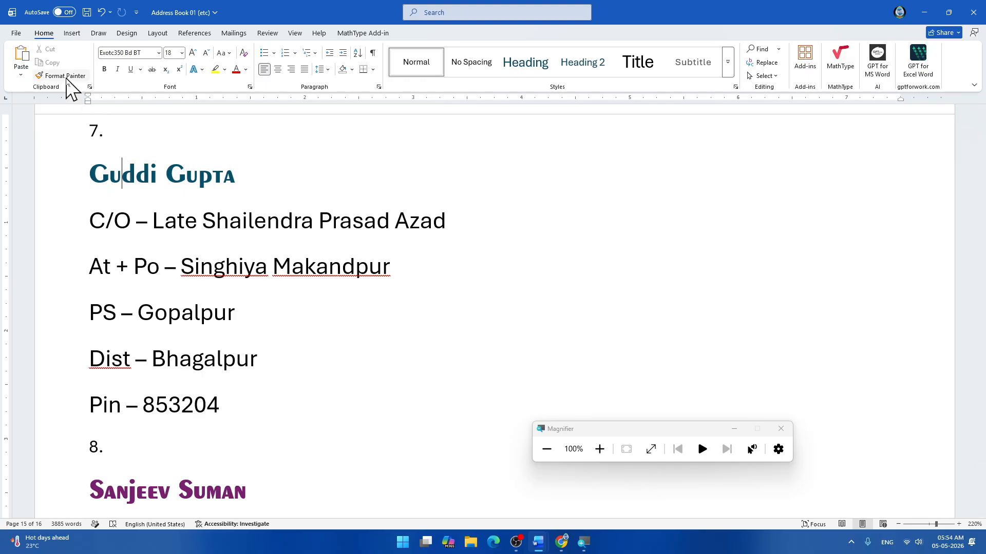
left_click(66, 77)
scroll(218, 286, "down", 15)
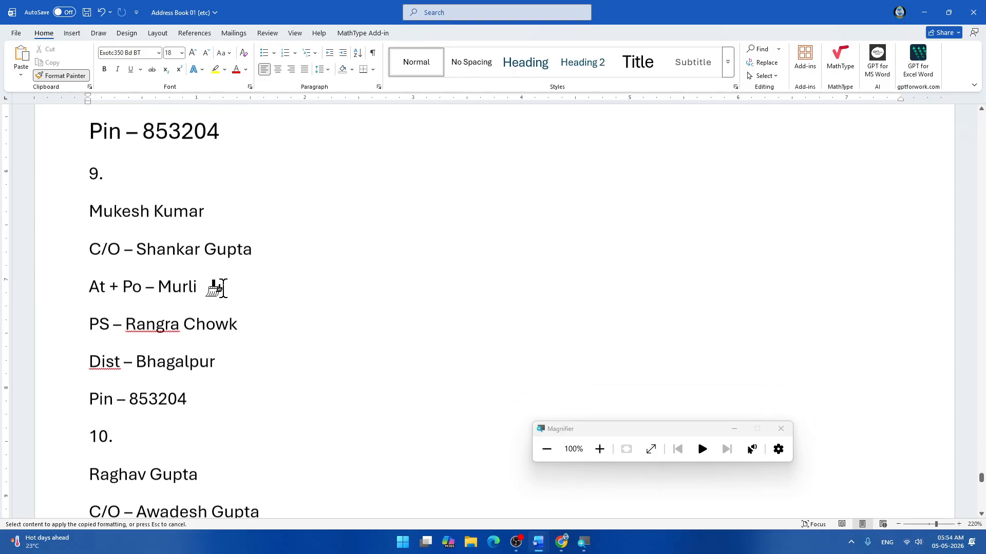
left_click_drag(85, 201, 228, 211)
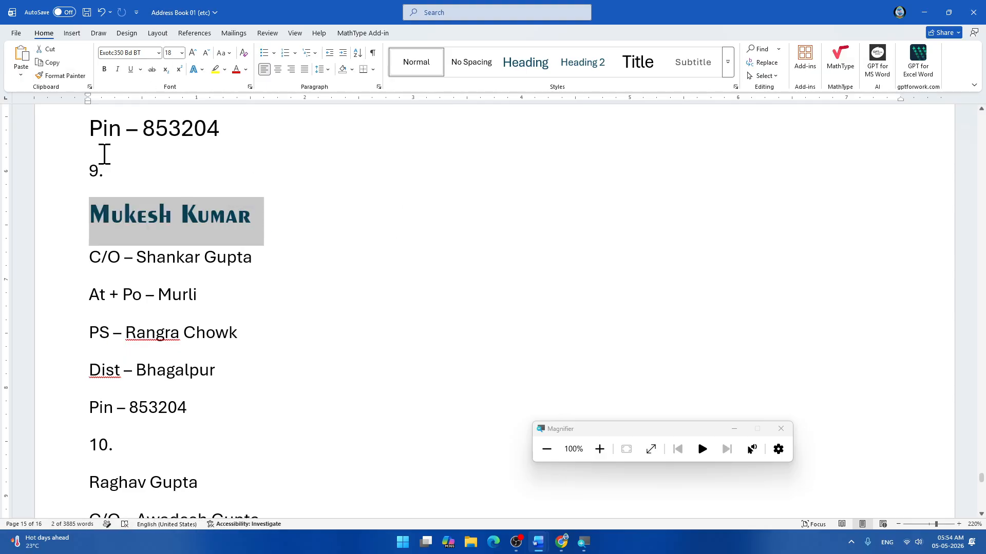
Use Format Painter to copy the eighth entry's Pin line formatting onto the ninth entry's lines from C/O through Pin.
left_click(172, 130)
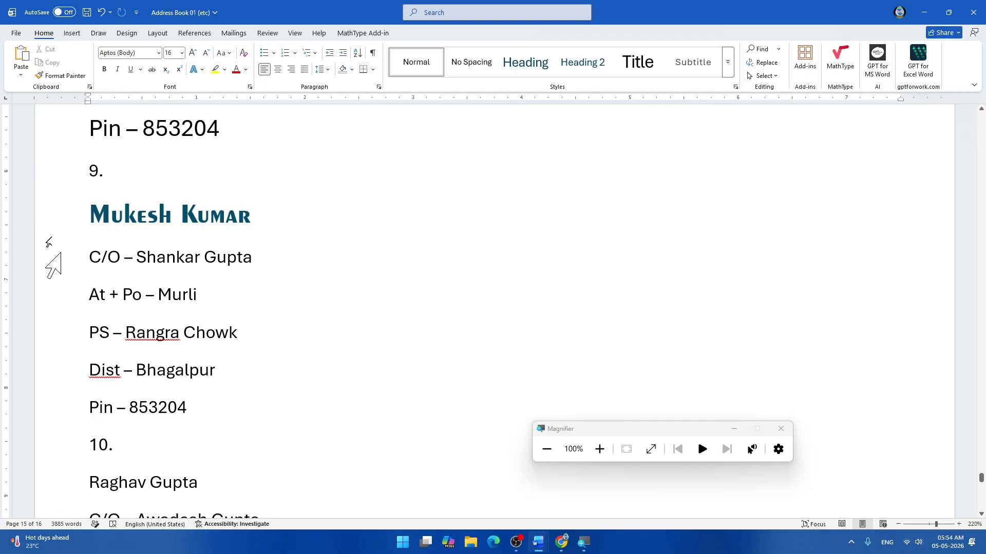
left_click(64, 75)
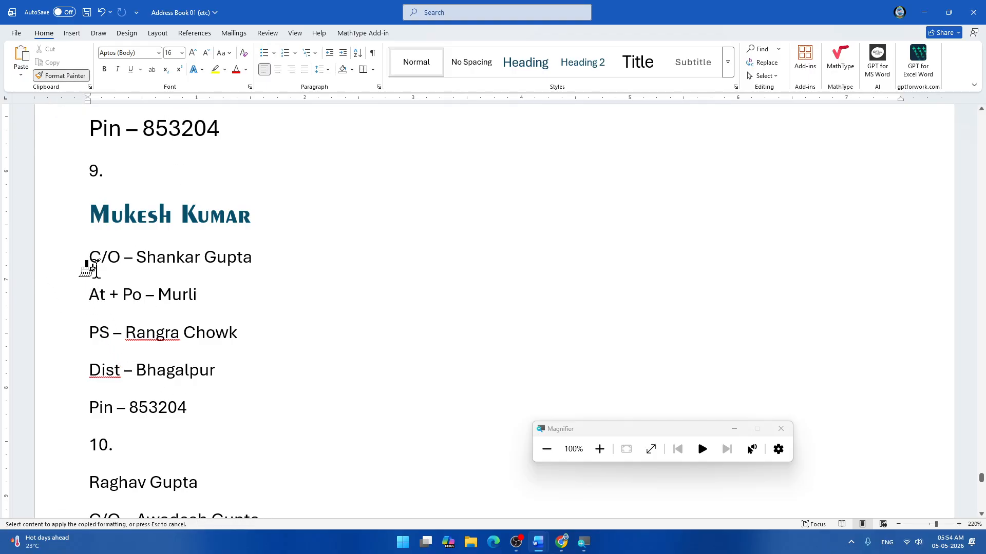
left_click_drag(95, 273, 191, 415)
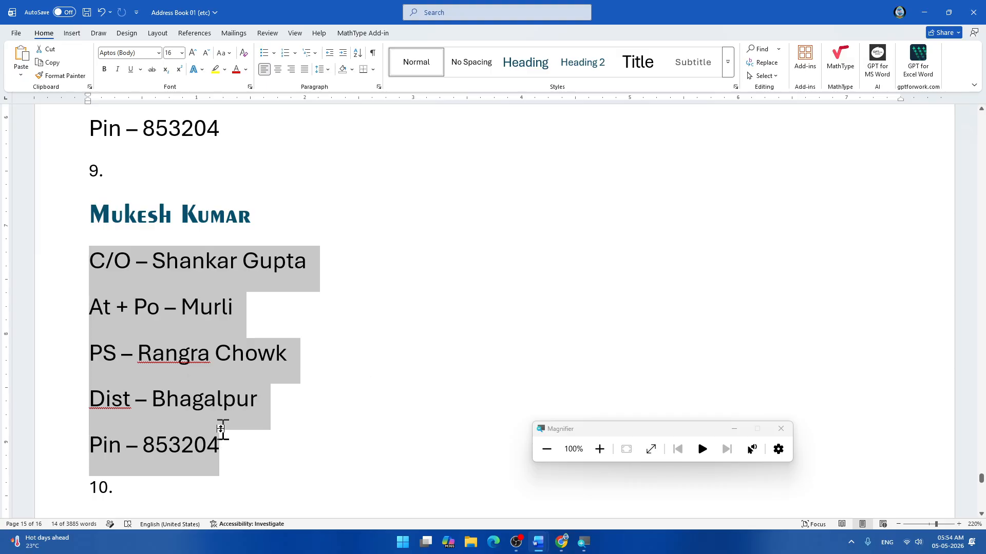
Use Format Painter to copy the teal formatting of the seventh entry's name onto the tenth entry's name.
scroll(221, 431, "down", 6)
scroll(223, 430, "up", 15)
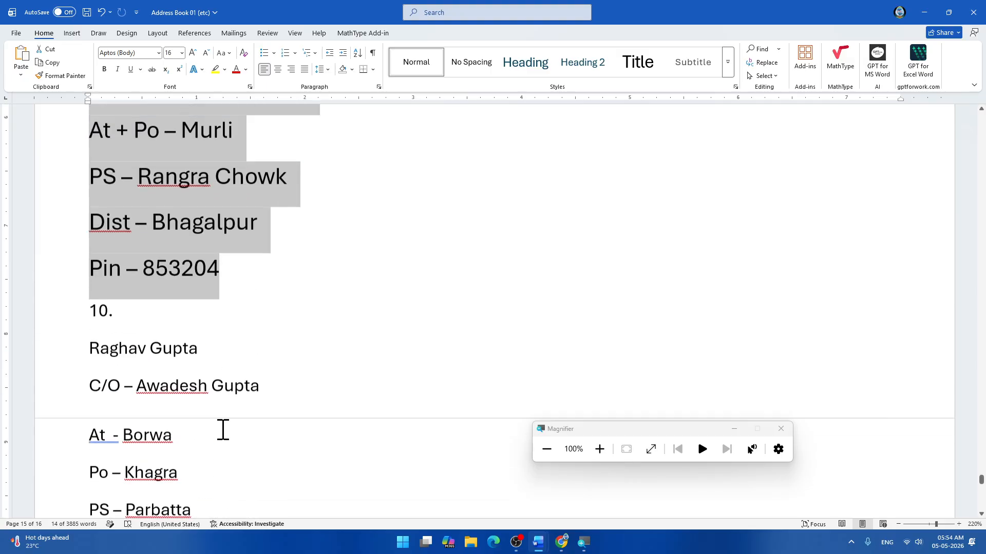
scroll(297, 357, "up", 4)
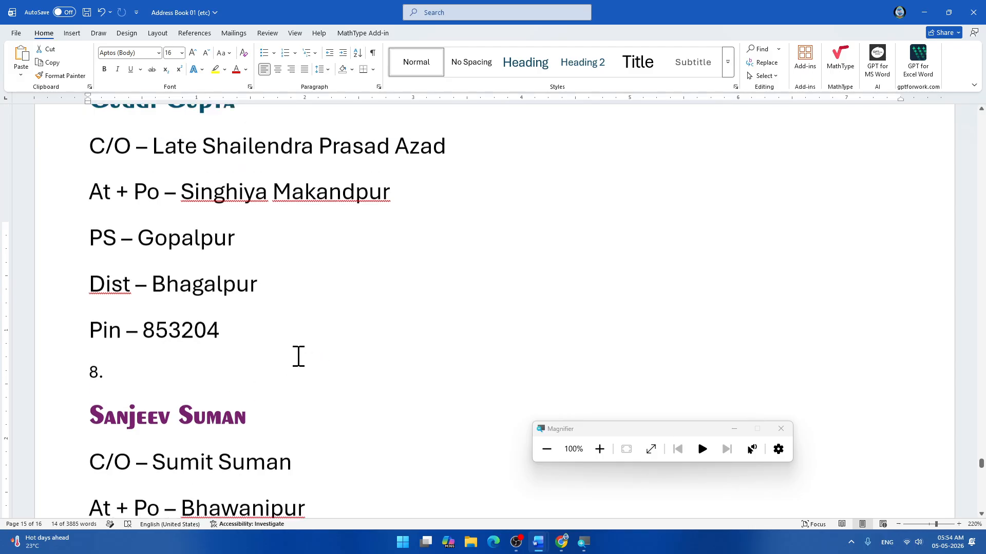
left_click(167, 282)
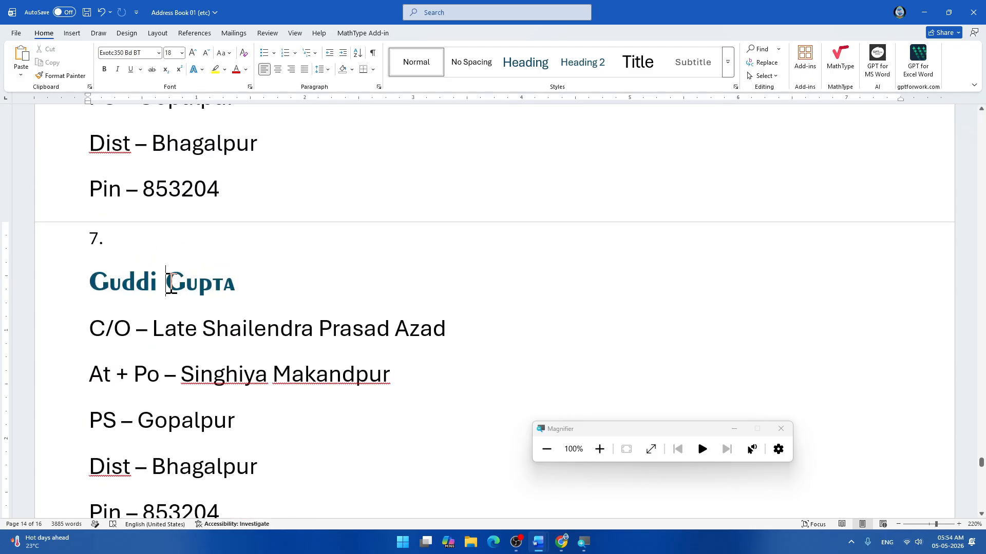
left_click(74, 76)
scroll(129, 251, "down", 20)
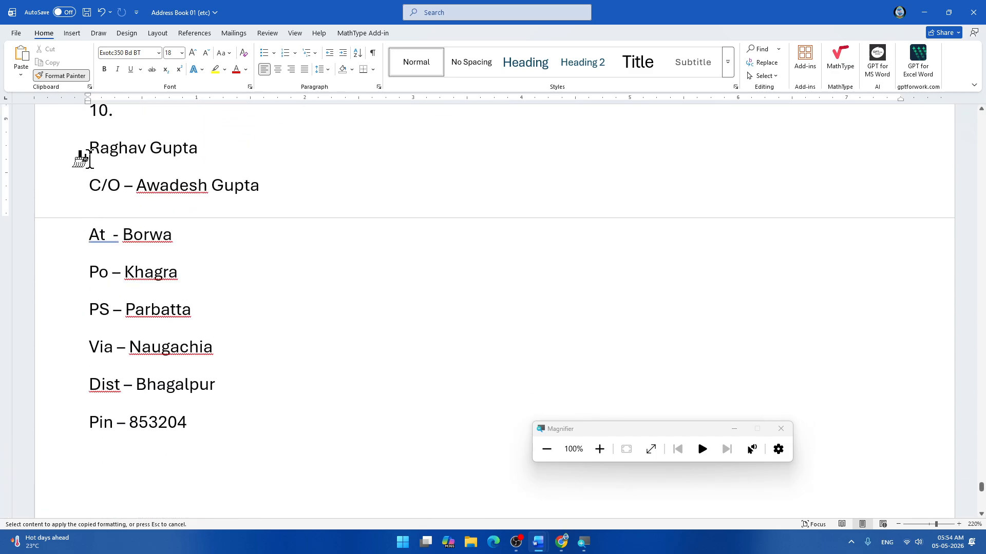
mouse_move(84, 145)
left_mouse_down()
mouse_move(184, 150)
mouse_move(203, 162)
left_mouse_up()
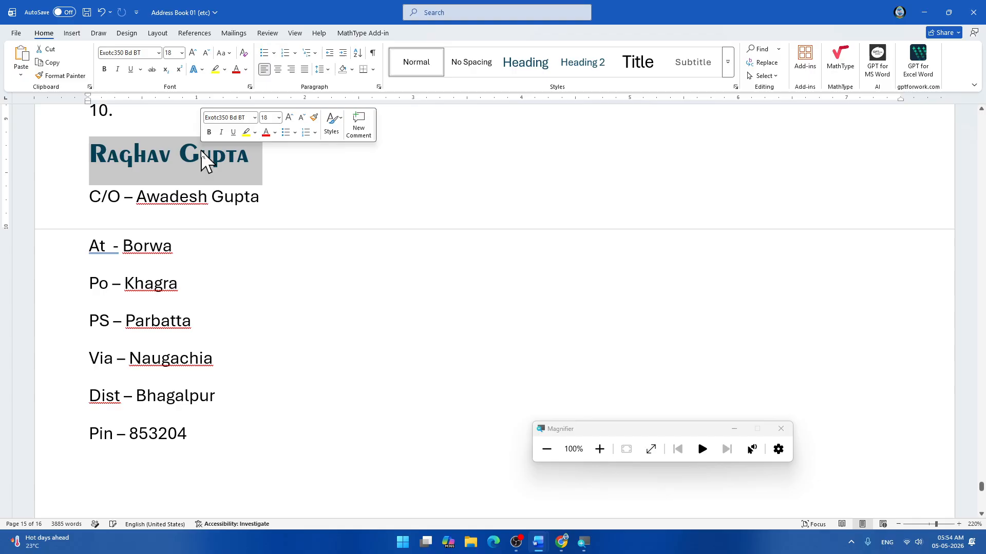
Use Format Painter to copy the ninth entry's PS line formatting onto the tenth entry's lines from C/O through Pin.
left_click(188, 198)
scroll(159, 122, "up", 4)
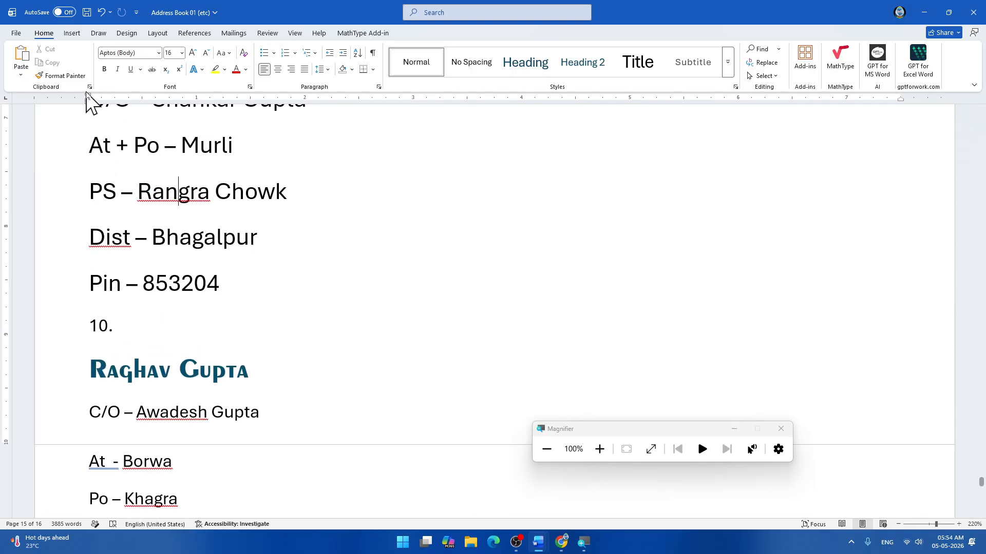
left_click(61, 77)
scroll(149, 253, "down", 5)
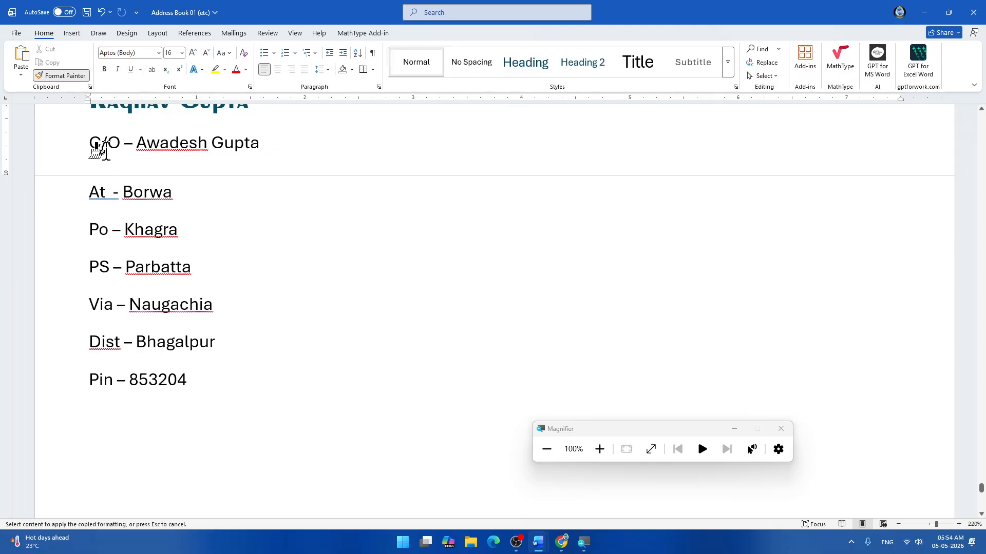
scroll(85, 198, "up", 1)
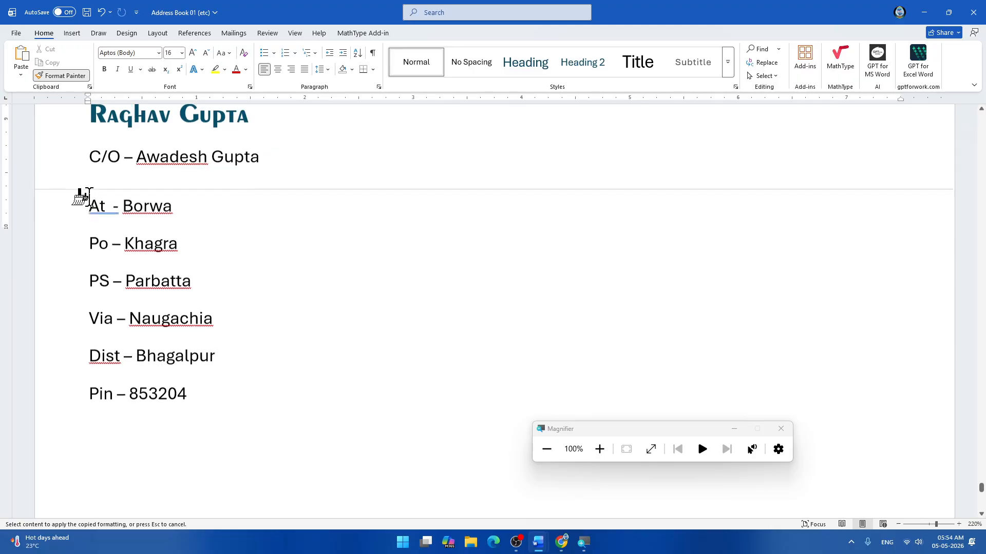
mouse_move(88, 198)
left_mouse_down()
mouse_move(145, 244)
mouse_move(191, 459)
mouse_move(195, 452)
left_mouse_up()
left_click(285, 377)
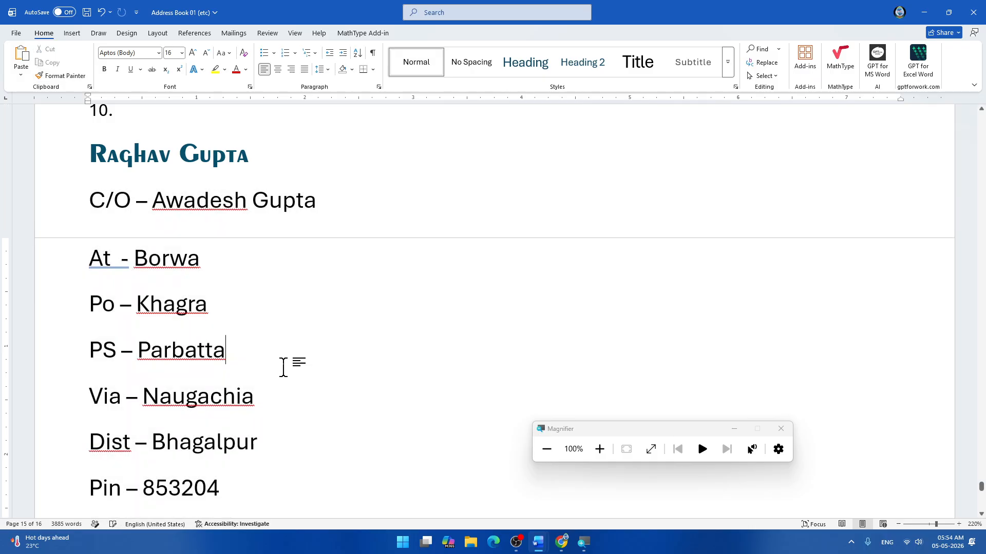
Open the print preview of the address book to check the formatted entries.
left_click(17, 33)
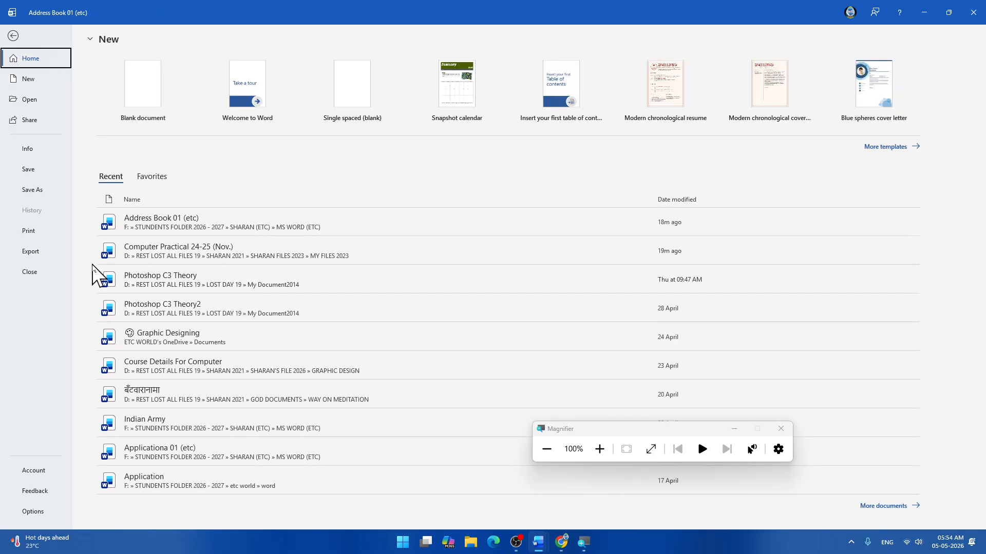
left_click(45, 219)
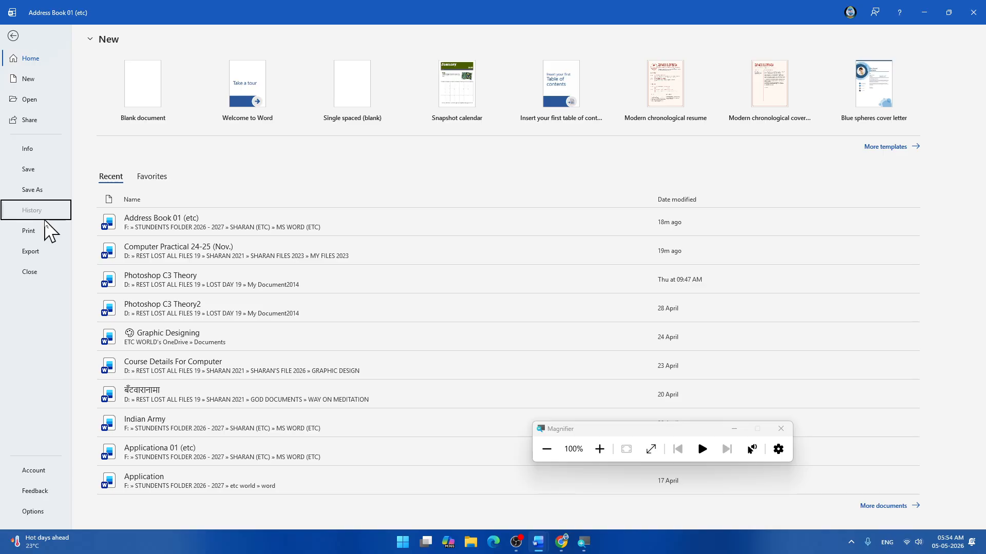
left_click(49, 235)
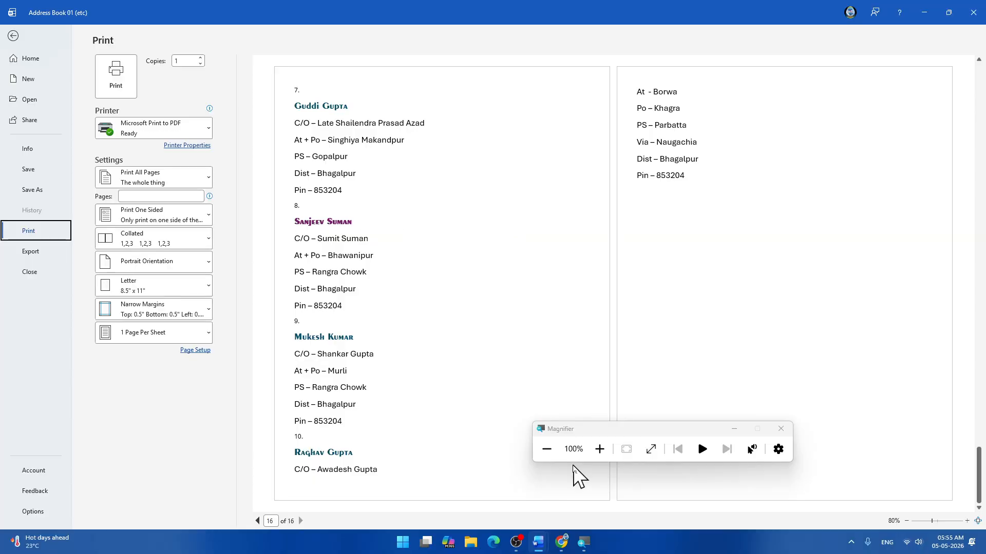
Zoom the screen Magnifier to 200% and close it.
left_click(547, 450)
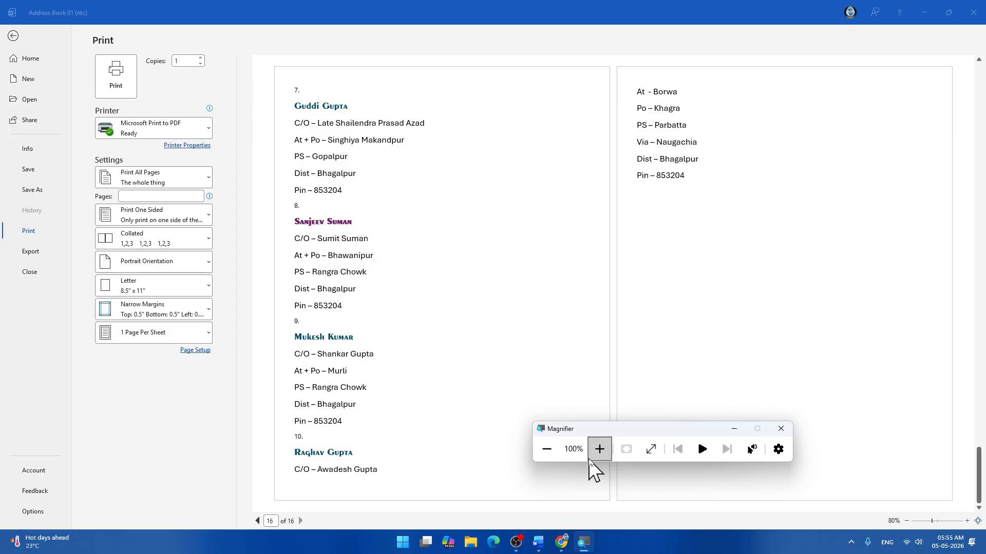
left_click(599, 449)
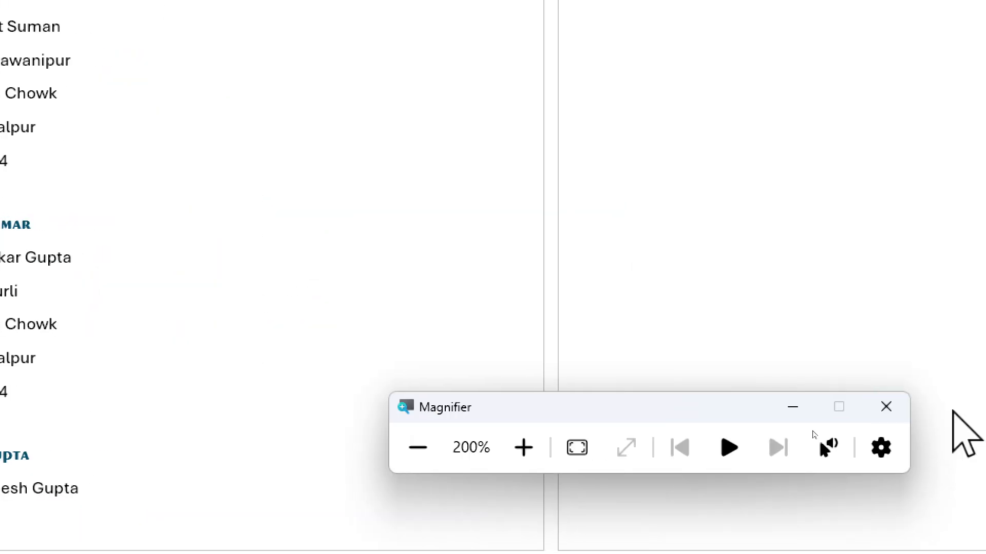
left_click(886, 406)
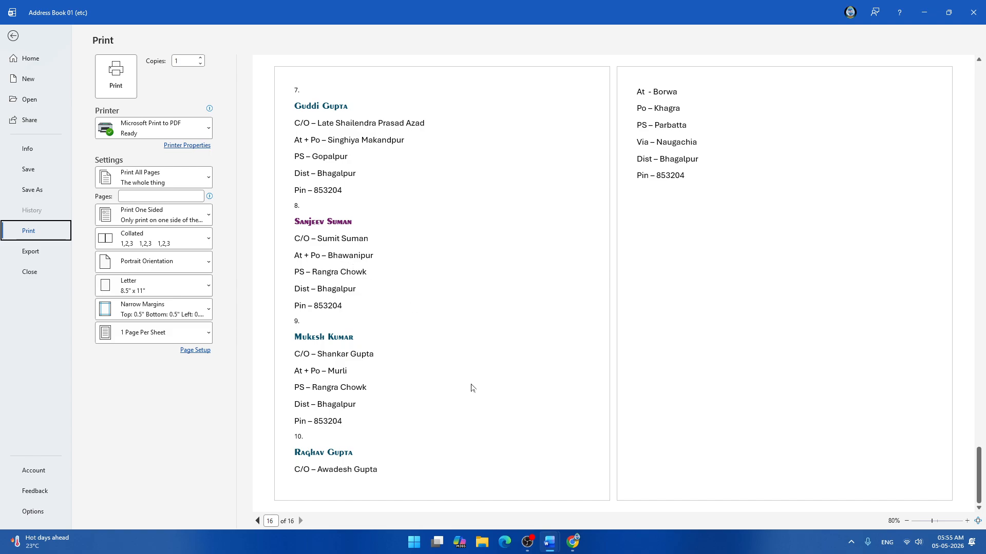
Examine the Format Painter address list in the print preview, from its heading page to the tenth address, and return to the document.
left_click(258, 521)
left_click(257, 521)
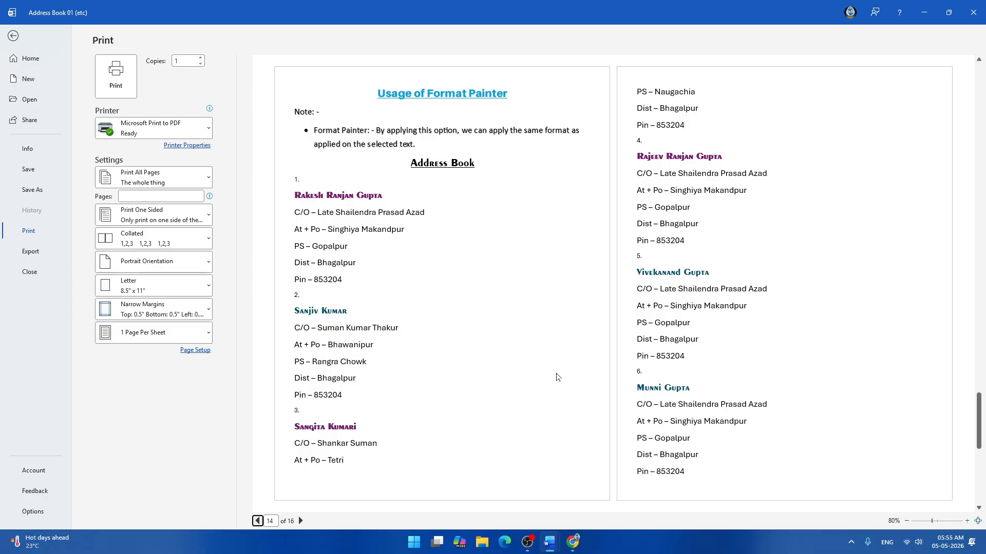
scroll(557, 377, "down", 3)
scroll(557, 377, "up", 4)
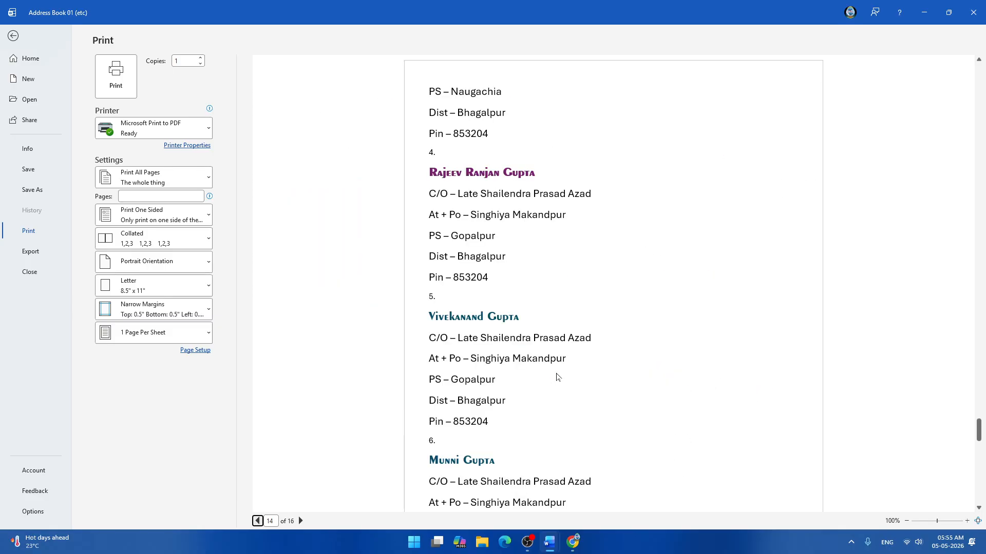
scroll(557, 377, "down", 10)
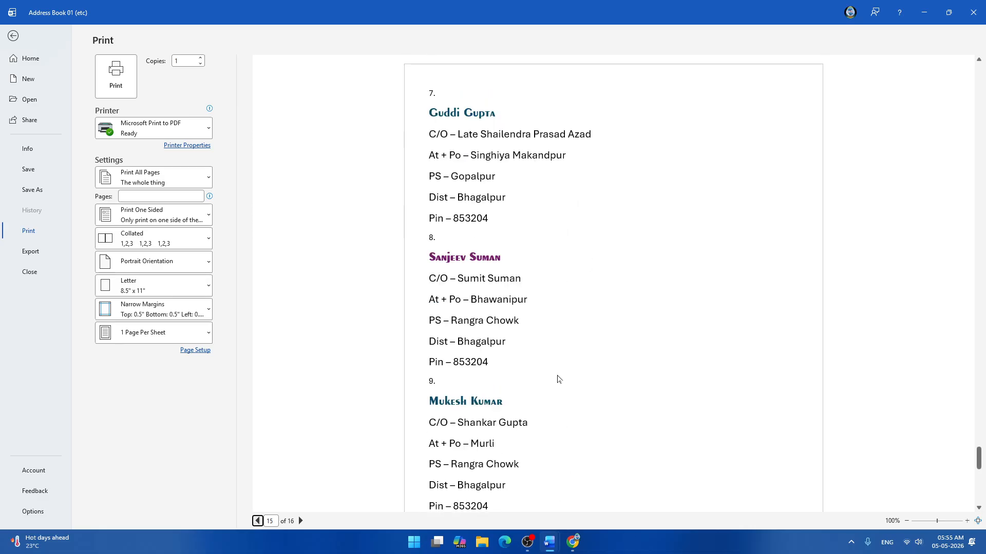
scroll(557, 379, "up", 15)
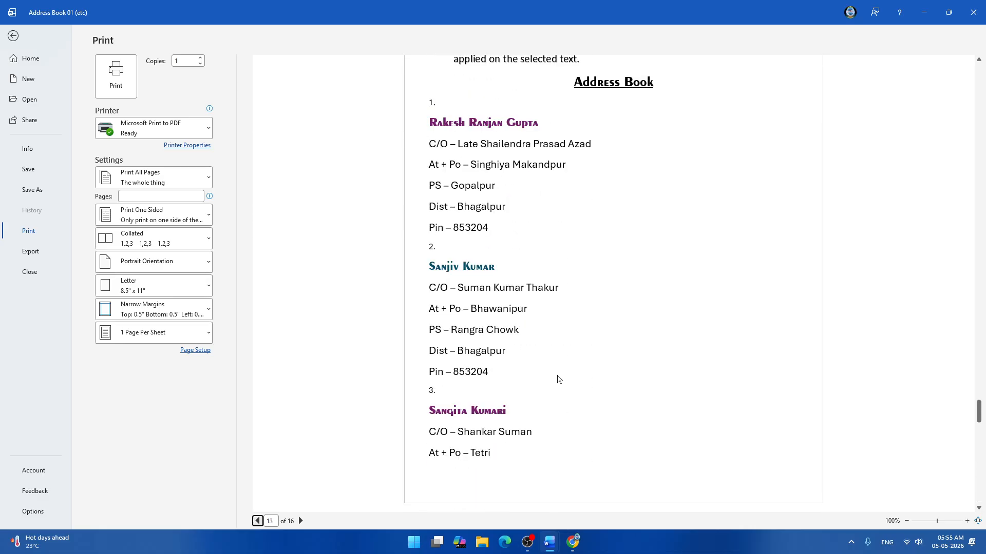
scroll(558, 379, "down", 1)
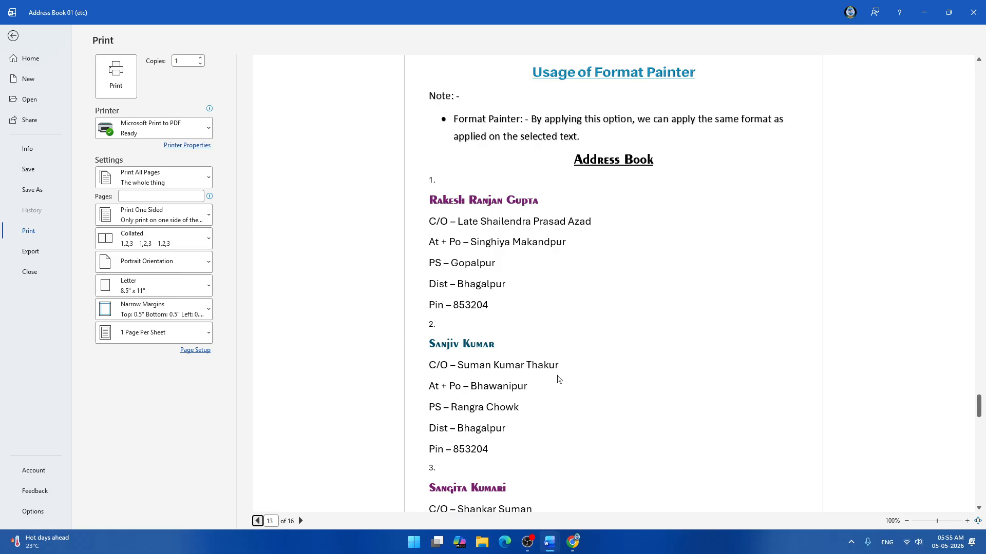
scroll(558, 378, "down", 3)
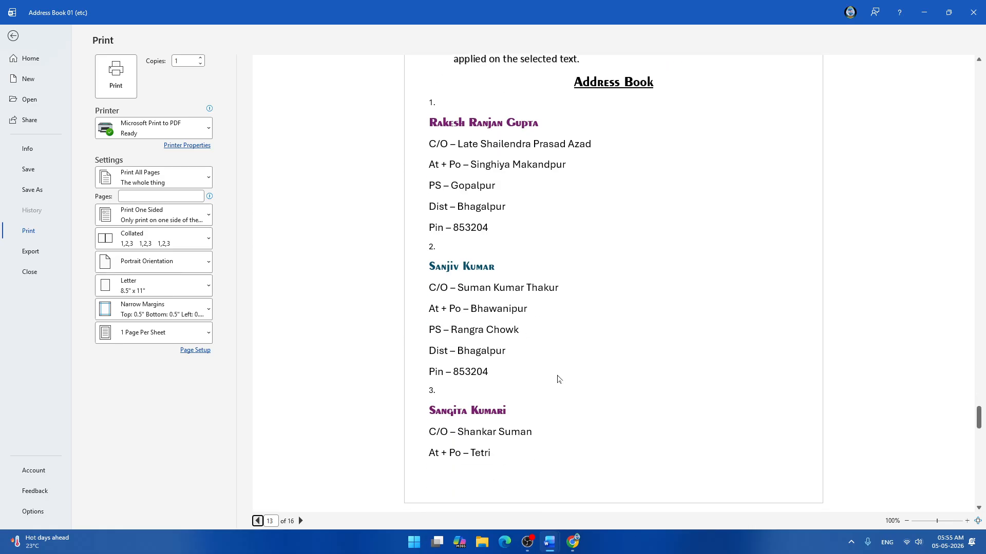
scroll(558, 379, "down", 20)
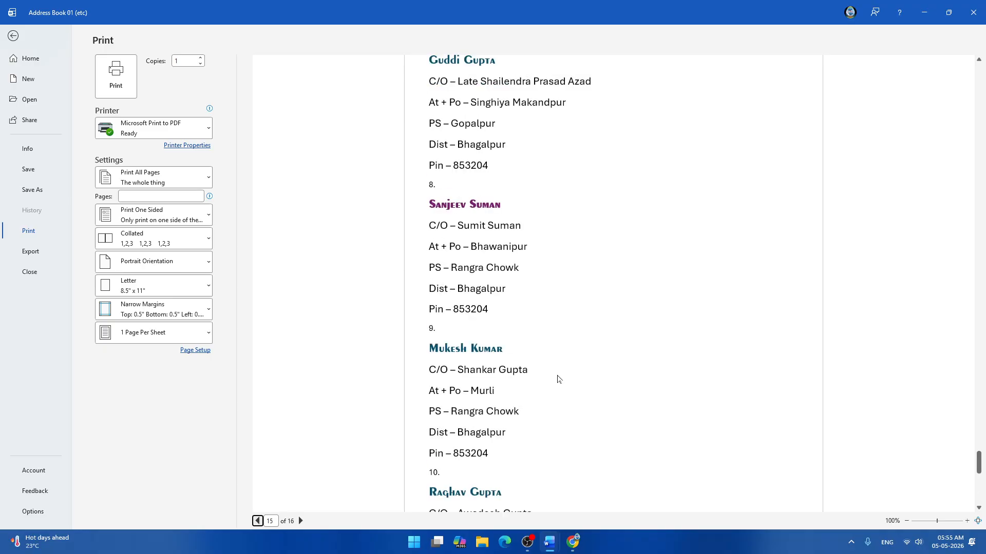
scroll(558, 378, "down", 1)
scroll(558, 378, "down", 1)
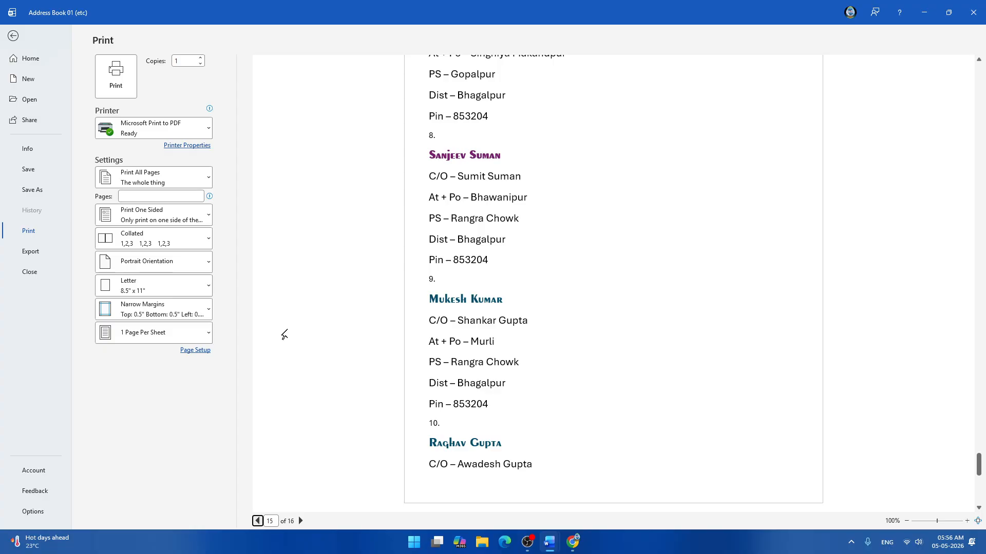
key("Escape")
Copy the whole section from the "Usage of Format Painter" heading through the tenth address at the end of the document.
scroll(493, 308, "up", 10)
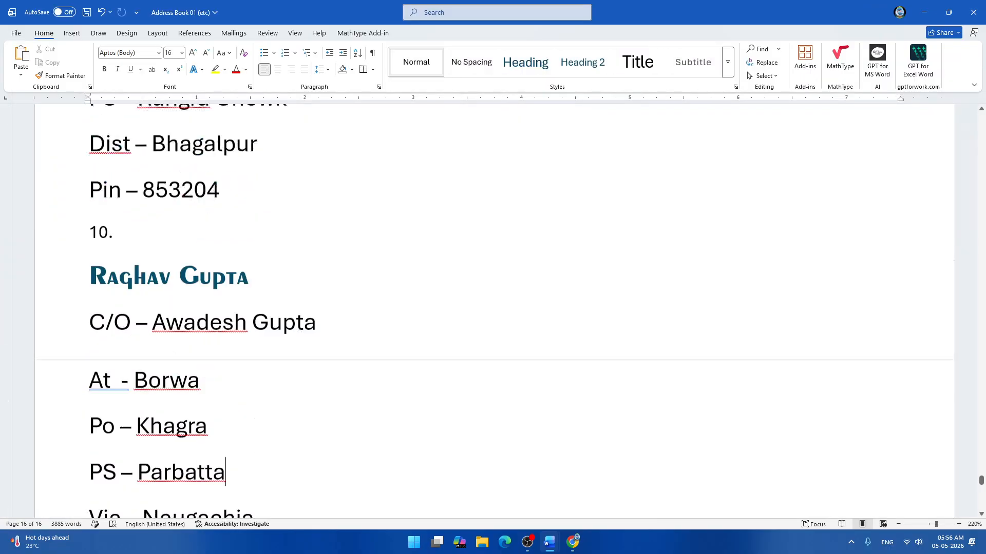
scroll(493, 308, "down", 5)
scroll(493, 308, "down", 5)
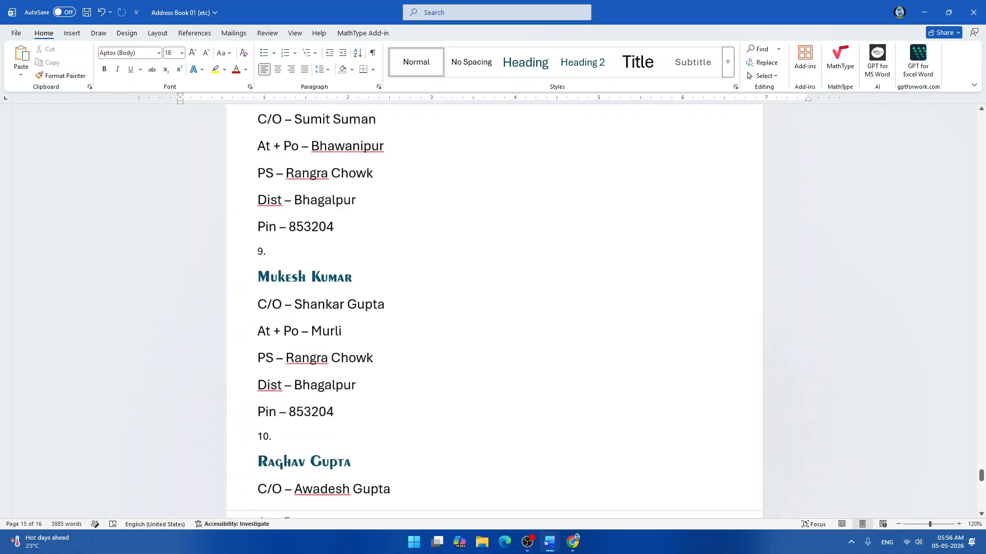
scroll(493, 308, "up", 8)
scroll(494, 308, "up", 15)
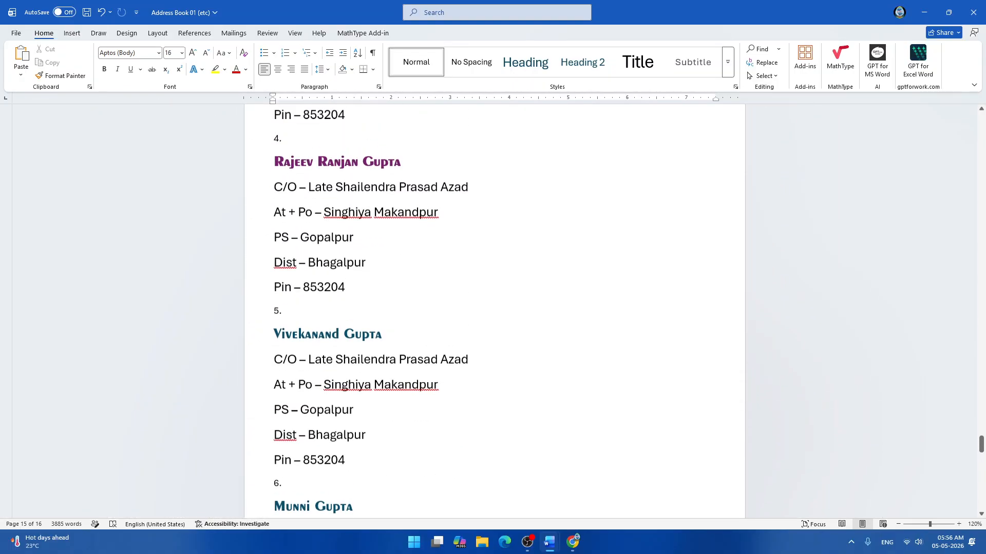
scroll(495, 308, "down", 3)
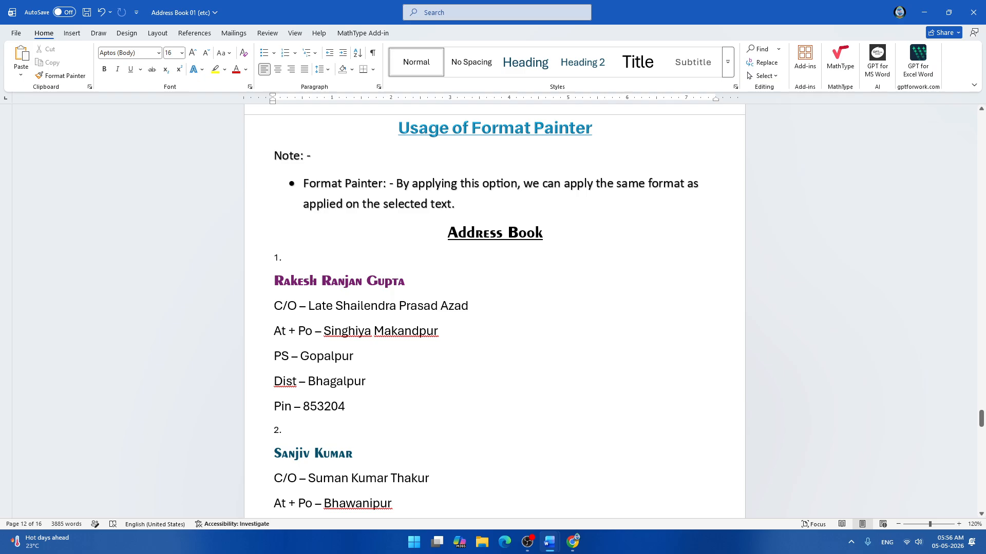
key("shift+Down")
key("shift+Down")
key("shift+Down")
key("shift+Down")
key("shift+Down")
key("shift+Down")
key("shift+Down")
key("shift+Down")
key("shift+Down")
key("shift+Down")
key("shift+Down")
key("shift+Down")
key("shift+Down")
key("shift+Down")
key("shift+Down")
key("shift+Down")
key("shift+Down")
key("shift+Down")
key("shift+Down")
key("shift+Down")
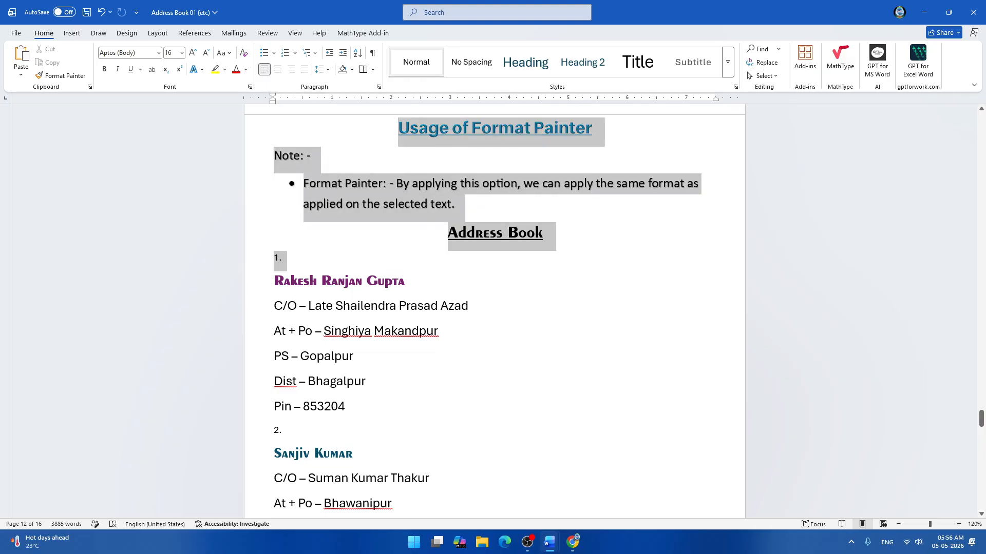
key("shift+Down")
key("shift+Down")
key("shift+Down")
key("shift+Down")
key("shift+Down")
key("shift+Down")
key("shift+Down")
key("shift+Down")
key("shift+Down")
key("shift+Down")
key("shift+Down")
key("shift+Down")
key("shift+Down")
key("shift+Down")
key("shift+Down")
key("shift+Down")
key("shift+Down")
key("shift+Down")
key("shift+Down")
key("shift+Down")
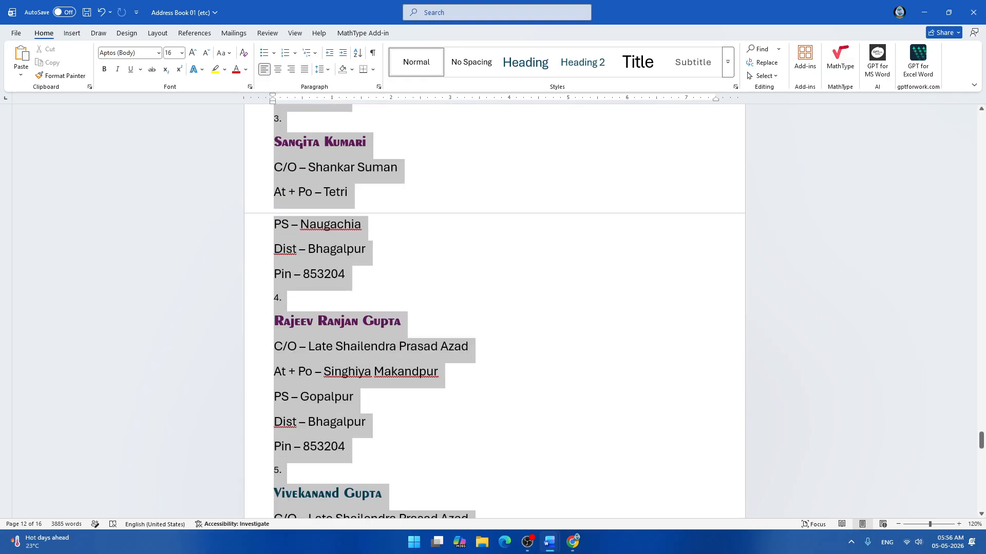
key("shift+Down")
key("shift+Down")
key("shift+Down")
key("shift+Down")
key("shift+Down")
key("shift+Down")
key("shift+Down")
key("shift+Down")
key("shift+Down")
key("shift+Down")
key("shift+Down")
key("shift+Down")
key("shift+Down")
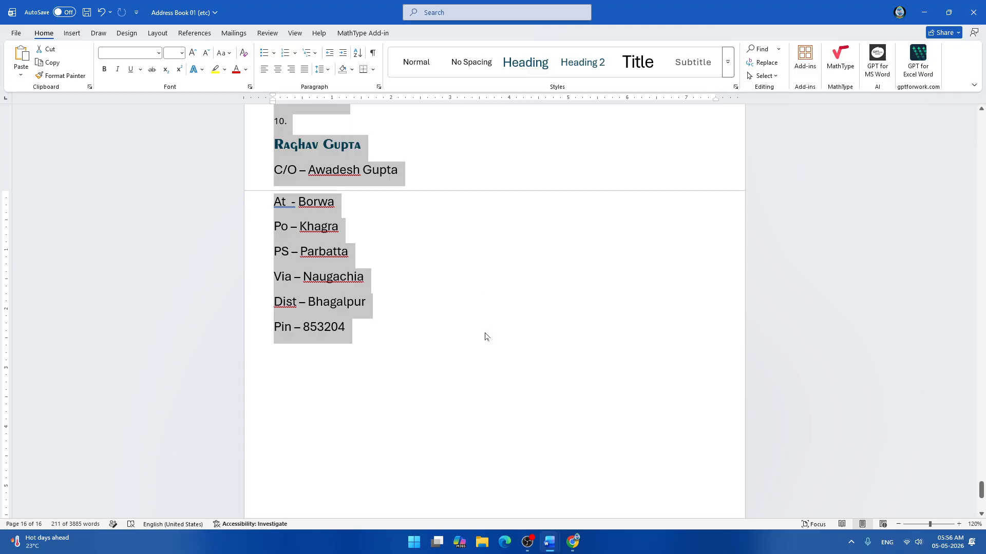
scroll(485, 337, "down", 7)
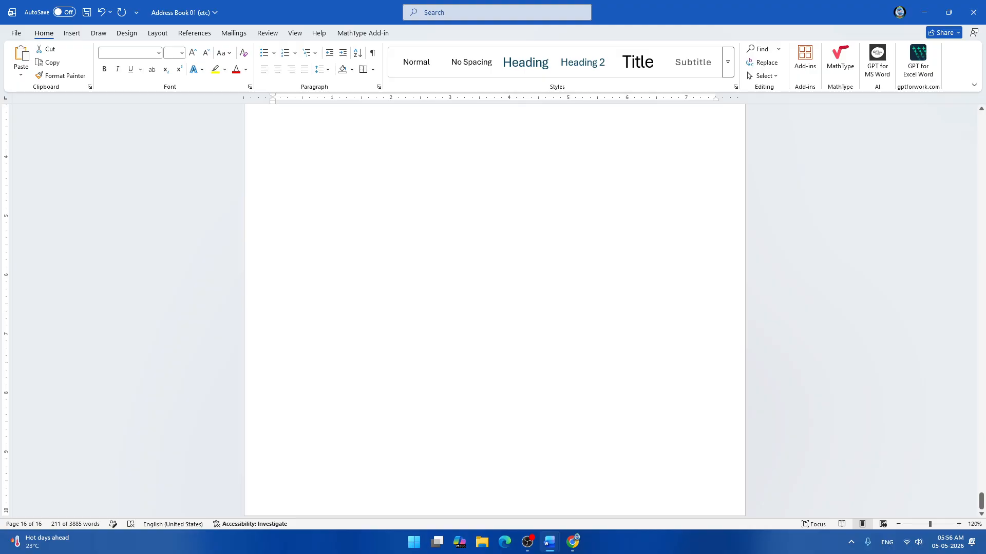
scroll(401, 396, "up", 20)
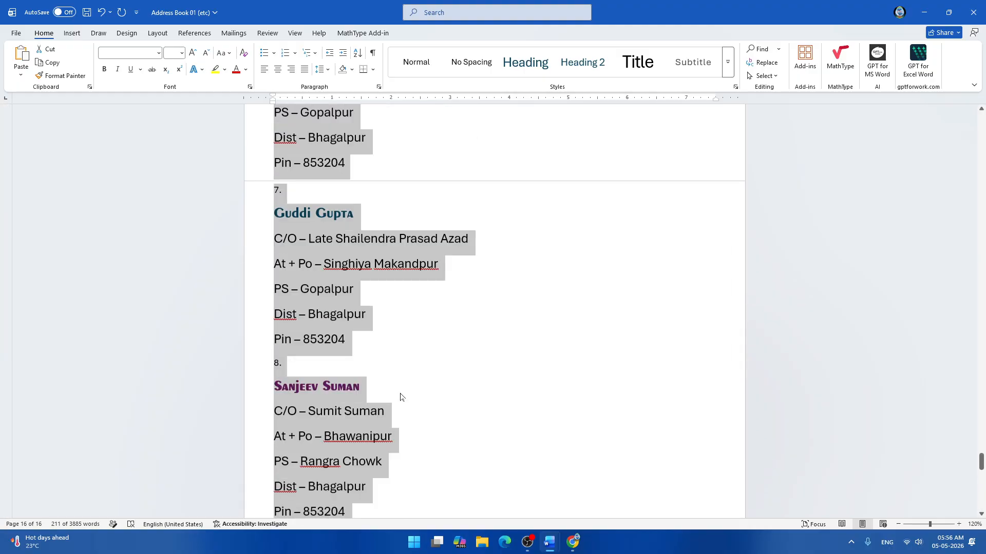
scroll(513, 359, "up", 6)
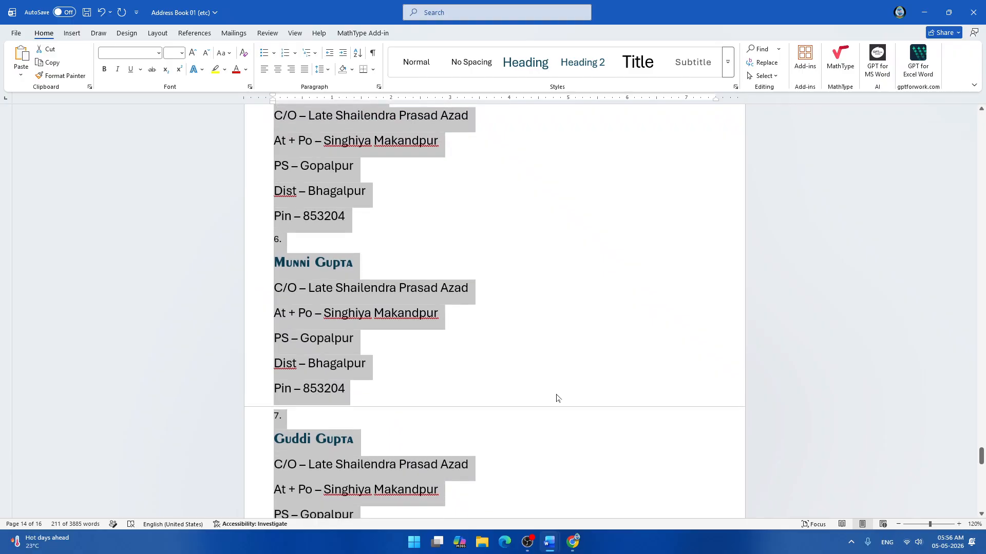
left_click(556, 398)
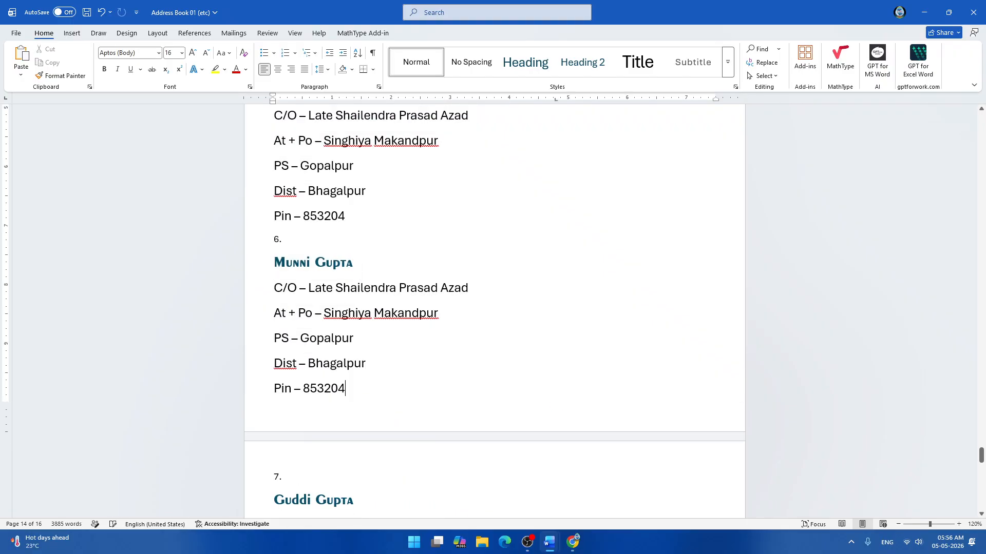
Add blank lines after the last address until a new page starts, and paste the copied Format Painter section there.
scroll(557, 406, "down", 14)
scroll(494, 308, "down", 10)
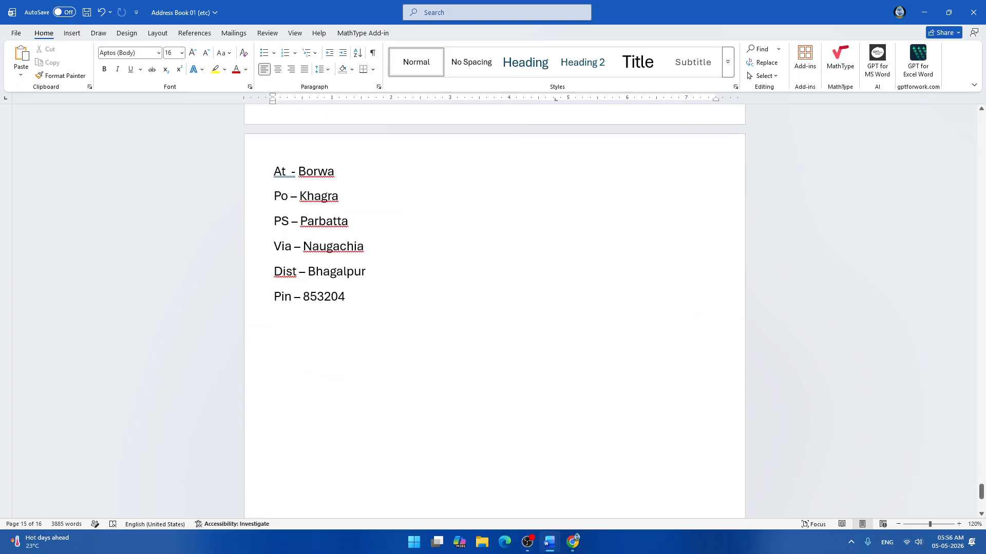
left_click(373, 302)
key("Return")
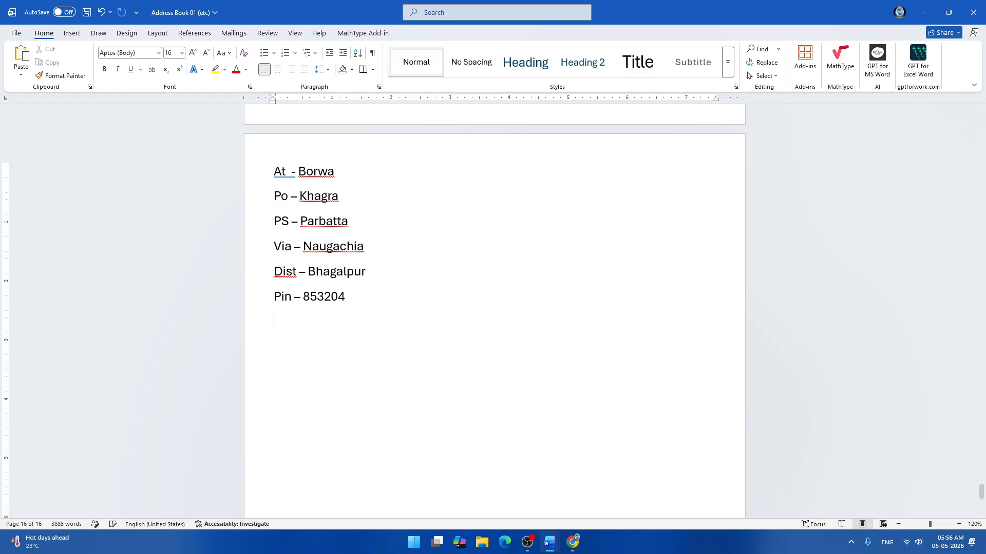
key("Return")
key("Return")
key("Return")
key("Return")
key("Return")
key("Return")
key("Return")
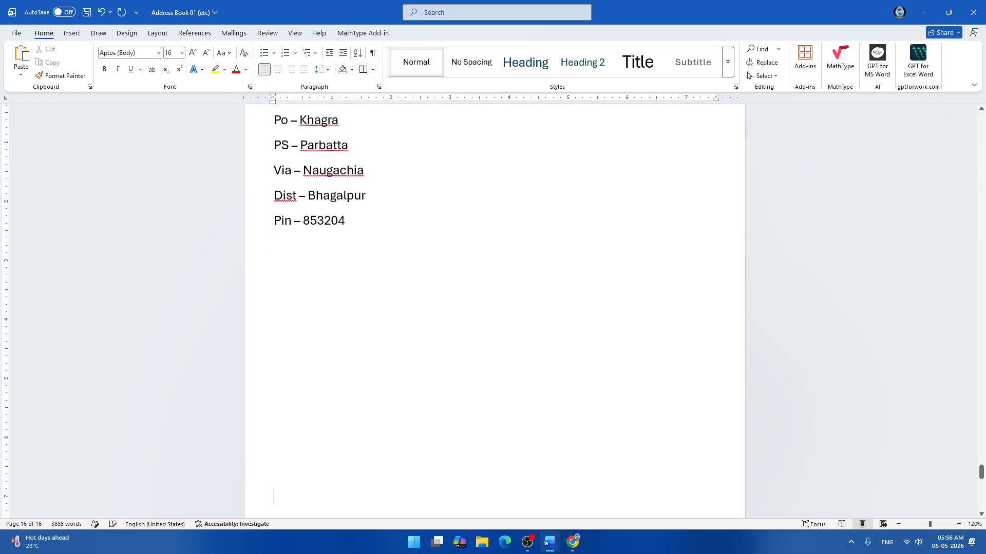
key("Return")
key("Return")
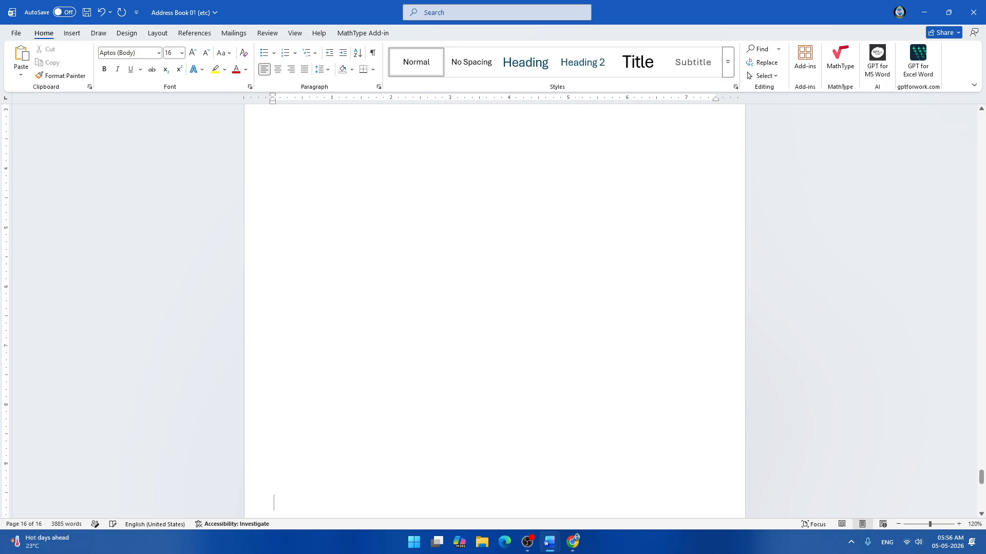
key("Return")
key("Return")
key("Return")
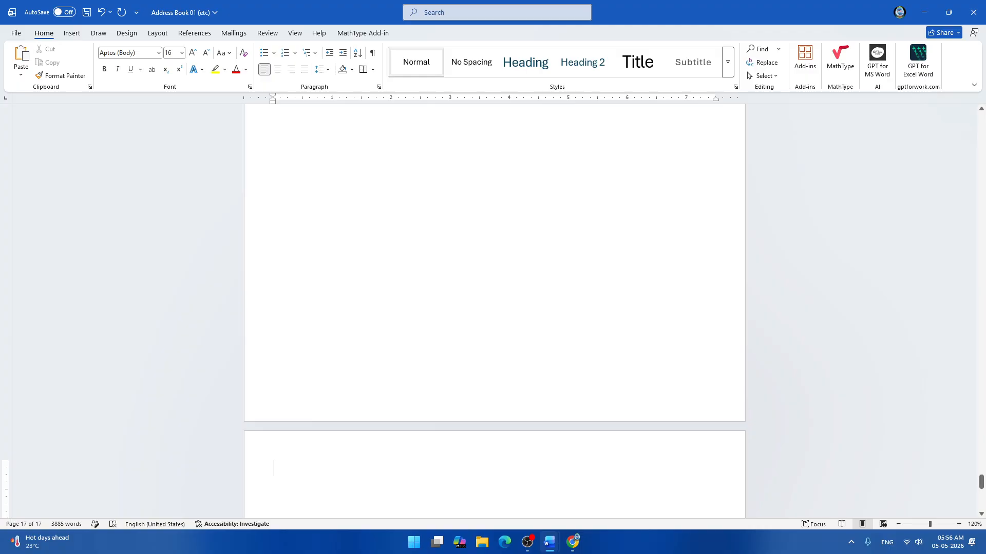
key("ctrl+v")
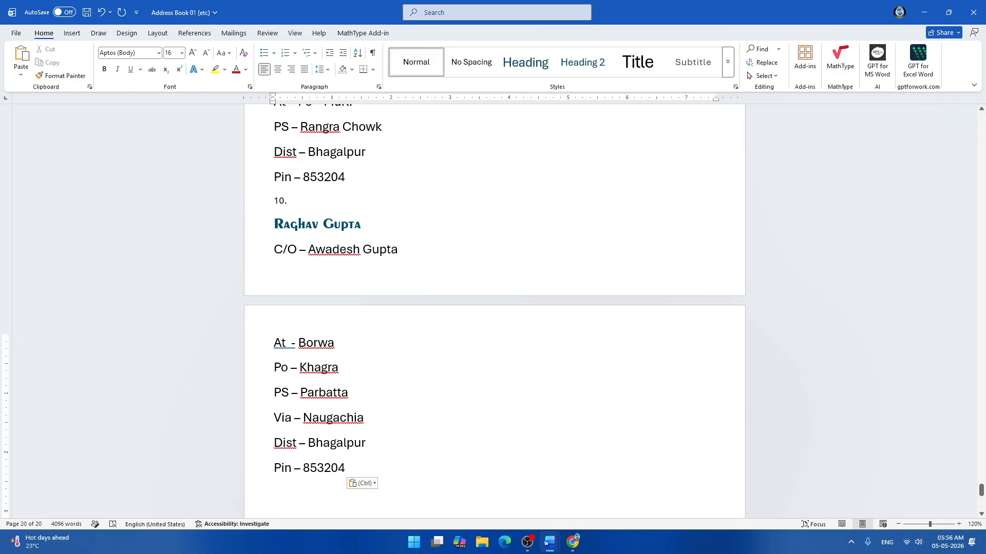
Append "(3)" to the "Address Book" heading of the pasted section and remove the underline from that number.
scroll(495, 313, "up", 15)
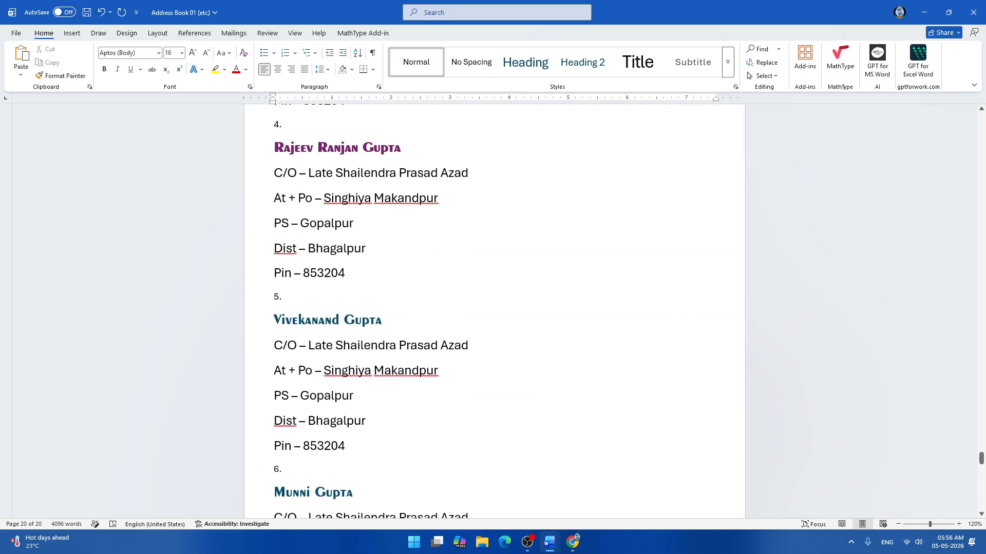
scroll(495, 313, "up", 15)
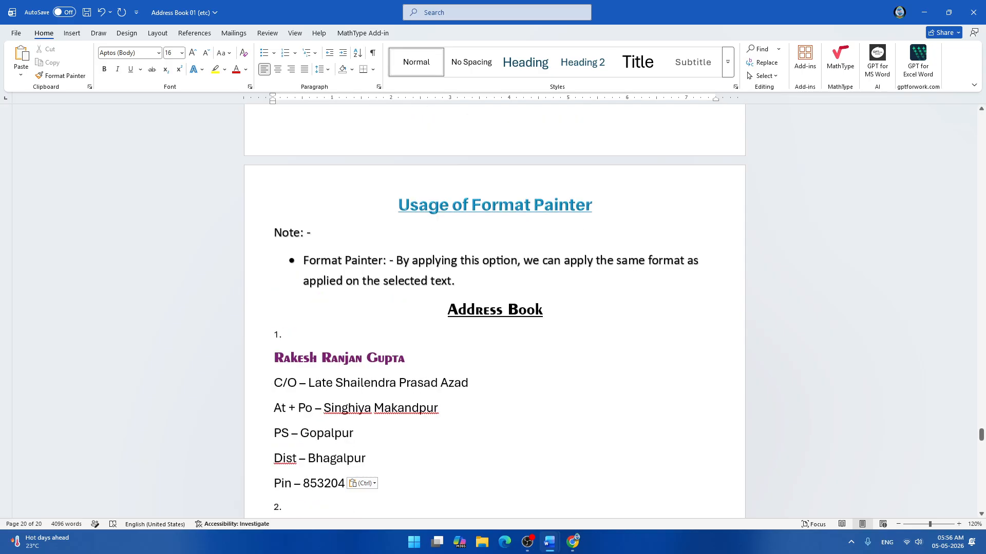
left_click(613, 326)
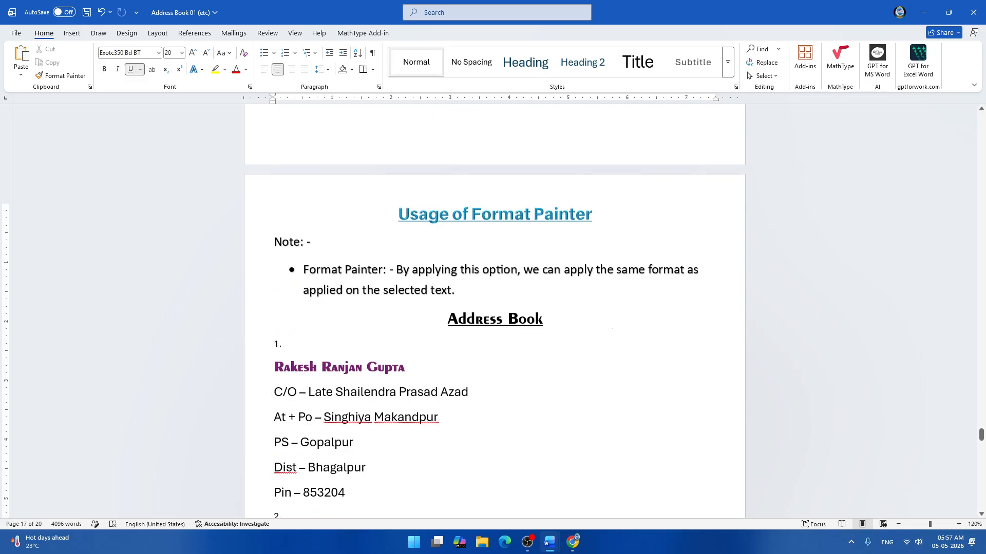
type("(")
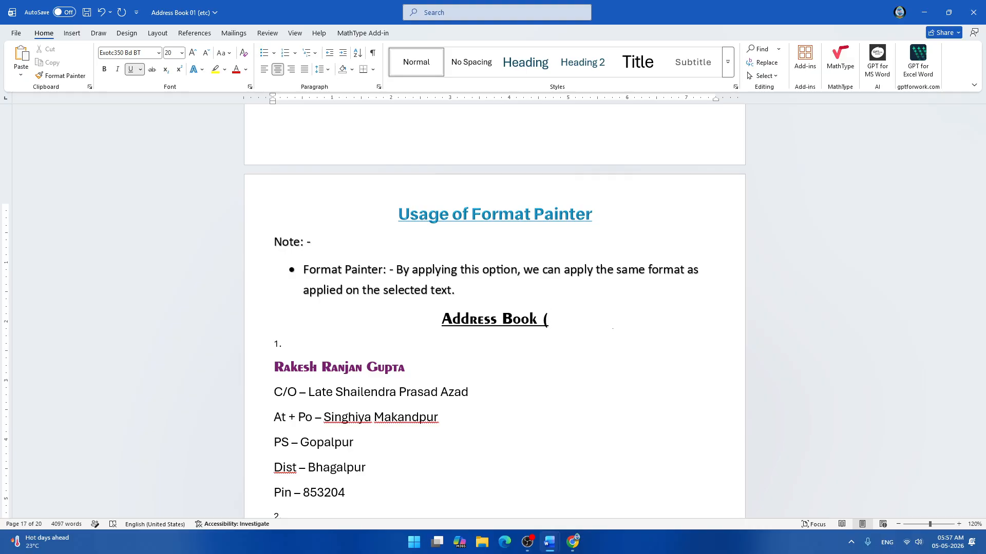
type("3)")
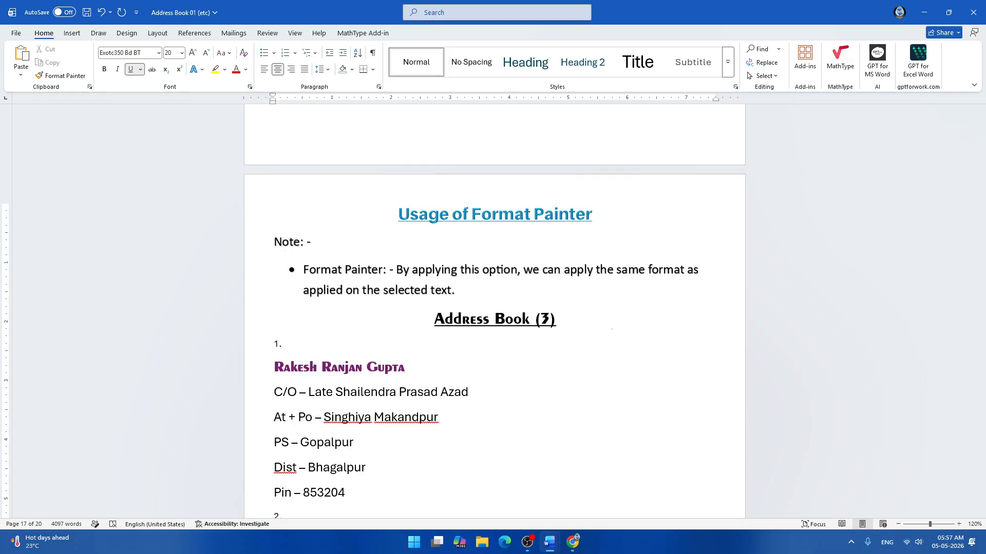
mouse_move(530, 320)
left_mouse_down()
mouse_move(556, 319)
mouse_move(535, 319)
left_mouse_up()
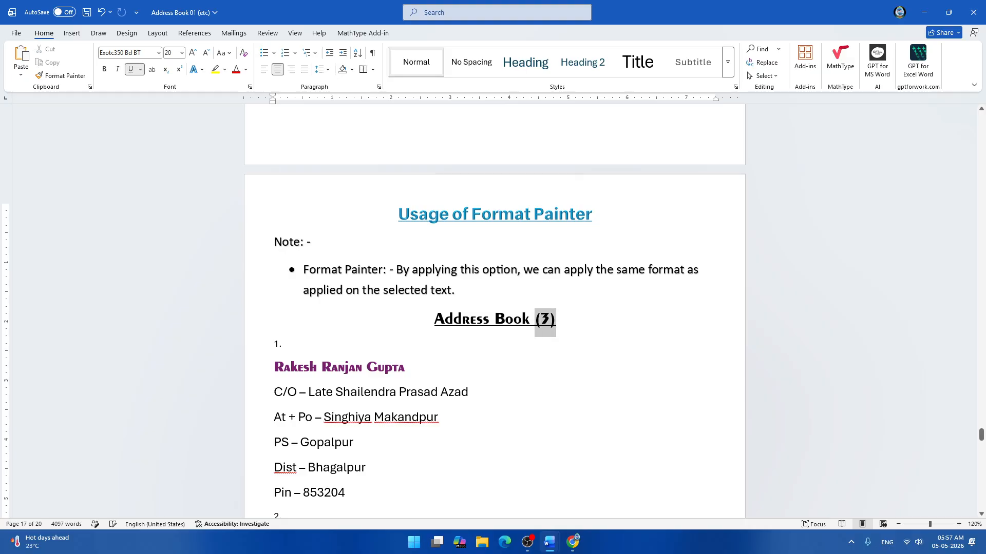
left_click(130, 69)
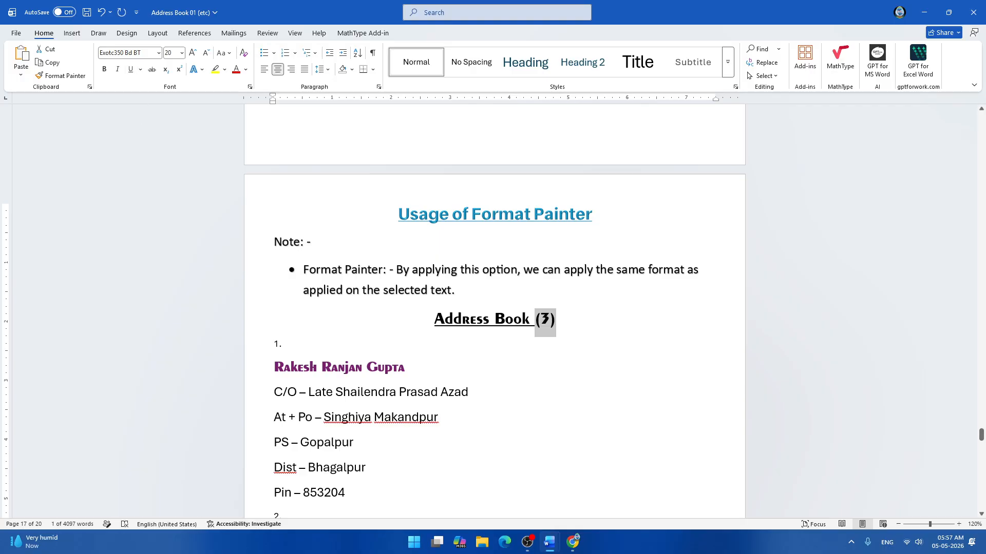
Copy the "Address Book (3)" heading and paste it over the address book heading of the earlier "Usage of Format Painter" section.
left_click(556, 319)
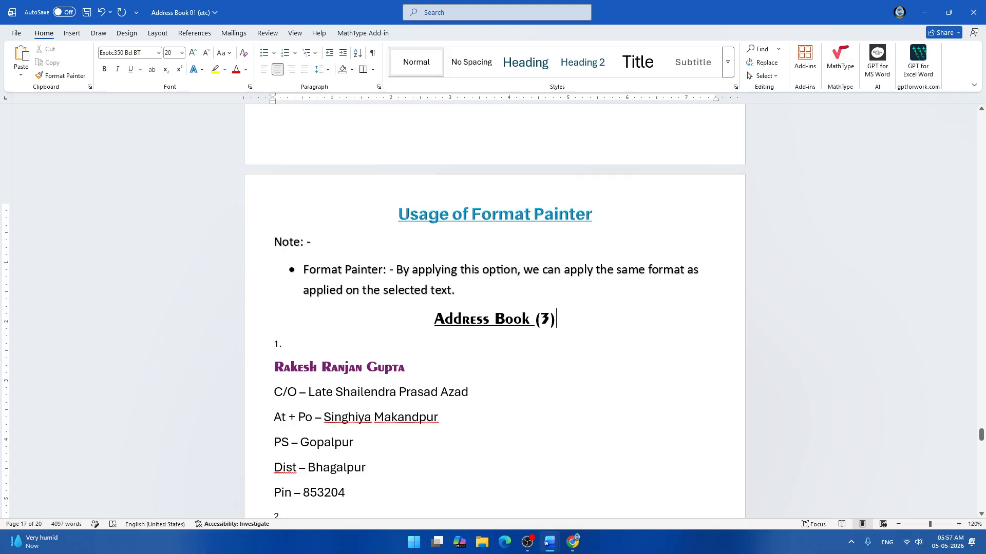
triple_click(596, 314)
key("ctrl+c")
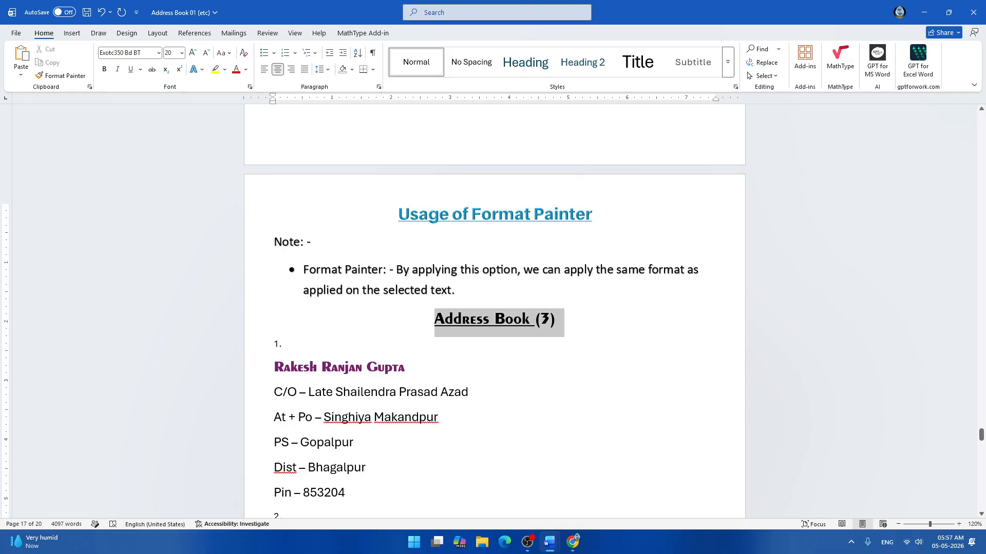
scroll(595, 314, "up", 15)
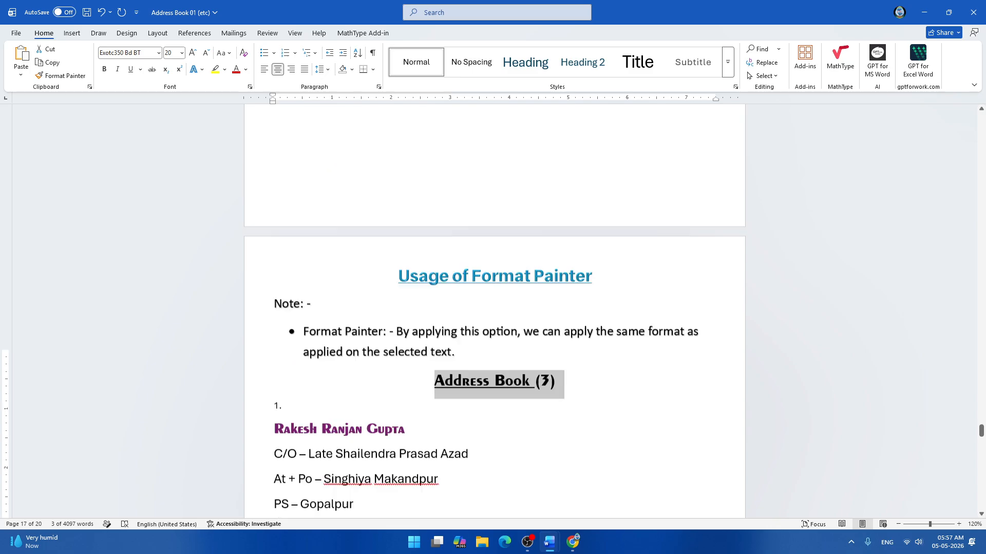
scroll(494, 308, "up", 20)
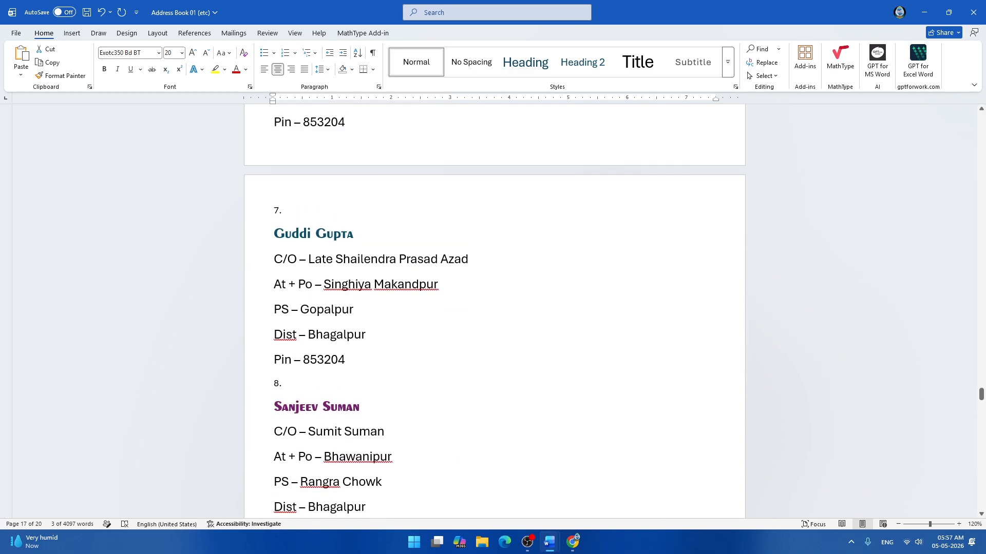
scroll(495, 308, "up", 10)
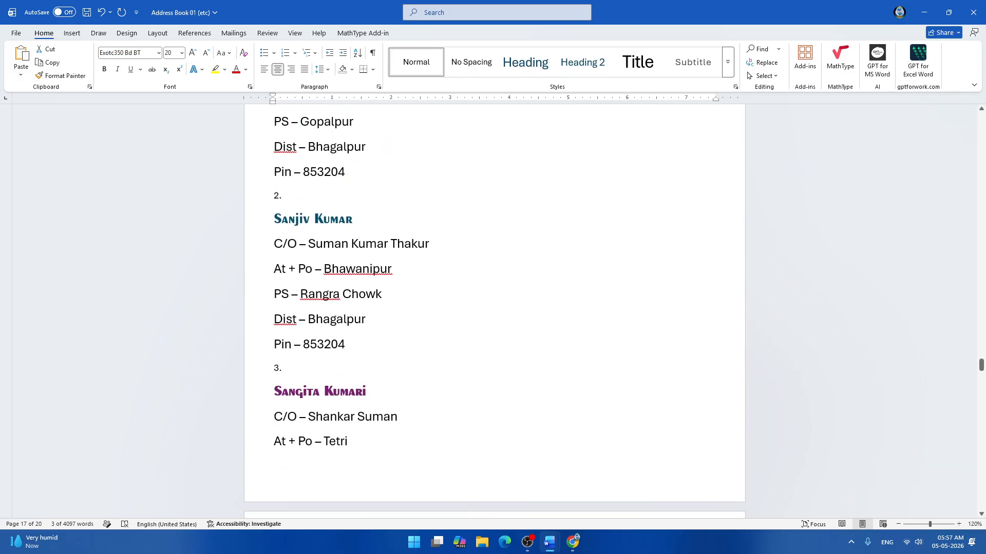
left_click_drag(554, 237, 452, 241)
key("ctrl+v")
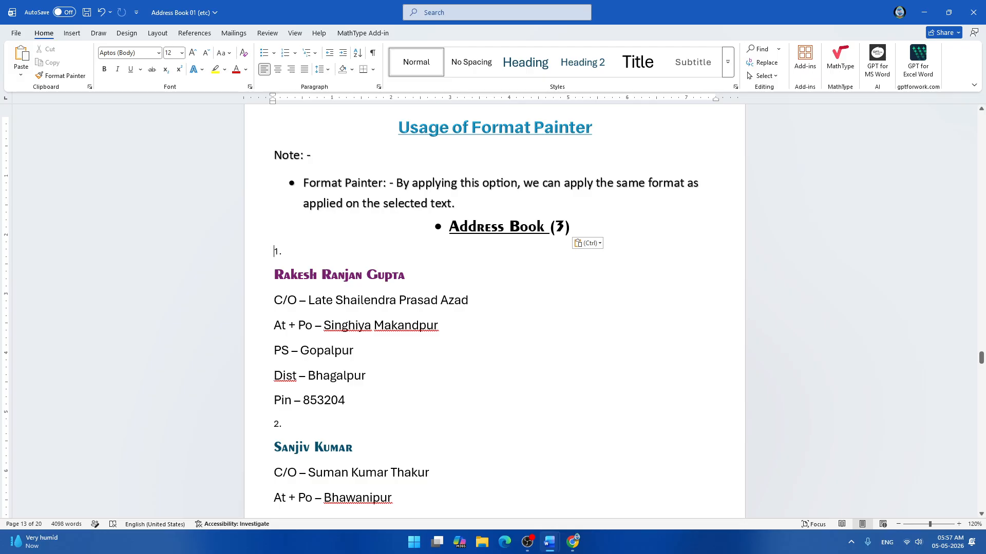
Remove the bullet from the pasted heading, center it, and change its number to "(2)".
key("Home")
key("BackSpace")
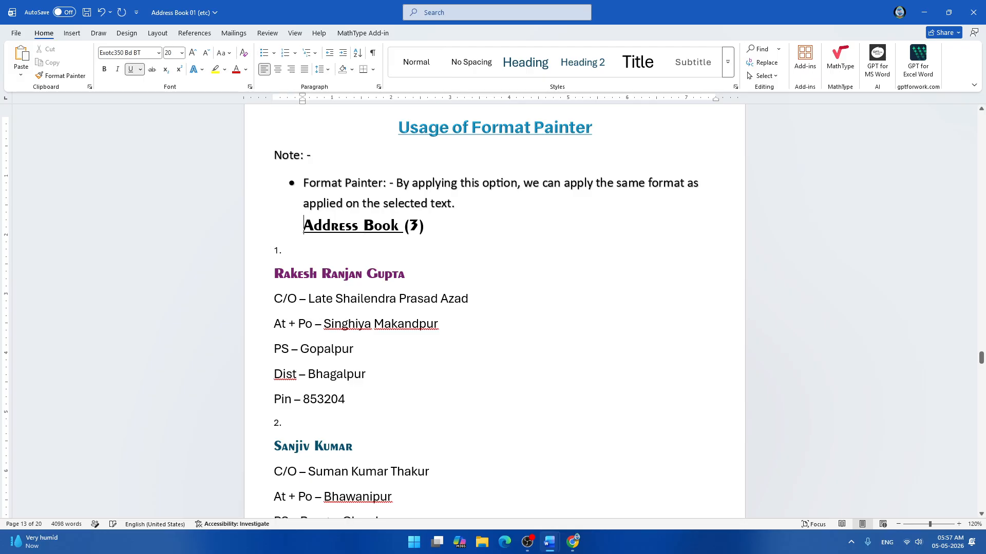
key("ctrl+e")
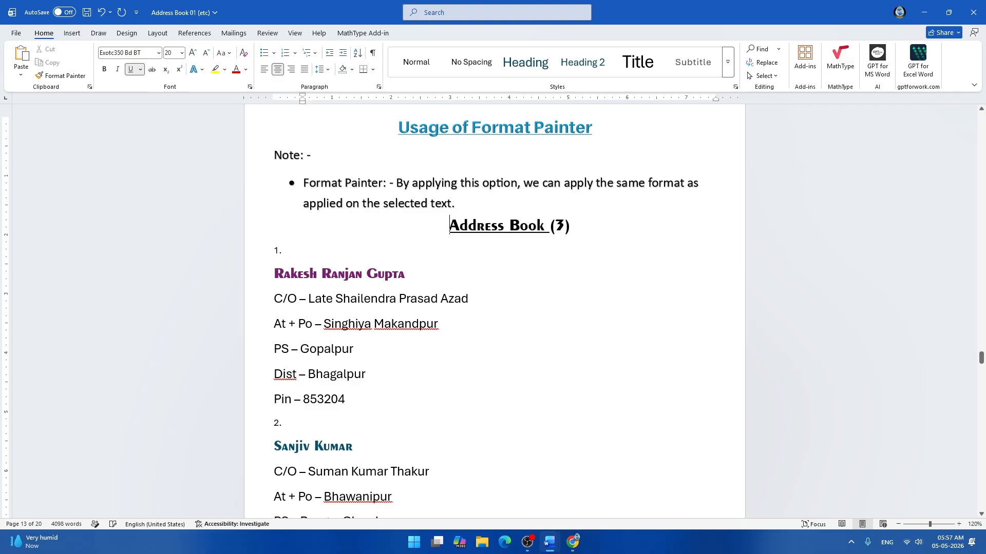
left_click_drag(554, 229, 561, 232)
type("2")
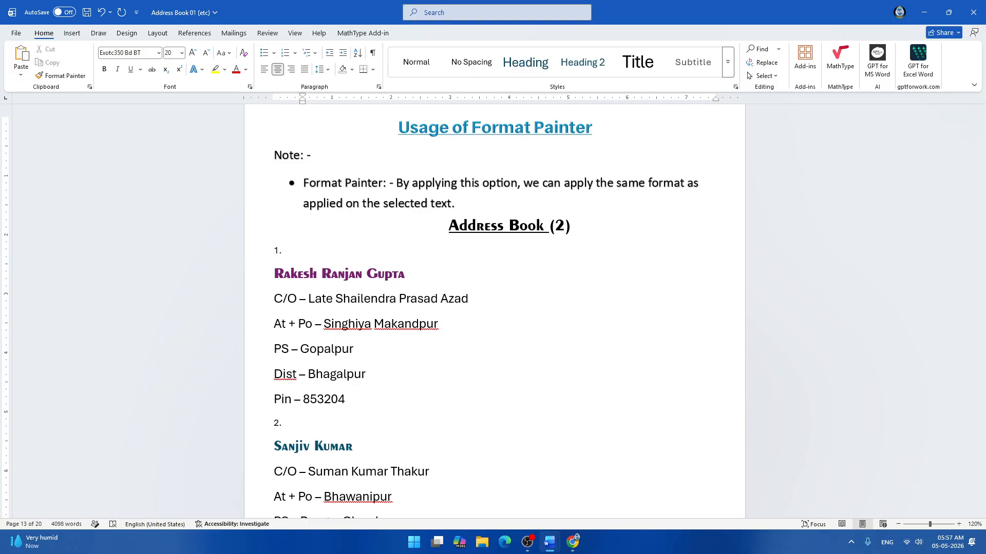
Append "1" to the "Address Book" heading on the document's first page and remove the underline from that number.
scroll(494, 308, "up", 10)
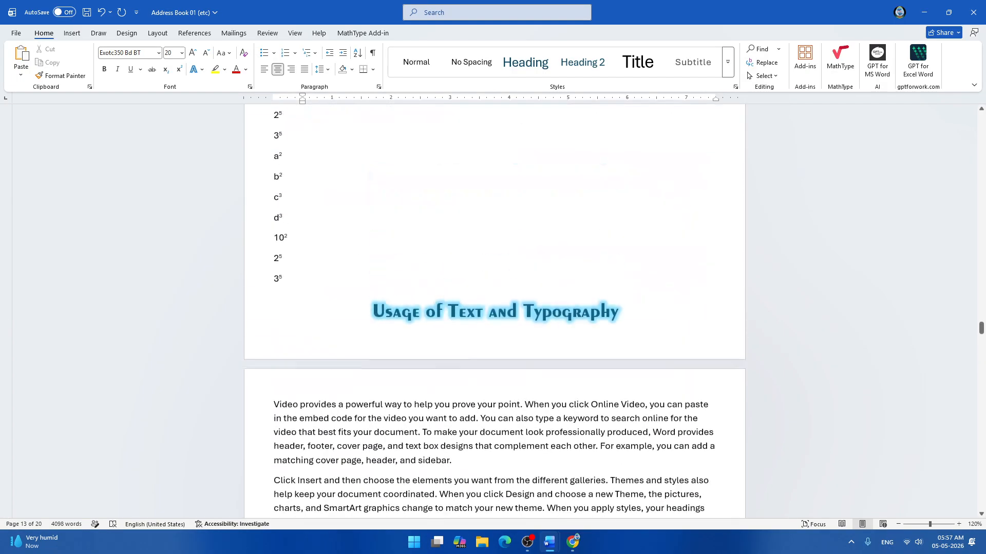
scroll(494, 308, "up", 10)
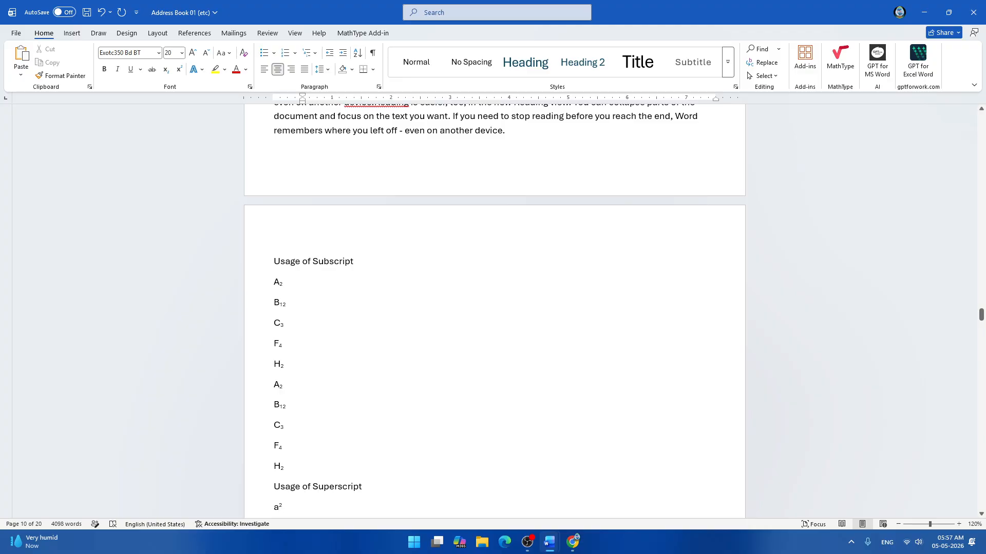
key("ctrl+Home")
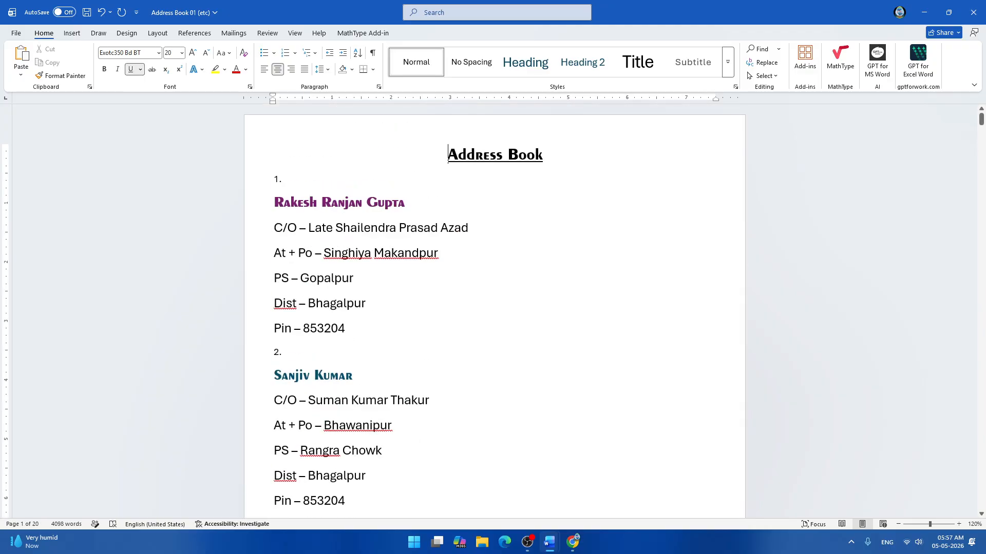
left_click(543, 154)
type("1")
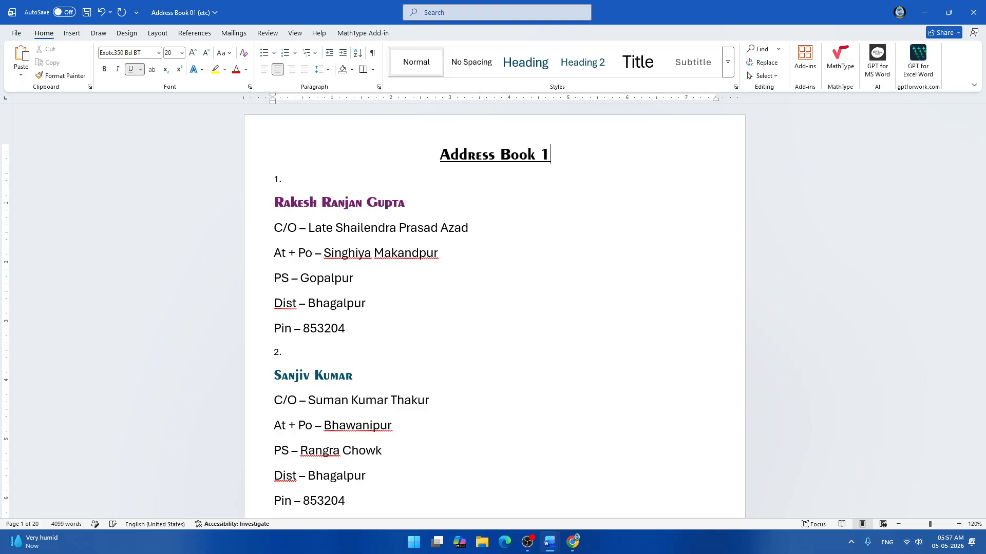
double_click(544, 155)
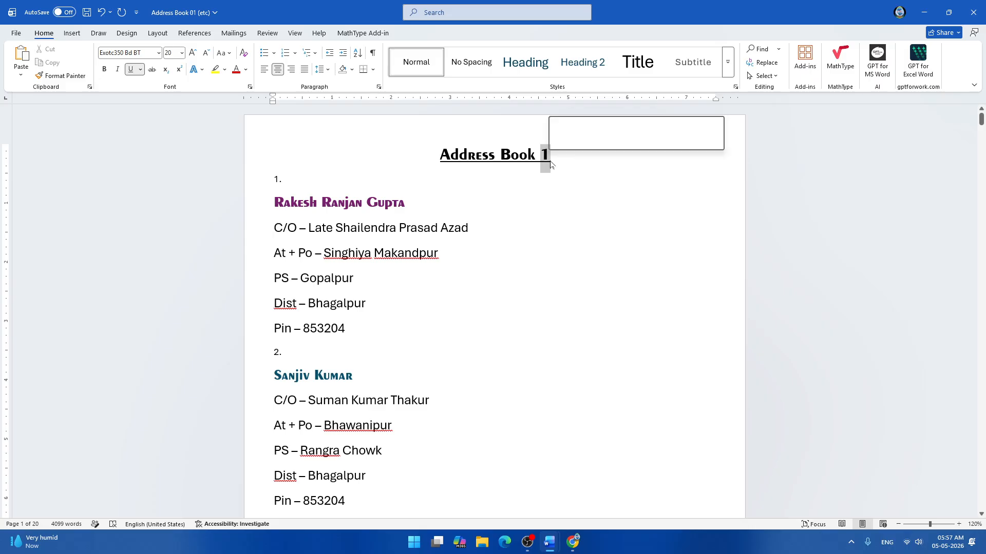
left_click(129, 70)
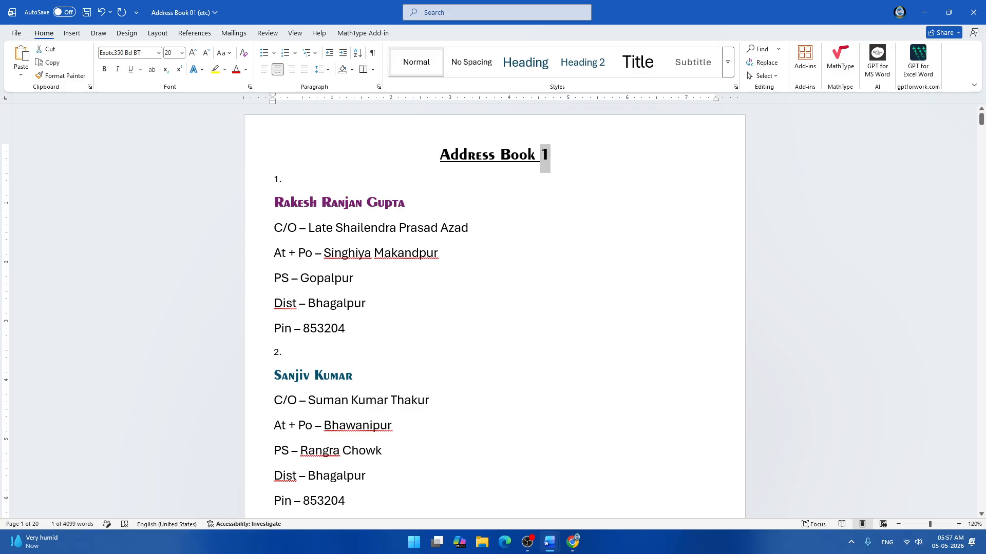
left_click(624, 252)
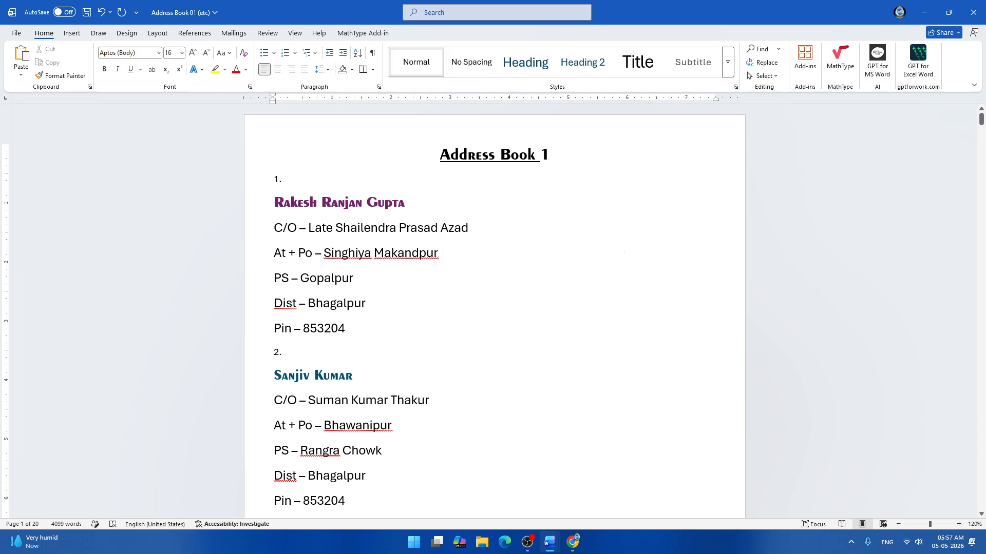
Enclose the 1 in the first page's heading in parentheses, remove the underline from "(1)", and save the document.
left_click(540, 155)
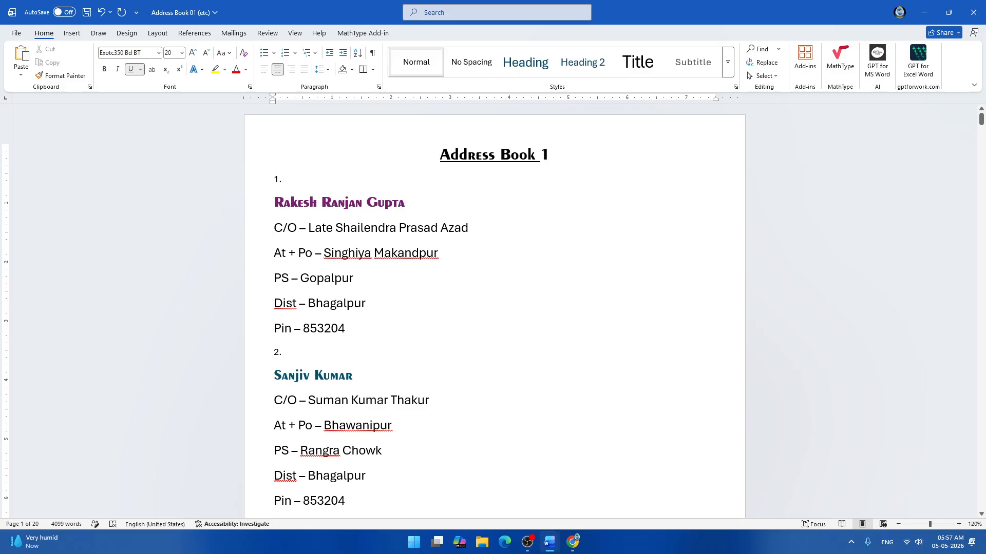
type("(")
left_click(553, 154)
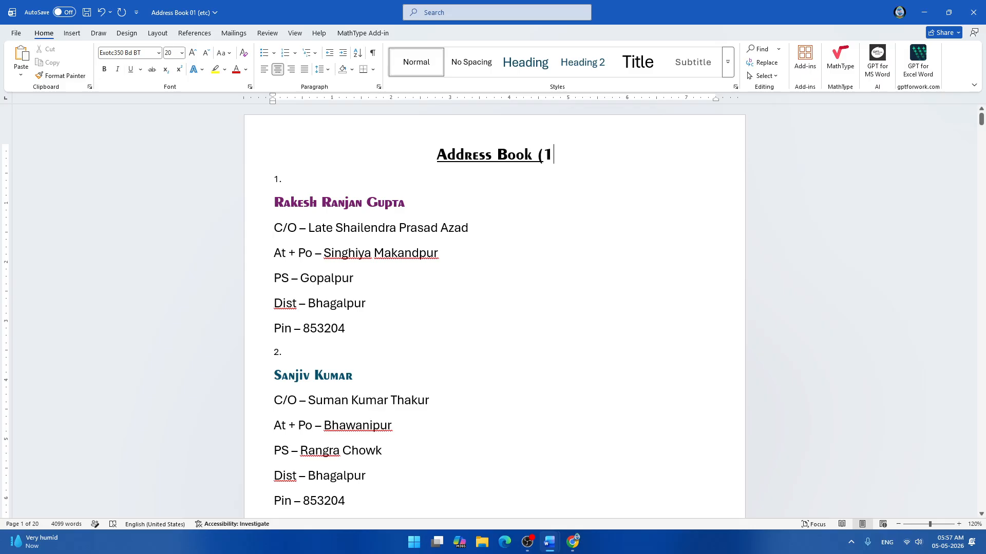
type(")")
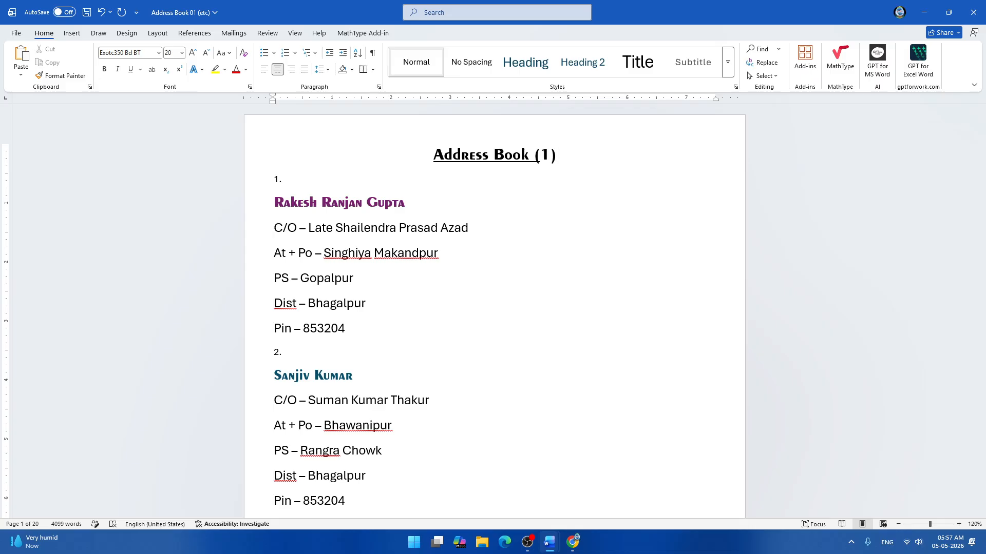
left_click_drag(534, 154, 559, 155)
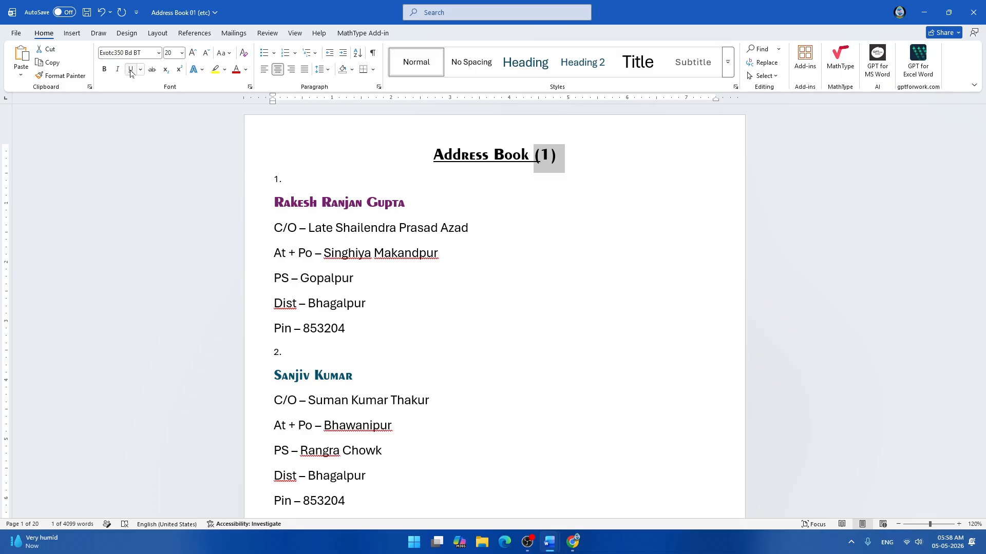
left_click(564, 252)
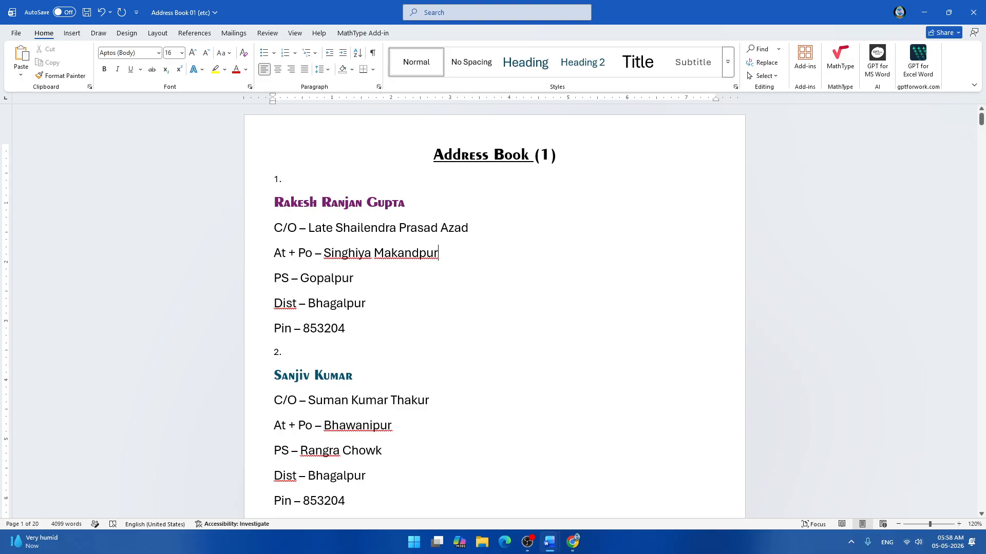
key("ctrl+s")
Insert a page break before the "Usage of Format Painter" heading of the Address Book (3) section.
scroll(495, 308, "down", 5)
scroll(494, 307, "up", 4)
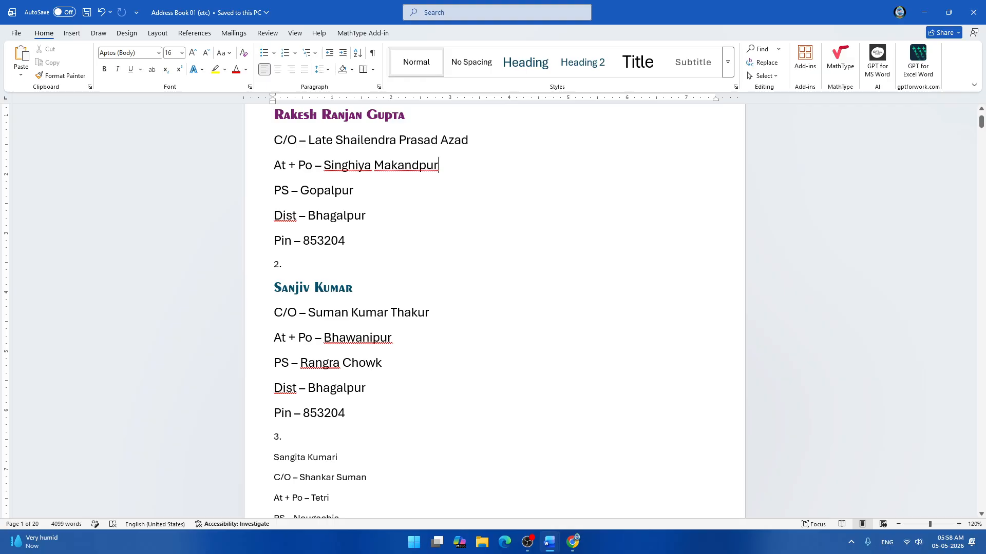
key("ctrl+End")
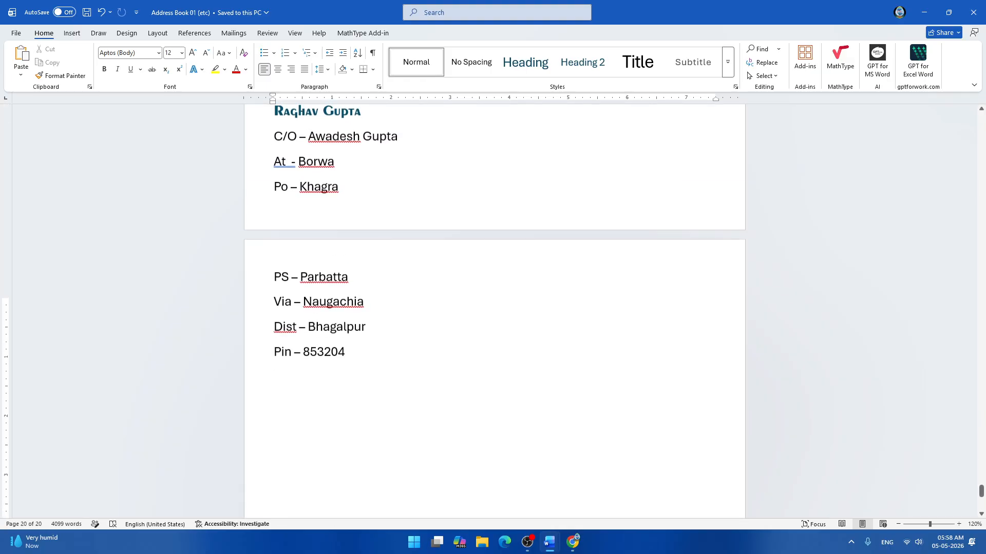
scroll(494, 308, "up", 20)
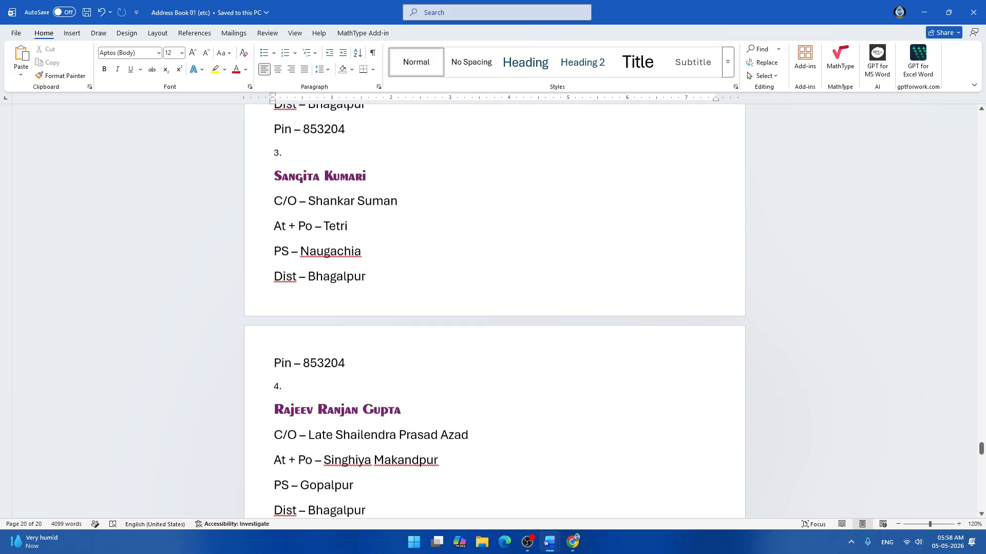
scroll(494, 308, "up", 10)
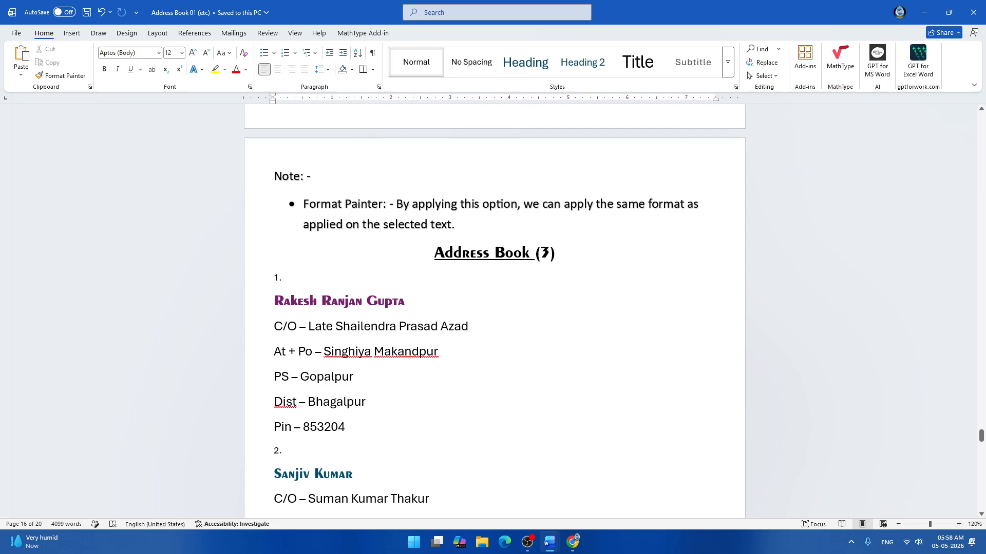
scroll(494, 308, "up", 2)
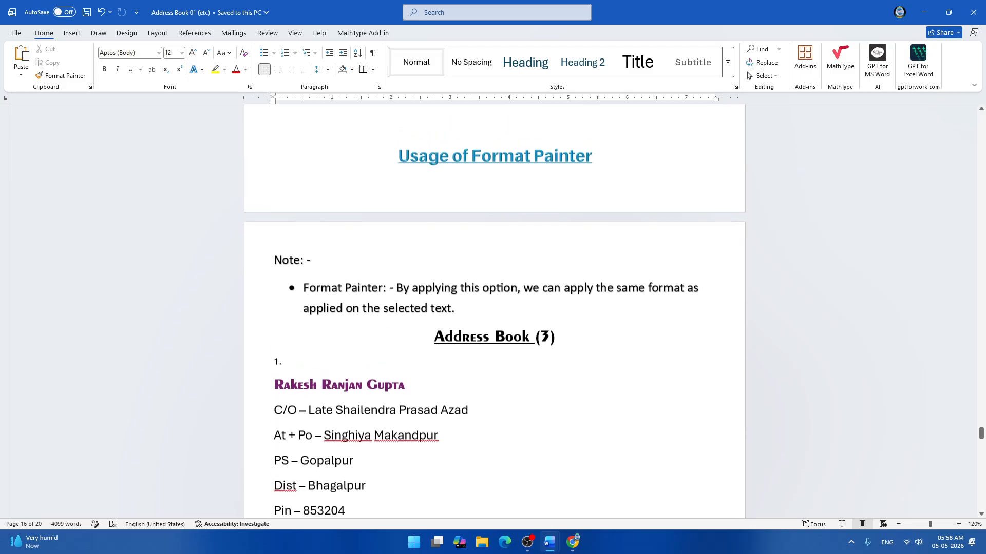
left_click(398, 159)
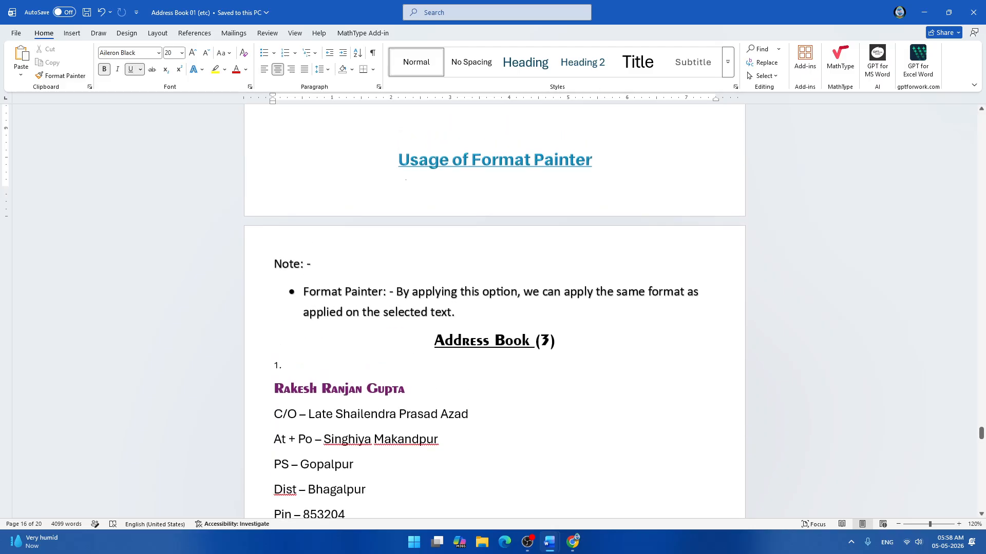
key("ctrl+Return")
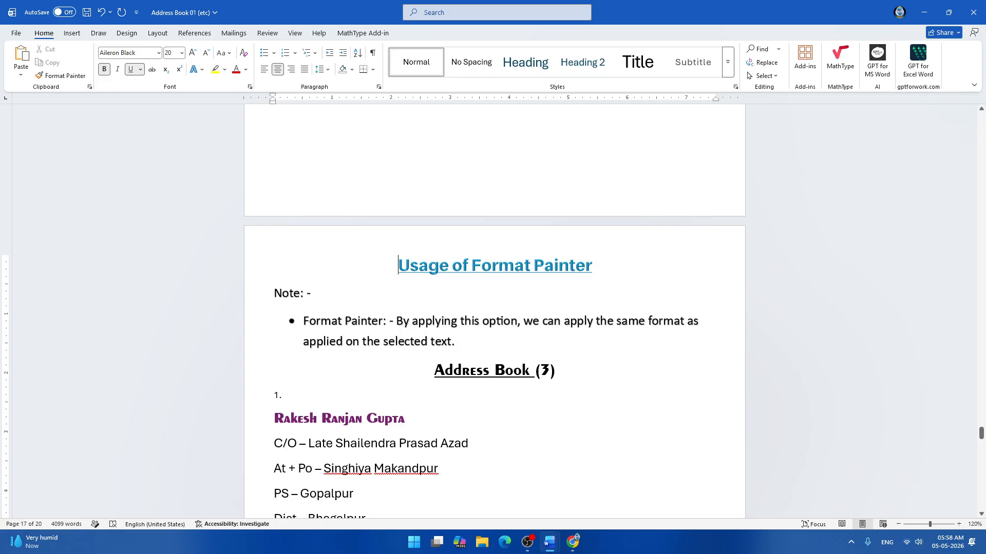
Replace "Format Painter" with "Clear All Formatting" in the heading above Address Book (3).
mouse_move(469, 265)
left_mouse_down()
mouse_move(594, 265)
mouse_move(471, 265)
left_mouse_up()
left_click(595, 265)
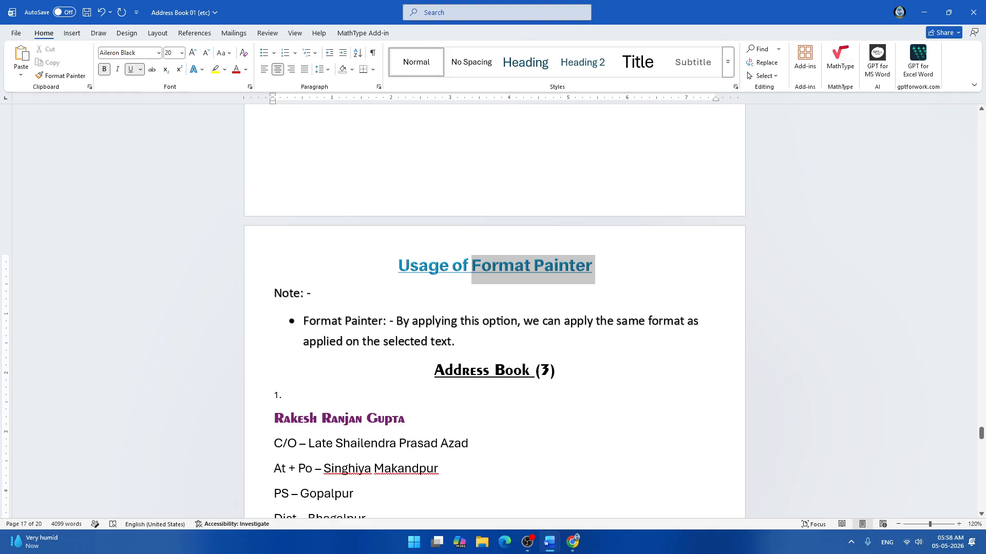
type("C")
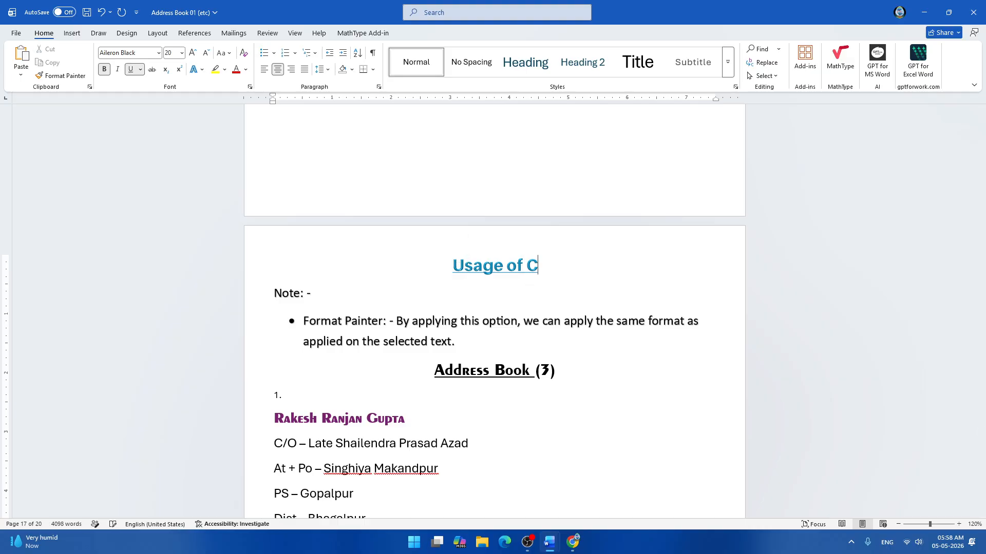
type("lear All")
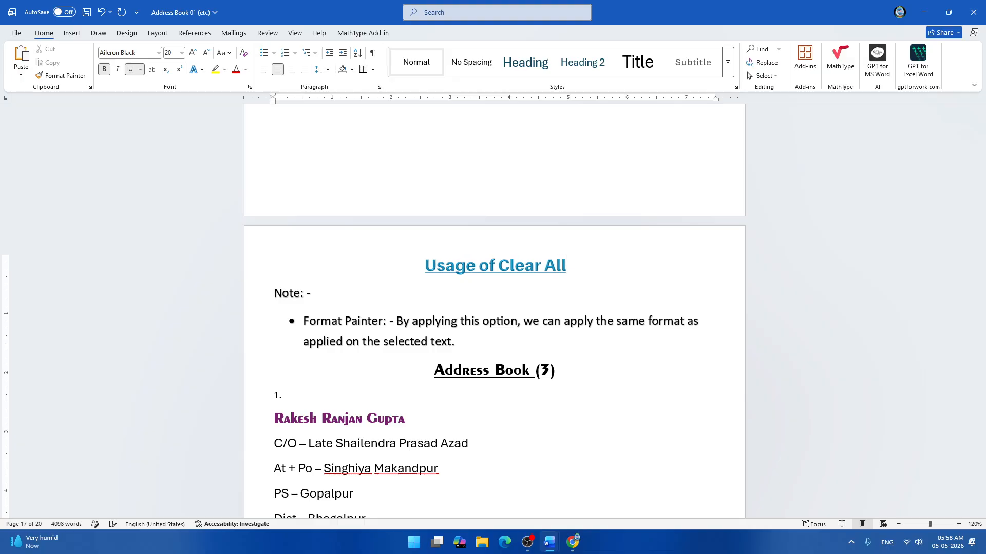
type(" Formatting")
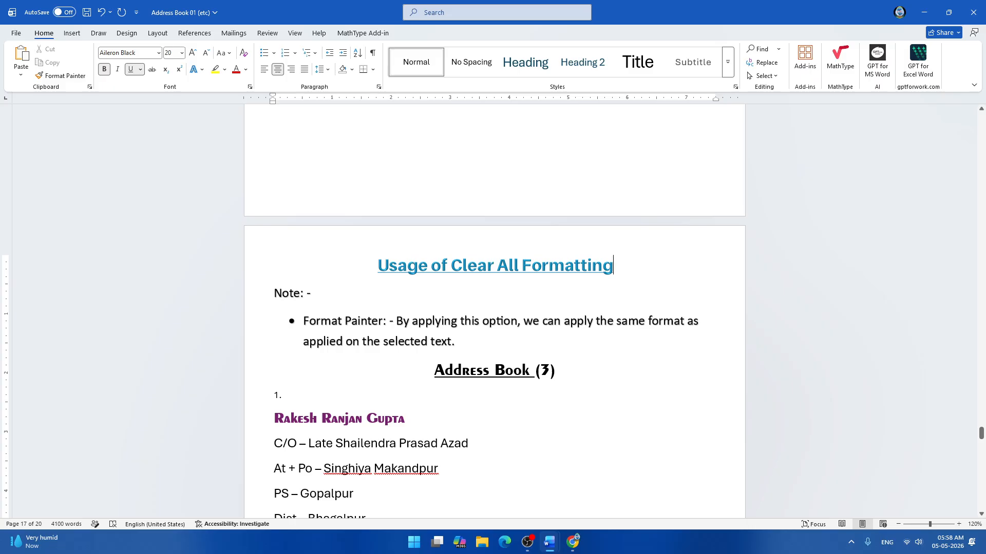
Replace "Format Painter" with "Clear All Formatting" in the bulleted note under the "Usage of Clear All Formatting" heading.
left_click_drag(303, 321, 382, 321)
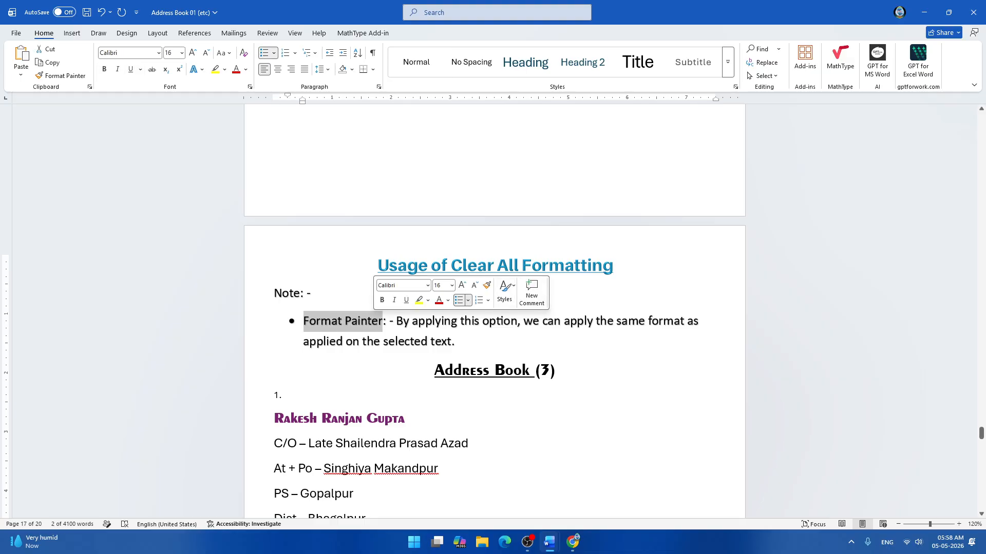
left_click(447, 265)
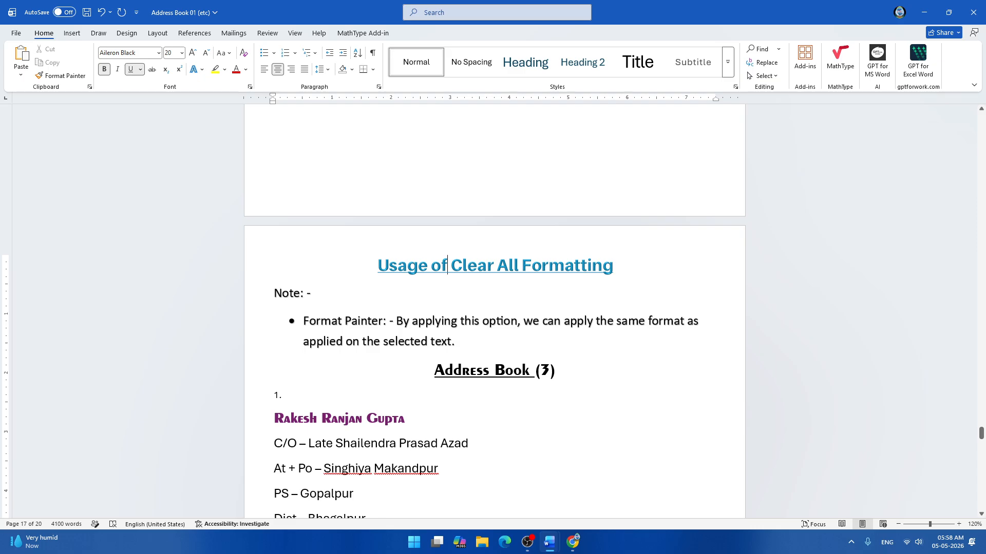
left_click_drag(303, 321, 383, 321)
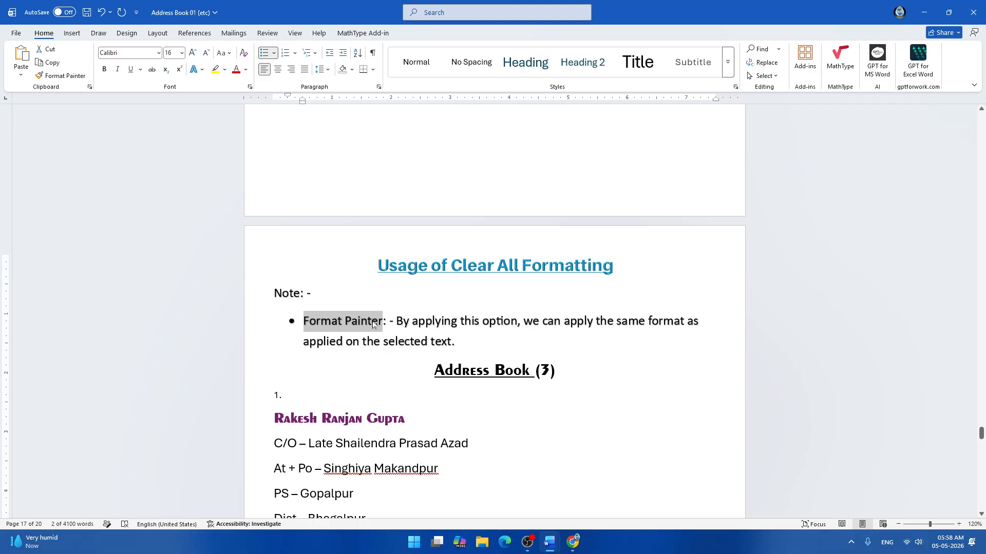
type("C")
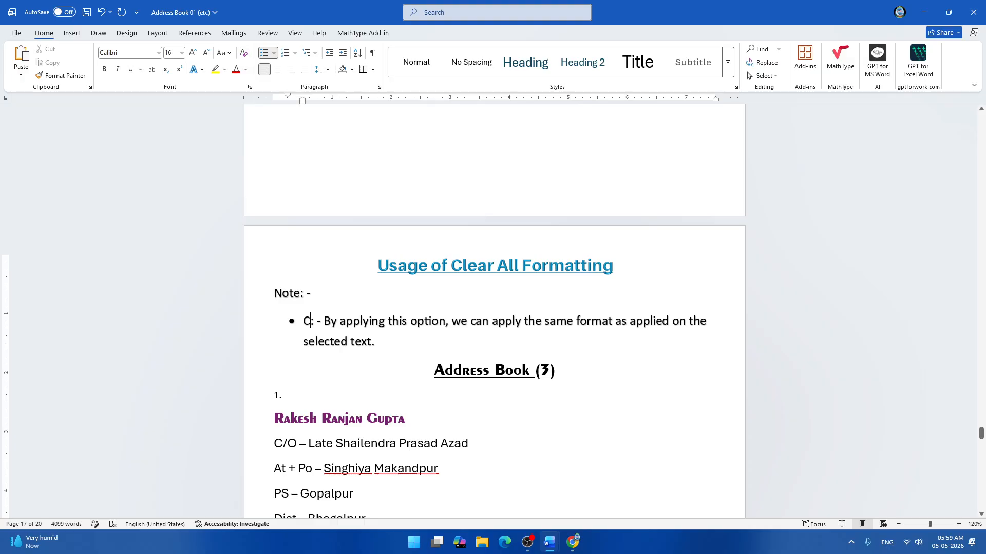
type("lear All ")
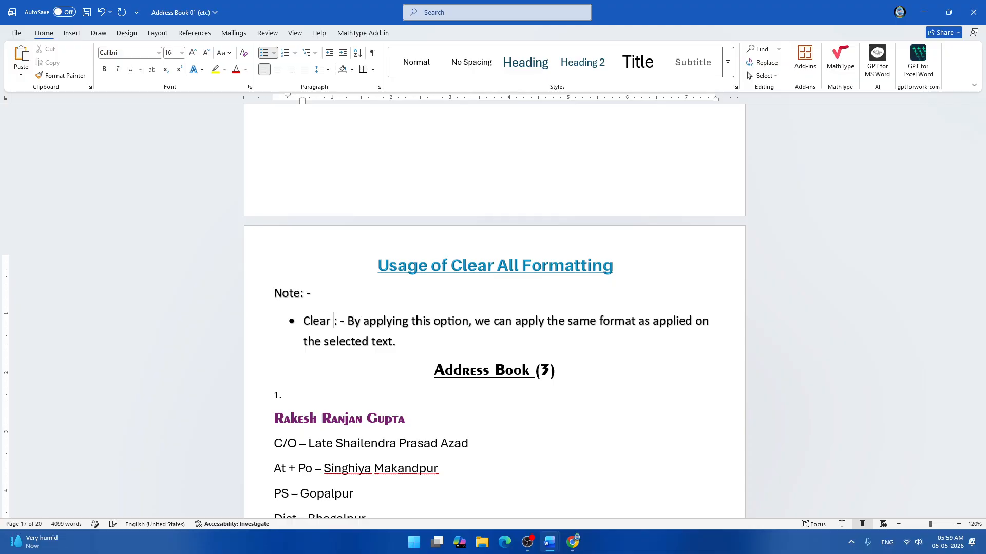
type("Form")
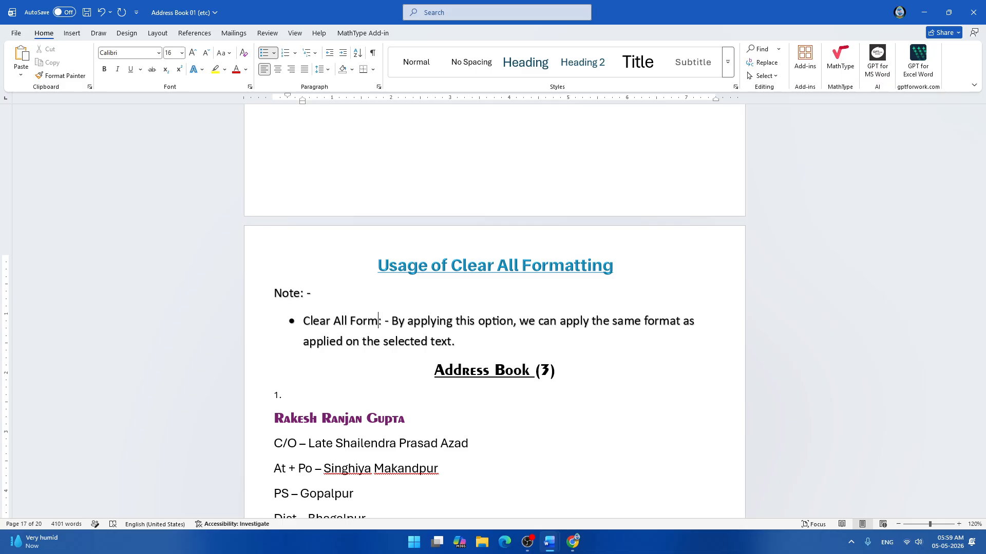
type("atting")
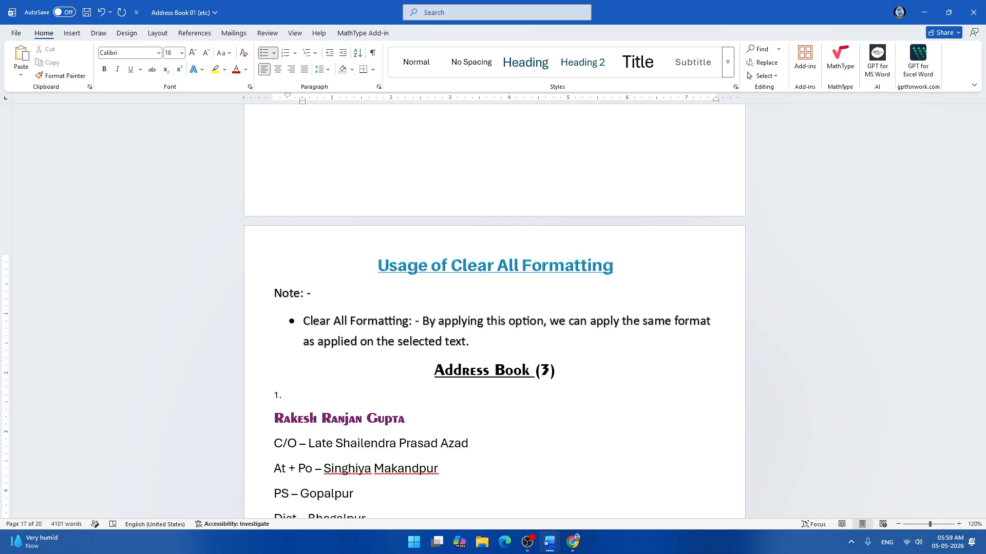
Save the document and apply the suggested spacing correction after "Formatting" in the bulleted note.
left_click(556, 423)
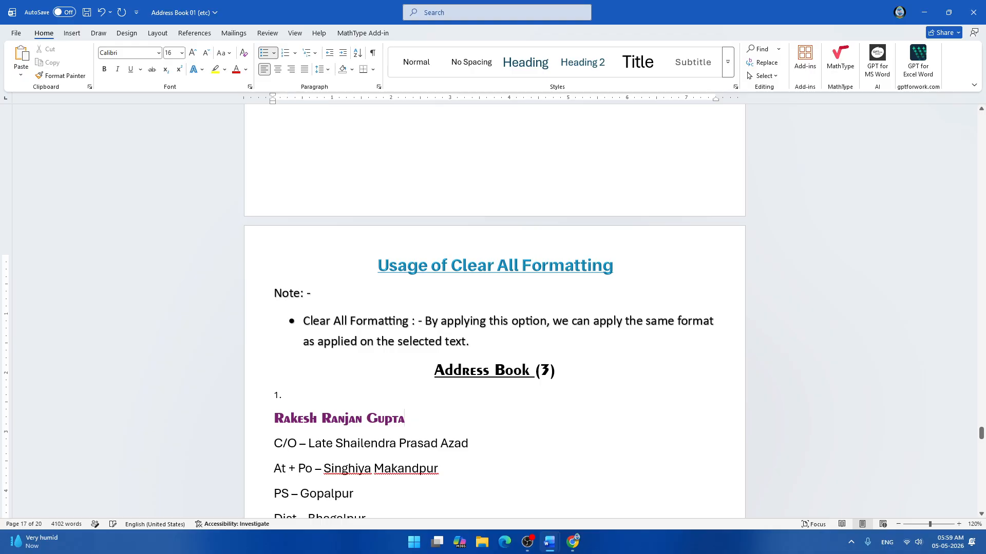
key("ctrl+s")
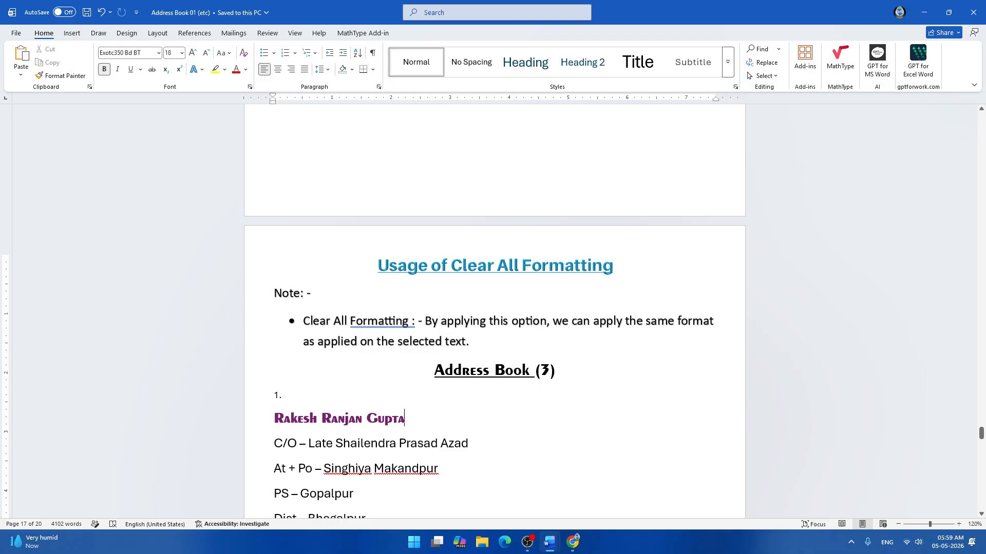
right_click(394, 322)
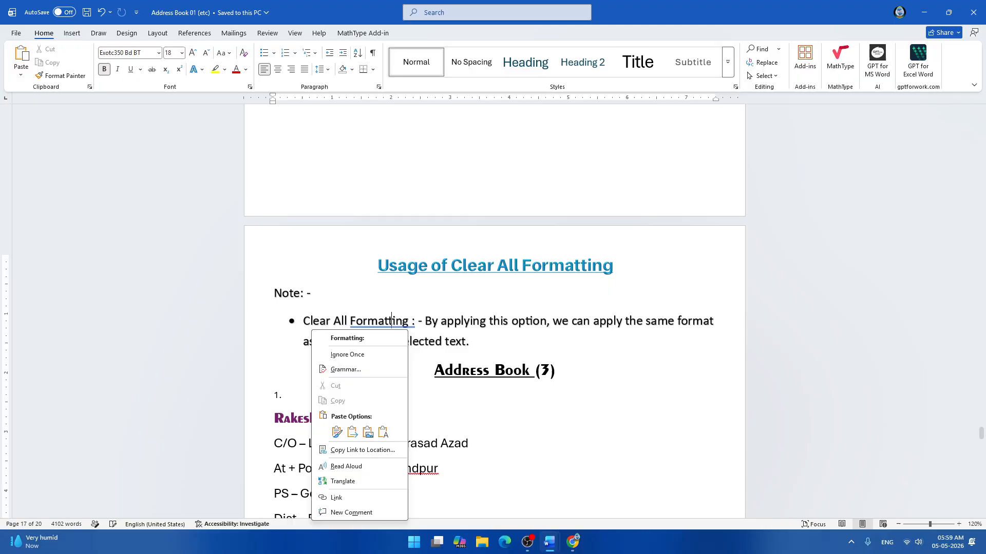
left_click(354, 338)
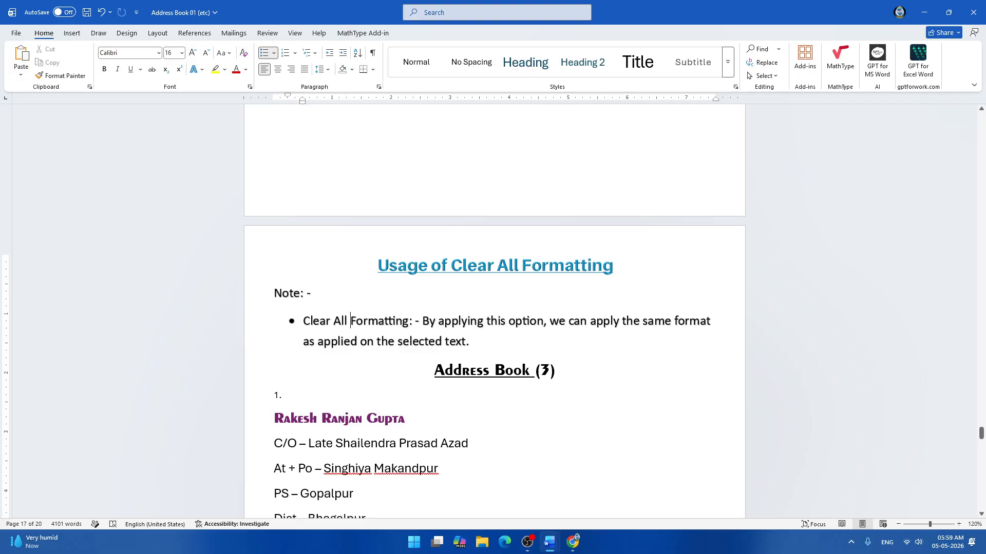
Delete the description after "Clear All Formatting: -" and put the Address Book (3) heading back on its own line.
left_click_drag(420, 321, 488, 341)
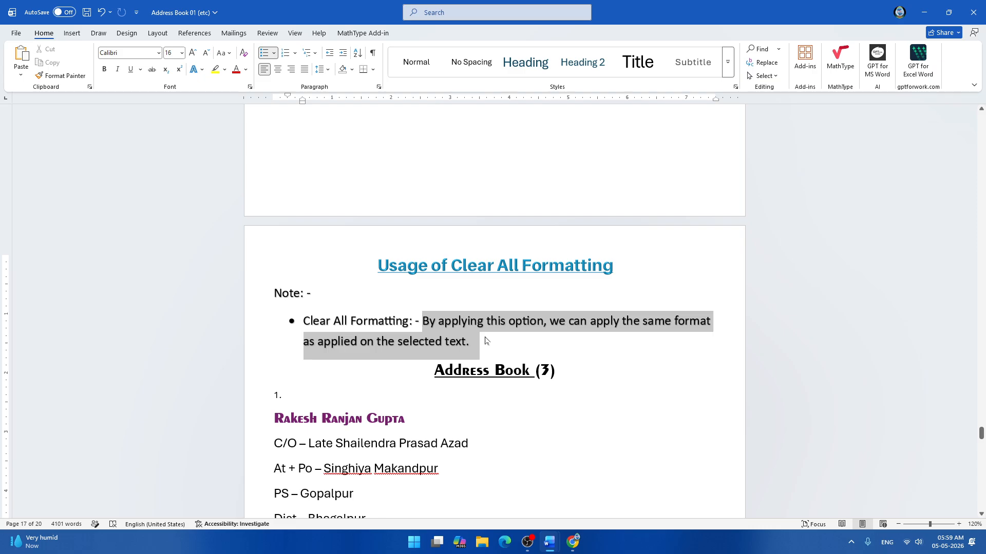
key("Delete")
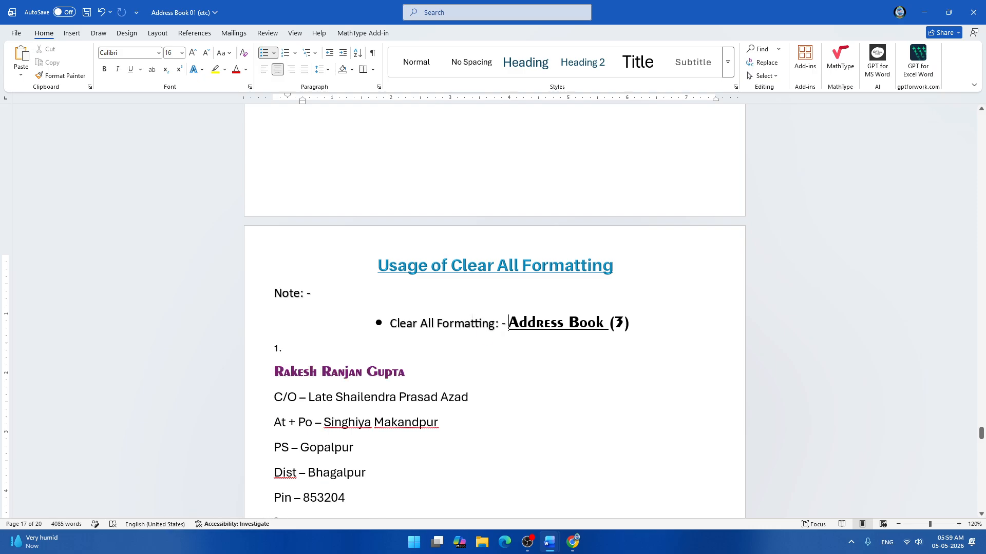
key("ctrl+z")
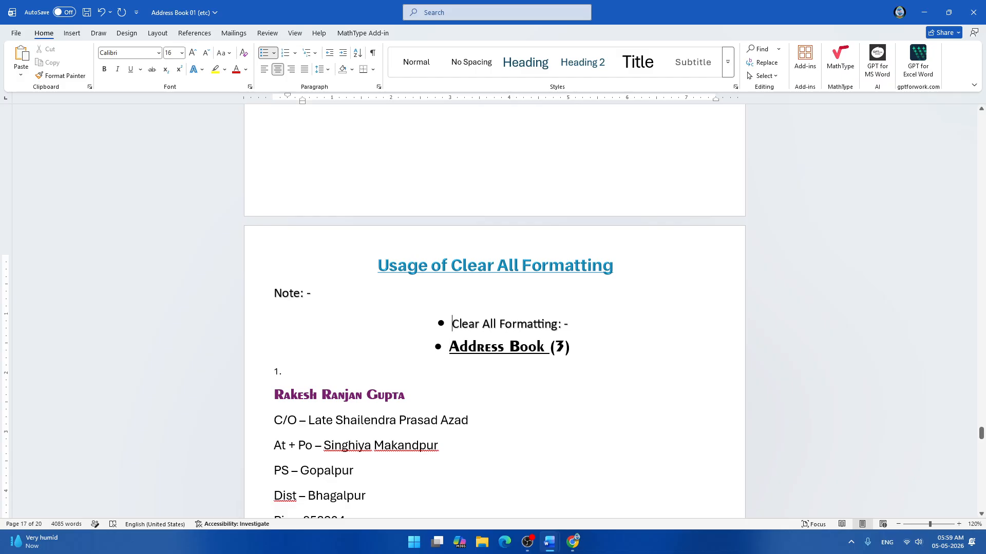
Remove the bullet from the Address Book (3) heading and left-align the "Clear All Formatting" bullet item.
left_click(438, 347)
key("Delete")
left_click(451, 324)
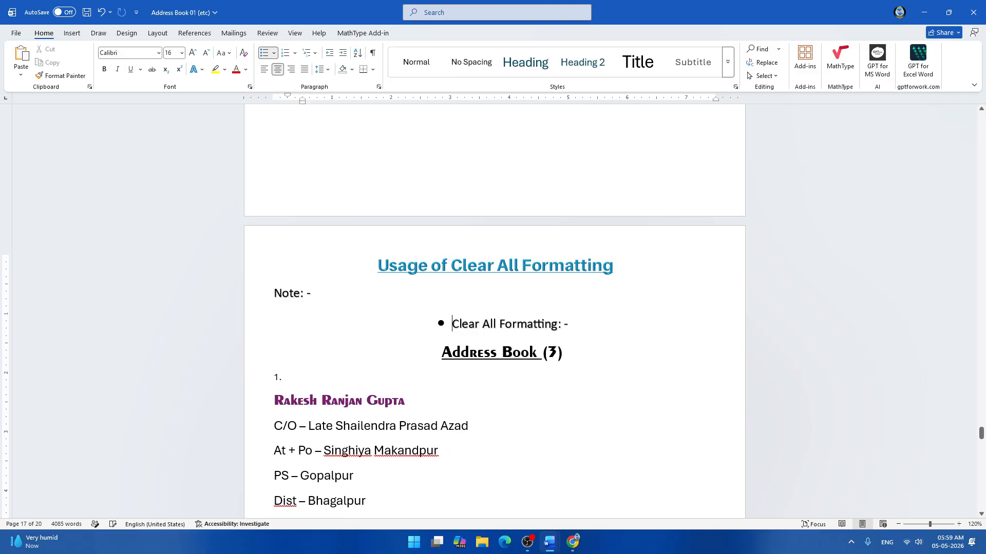
left_click(264, 70)
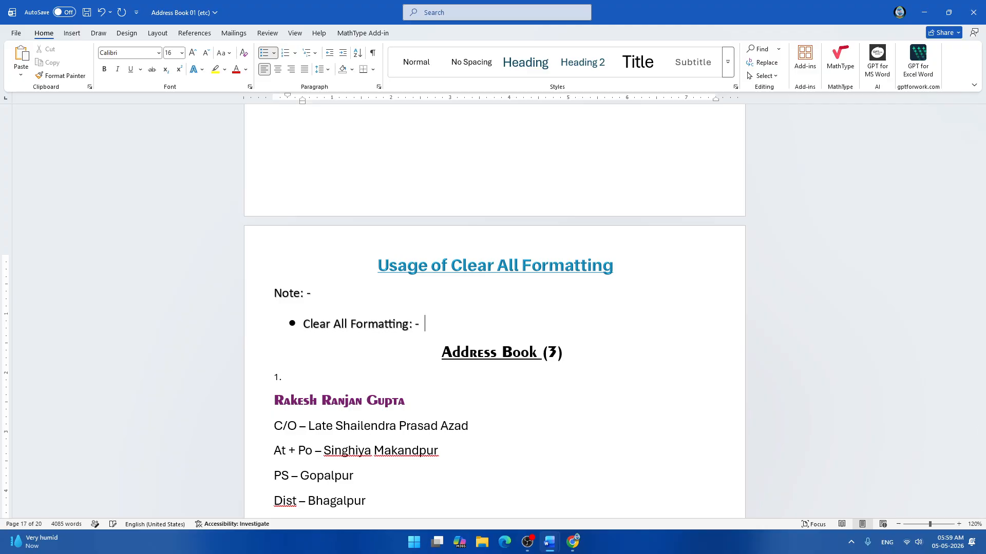
Begin the description of the "Clear All Formatting" bullet with "By applying this option".
scroll(494, 312, "up", 11)
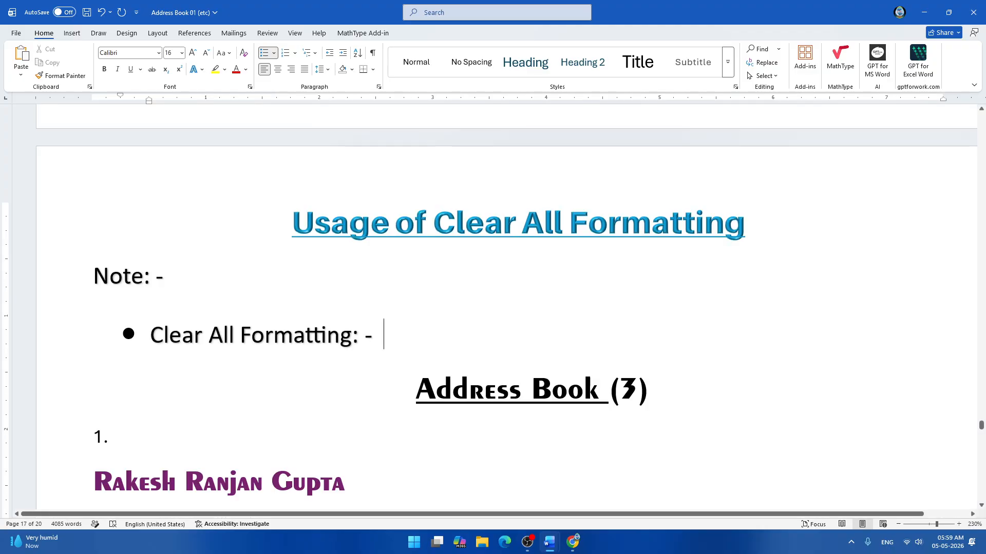
scroll(493, 311, "down", 2)
type("B")
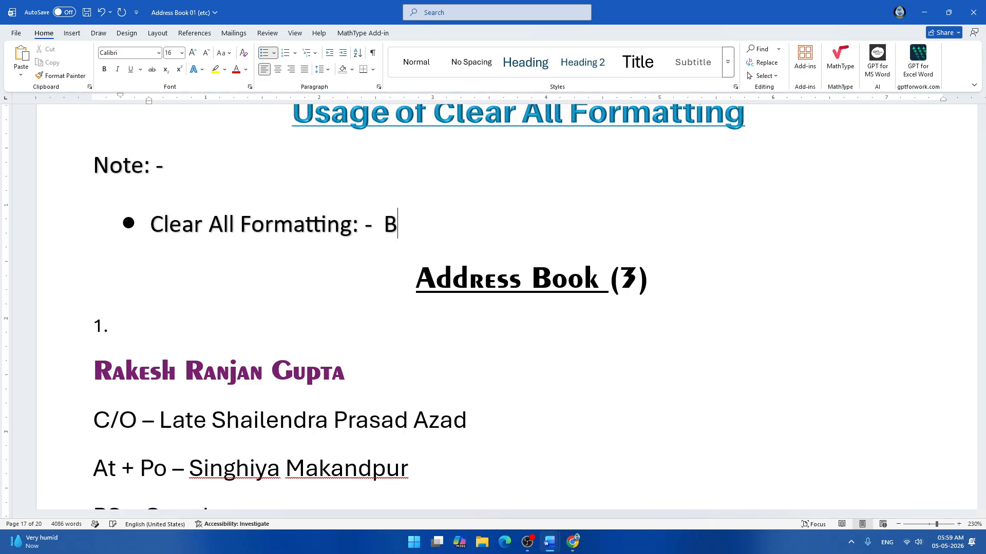
type("y apply")
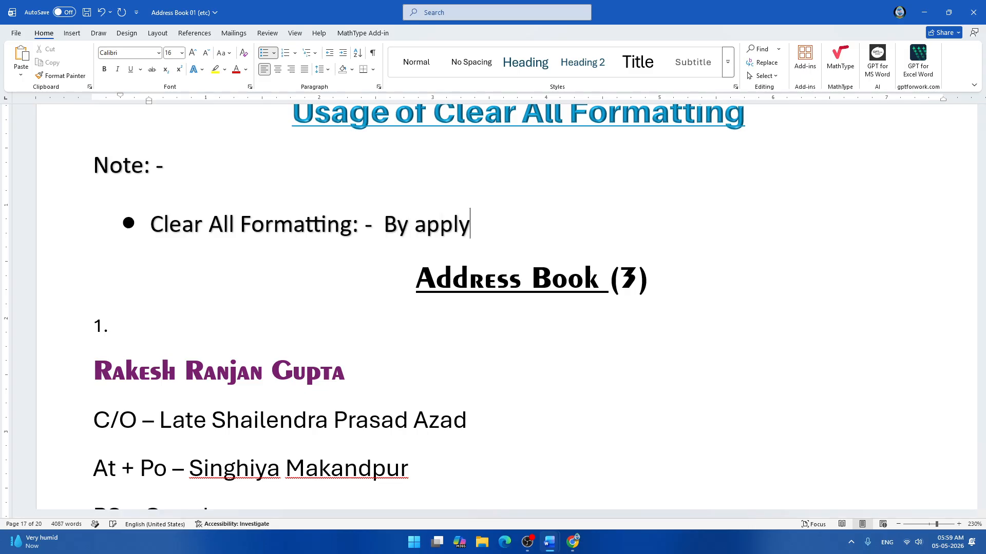
type("ing this optio")
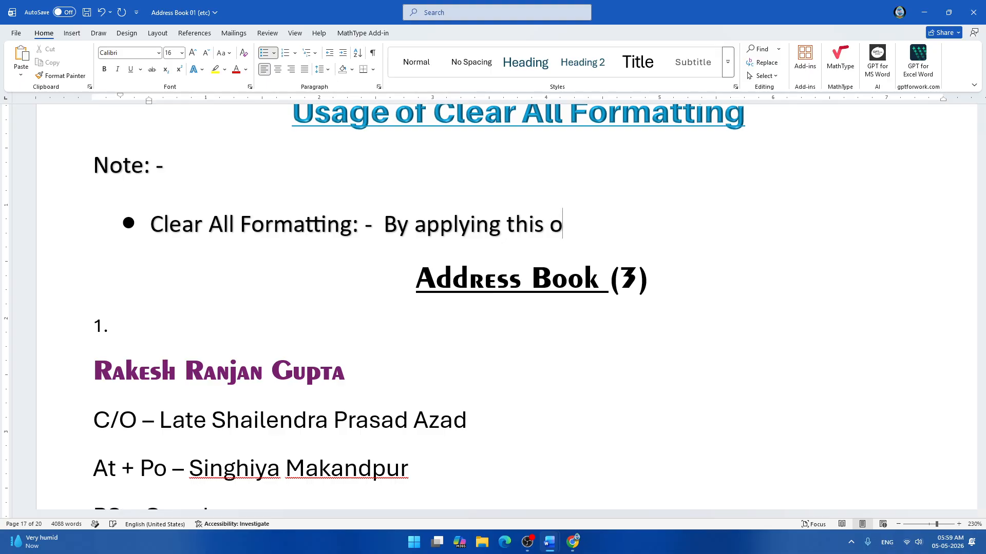
type("n")
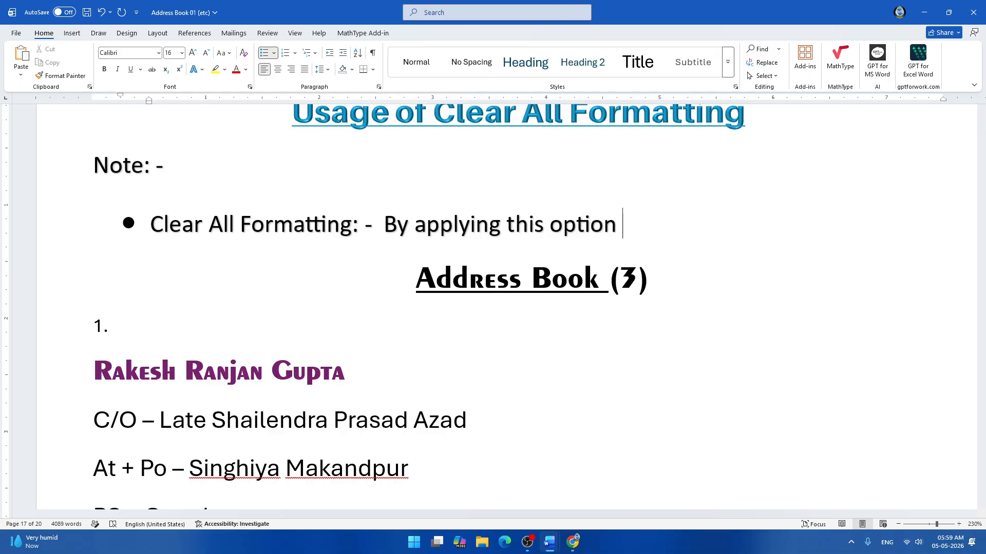
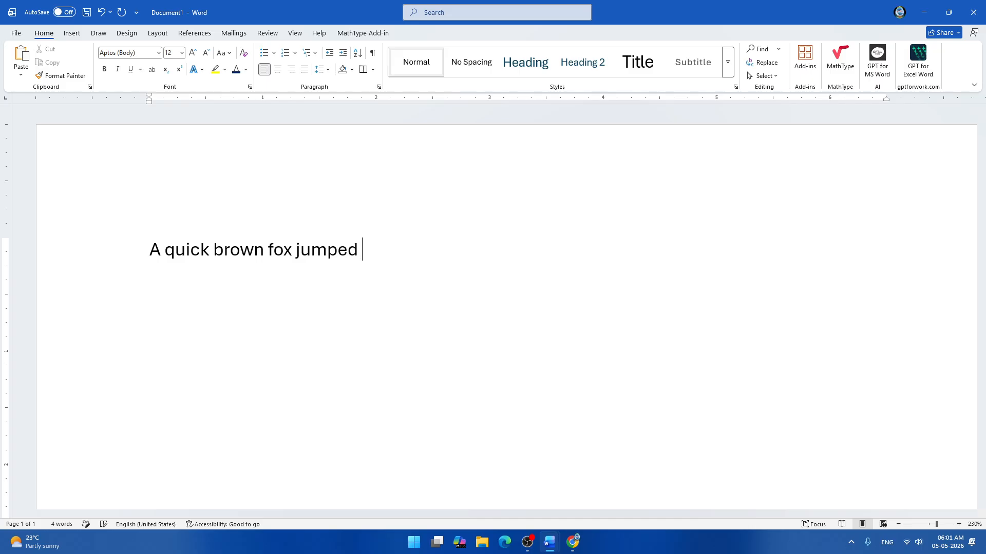
Change "jumped" to "jumps" and complete the sample sentence as "A quick brown fox jumps over the sleeping lazy dog.".
key("BackSpace")
key("BackSpace")
key("BackSpace")
key("BackSpace")
type("s over the s")
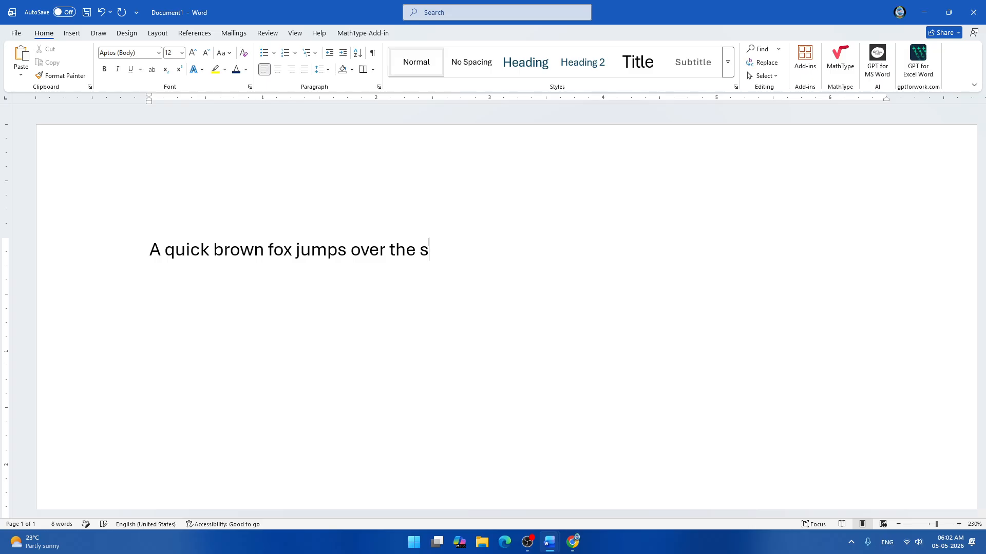
type("leeping la")
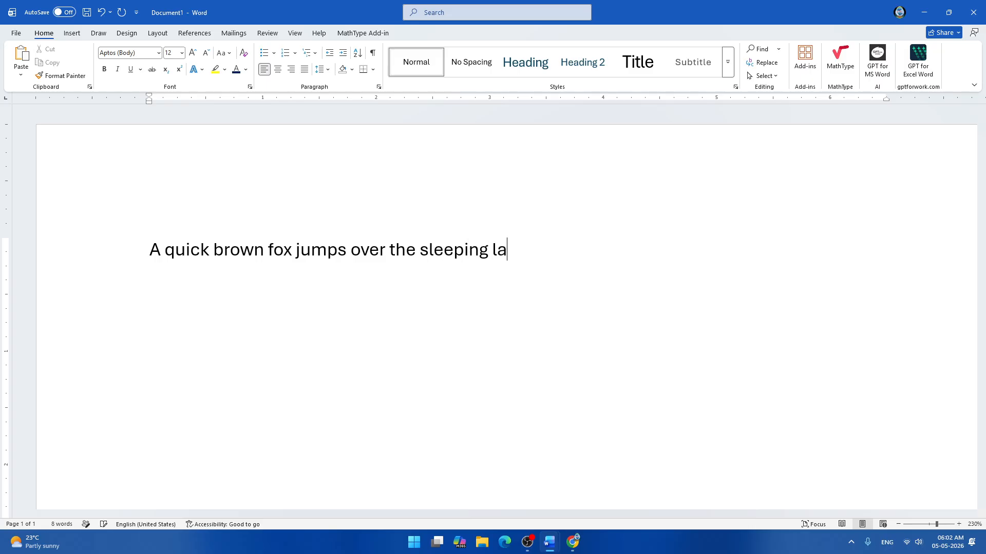
type("zy dog")
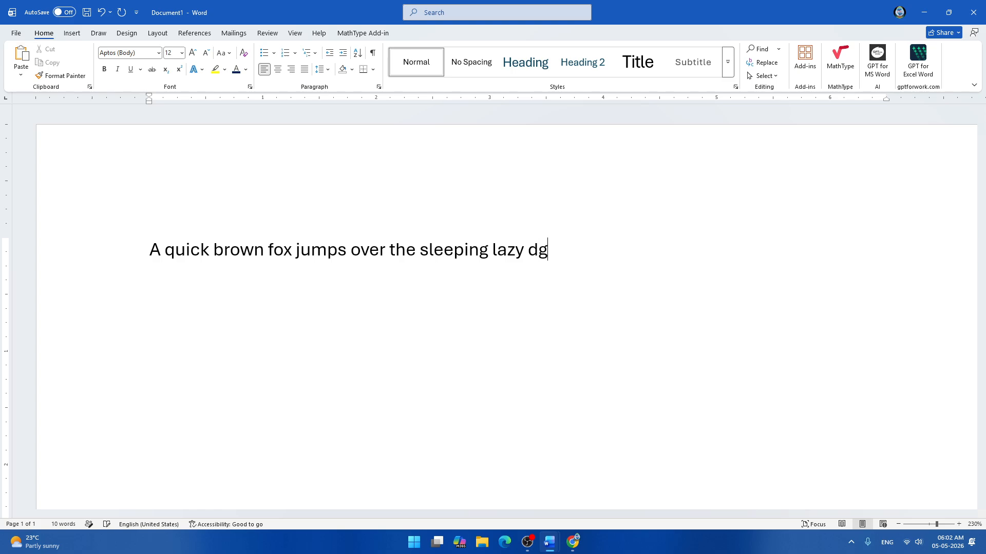
key("BackSpace")
type("og.")
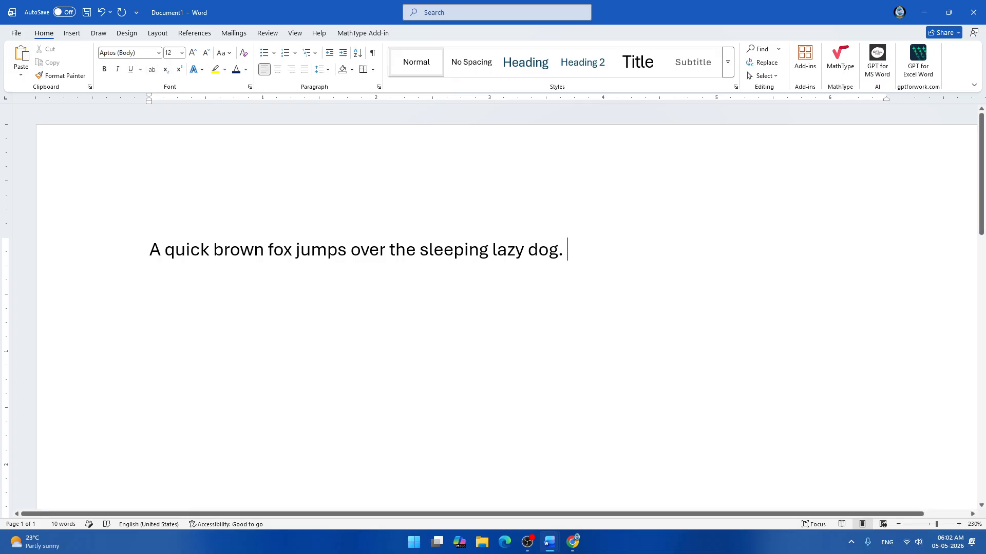
Compare the plain sample sentence's default formatting in Document1 with the styled "Clear All Formatting" note in the address book document.
left_click(139, 251)
left_click(165, 250)
left_click_drag(150, 251, 574, 251)
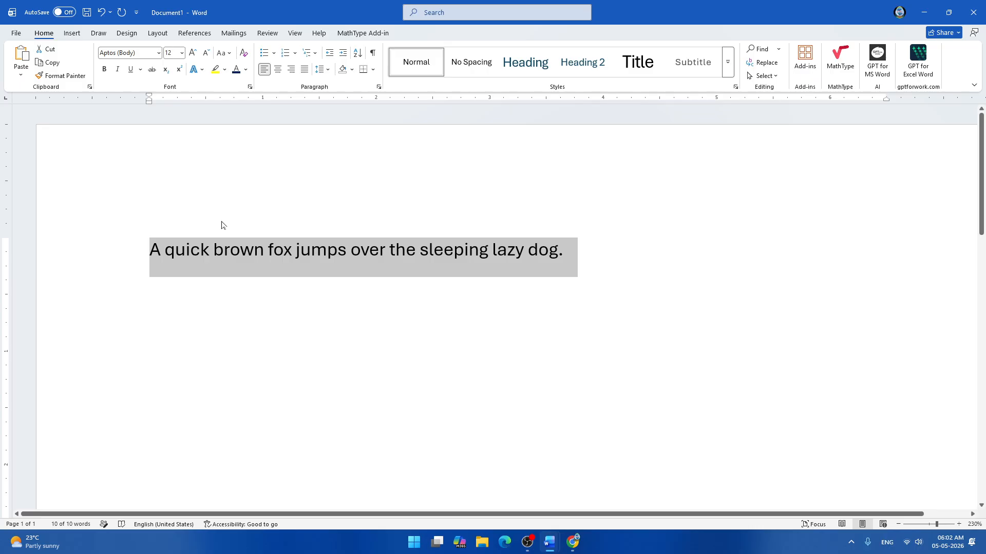
key("alt+Tab")
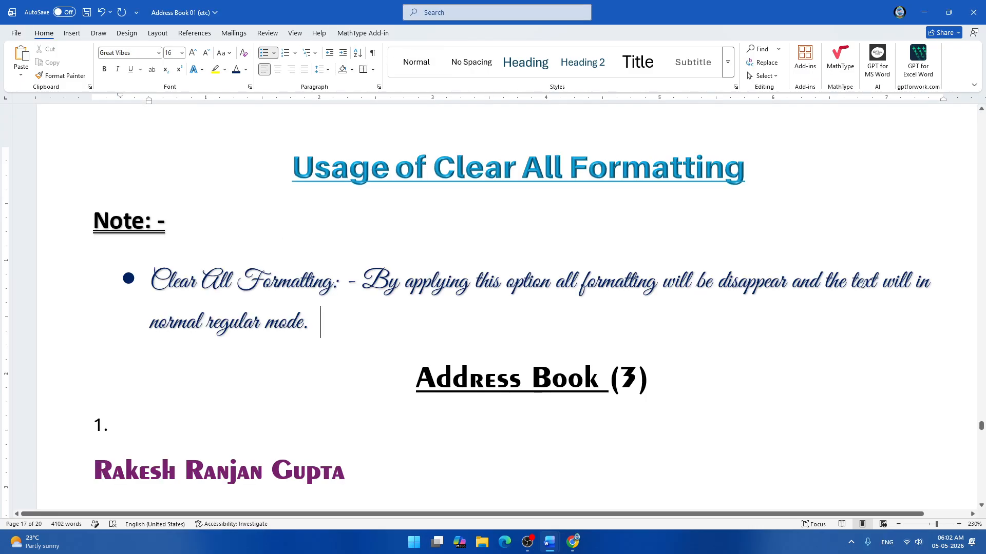
key("ctrl+shift+Up")
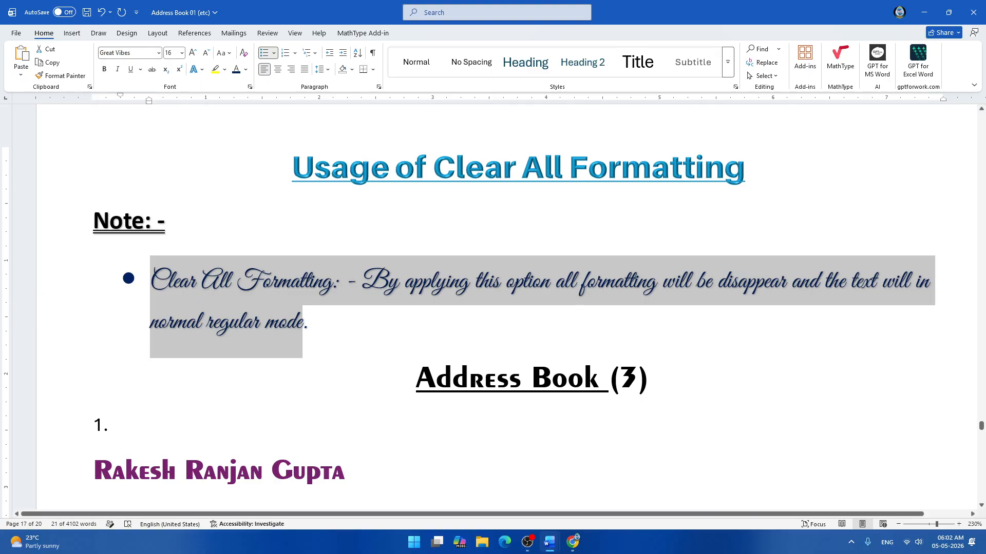
left_click(320, 322)
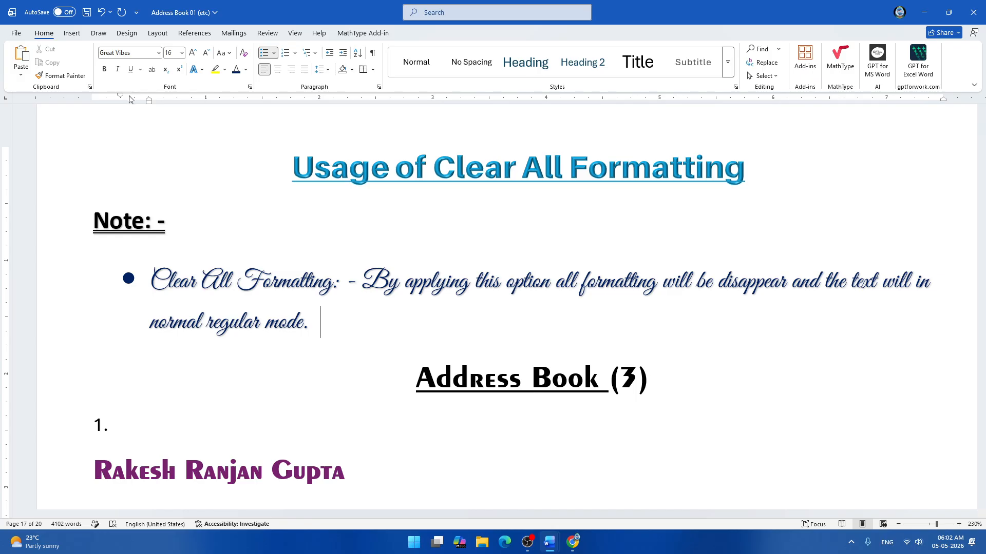
key("alt+Tab")
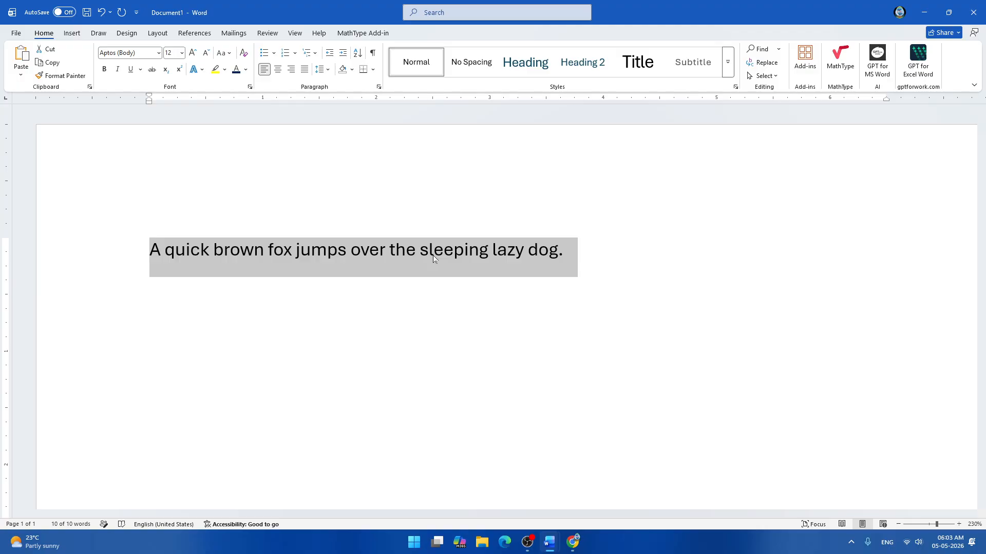
key("alt+Tab")
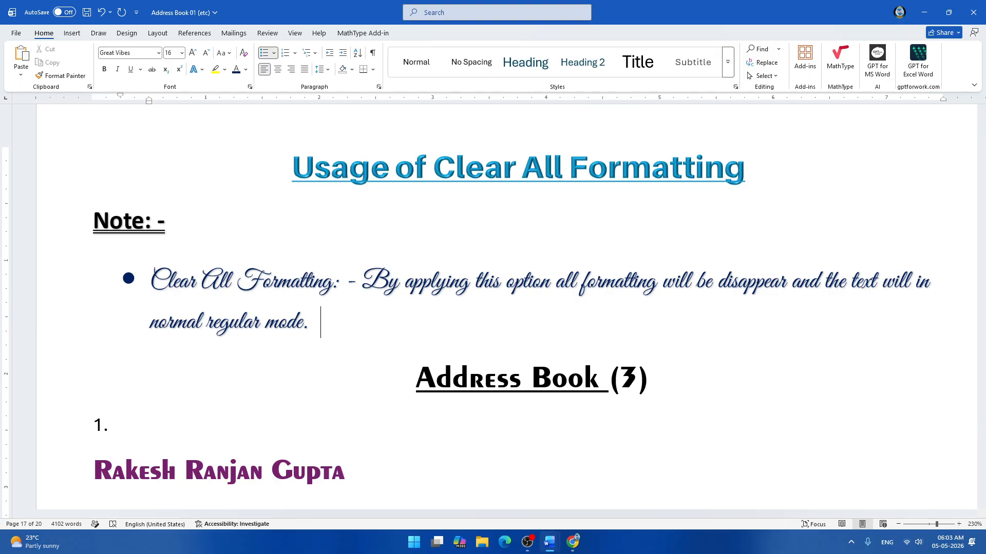
Look through the address entries of the Address Book (3) section below the "Clear All Formatting" note.
scroll(493, 308, "down", 10)
scroll(493, 308, "down", 20)
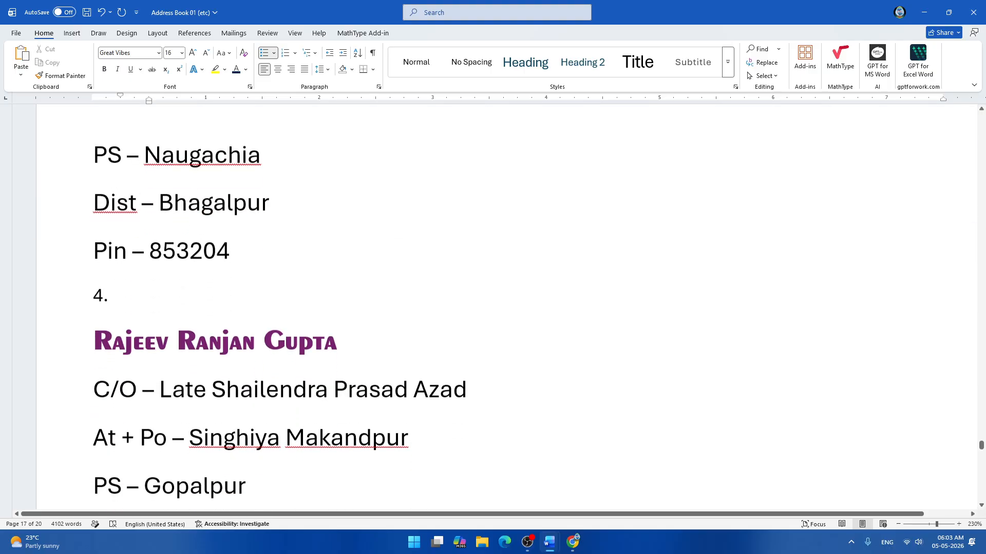
scroll(493, 308, "down", 3)
scroll(492, 308, "up", 8)
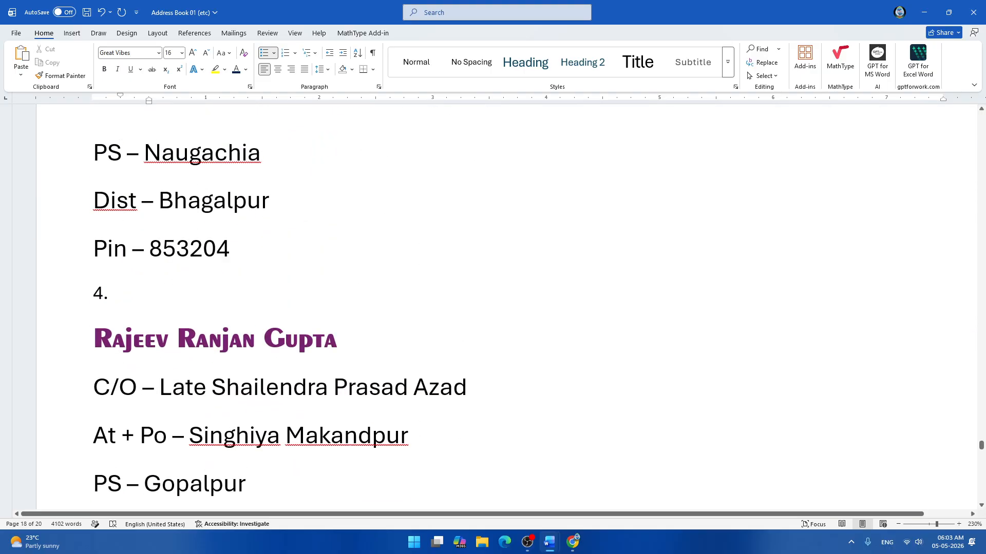
scroll(492, 308, "up", 18)
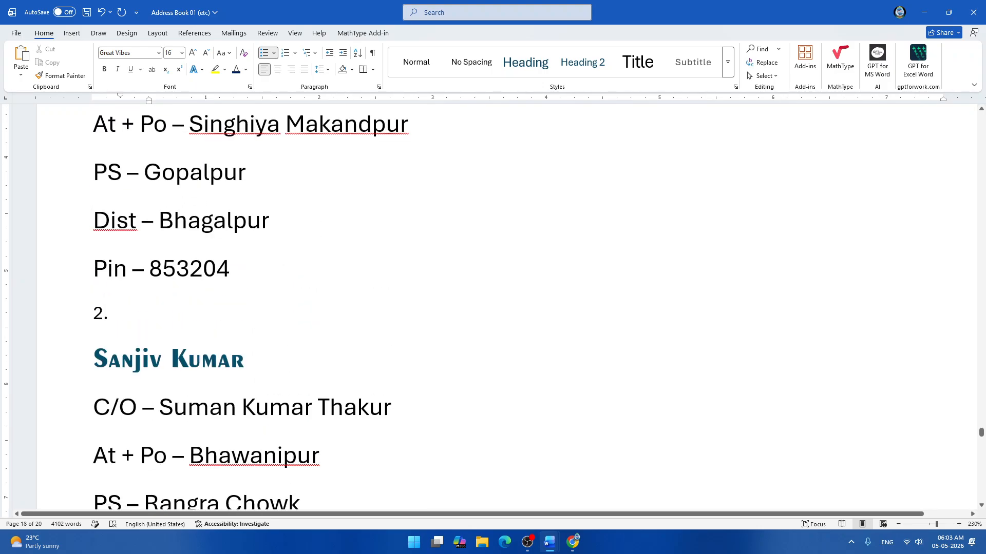
Browse the address entries around the Address Book (3) heading and in the opening pages of the document.
scroll(493, 308, "down", 10)
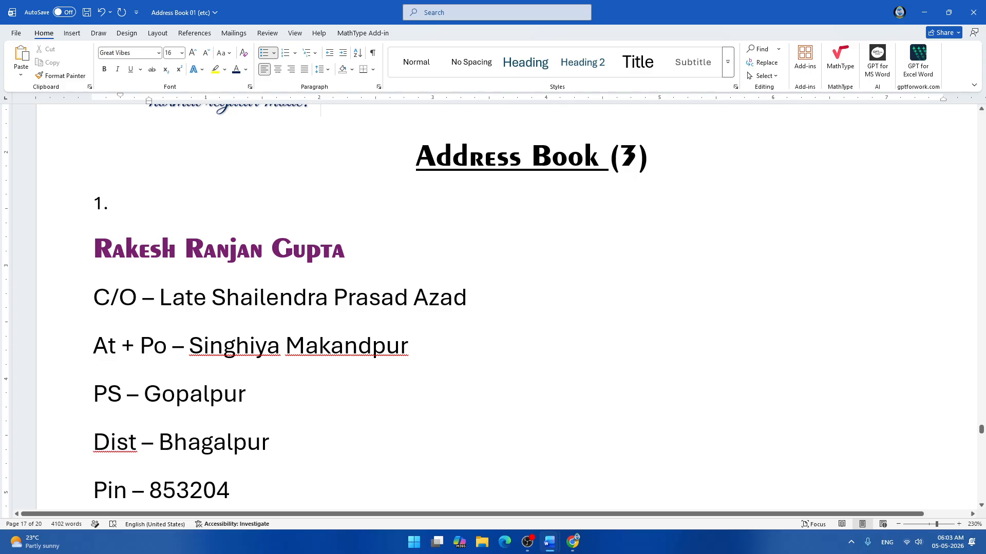
key("Down")
scroll(493, 308, "down", 15)
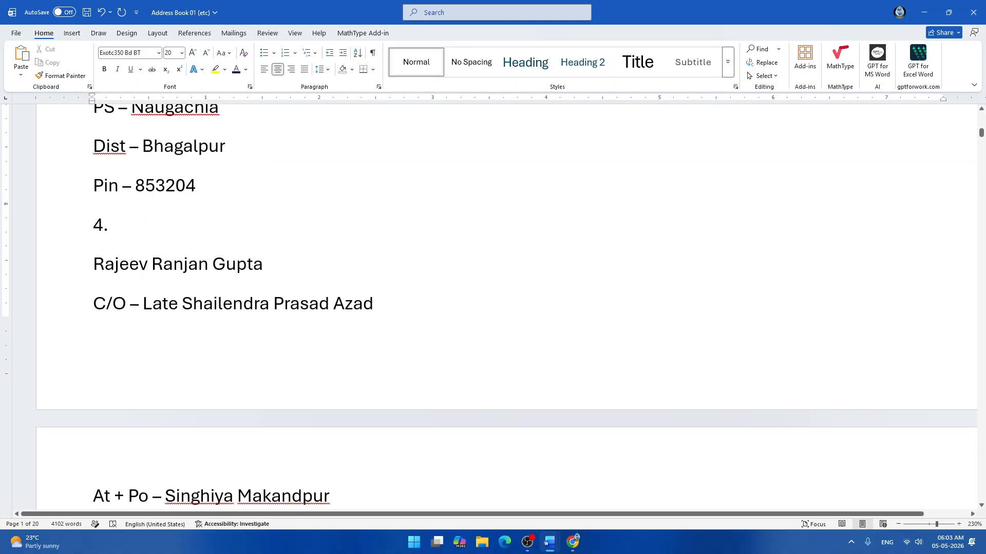
scroll(493, 308, "up", 5)
scroll(492, 308, "up", 5)
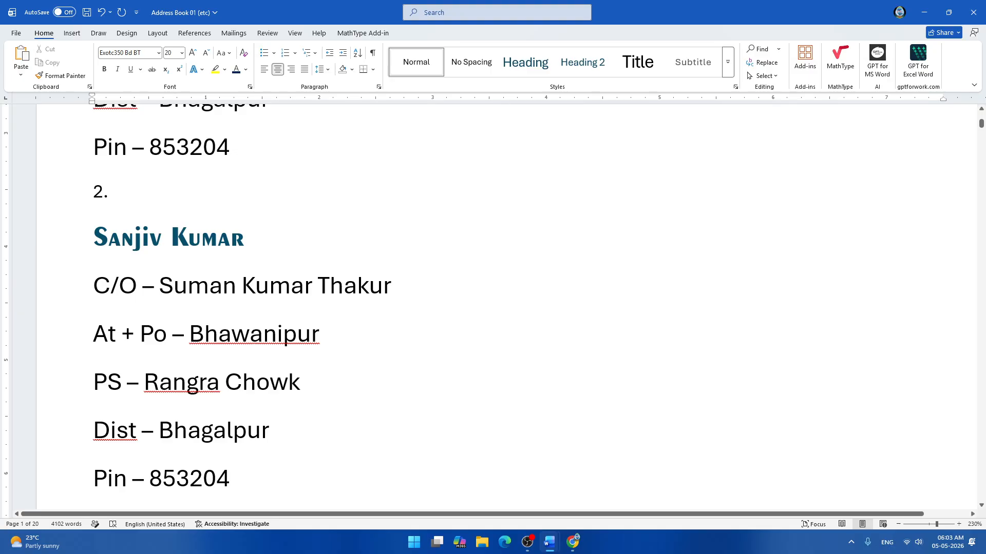
scroll(493, 308, "down", 15)
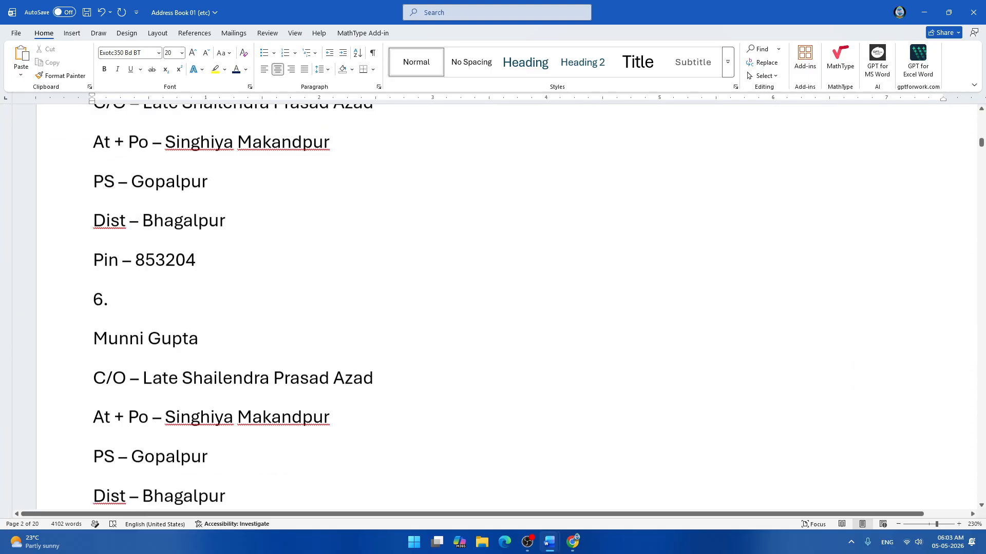
scroll(492, 308, "down", 2)
scroll(493, 308, "down", 8)
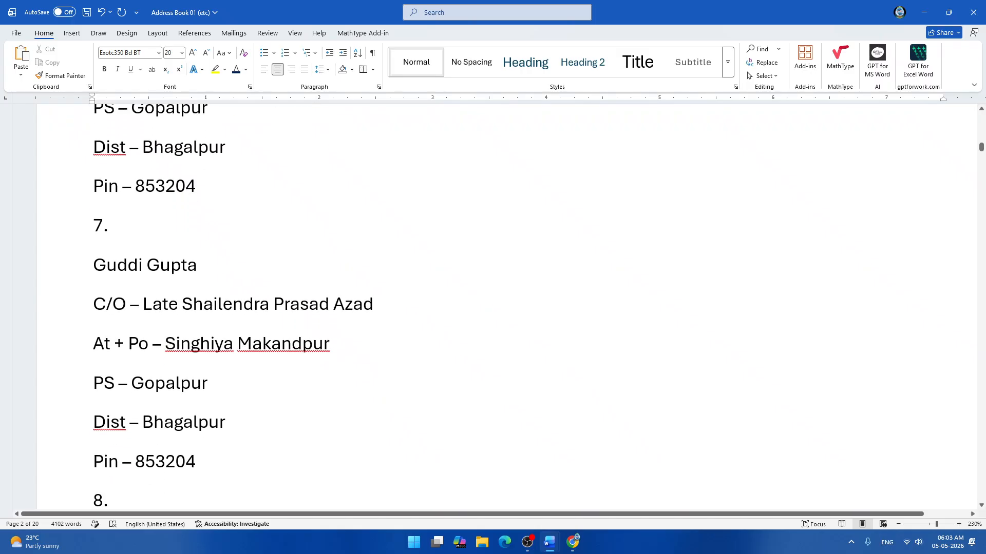
Select the section from the "Usage of Clear All Formatting" heading through the sixth address entry of Address Book (3).
key("ctrl+End")
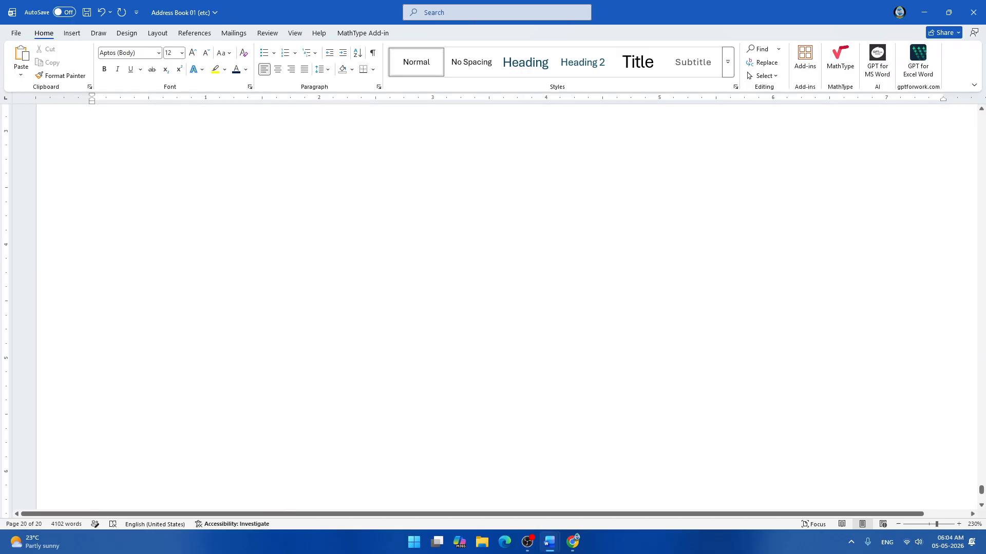
scroll(493, 308, "up", 10)
scroll(493, 308, "up", 20)
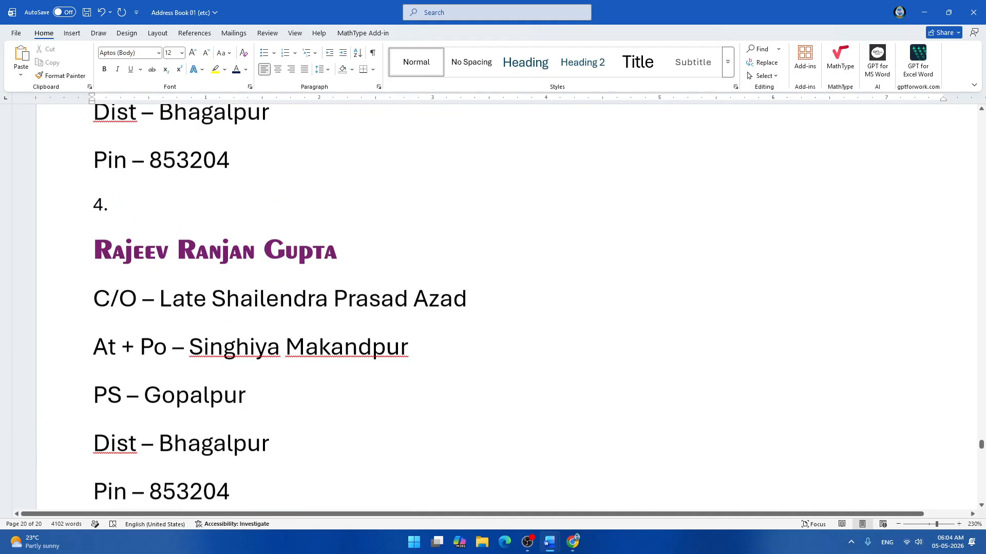
scroll(493, 308, "up", 5)
scroll(493, 308, "down", 4)
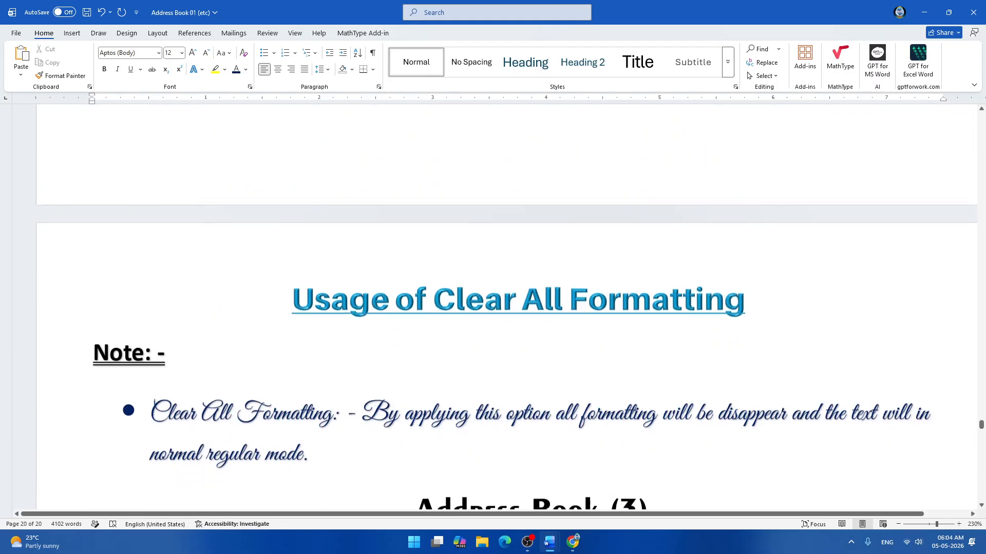
scroll(493, 308, "down", 5, "ctrl")
scroll(493, 308, "down", 6, "ctrl")
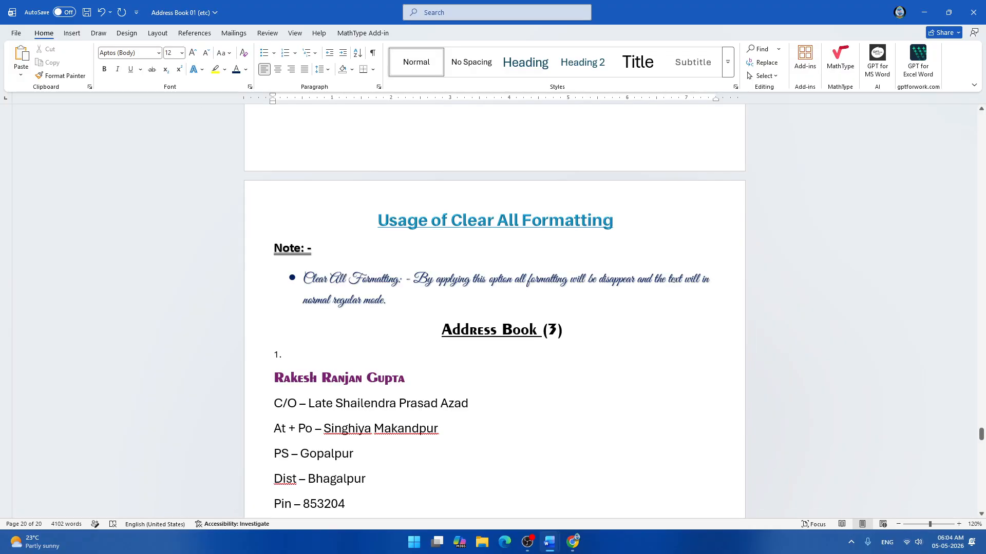
left_click_drag(257, 221, 515, 513)
Compare the selected section's styled headings, note and entries with the plain sample sentence in Document1.
scroll(544, 430, "up", 2)
scroll(542, 429, "up", 12)
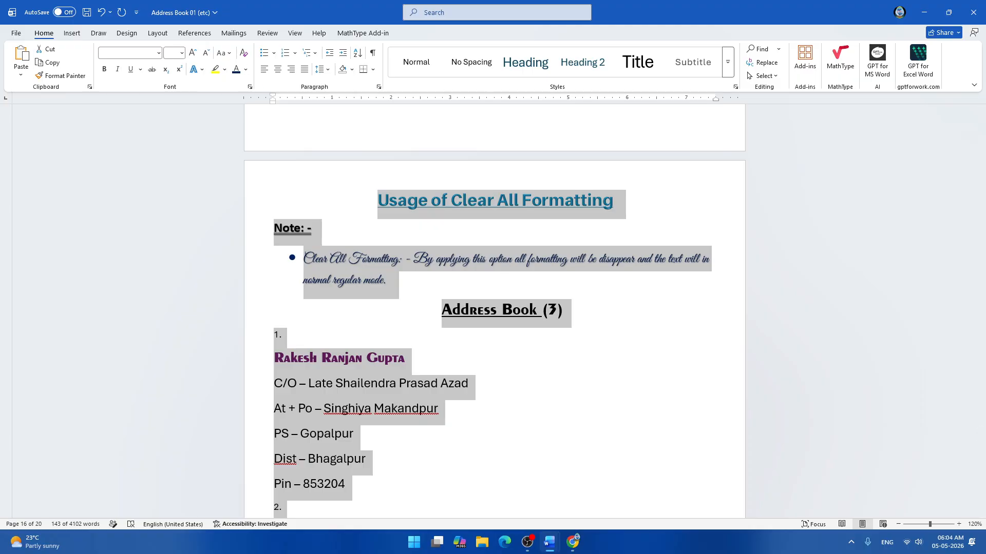
scroll(301, 202, "up", 6)
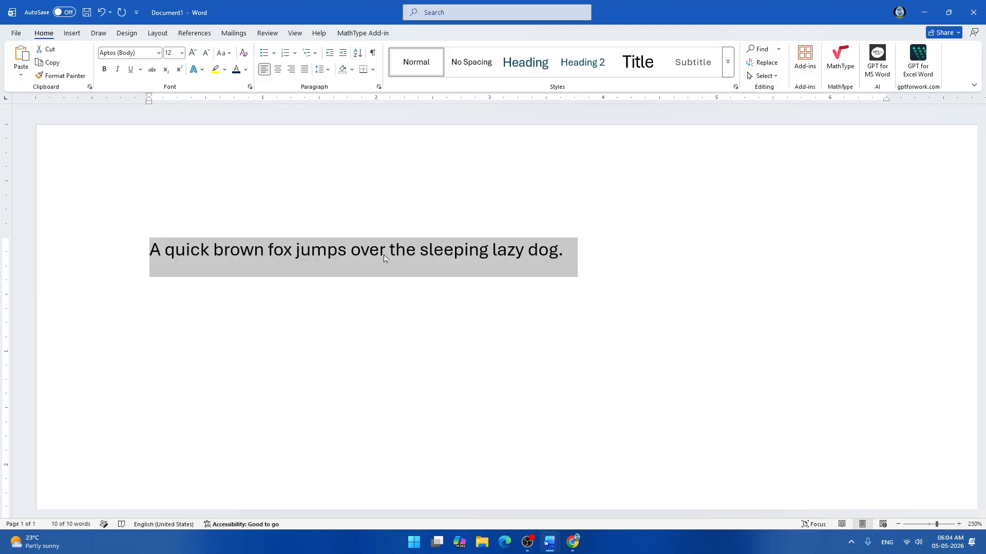
key("alt+Tab")
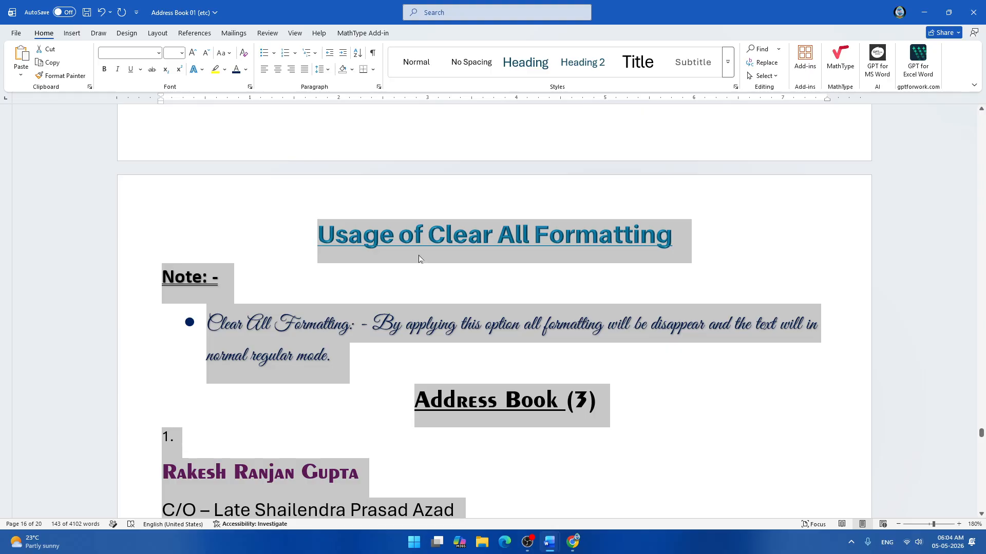
scroll(419, 256, "down", 2)
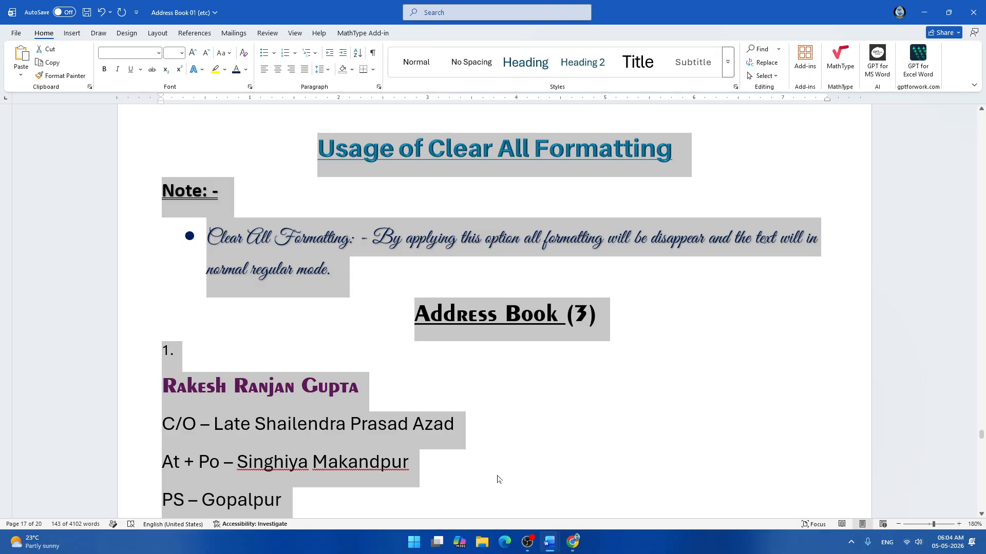
scroll(488, 436, "down", 15)
scroll(489, 436, "down", 15)
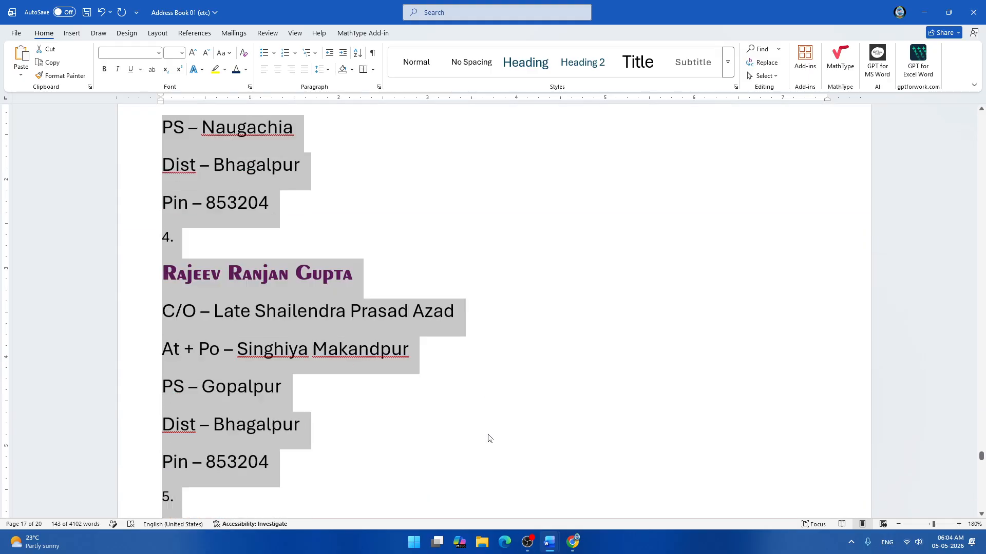
scroll(489, 438, "up", 20)
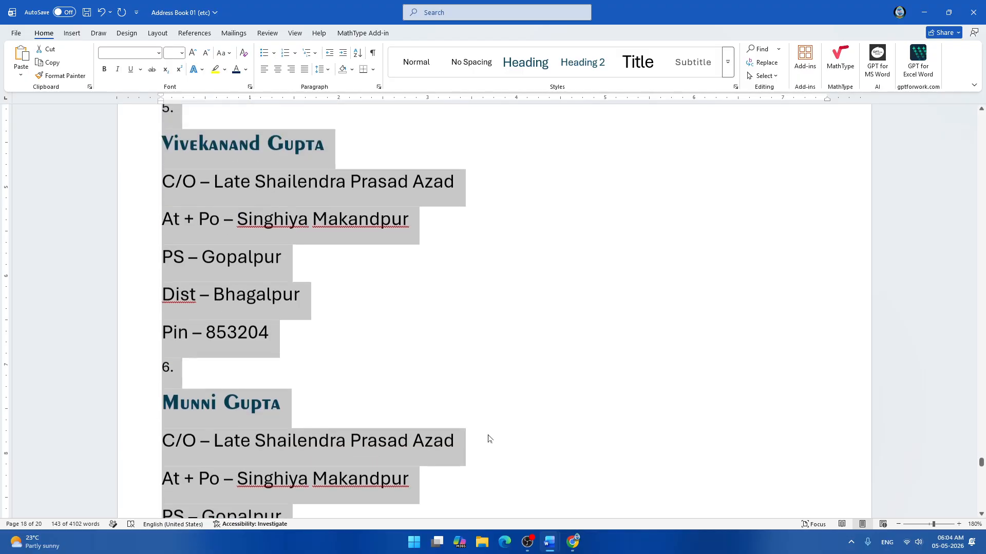
scroll(489, 438, "up", 1)
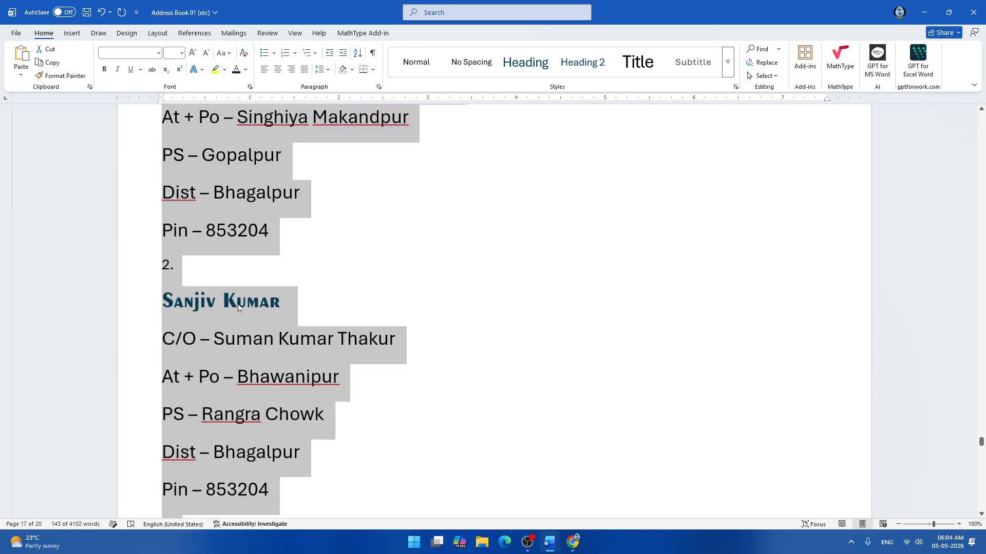
Clear all formatting from the selected heading, note and first six address entries, then deselect the text.
left_click(244, 53)
scroll(512, 293, "up", 16)
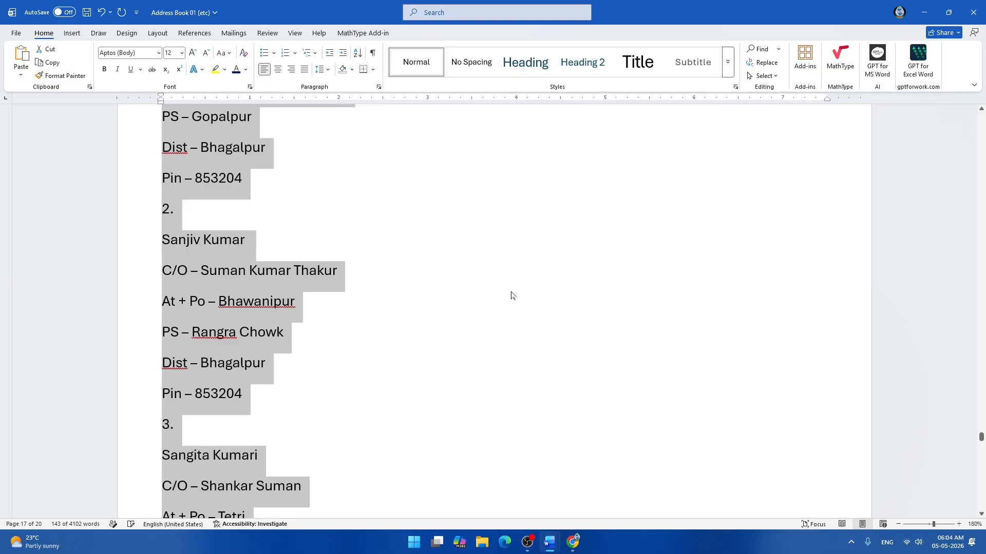
scroll(474, 376, "down", 4)
left_click(474, 376)
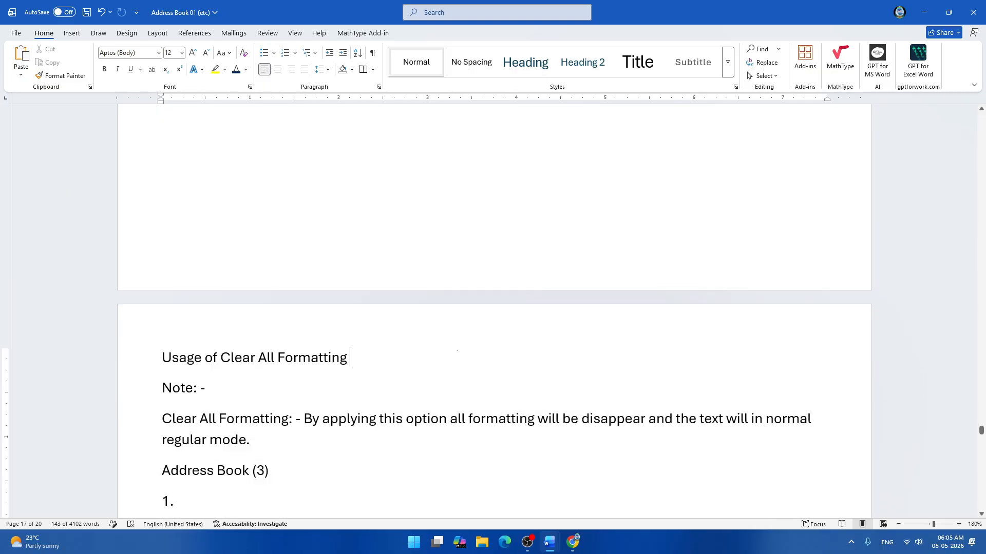
Examine the cleared heading, note and first six entries against the still styled entries from number 7 onward.
scroll(475, 376, "down", 4)
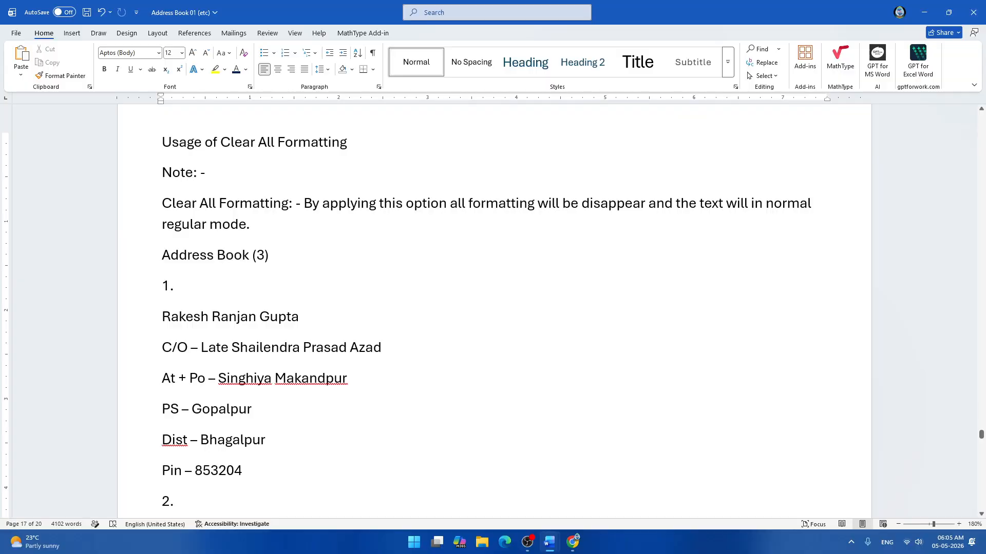
scroll(493, 308, "up", 3, "ctrl")
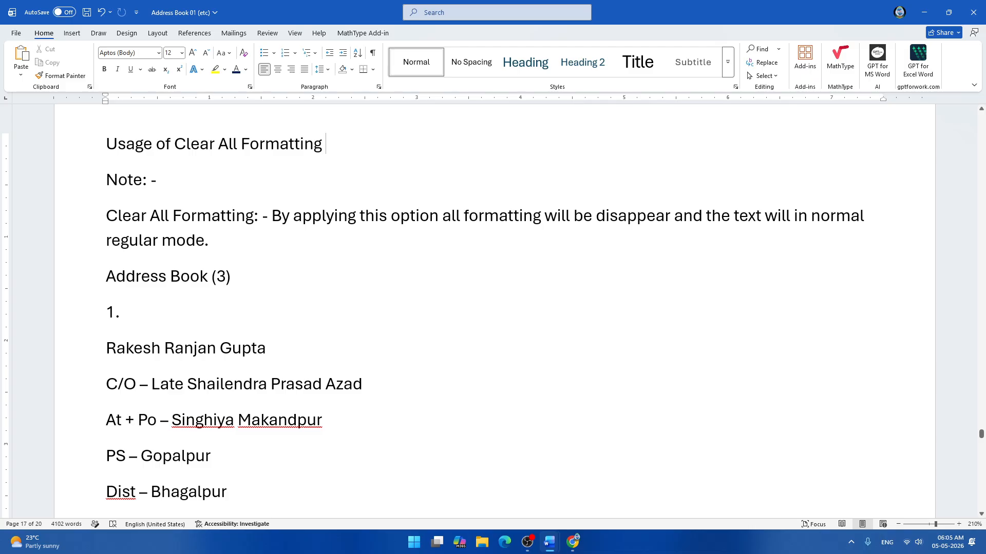
scroll(493, 308, "down", 5)
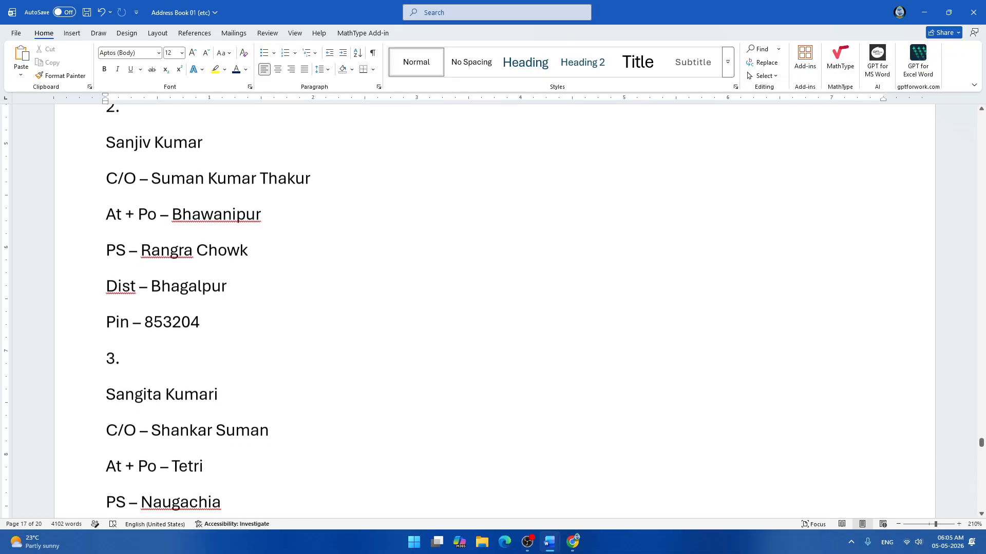
scroll(493, 308, "down", 12)
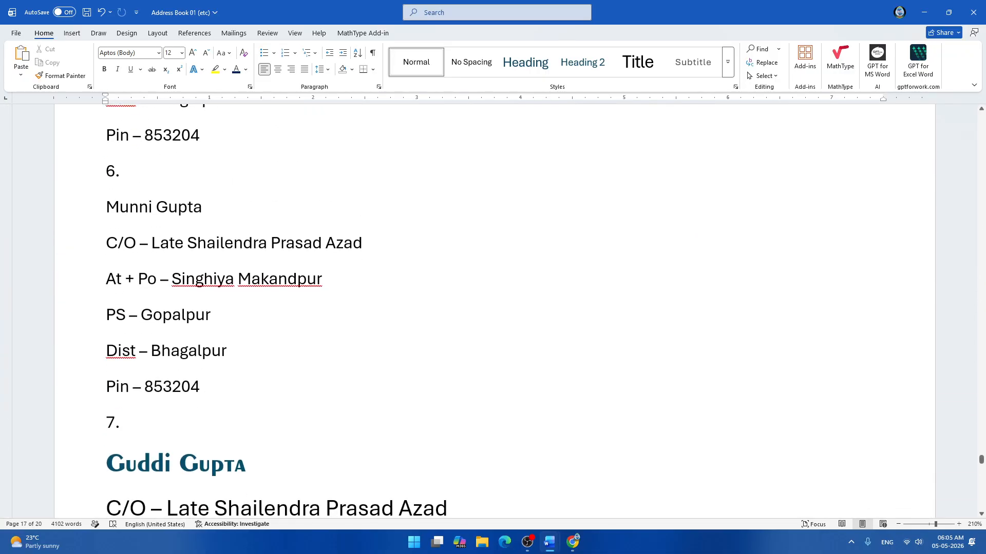
scroll(493, 308, "down", 5)
scroll(493, 308, "up", 5)
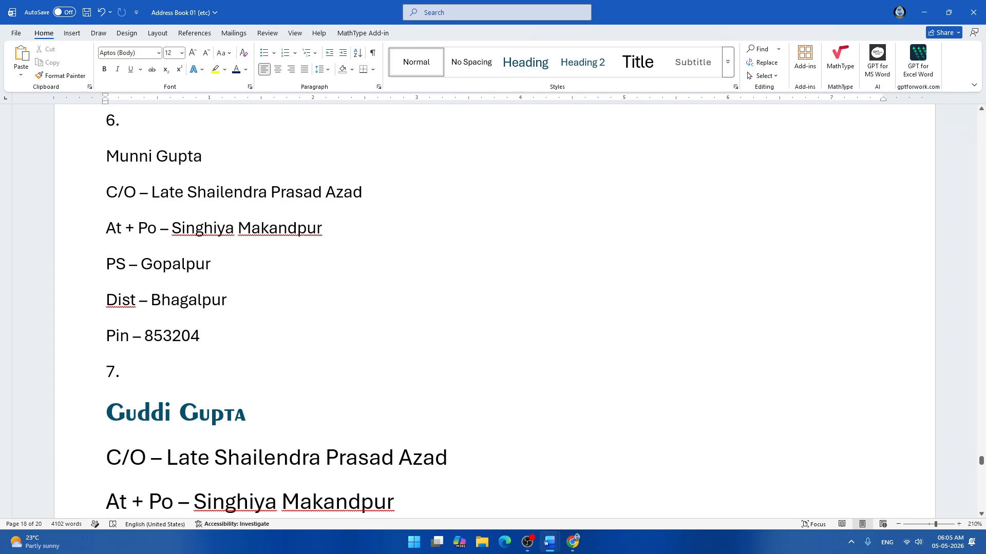
scroll(299, 230, "down", 15)
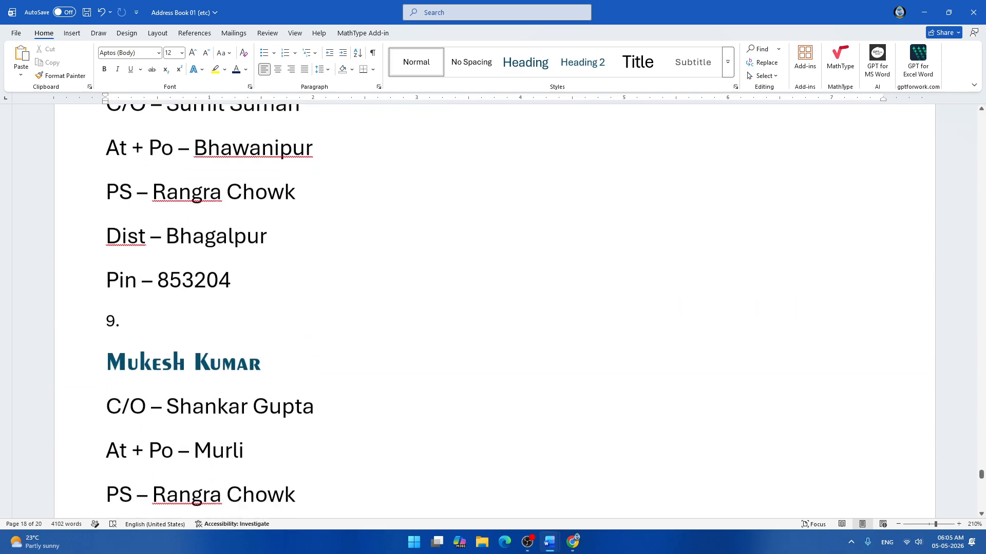
scroll(298, 308, "down", 5)
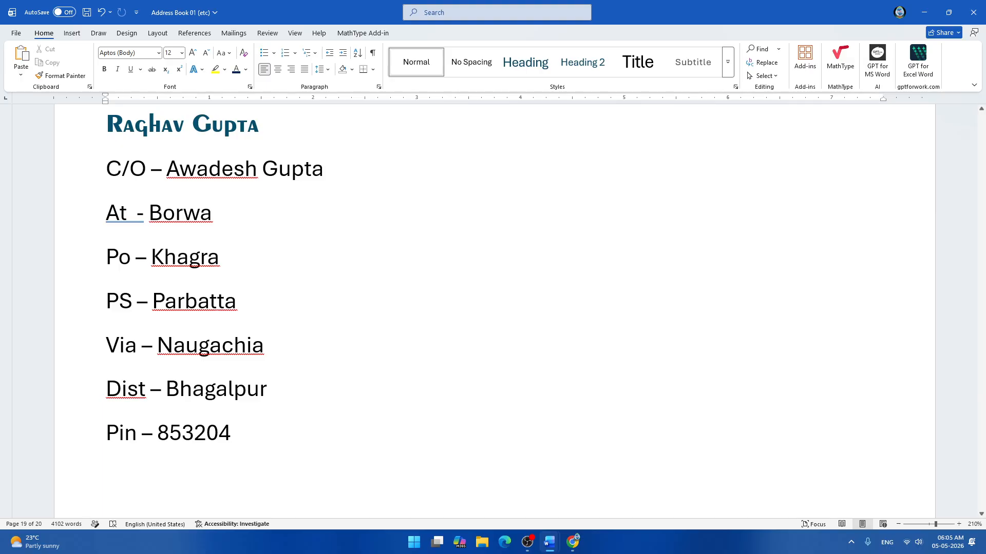
scroll(495, 308, "up", 20)
scroll(495, 308, "up", 20)
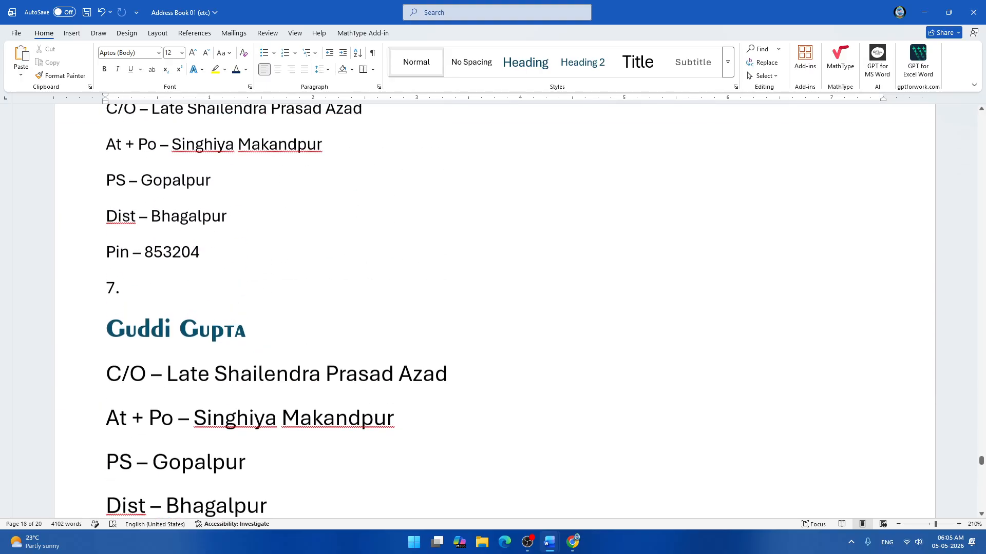
scroll(494, 308, "up", 10)
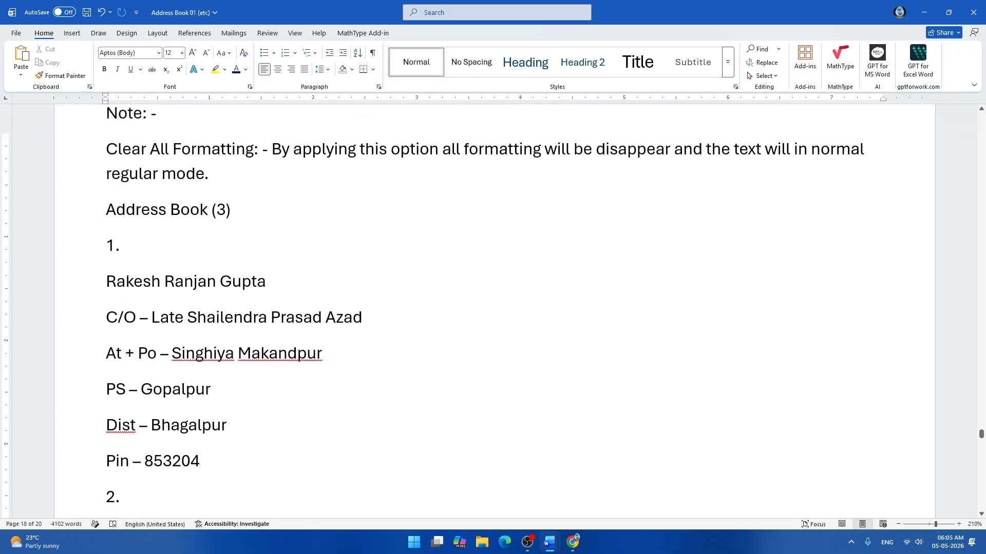
scroll(494, 308, "down", 1)
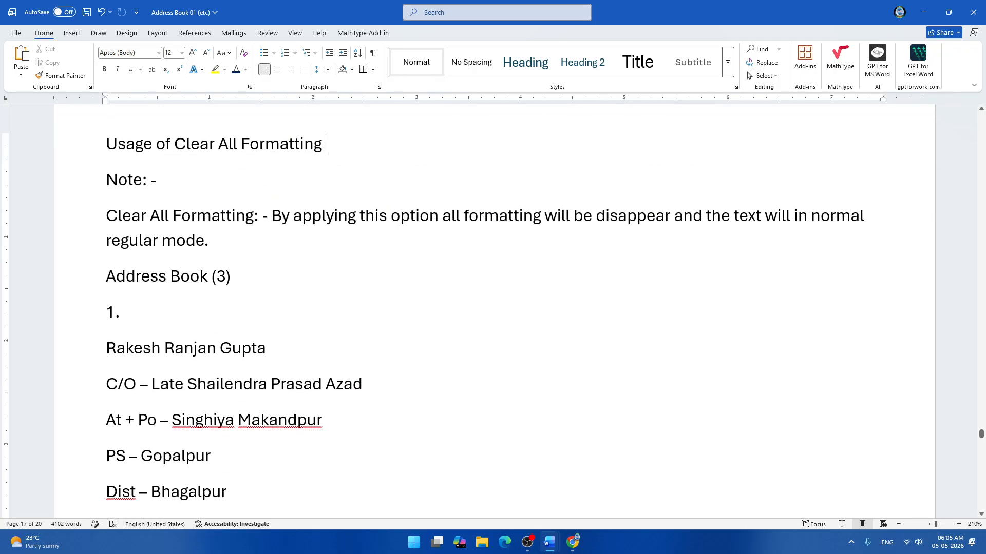
Undo the formatting clearance and look over the Address Book (3) entries through the last one.
key("ctrl+z")
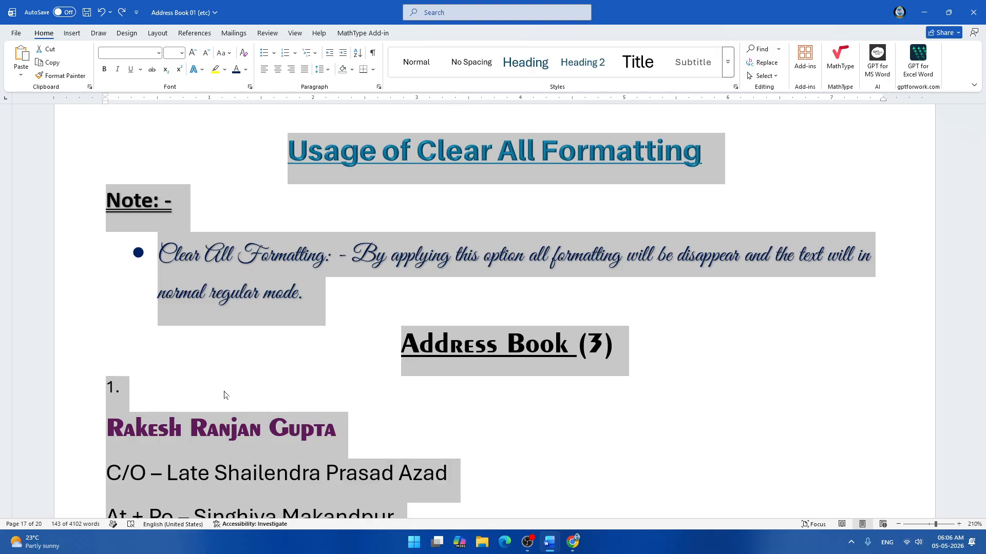
scroll(224, 395, "down", 10)
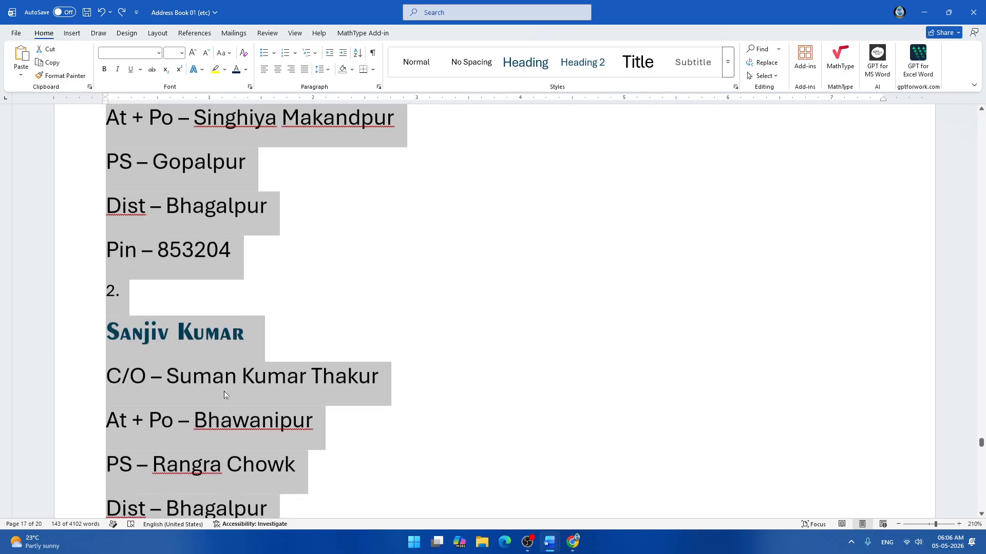
scroll(224, 393, "down", 15)
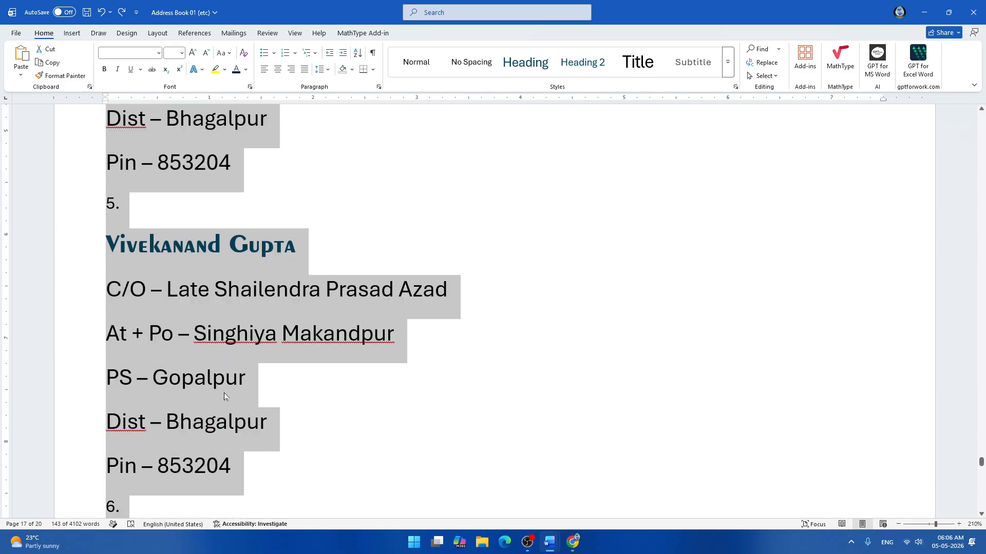
scroll(224, 393, "down", 8)
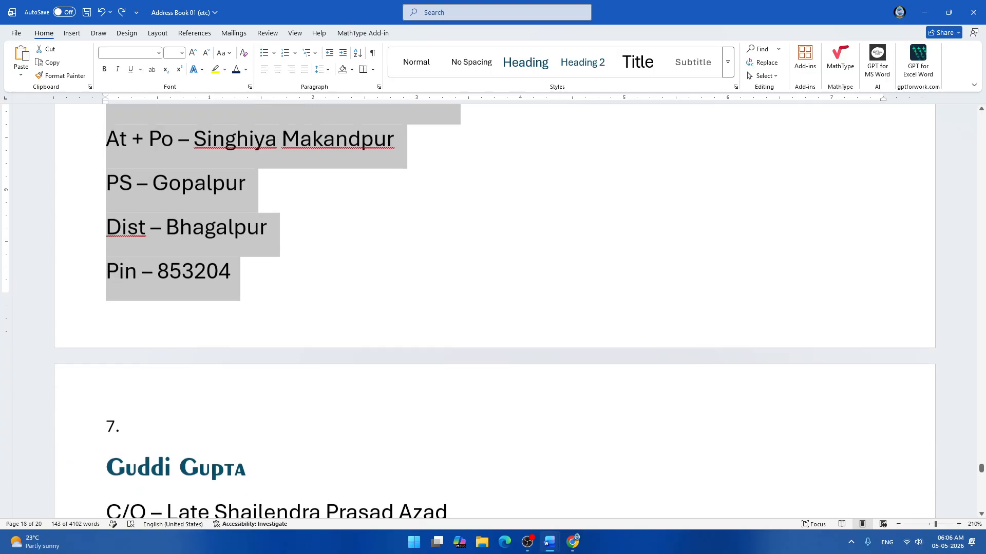
scroll(493, 308, "down", 4)
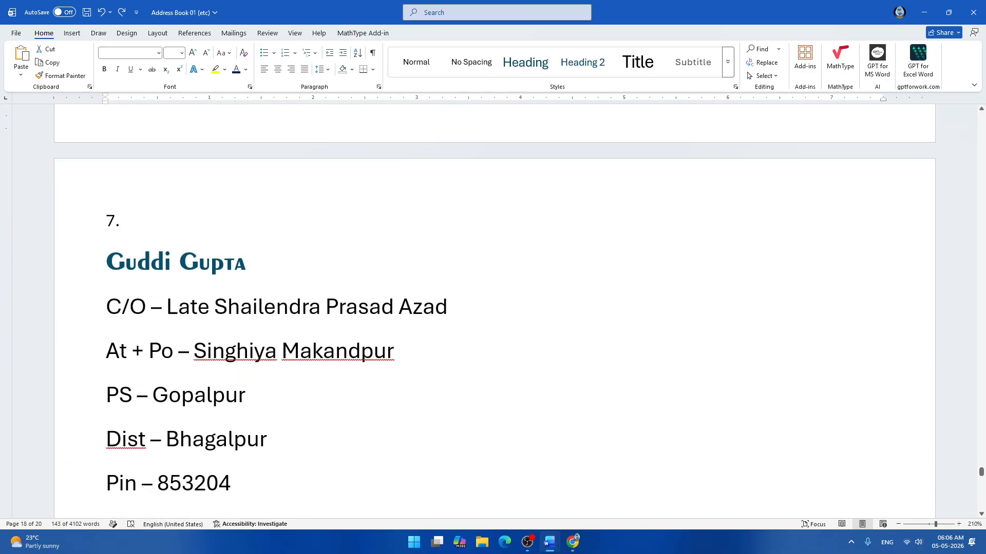
scroll(493, 308, "down", 14)
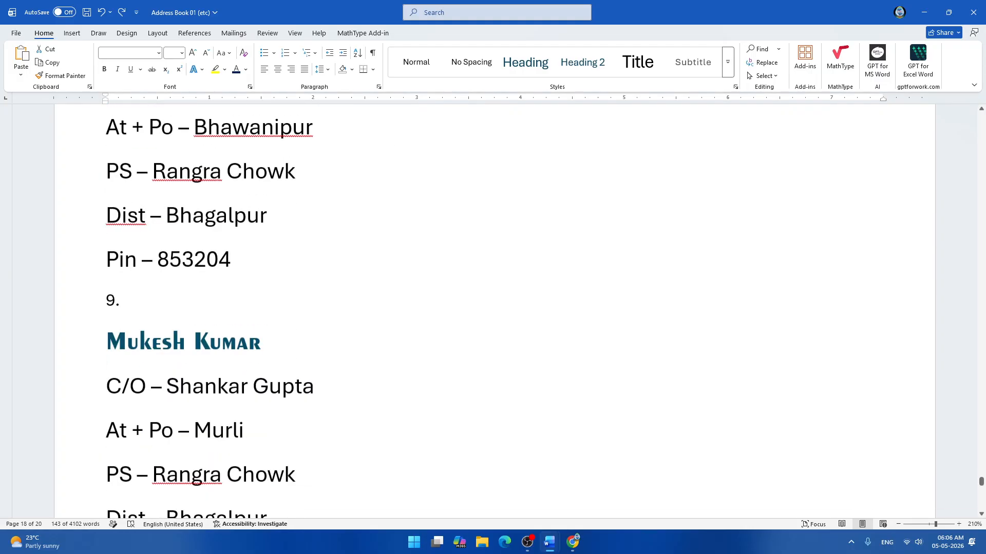
scroll(493, 308, "down", 9)
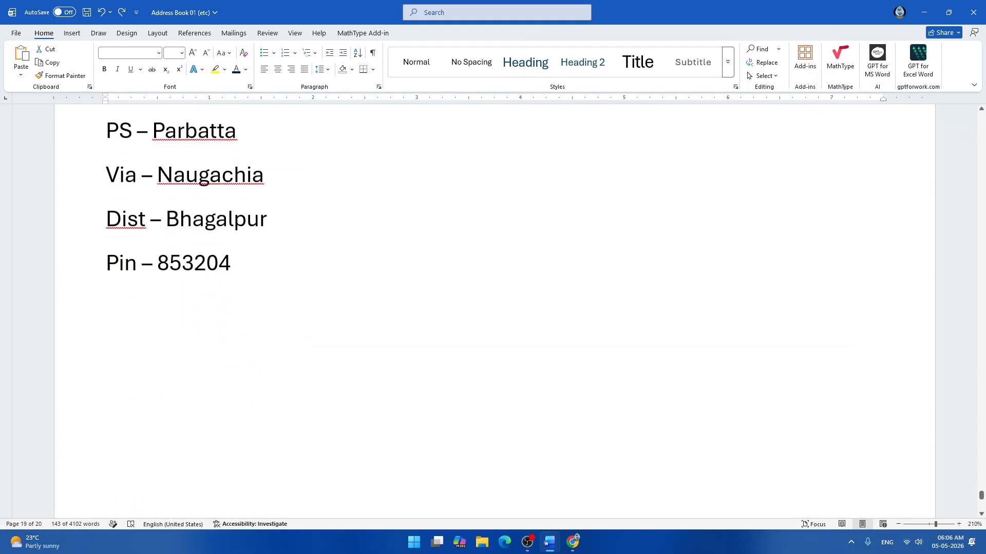
Clear all formatting from the whole Clear All Formatting section, from its heading through the last Address Book (3) entry.
scroll(493, 307, "up", 2)
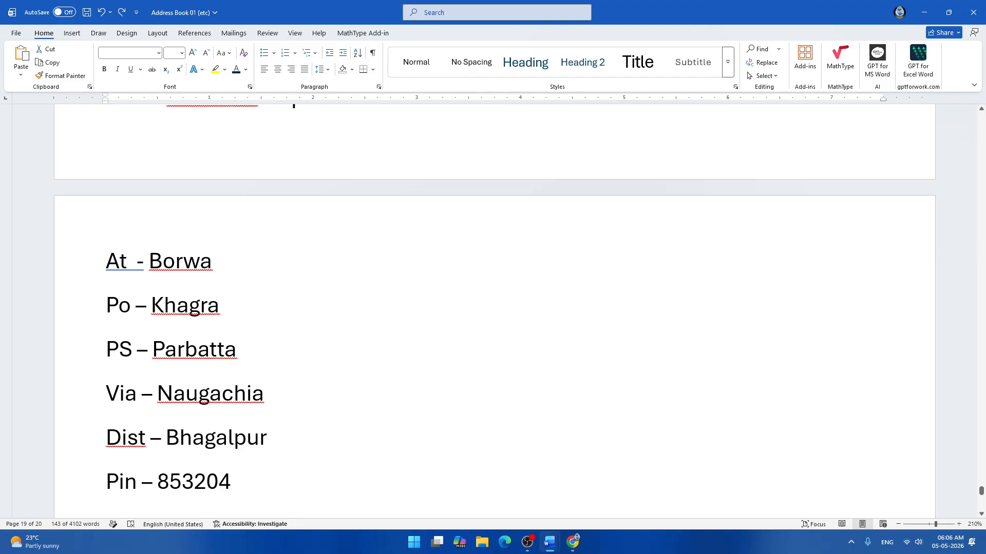
scroll(211, 384, "up", 20)
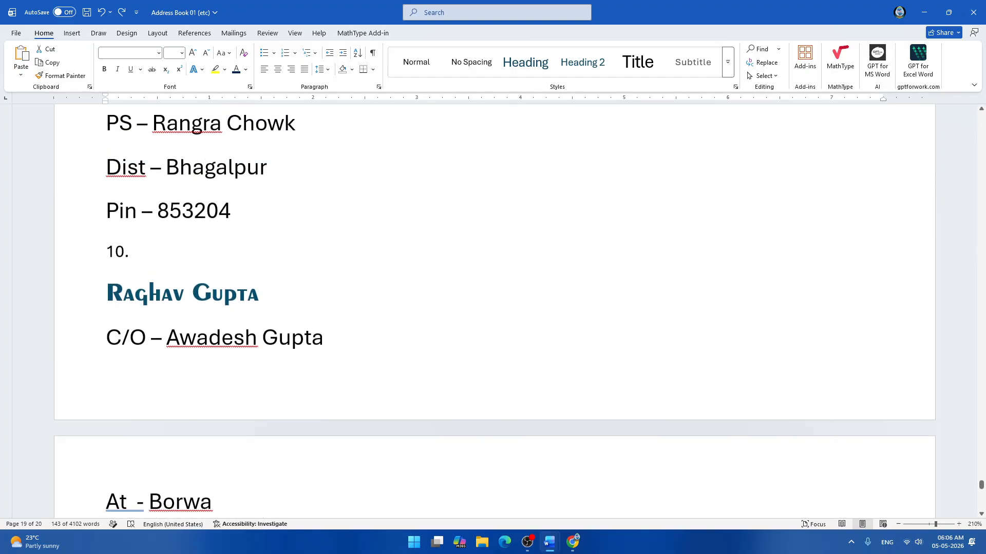
scroll(211, 383, "up", 8)
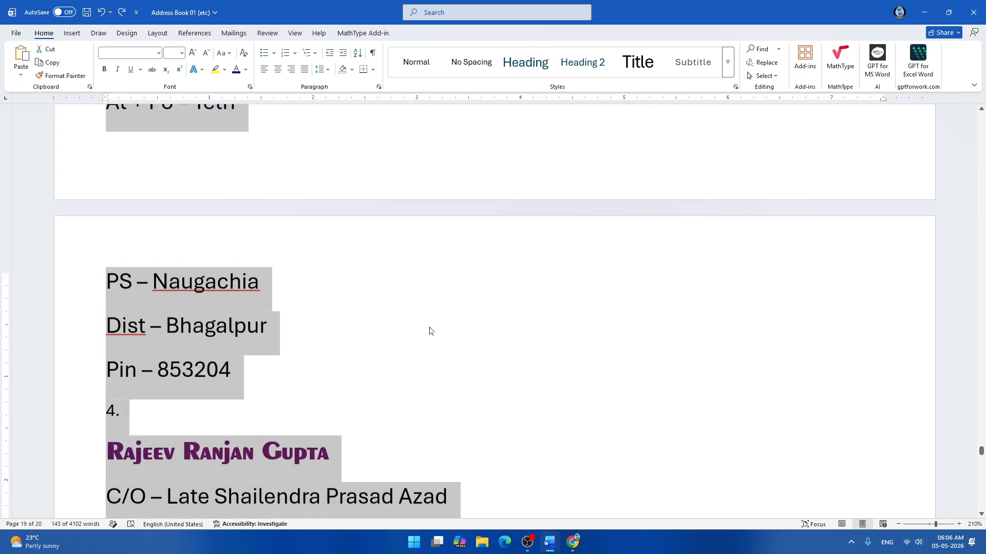
left_click(429, 330)
scroll(429, 330, "up", 14)
scroll(493, 308, "up", 4)
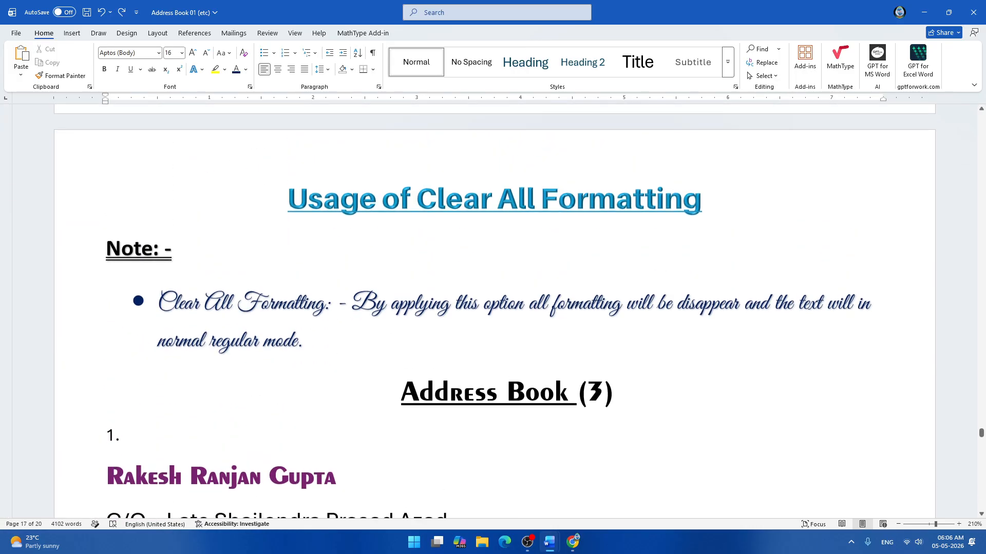
scroll(492, 308, "down", 16)
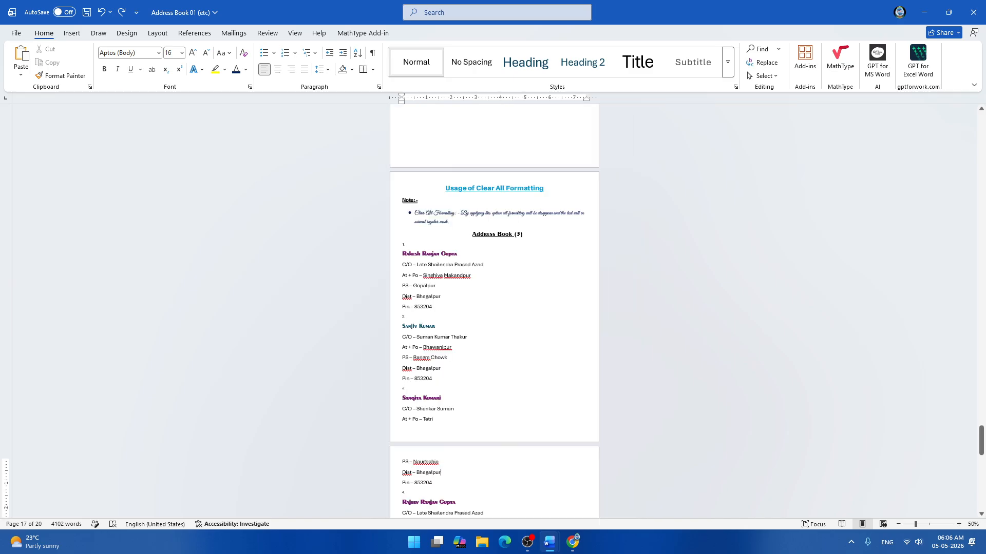
key("ctrl+a")
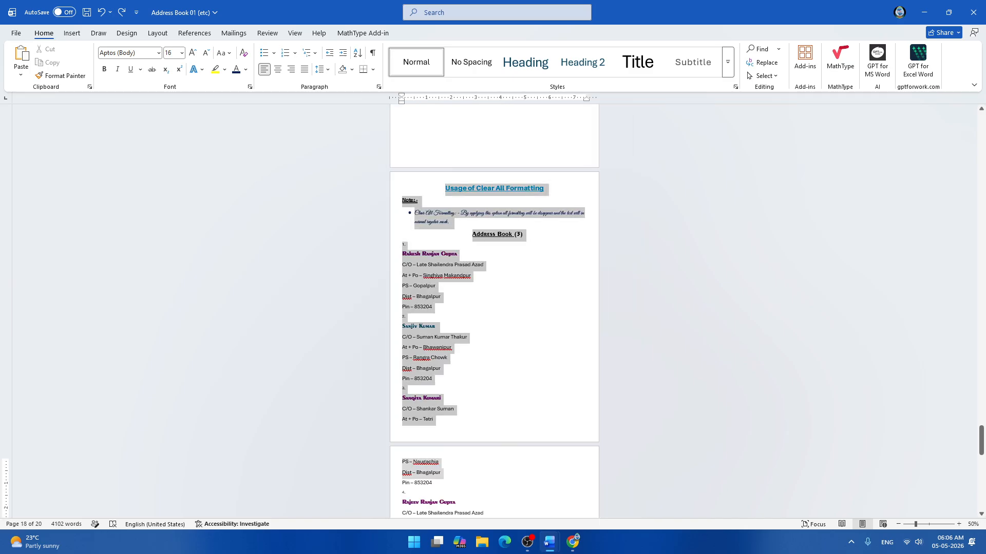
scroll(495, 308, "down", 10)
scroll(494, 308, "down", 2)
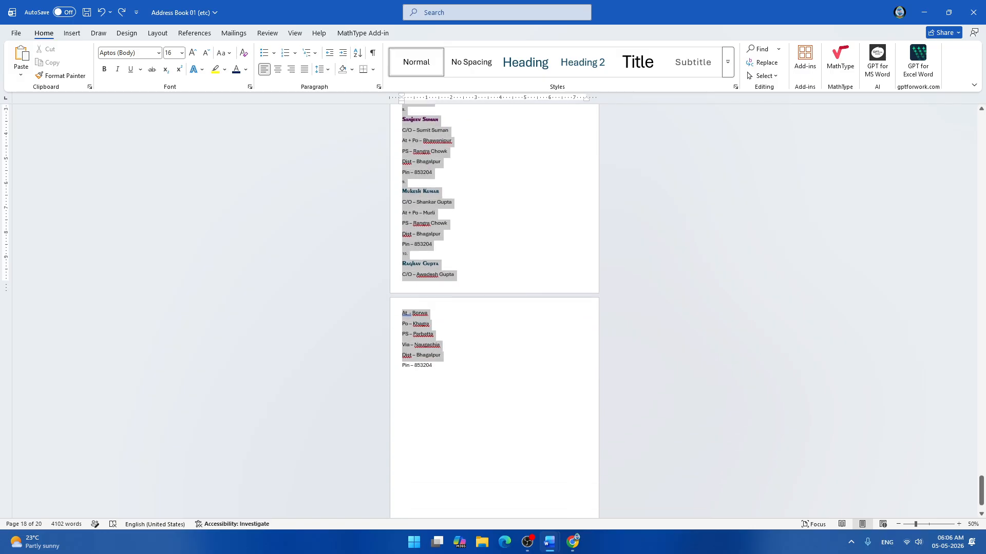
scroll(509, 379, "up", 9, "ctrl")
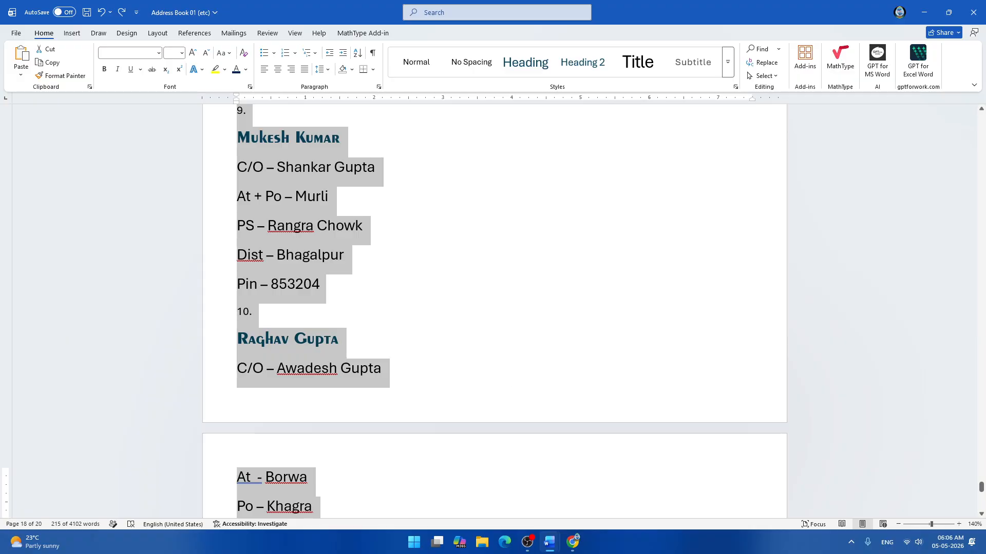
left_click(244, 53)
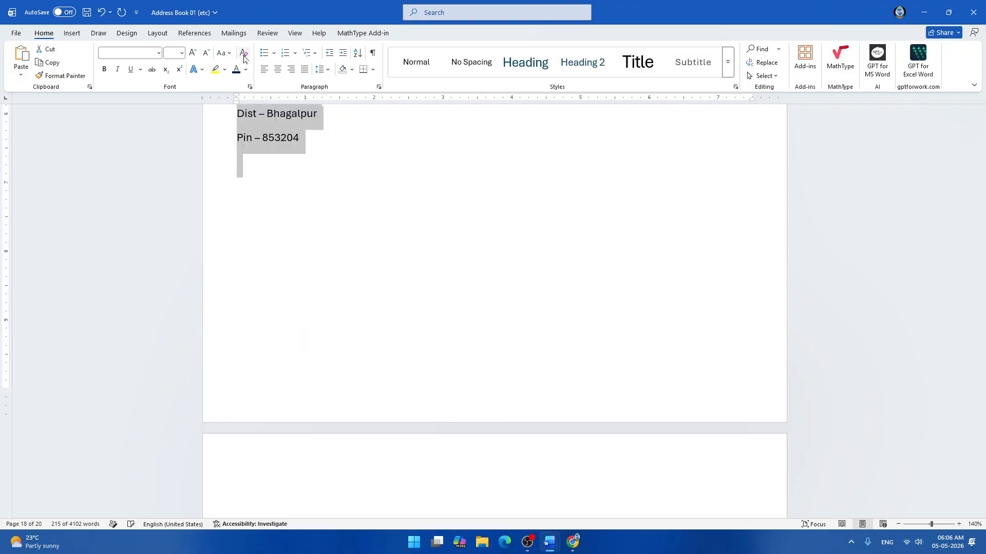
Review the cleared section back up to its heading, then undo the formatting clearance and deselect the text.
scroll(458, 237, "up", 15)
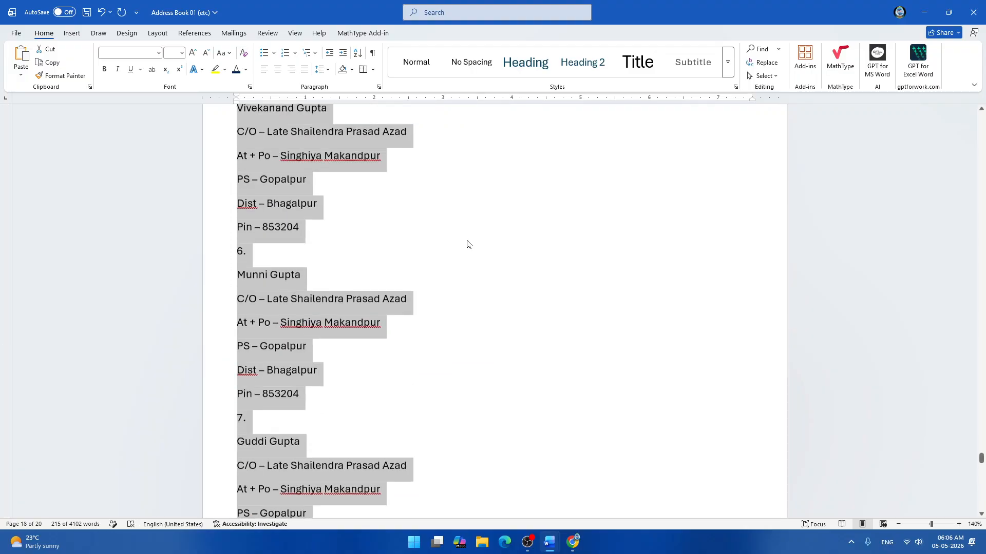
scroll(467, 244, "up", 15)
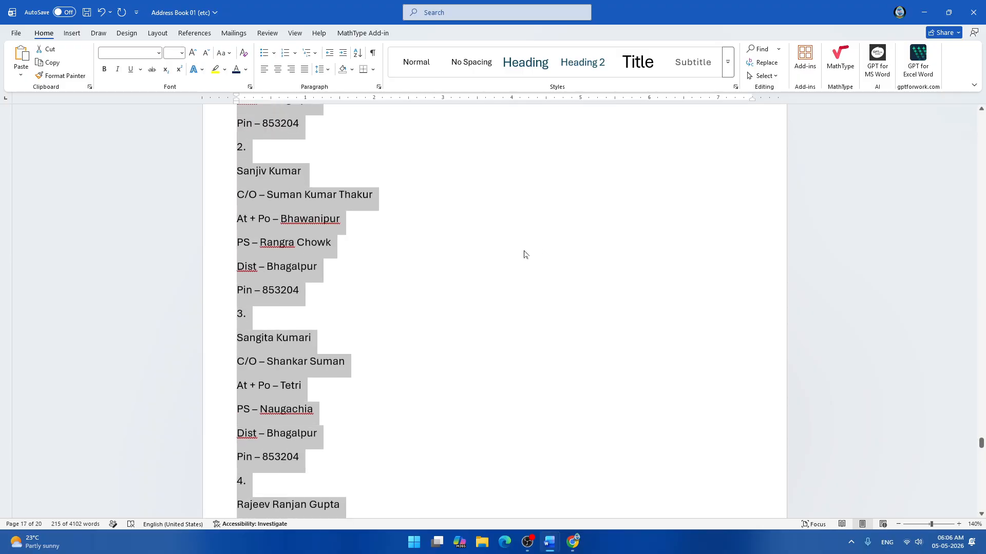
scroll(524, 254, "up", 3)
scroll(536, 293, "up", 8)
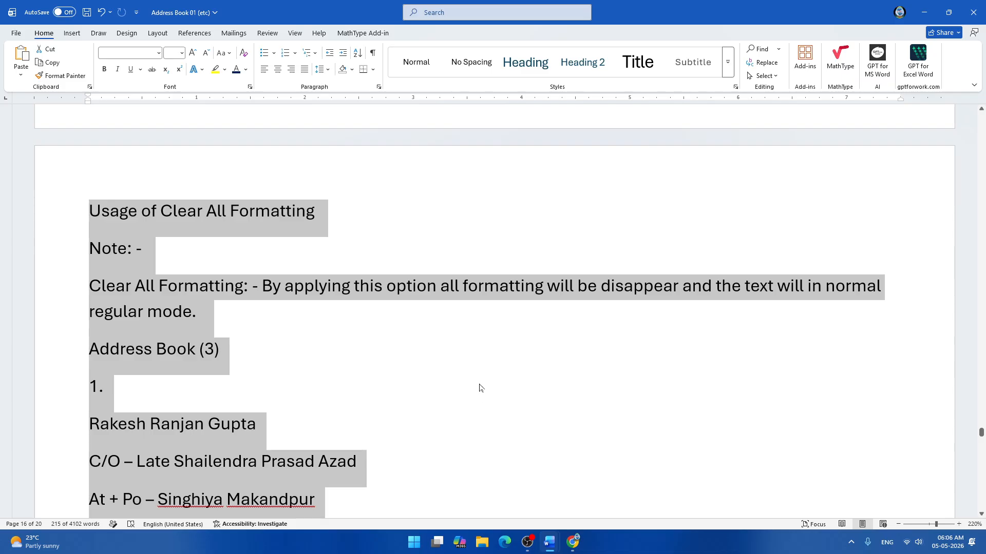
key("ctrl+z")
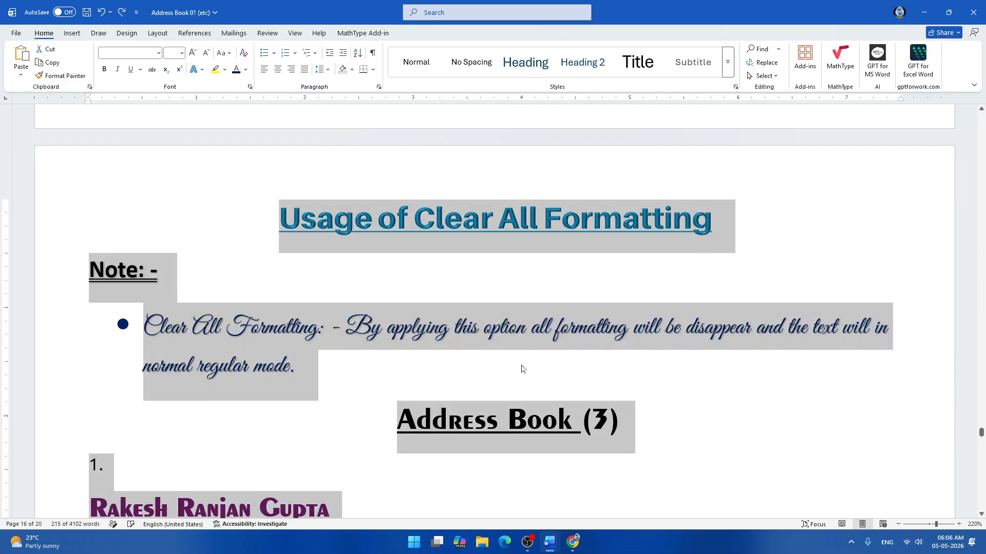
left_click(365, 368)
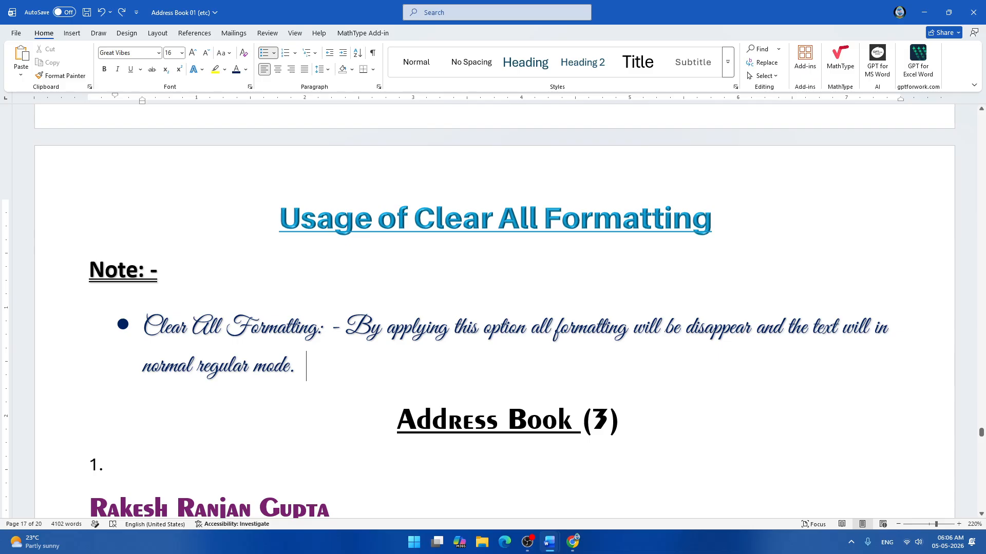
Look over the Address Book (1) entries at the start of the document, from the heading through entry 4.
scroll(493, 308, "down", 1)
scroll(493, 308, "down", 5)
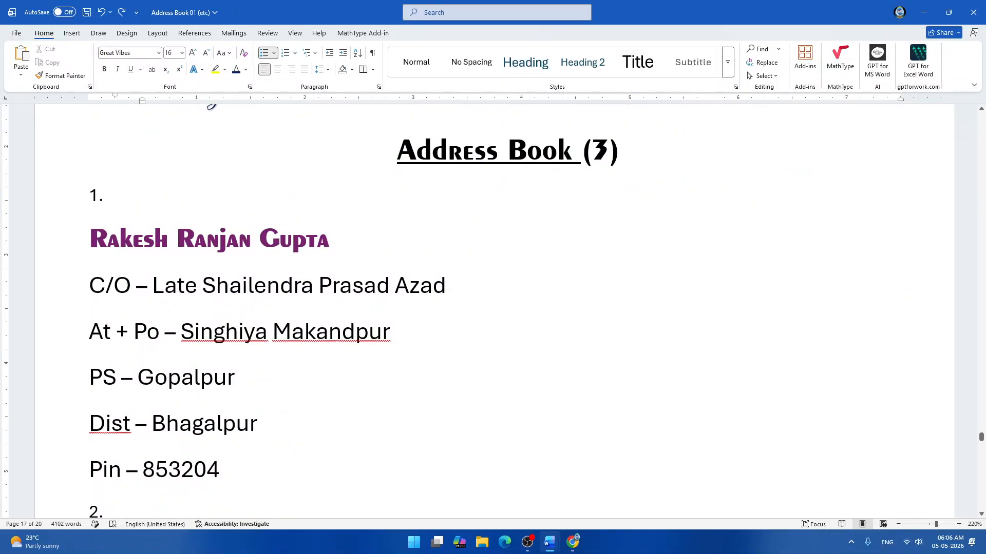
scroll(493, 308, "down", 2)
key("ctrl+Home")
scroll(493, 308, "down", 13)
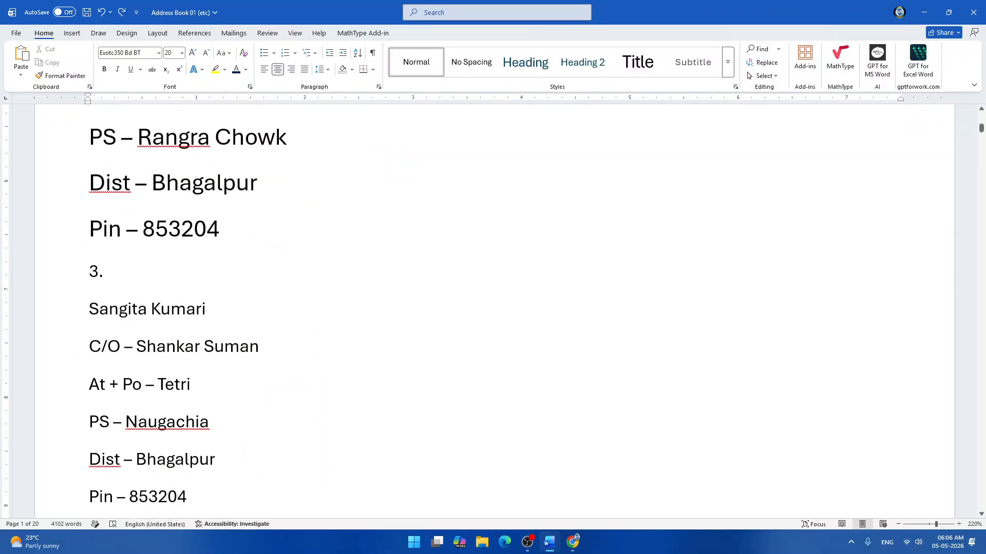
scroll(493, 308, "down", 5)
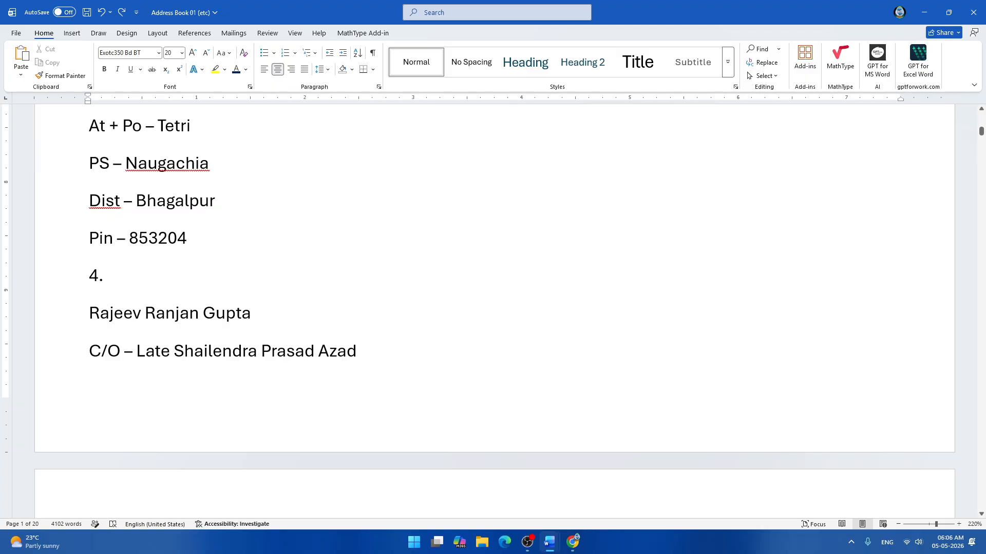
scroll(493, 308, "up", 15)
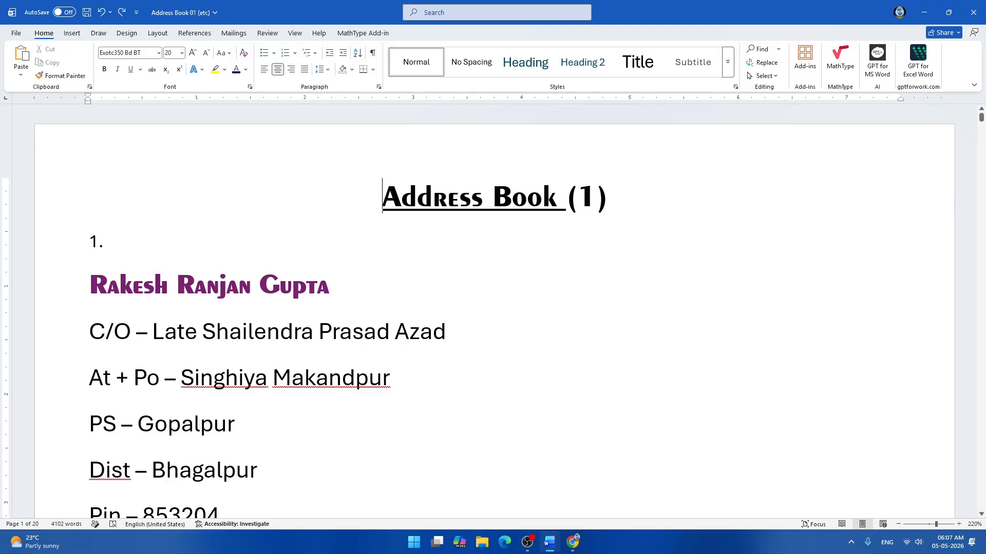
Copy the formatting of entry 1's name to entry 3's name in Address Book (1) with Format Painter.
left_click(206, 280)
left_click(60, 75)
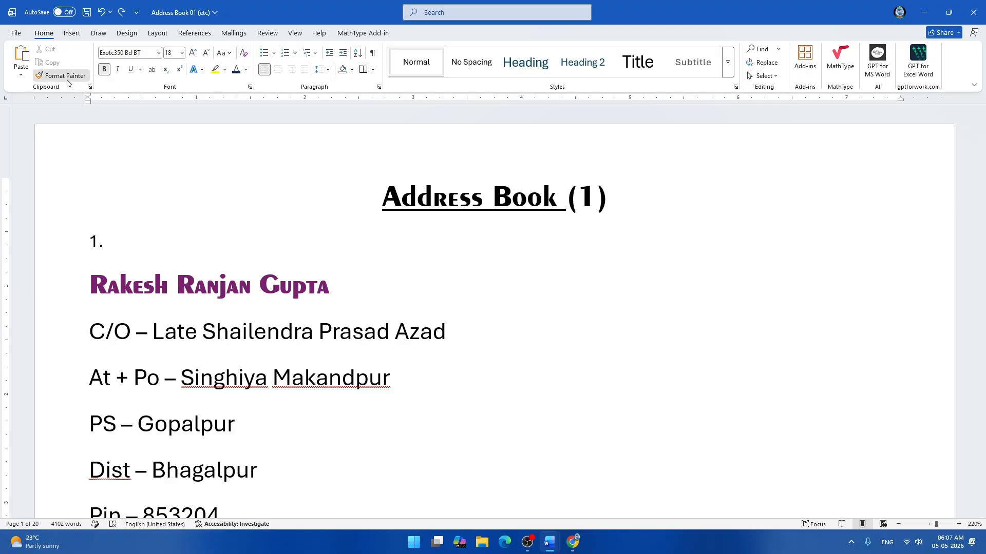
scroll(279, 222, "down", 6)
scroll(272, 233, "down", 4)
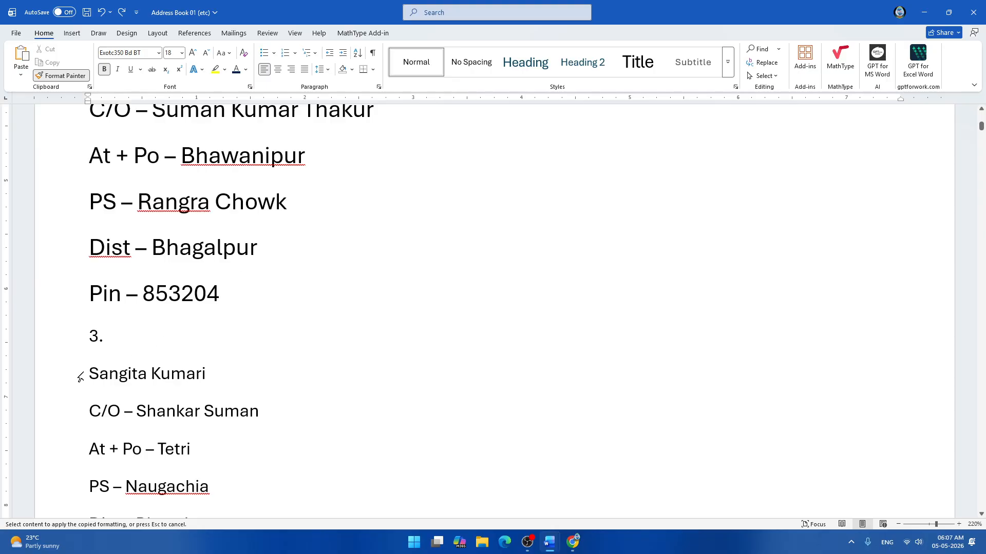
left_click_drag(85, 368, 232, 389)
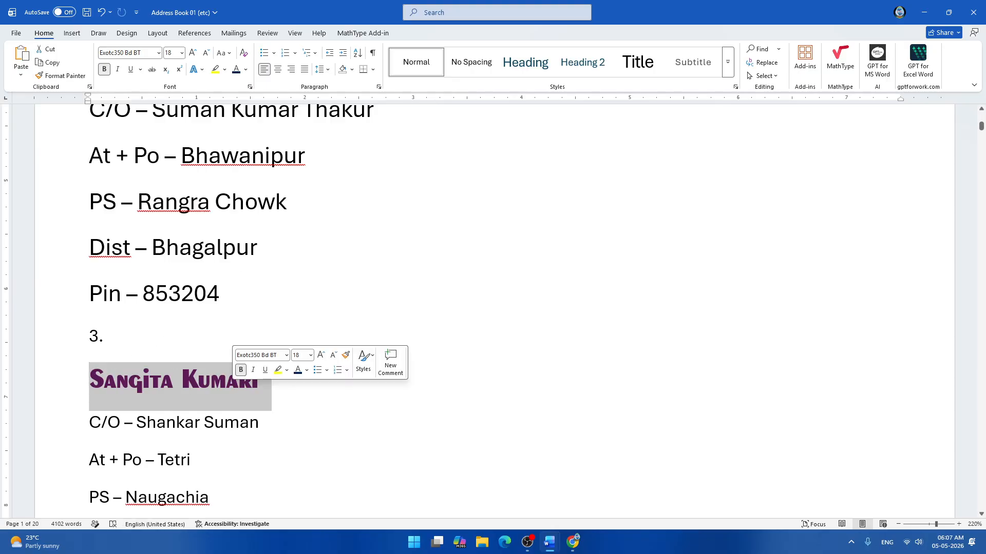
Copy the formatting of entry 2's Dist line to entry 3's address lines, from C/O through Pin.
left_click(191, 247)
left_click(51, 76)
scroll(181, 288, "down", 5)
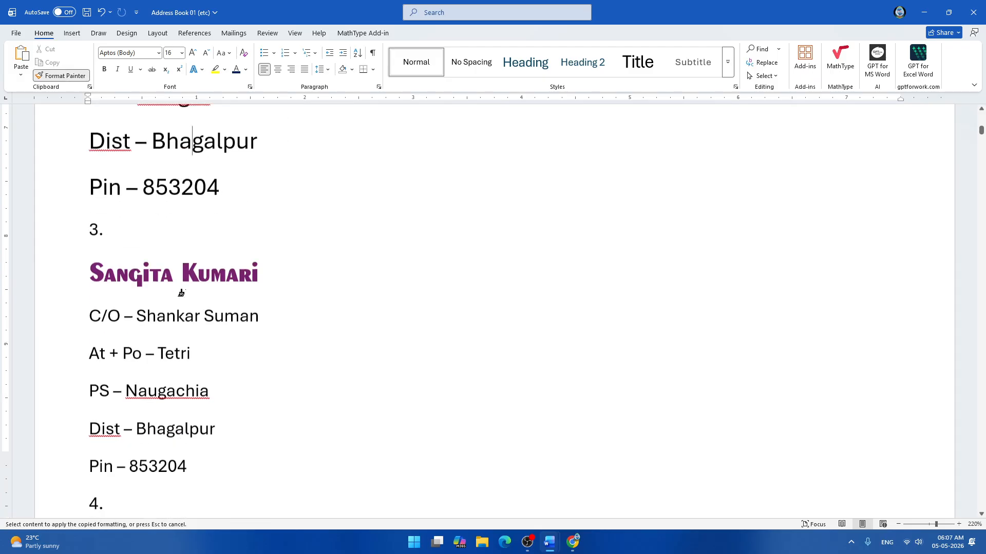
left_click_drag(90, 150, 260, 336)
Copy the formatting of entry 3's name to entry 4's name with Format Painter.
left_click(259, 383)
scroll(259, 382, "up", 1)
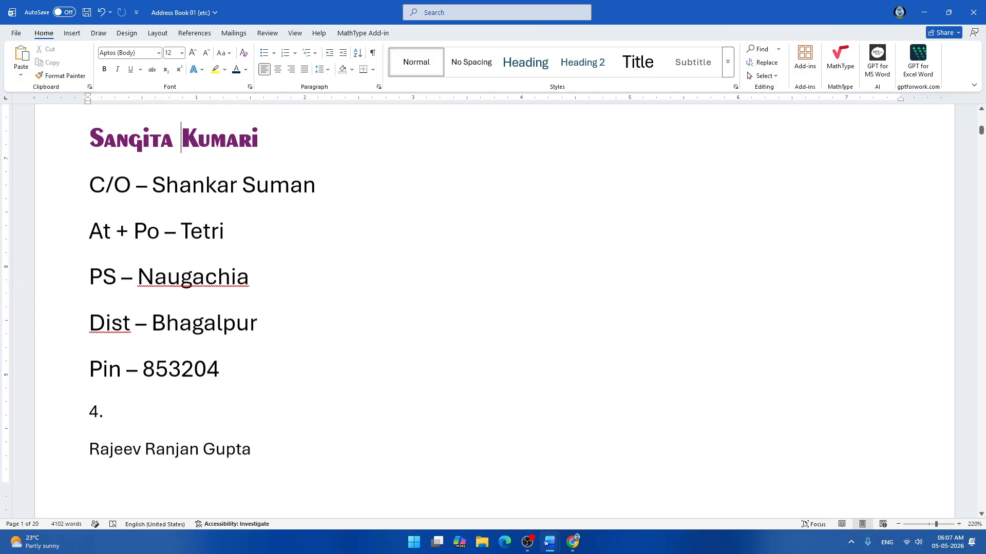
left_click(59, 75)
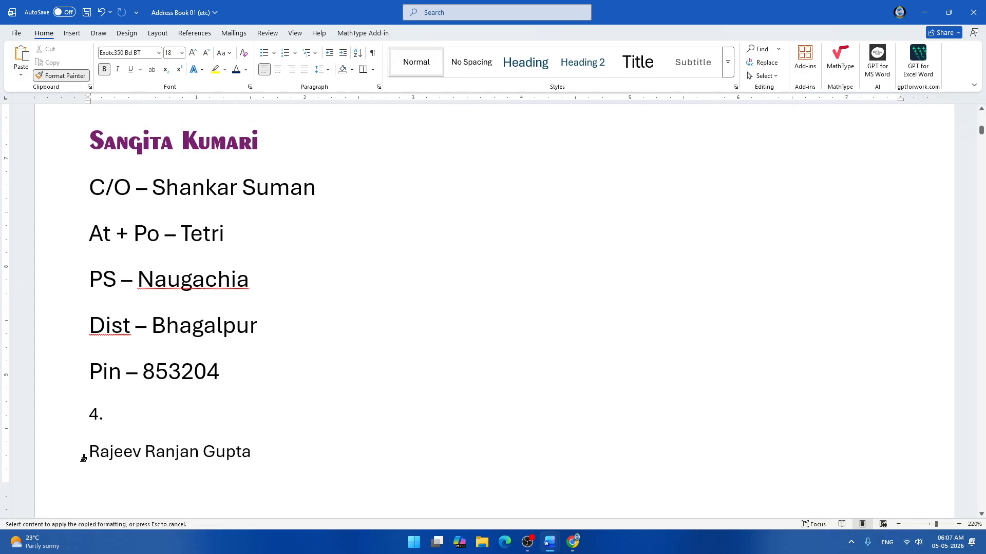
left_click_drag(82, 454, 309, 461)
scroll(309, 460, "down", 3)
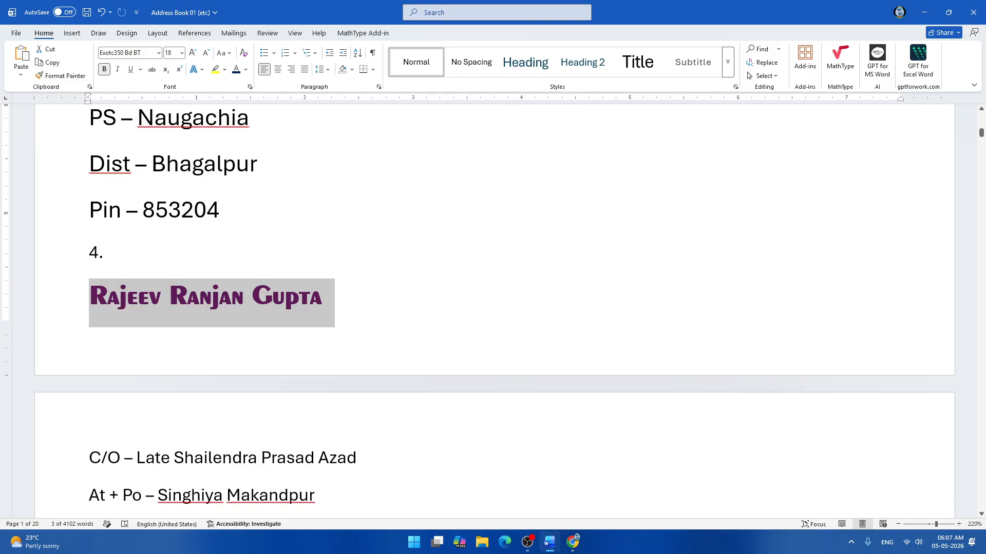
Hide the white space between pages and copy entry 3's Pin line formatting to entry 4's address lines through Pin.
left_click(298, 254)
scroll(297, 254, "down", 3)
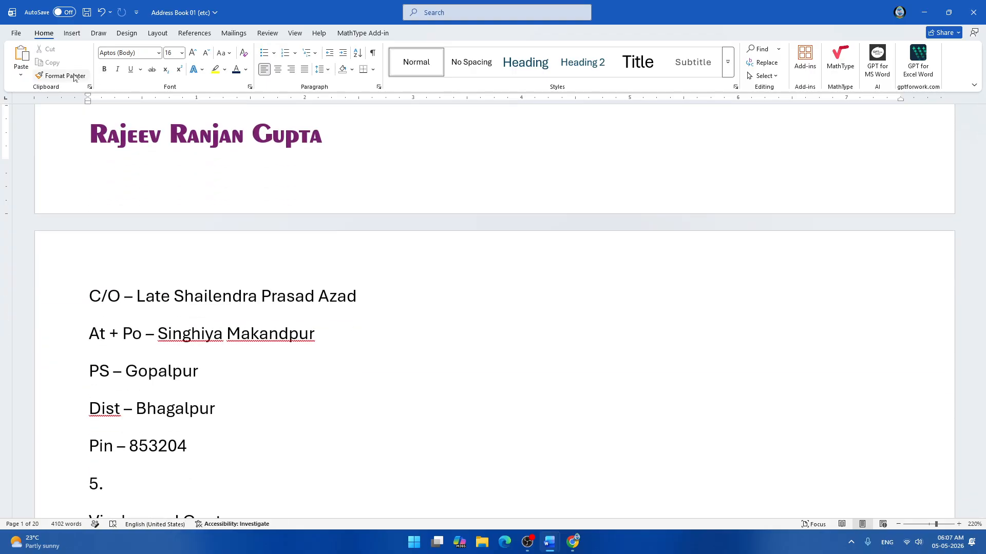
double_click(255, 222)
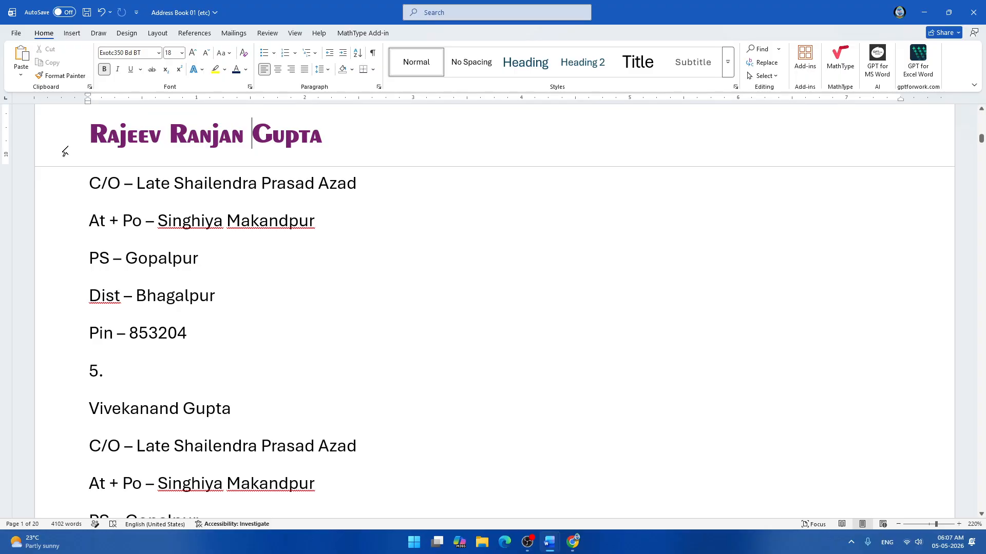
scroll(194, 156, "up", 2)
left_click(194, 156)
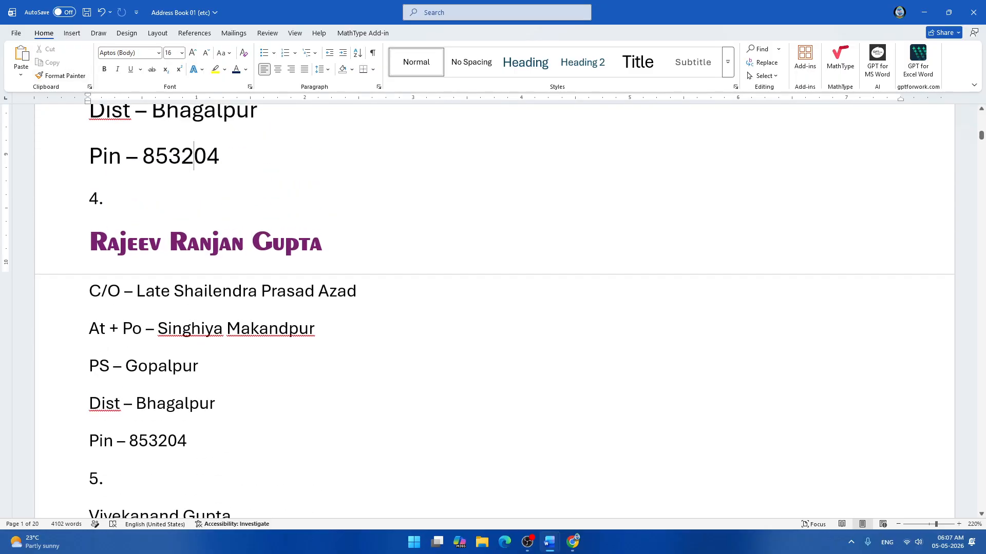
left_click(59, 76)
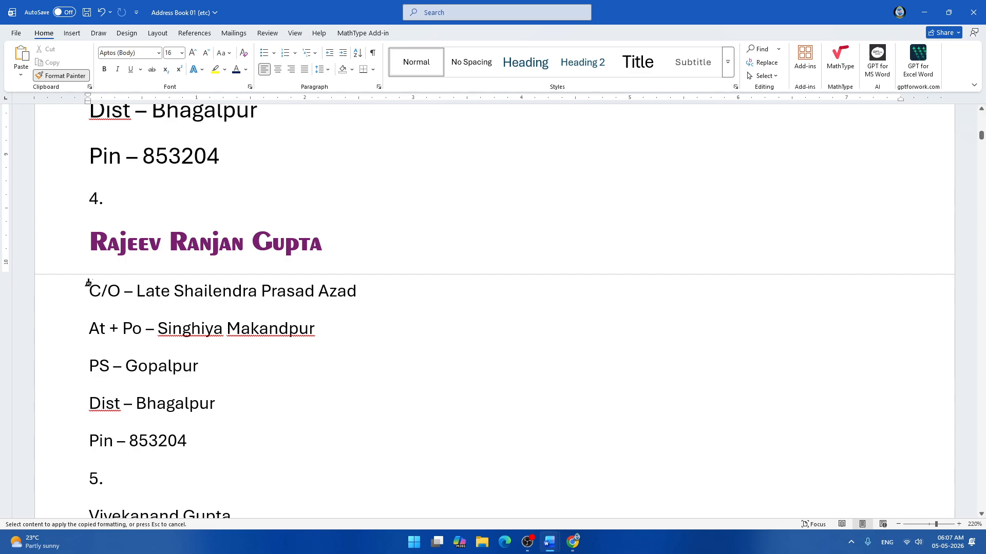
left_click_drag(97, 289, 222, 442)
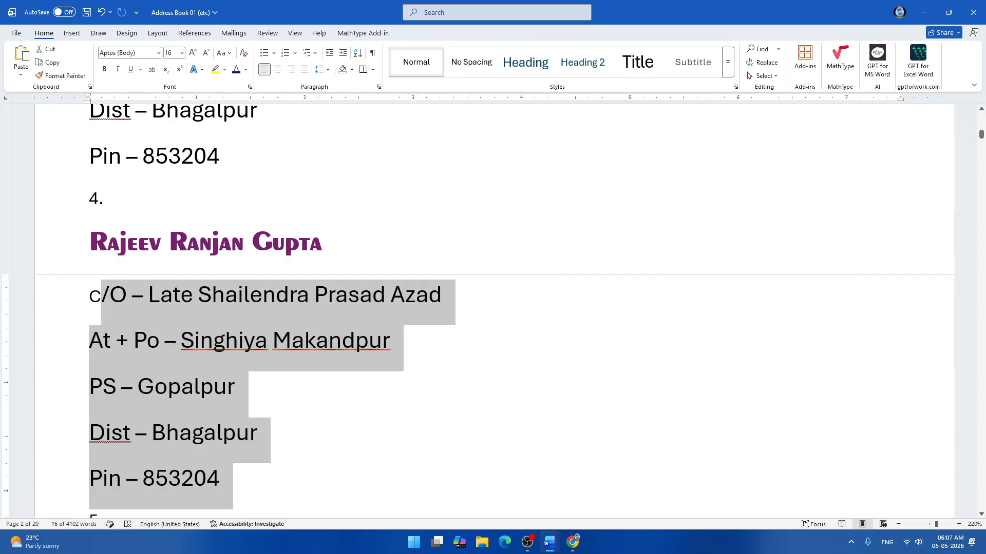
Copy the C/O line's formatting to its first letter C in entry 4, then deselect it.
left_click(119, 250)
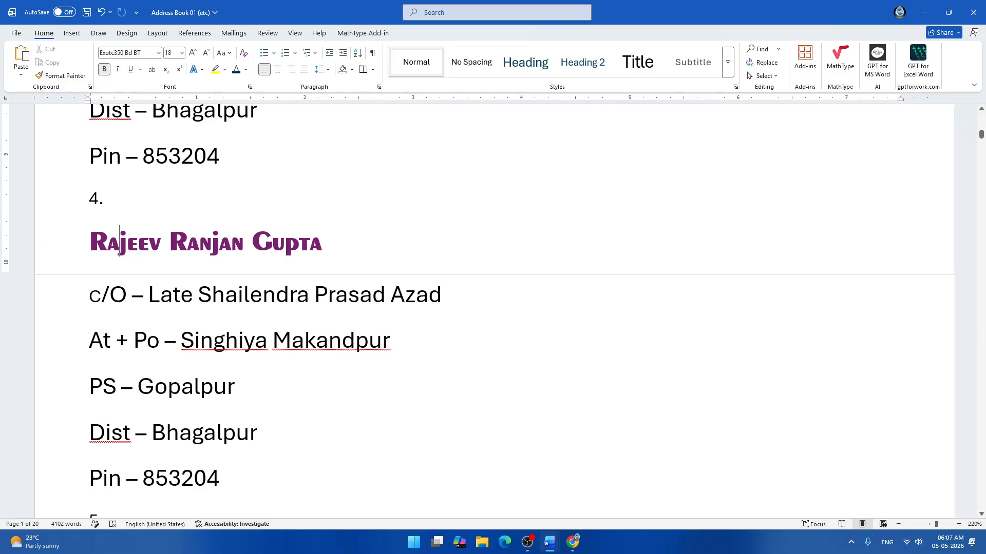
left_click(173, 294)
left_click(60, 76)
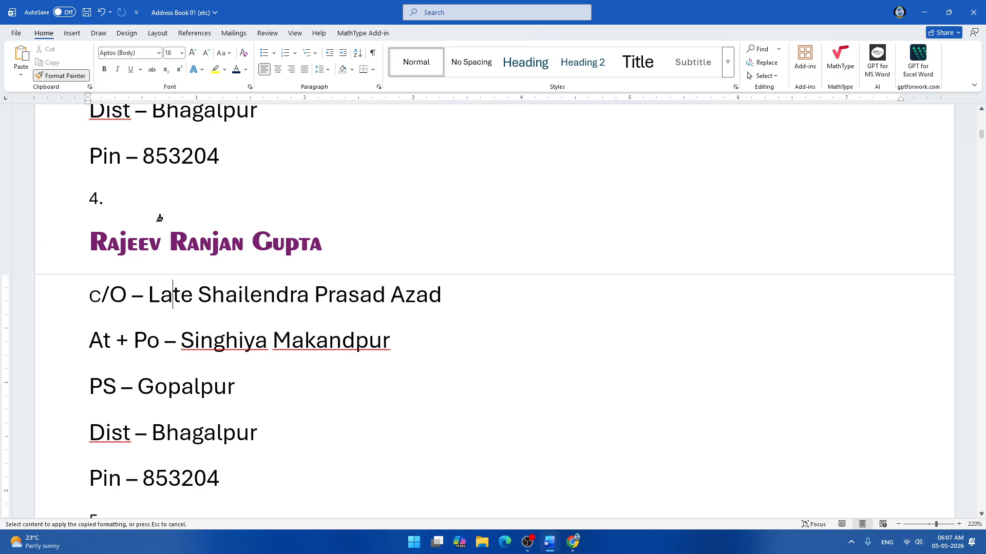
left_click_drag(85, 293, 104, 296)
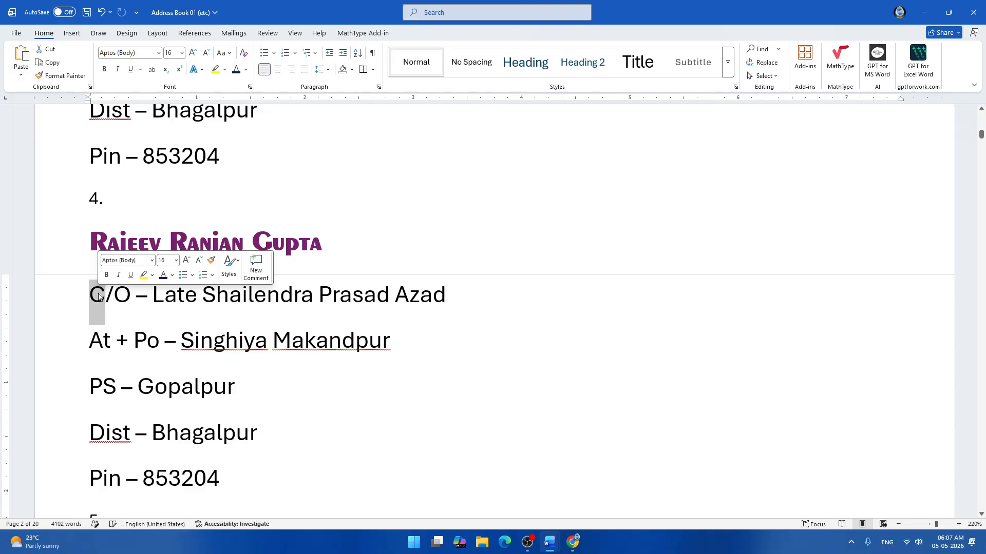
left_click(159, 341)
Switch from the address book to the Computer Practical 24-25 (Nov.) document.
scroll(159, 341, "down", 5)
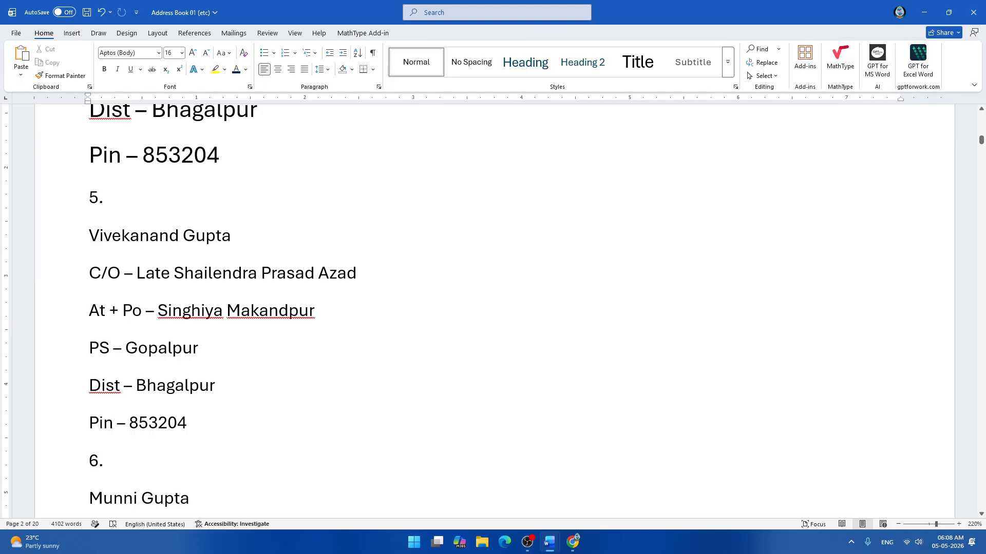
key("alt+Tab")
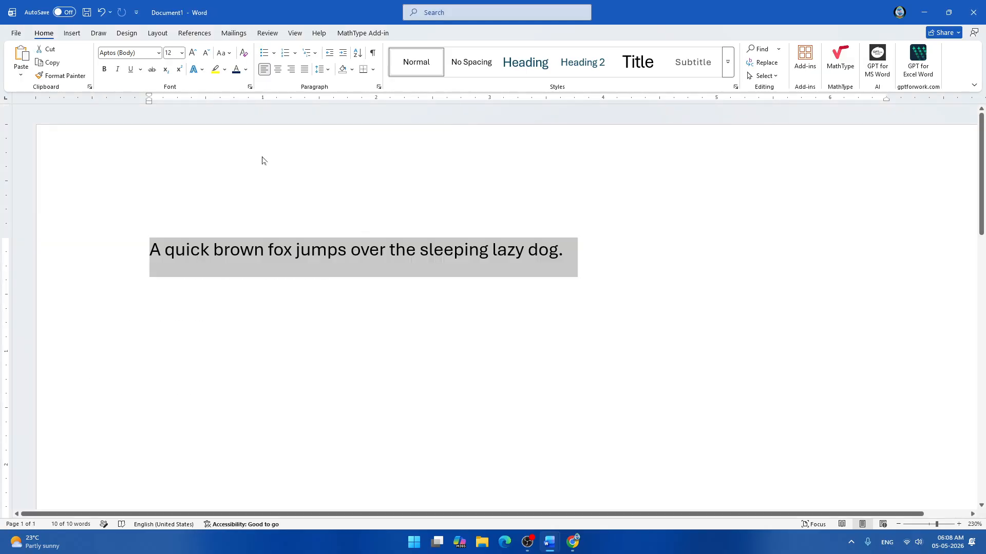
key("alt+Tab")
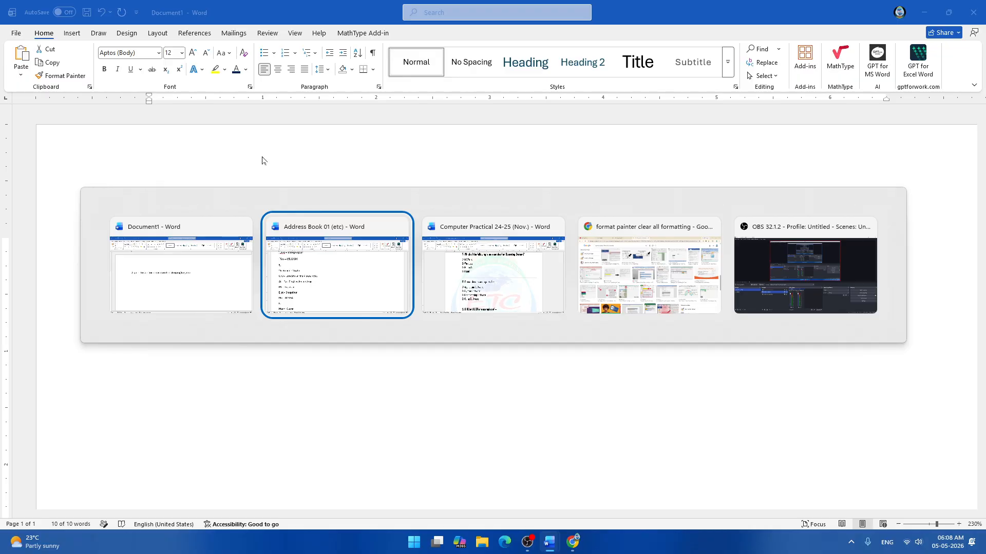
key("alt+Tab")
key("alt+Tab")
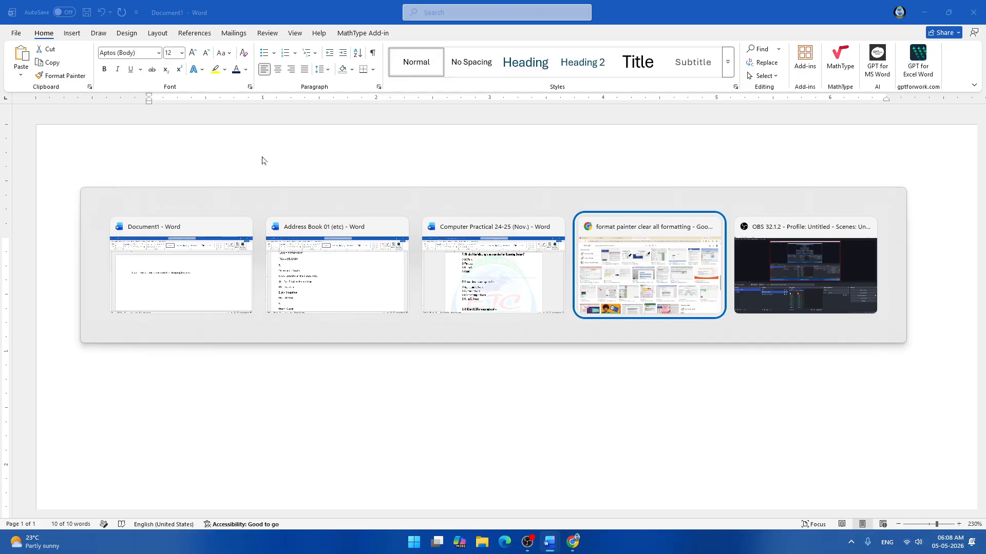
key("alt+Tab")
key("alt+Tab")
key("alt+Tab")
key("alt+Tab")
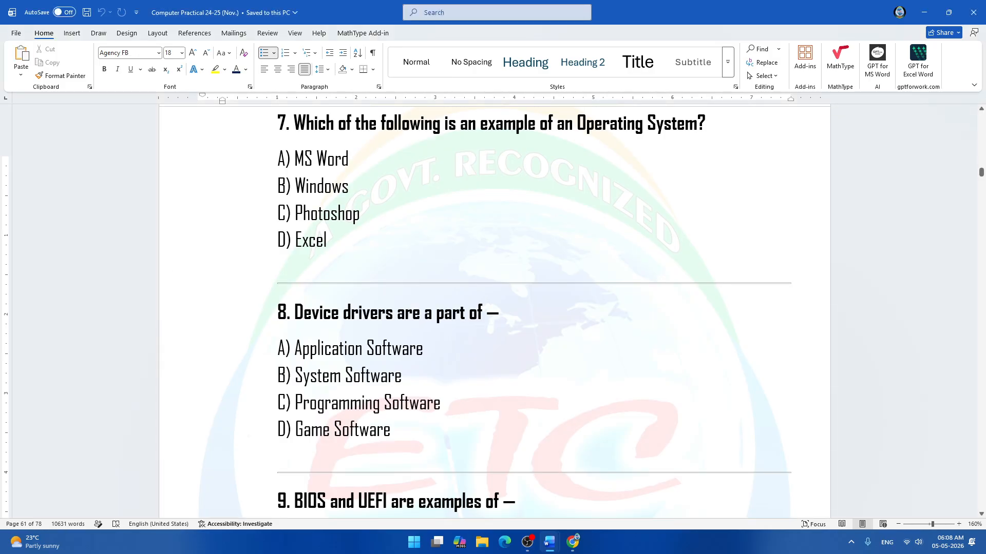
Look through the Computer Practical notes for the Change Case, Clear All Formatting and Format Painter explanations.
scroll(980, 178, "up", 7)
scroll(979, 177, "down", 4)
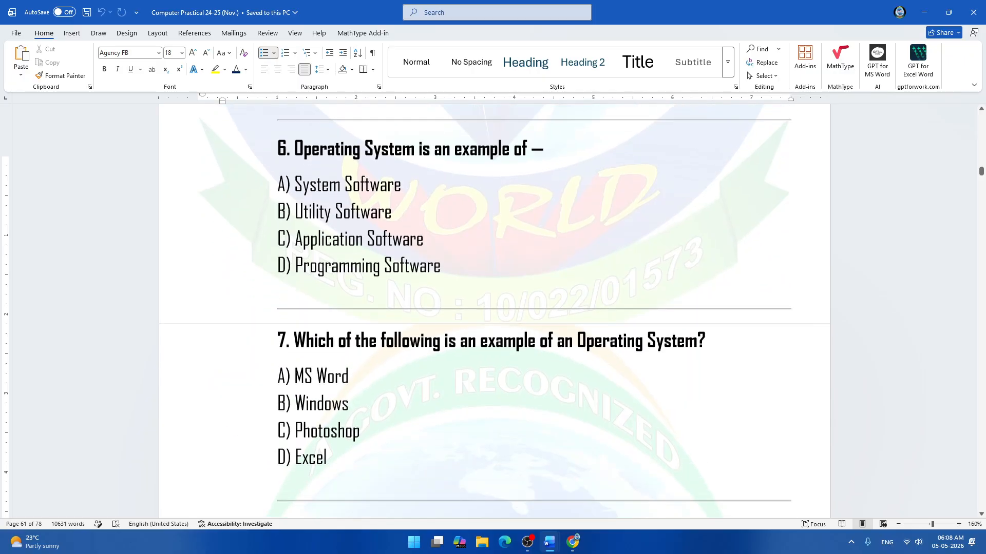
left_click_drag(980, 173, 982, 356)
scroll(382, 419, "down", 7)
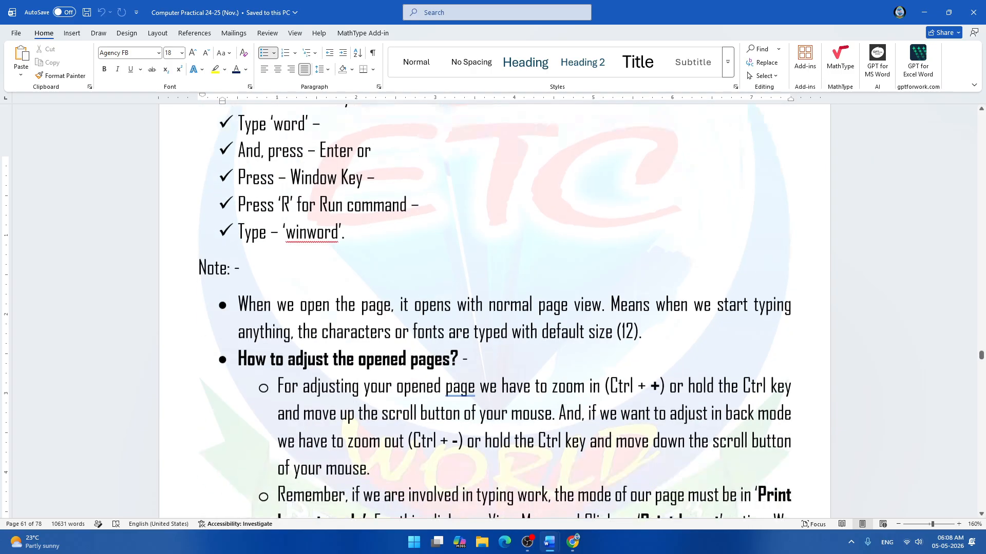
scroll(638, 448, "down", 8)
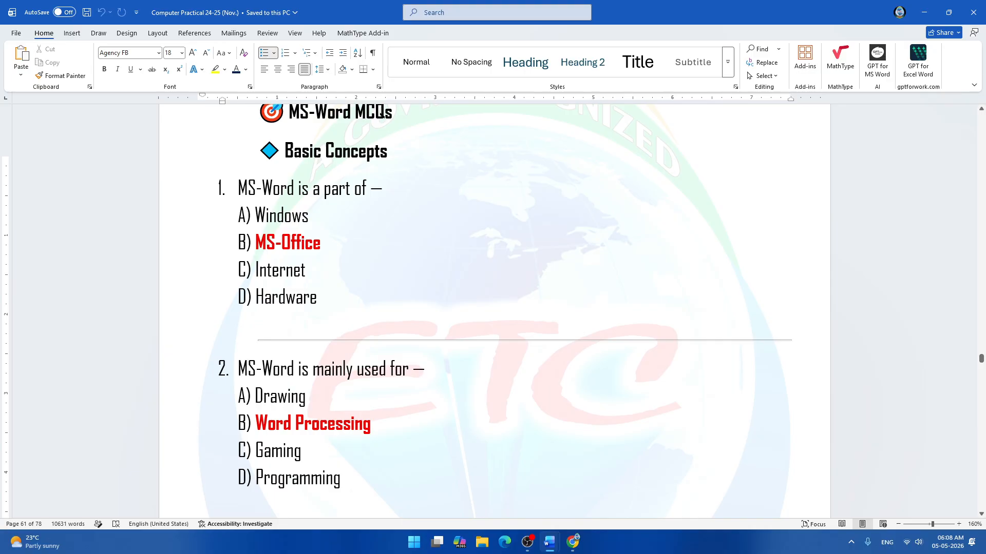
left_click_drag(981, 359, 981, 382)
scroll(761, 285, "down", 1)
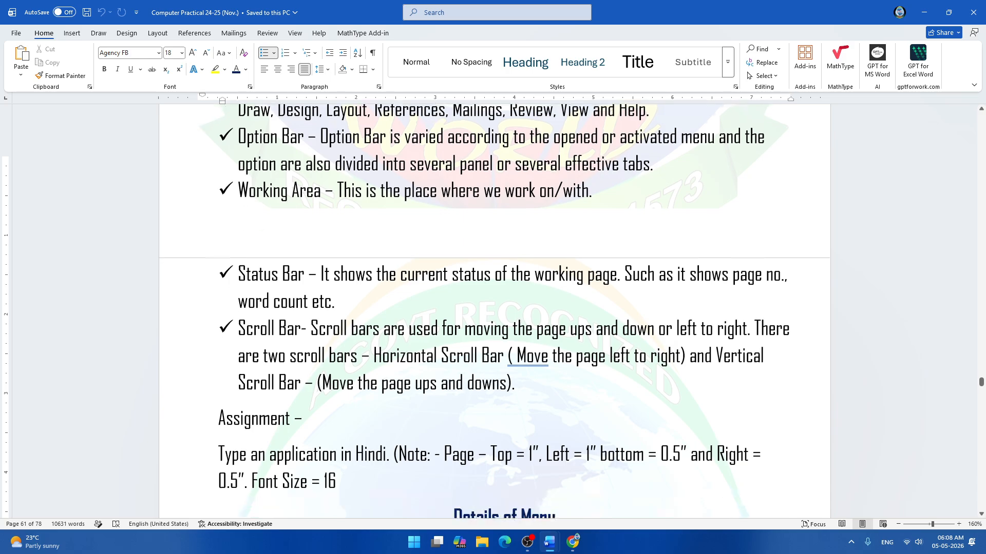
scroll(761, 285, "down", 15)
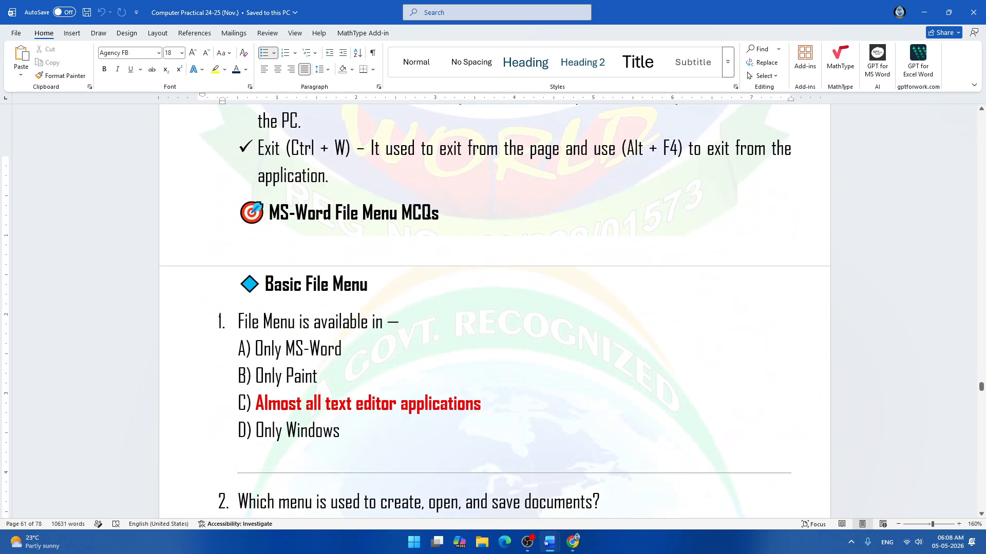
scroll(984, 427, "down", 16)
left_click_drag(983, 399, 982, 423)
scroll(495, 311, "up", 15)
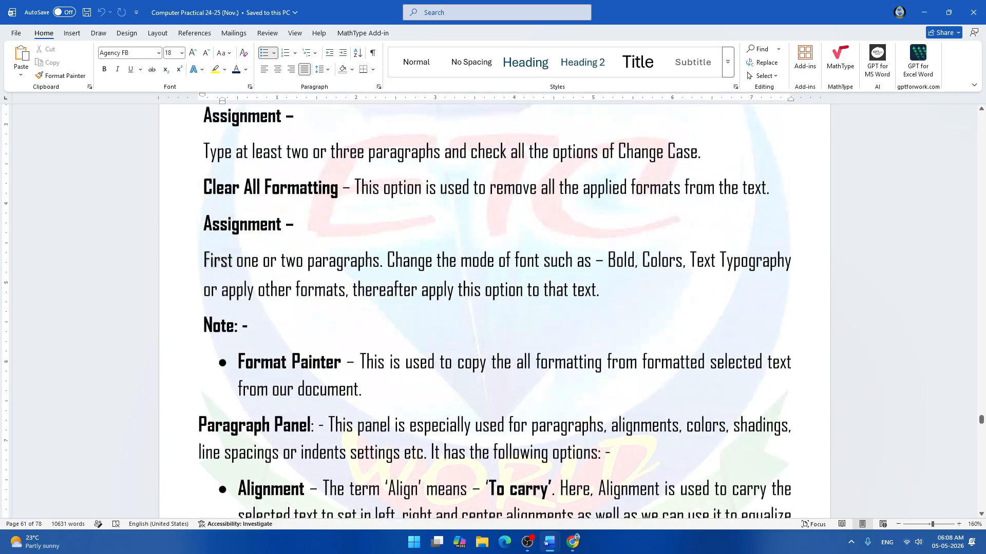
scroll(494, 311, "down", 3)
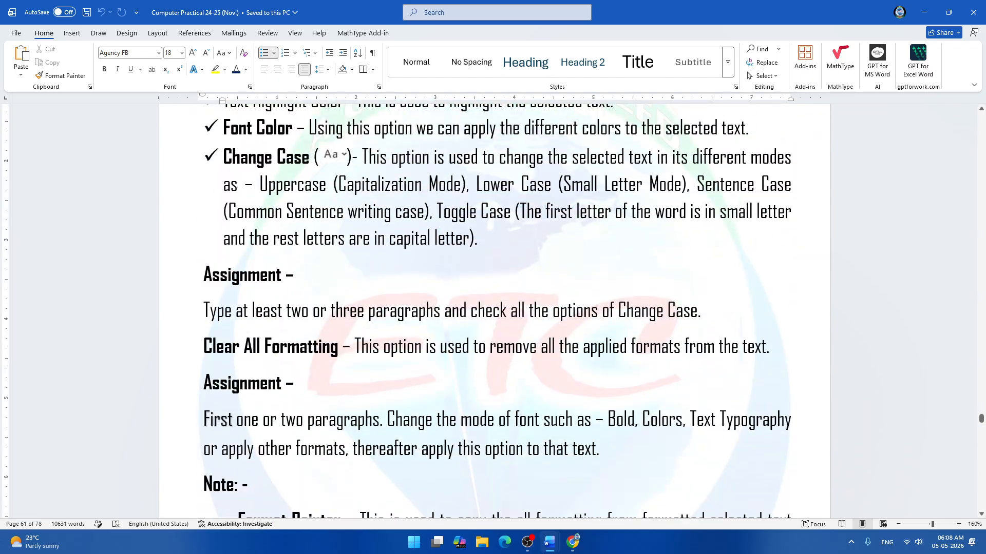
scroll(495, 312, "up", 4)
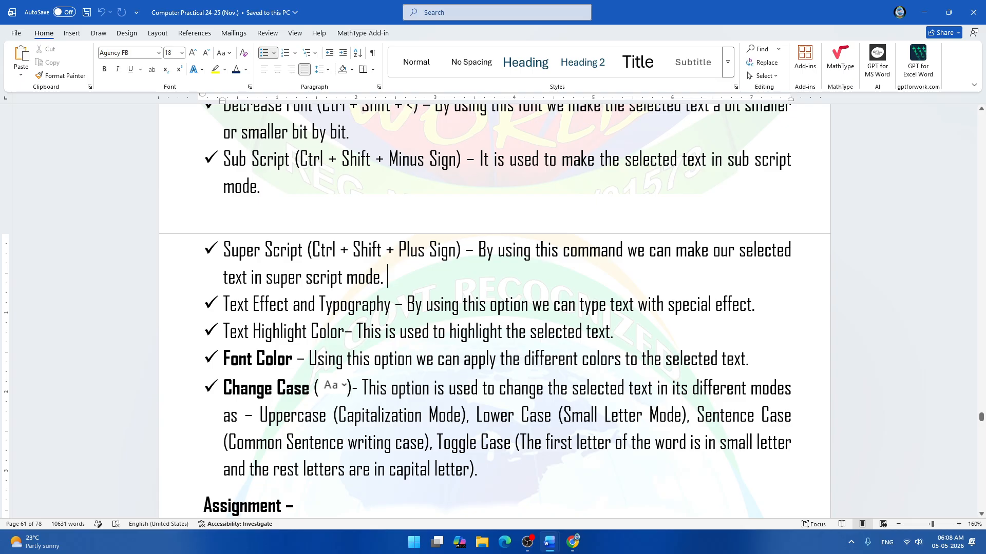
scroll(495, 311, "down", 3)
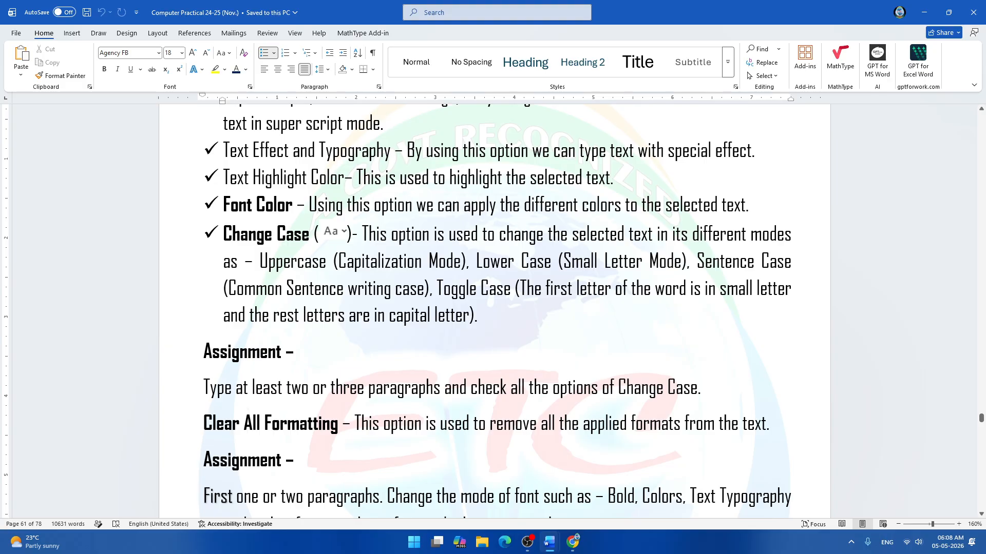
left_click_drag(184, 353, 184, 389)
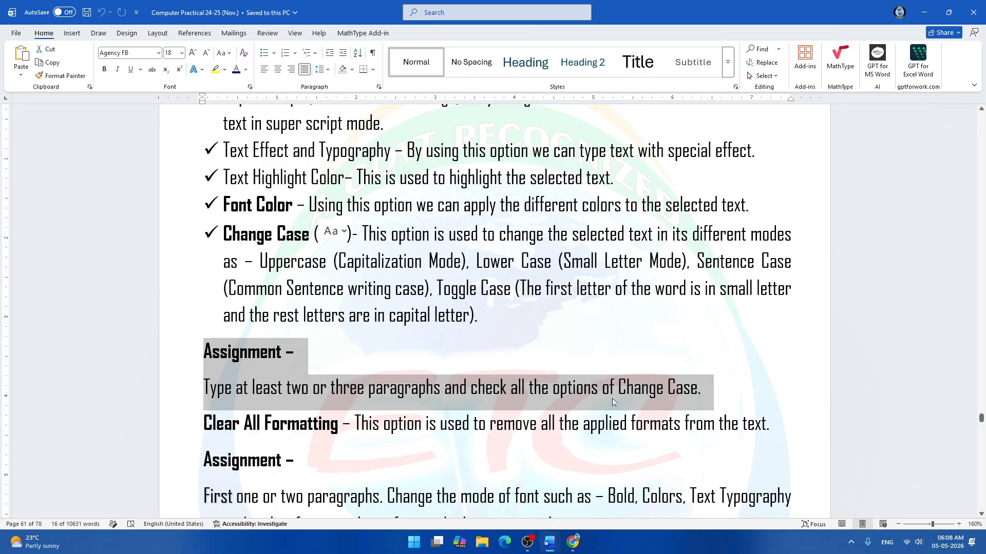
key("Delete")
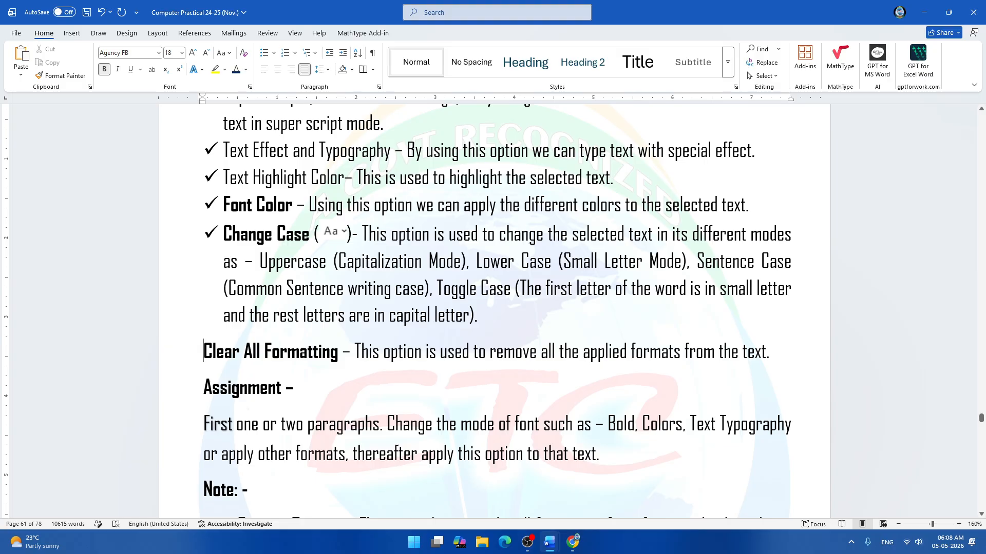
scroll(494, 311, "down", 1)
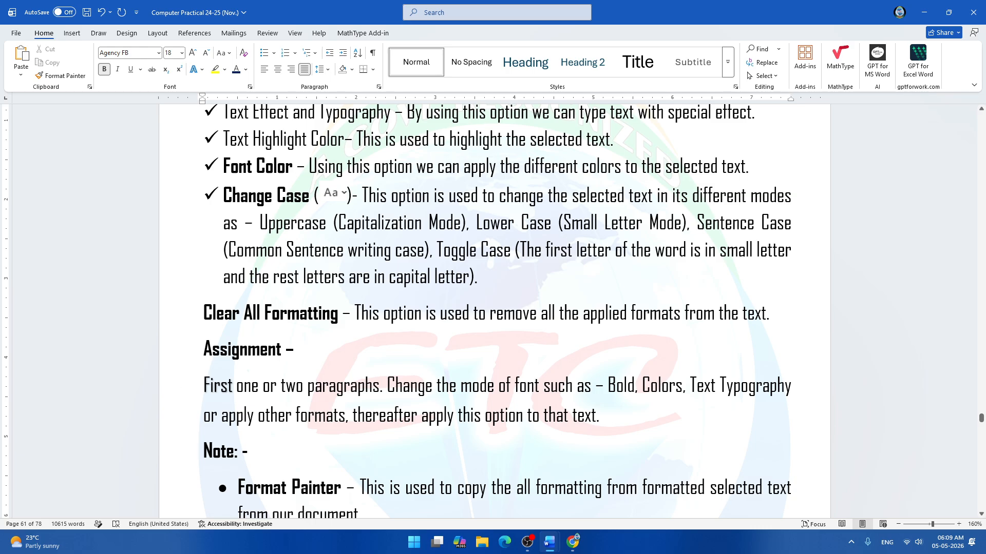
key("ctrl+z")
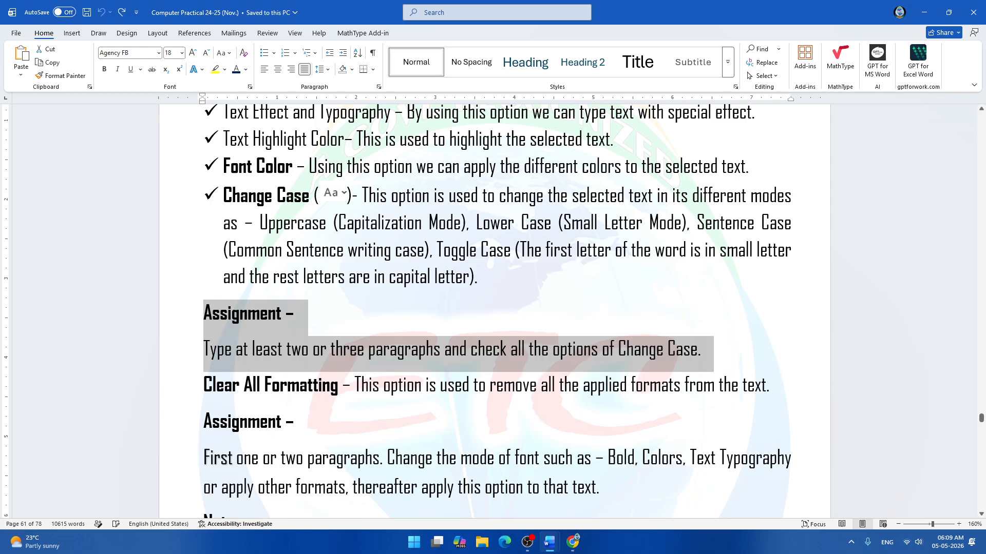
left_click(361, 312)
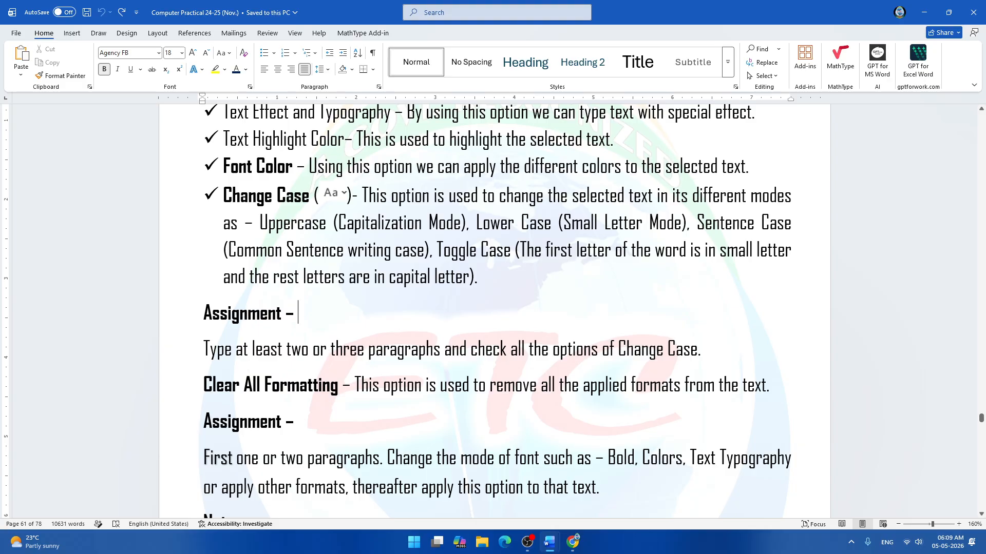
Go to the Paragraph Panel notes and select the words "To carry" in the Alignment definition.
scroll(493, 308, "down", 3)
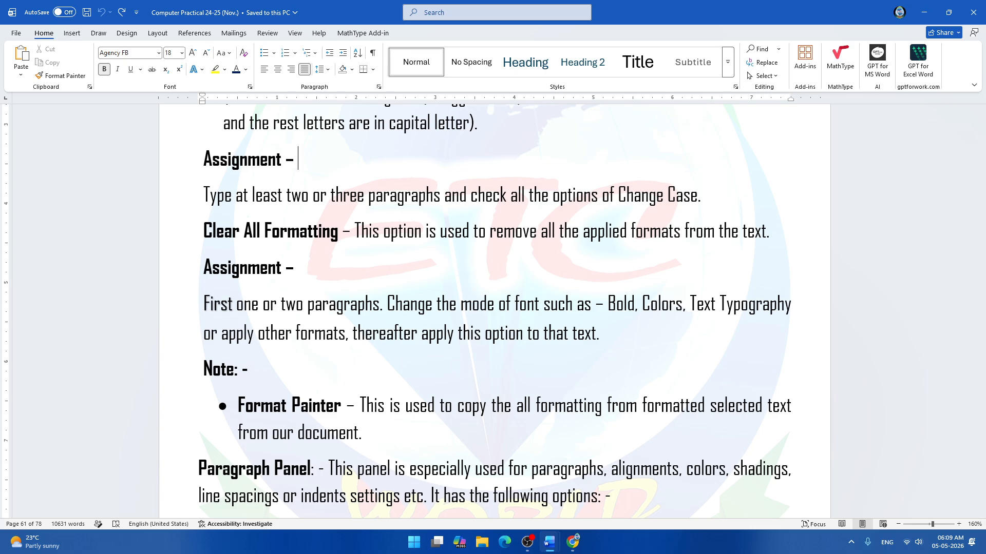
scroll(494, 311, "down", 3)
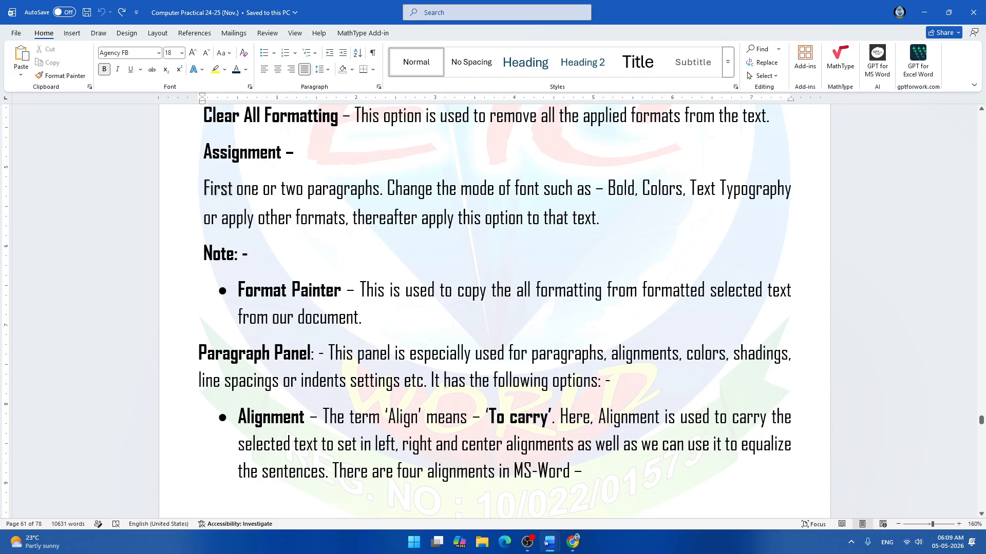
scroll(494, 311, "down", 10)
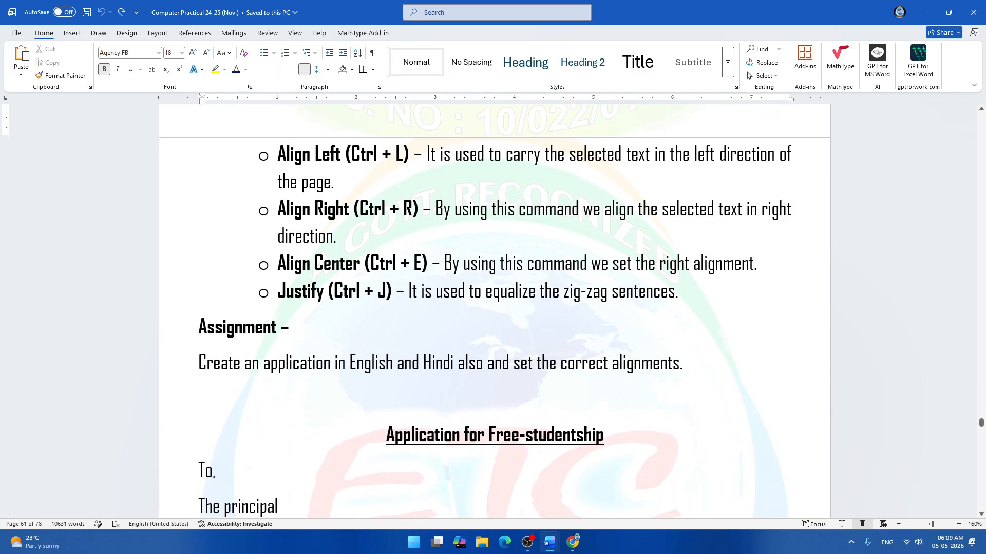
scroll(494, 312, "up", 5)
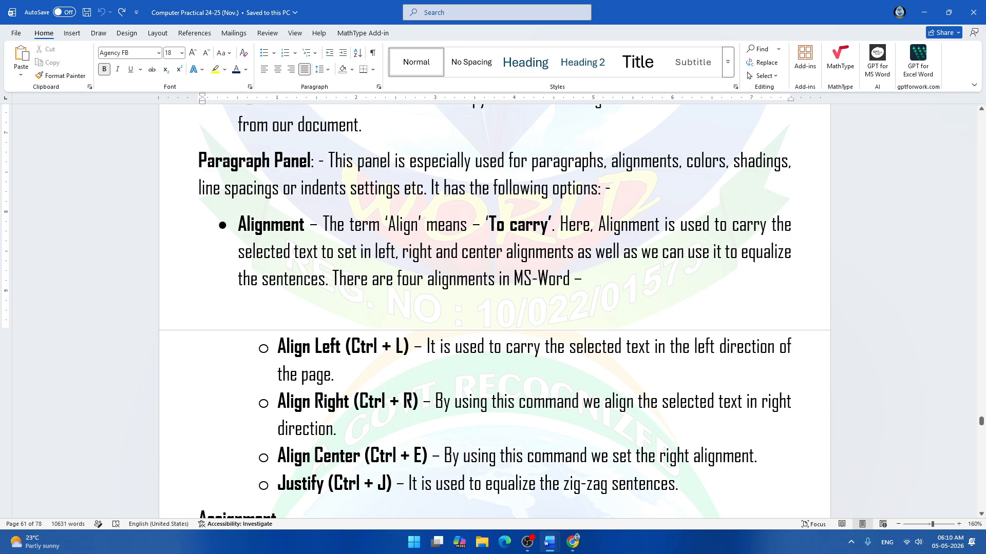
key("ctrl+shift+Right")
key("ctrl+shift+Right")
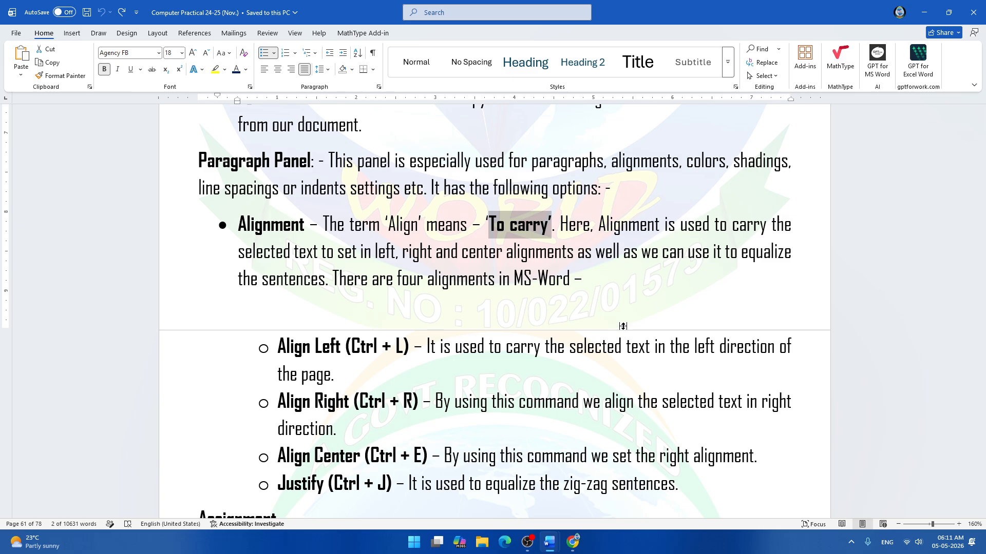
Review the notes on the four alignment options and the preceding Format Painter, Clear All Formatting, Change Case and font topics.
scroll(622, 327, "down", 3)
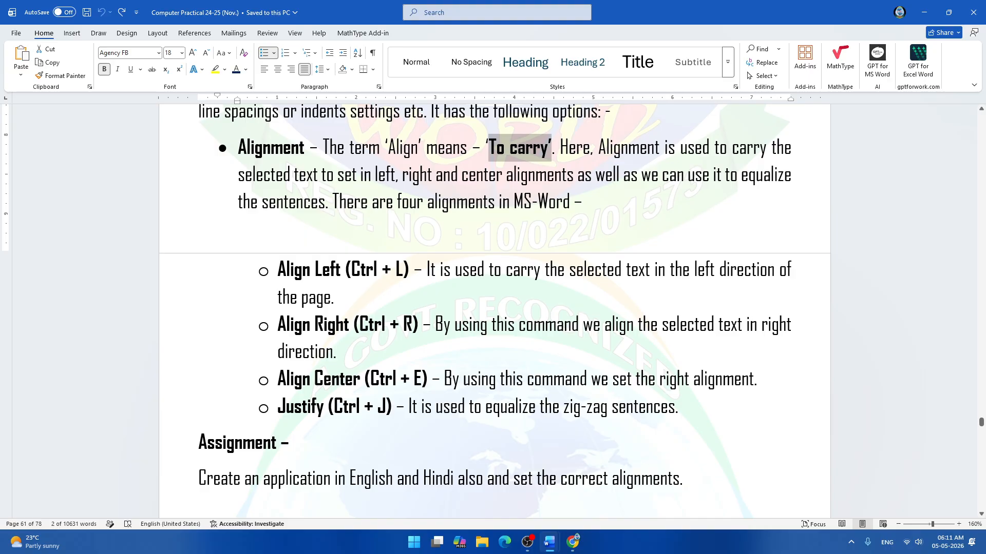
scroll(494, 311, "up", 1)
scroll(495, 311, "down", 2)
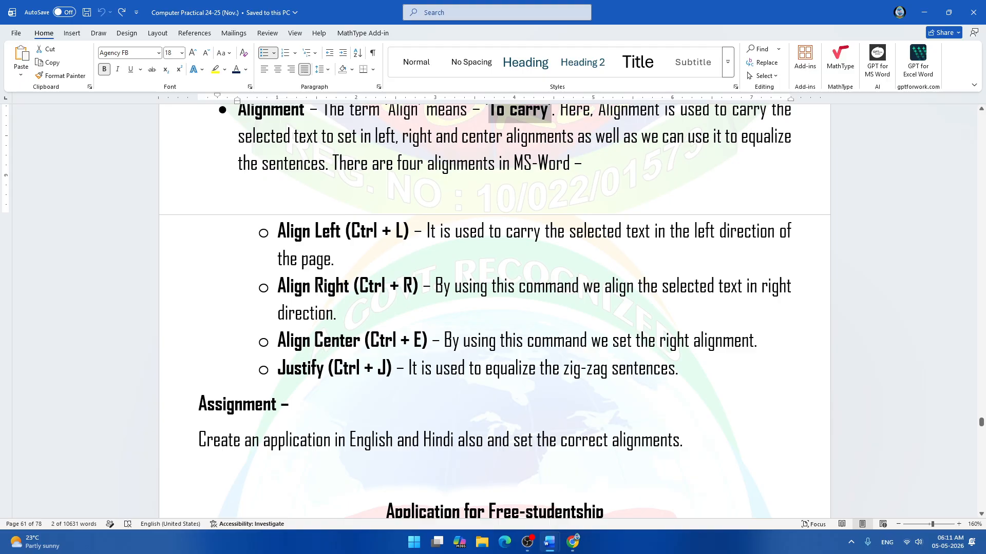
scroll(494, 311, "down", 5)
scroll(494, 311, "up", 6)
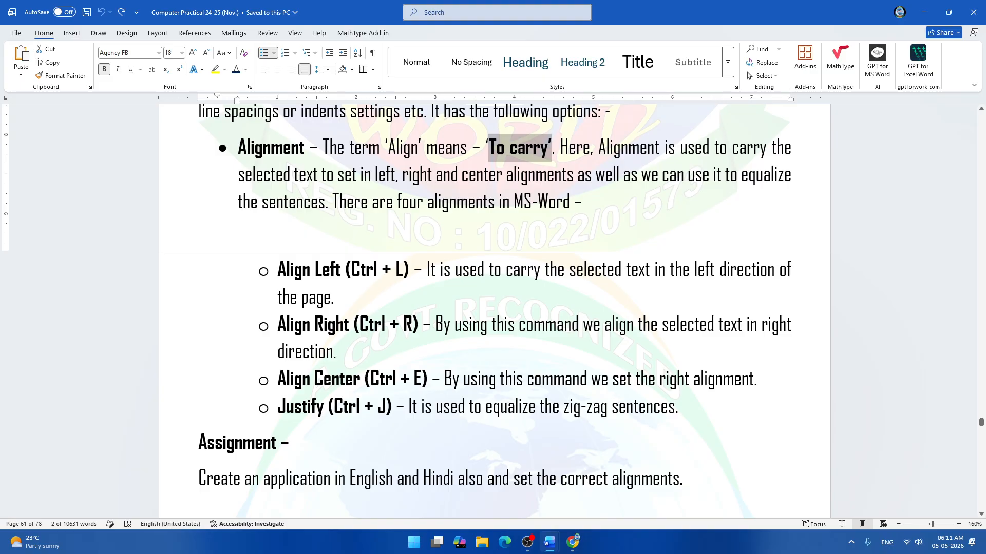
scroll(494, 311, "up", 3)
scroll(495, 311, "down", 1)
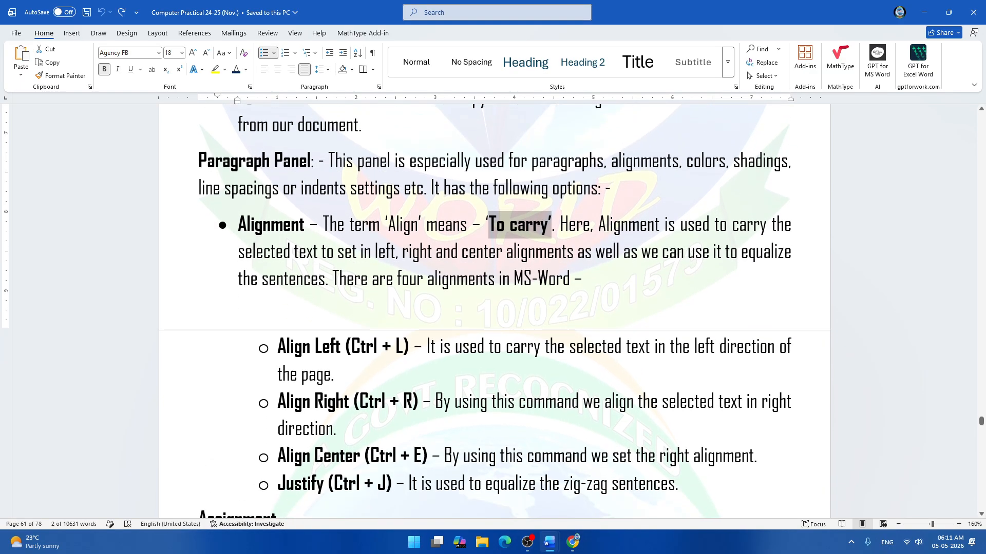
scroll(494, 311, "up", 9)
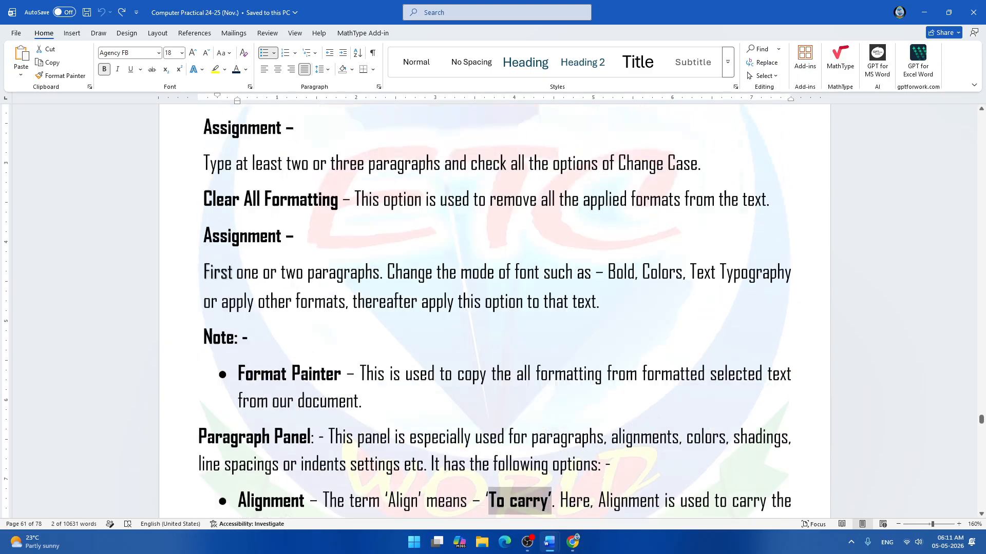
scroll(495, 311, "up", 2)
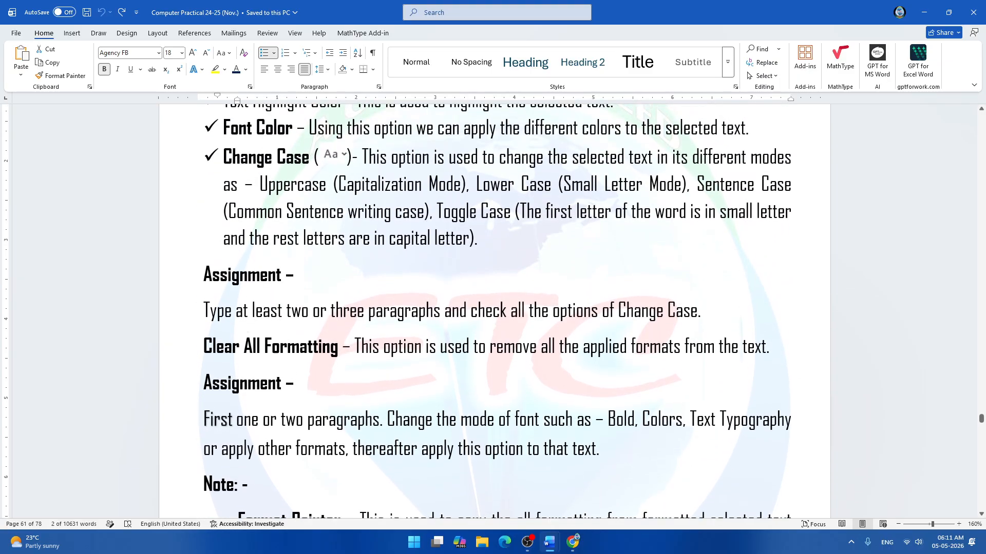
scroll(495, 311, "down", 6)
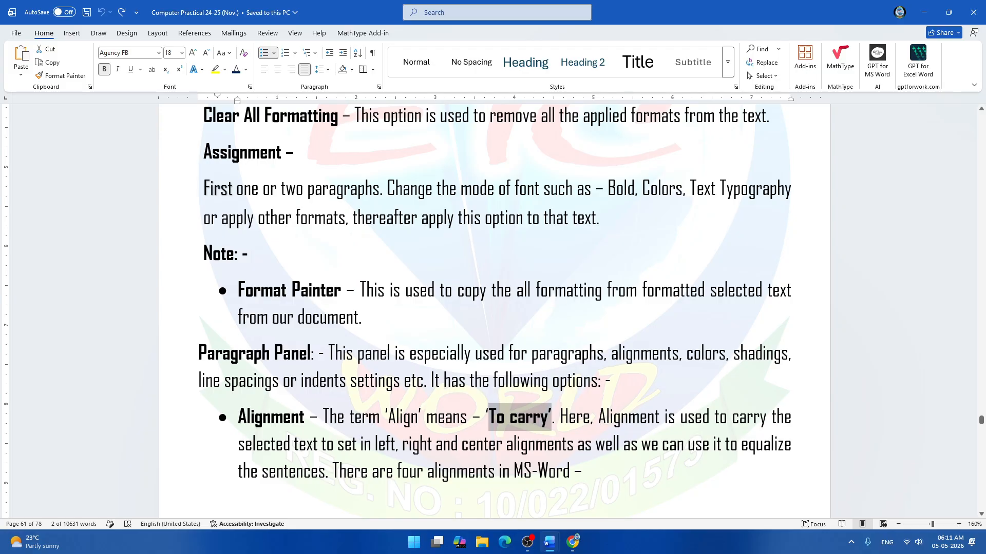
scroll(320, 308, "down", 6)
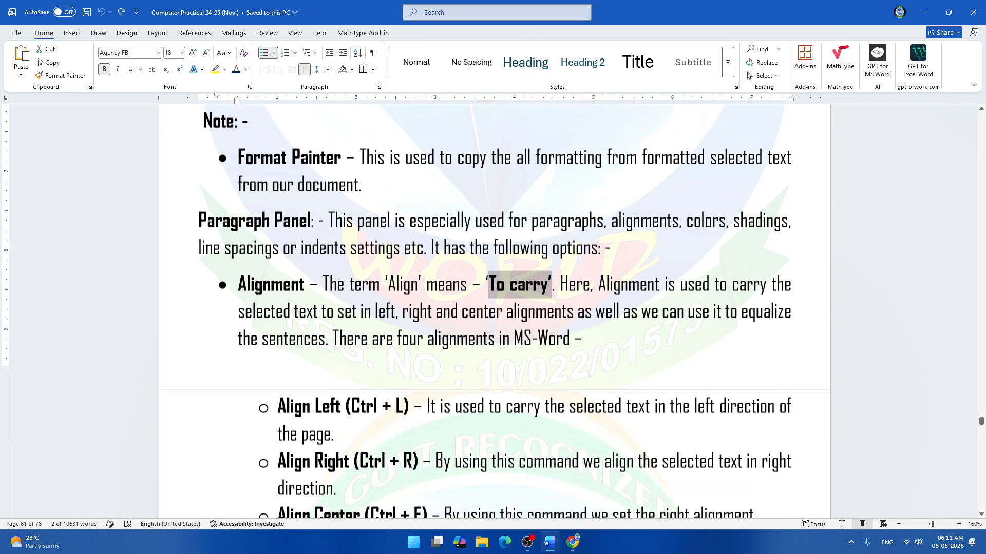
scroll(319, 308, "up", 1)
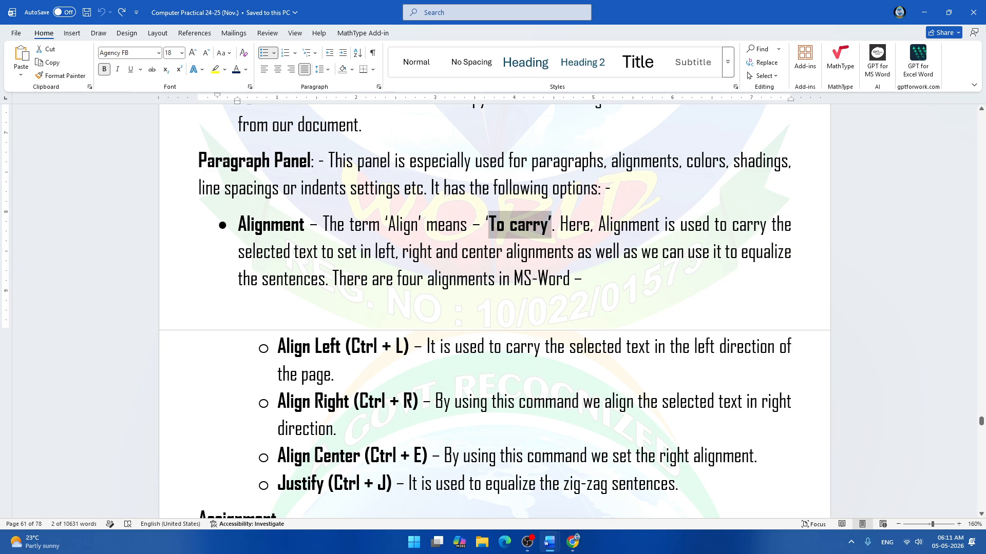
scroll(494, 311, "up", 15)
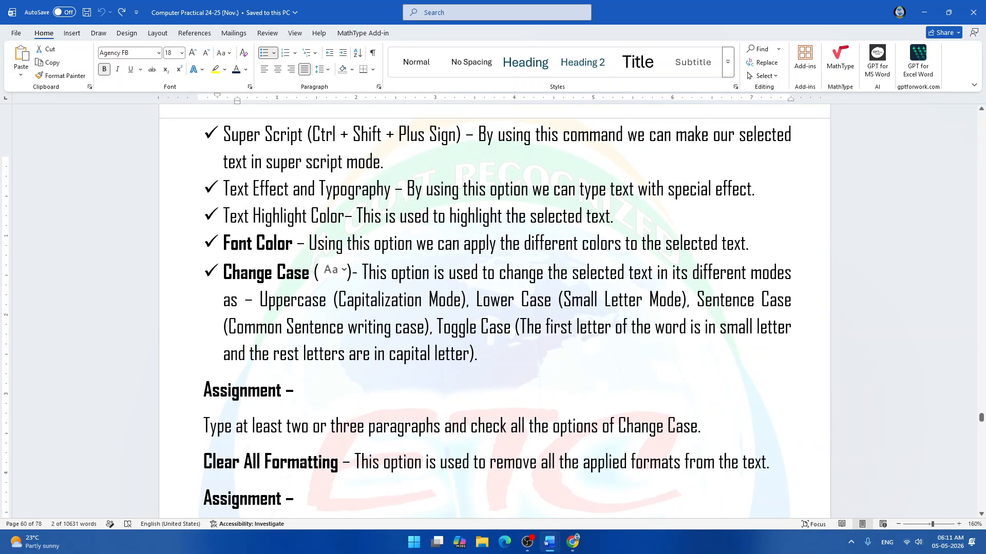
scroll(495, 311, "up", 4)
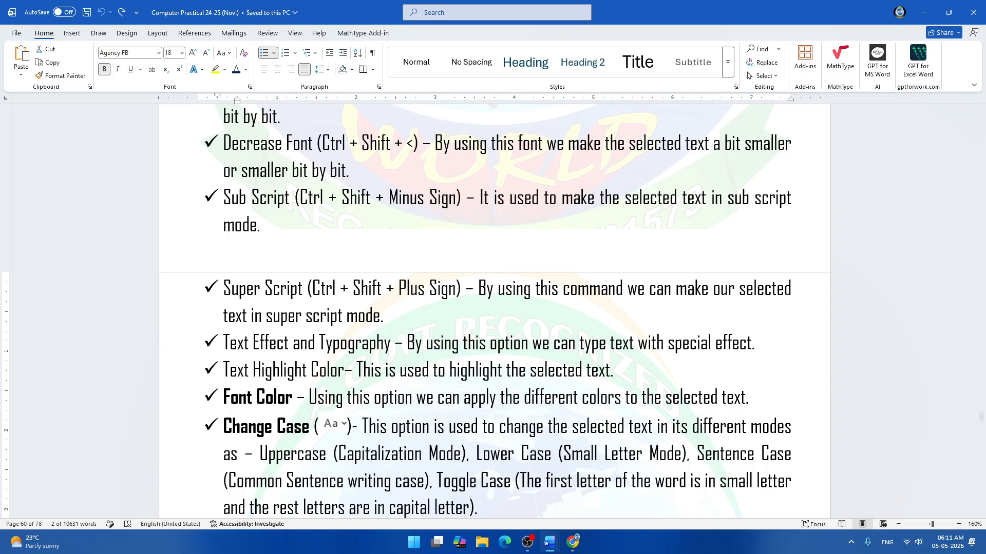
Review the Change Case, Clear All Formatting and Format Painter notes with their assignments, and the MS-Word Home Menu & Font Panel MCQs after them.
scroll(494, 311, "up", 2)
scroll(494, 311, "down", 1)
scroll(495, 311, "up", 2)
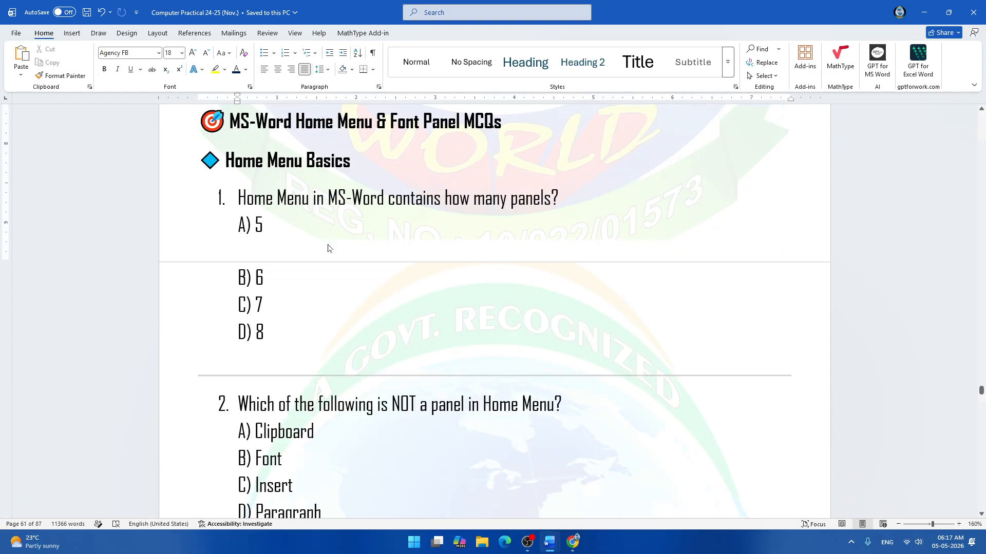
scroll(328, 248, "up", 15)
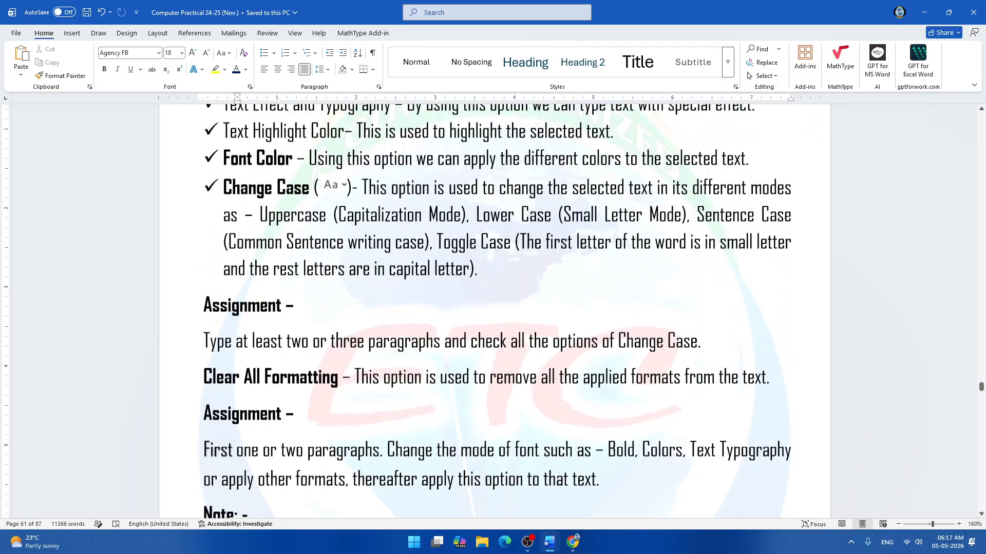
scroll(494, 312, "up", 5)
scroll(494, 311, "down", 9)
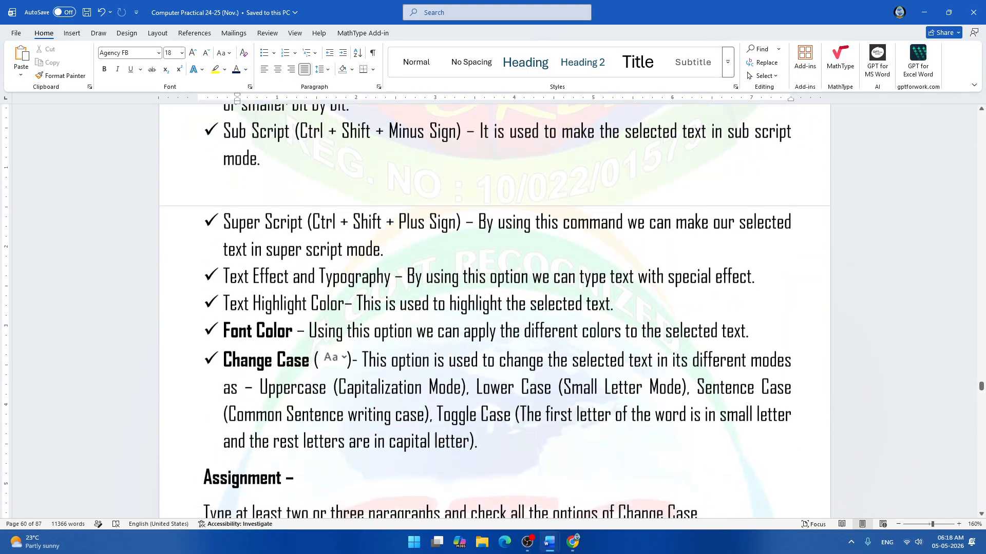
scroll(494, 311, "down", 5)
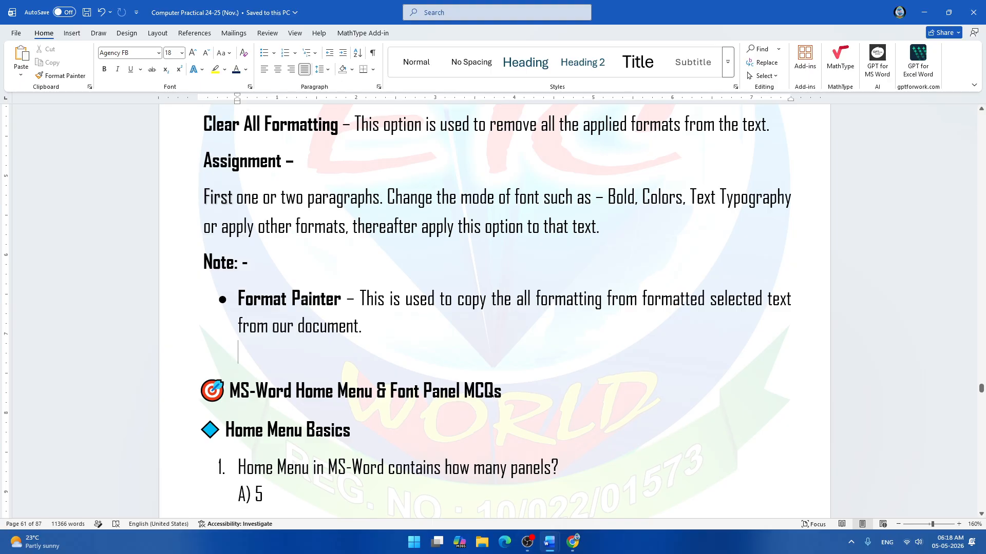
scroll(494, 311, "up", 3)
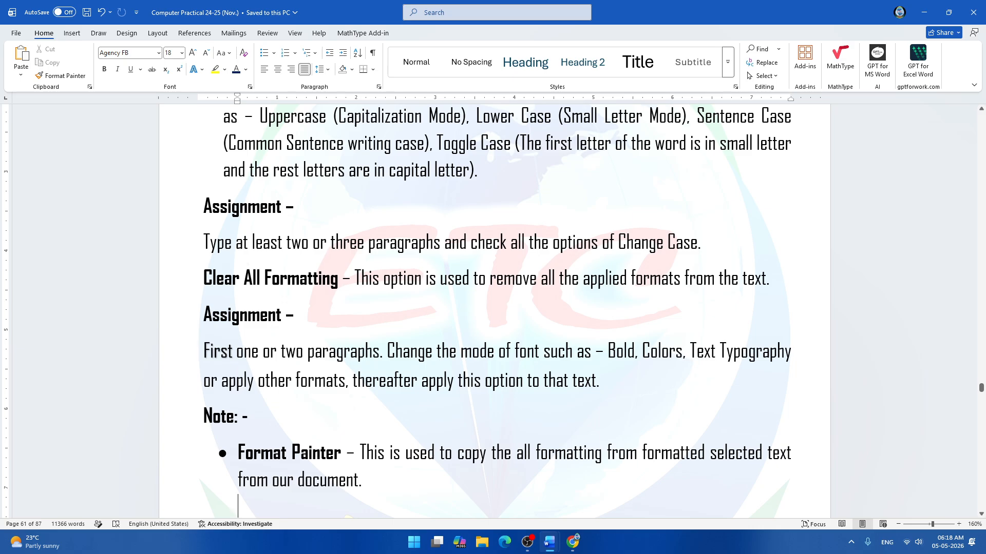
scroll(494, 311, "down", 8)
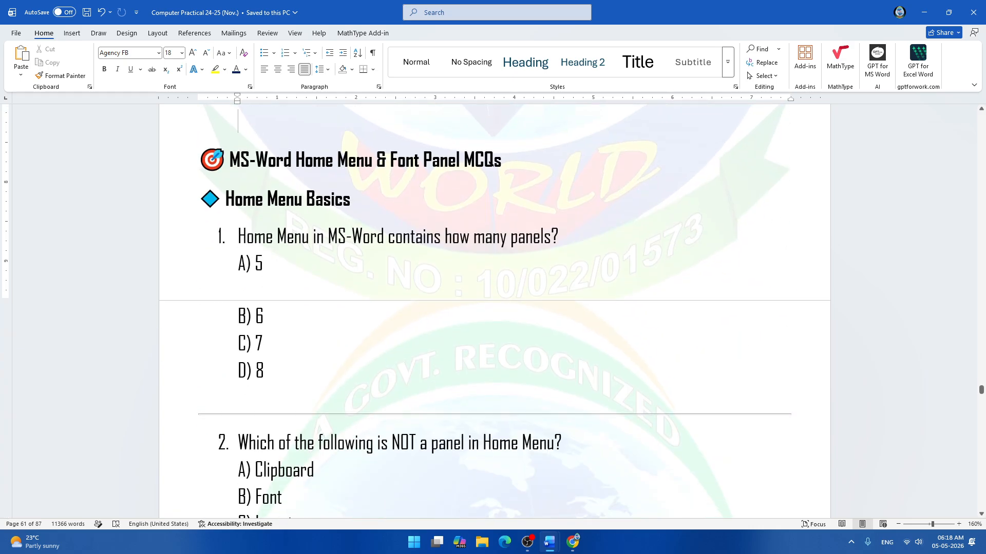